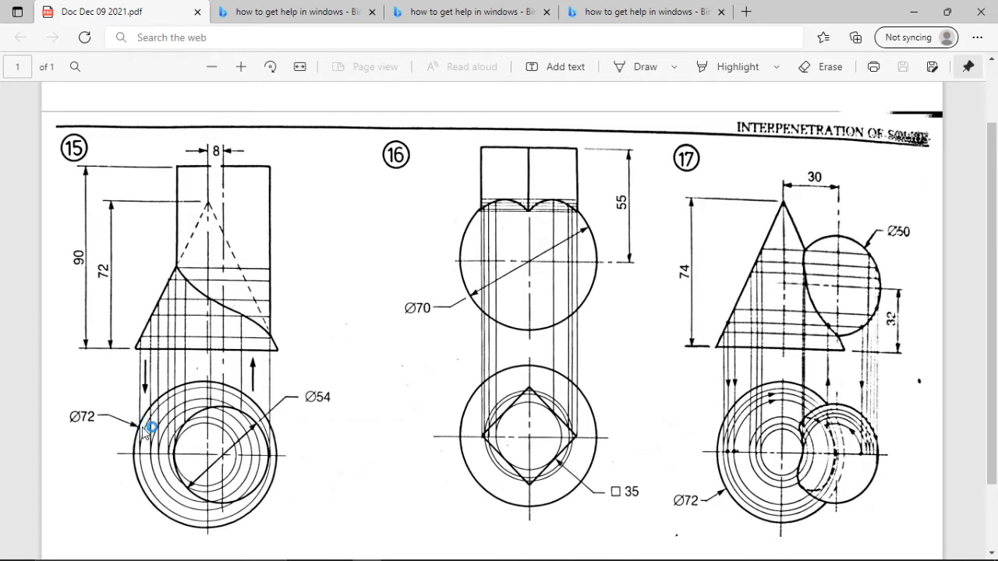
- Switch to AutoCAD and go to the empty area beside the finished views in cylinder cone.dwg
mouse_move(514, 551)
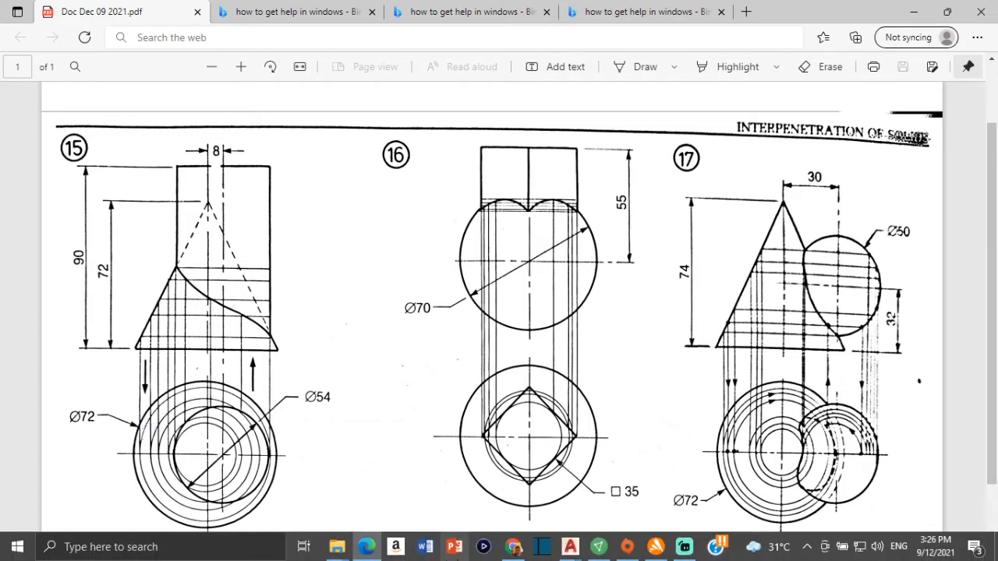
left_click(569, 546)
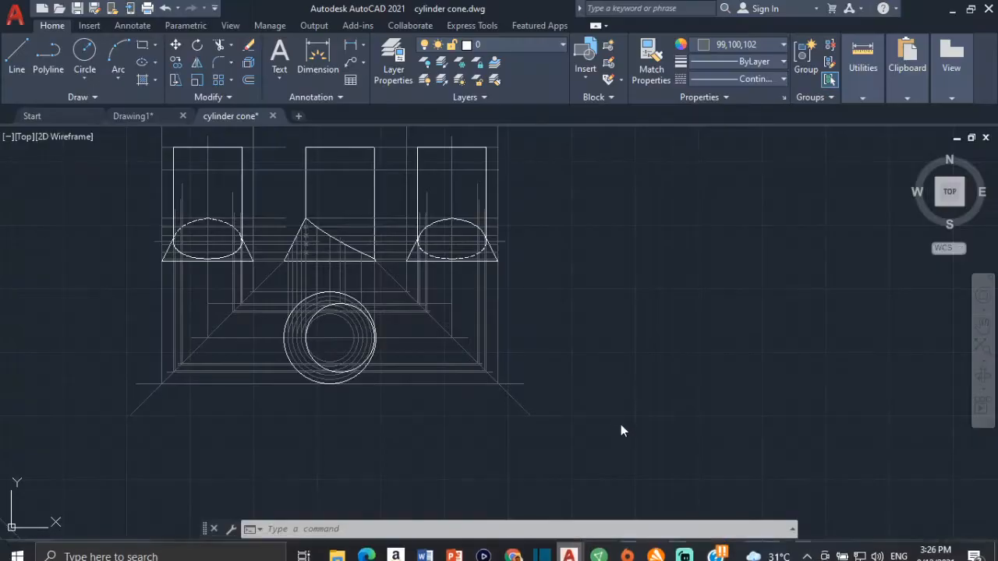
scroll(339, 183, "up", 2)
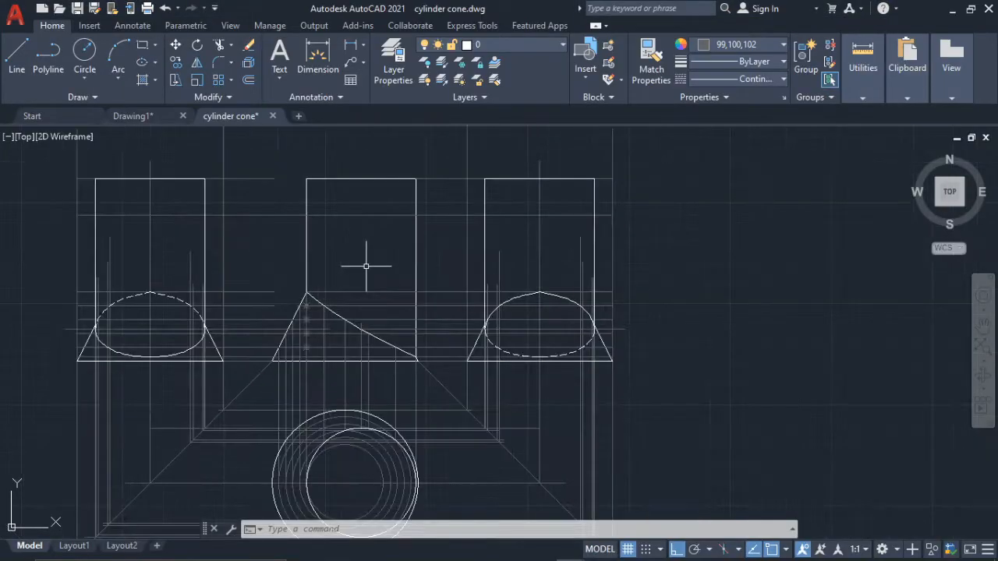
scroll(365, 266, "down", 2)
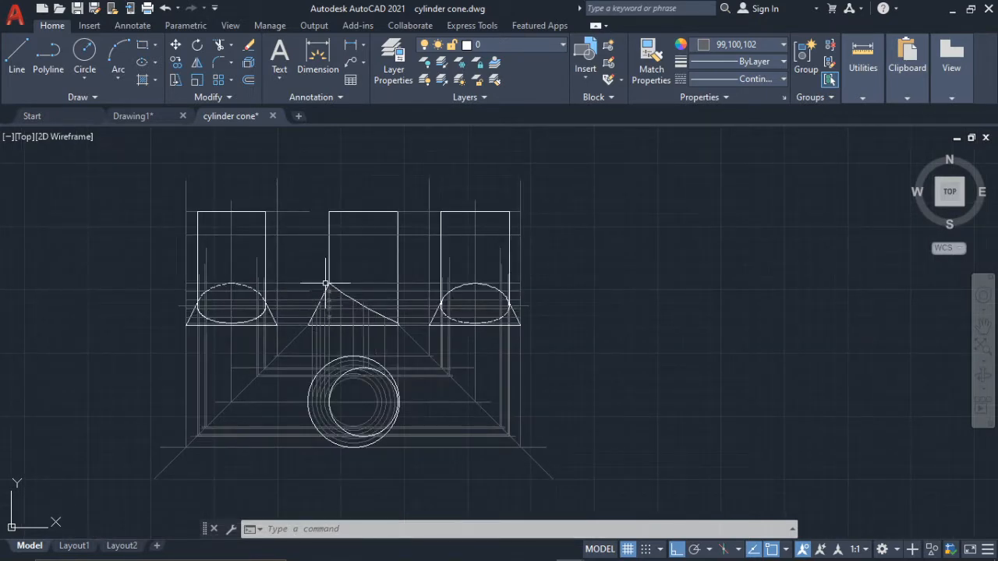
scroll(528, 303, "up", 2)
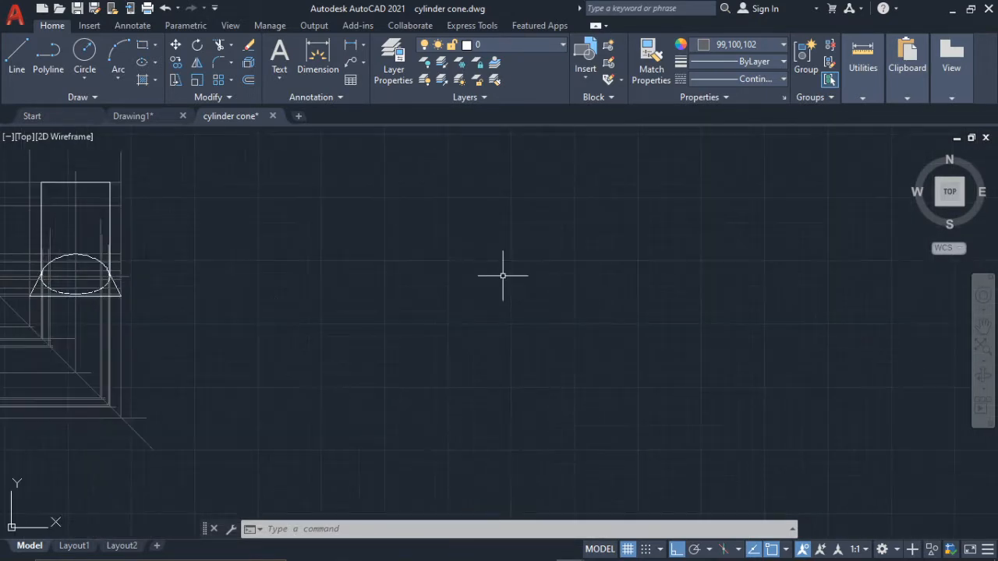
middle_click_drag(501, 276, 46, 293)
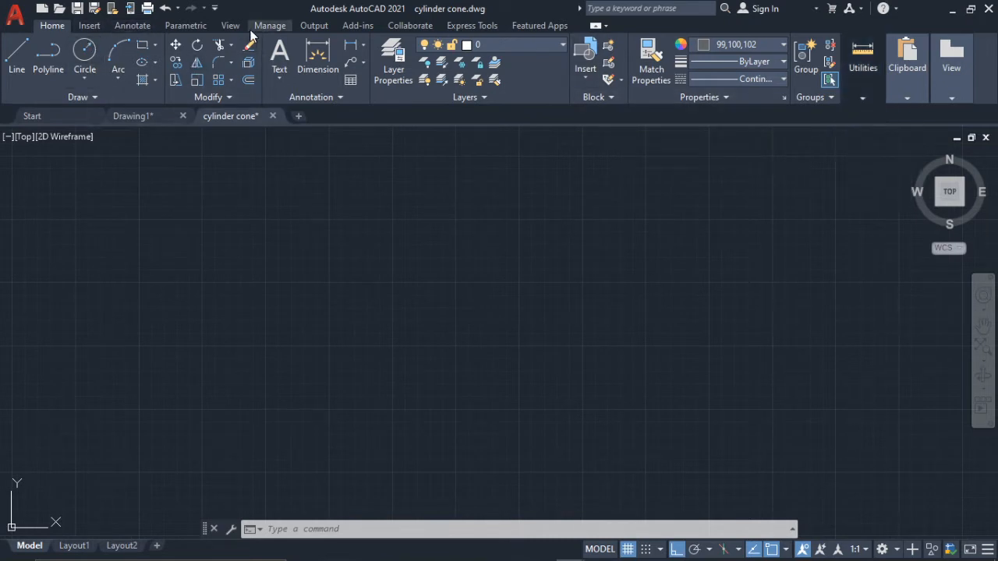
- Draw a circle of radius 36 in colour 255,255,255 in the empty area of the drawing
left_click(737, 46)
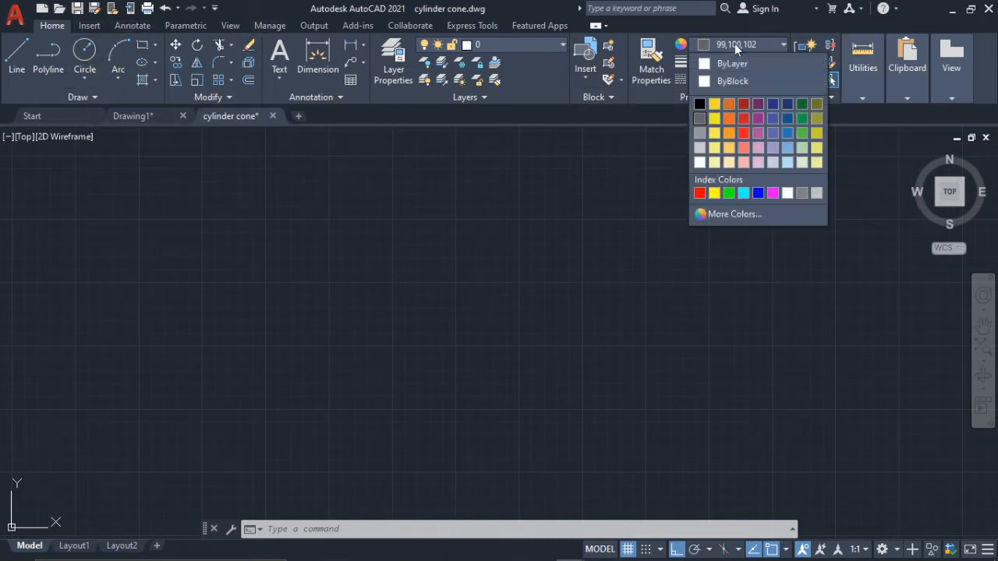
left_click(699, 161)
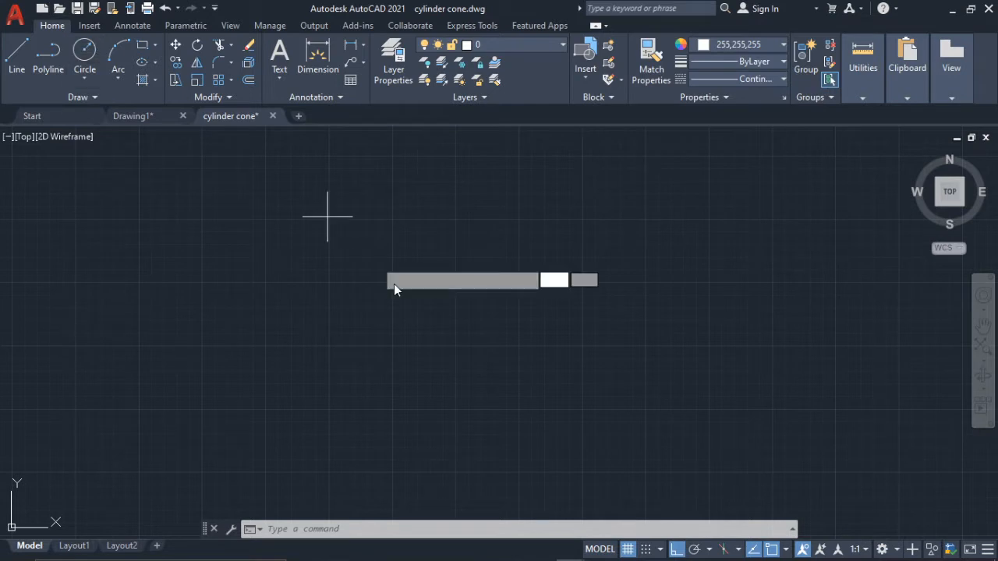
type("c")
key("Return")
left_click(326, 345)
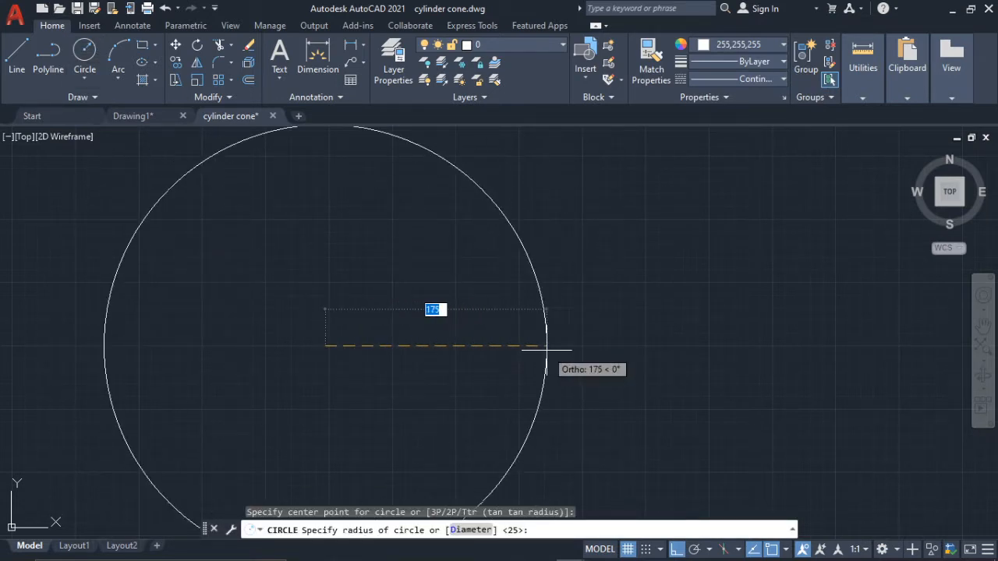
type("36")
key("Return")
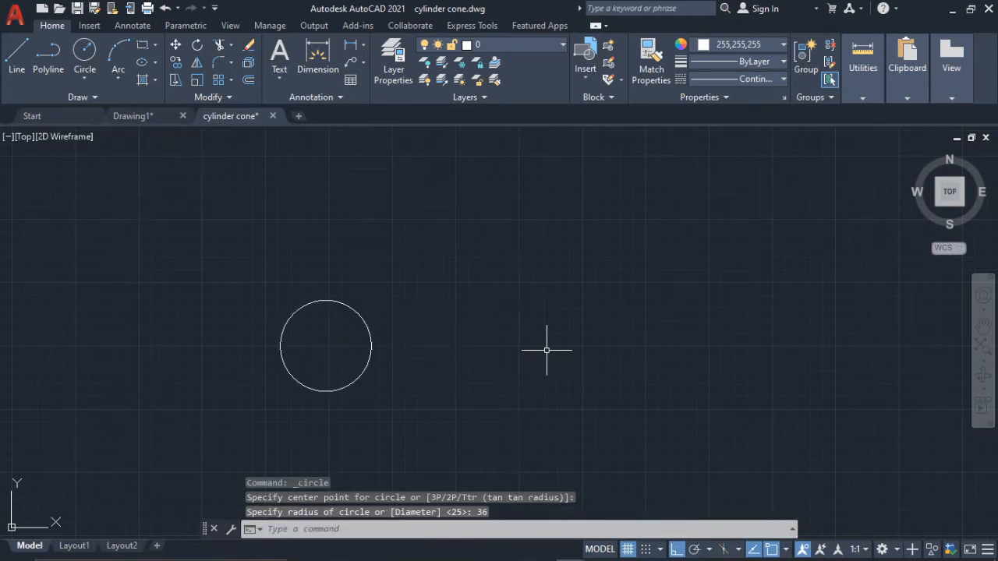
- Check the dimensions of figure 15 in Doc Dec 09 2021.pdf in the browser and return to AutoCAD
left_click(93, 77)
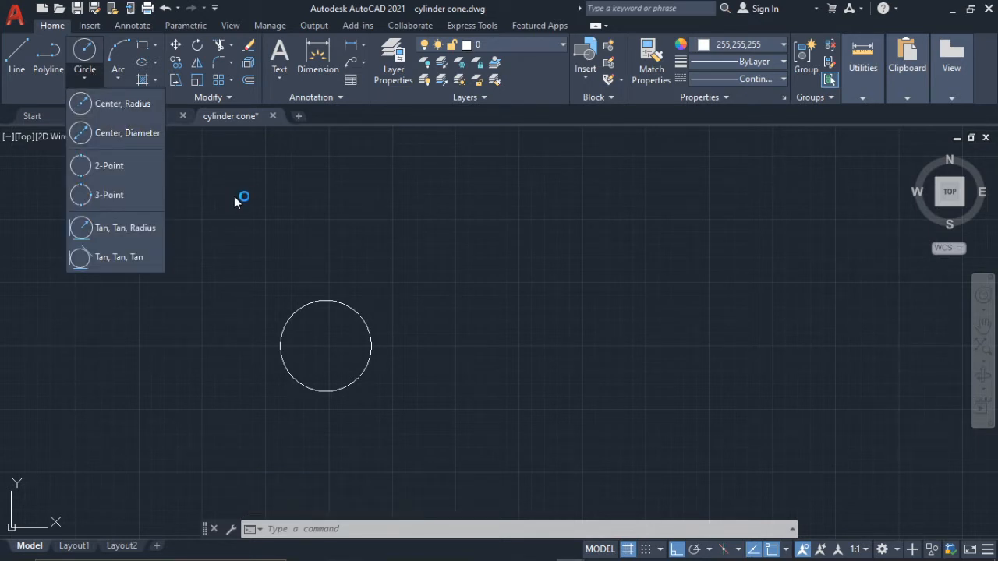
scroll(339, 322, "up", 2)
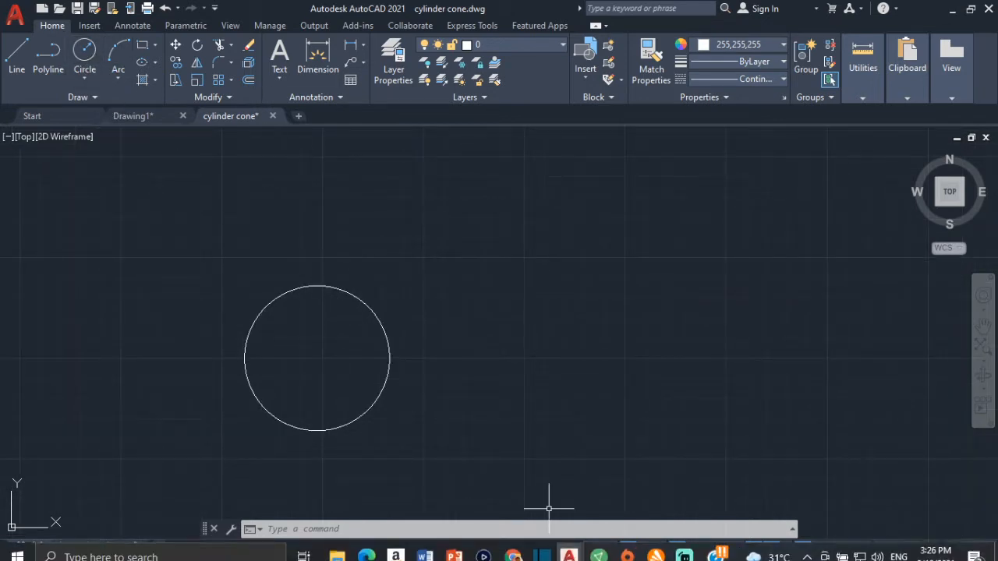
left_click(365, 546)
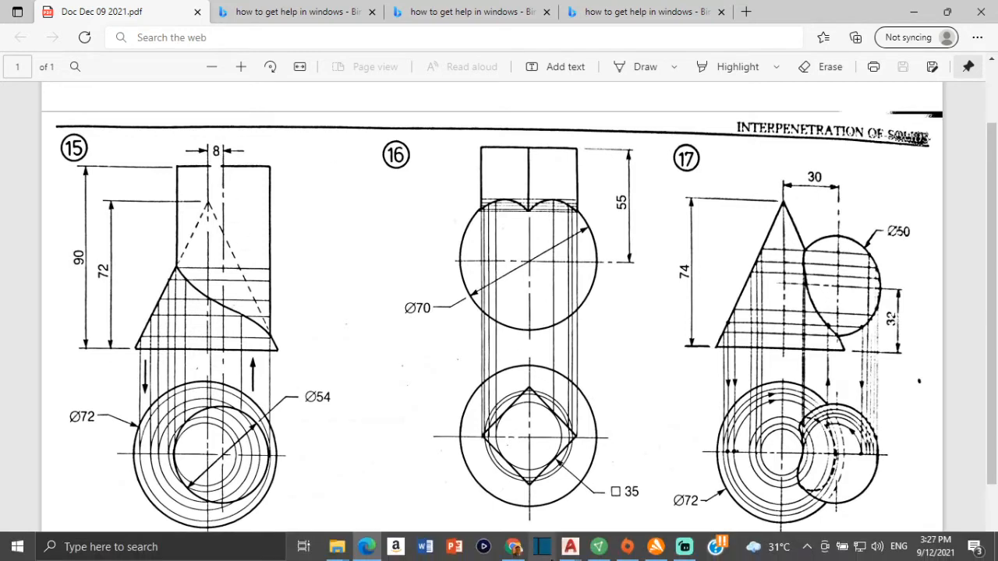
mouse_move(571, 550)
left_click(619, 491)
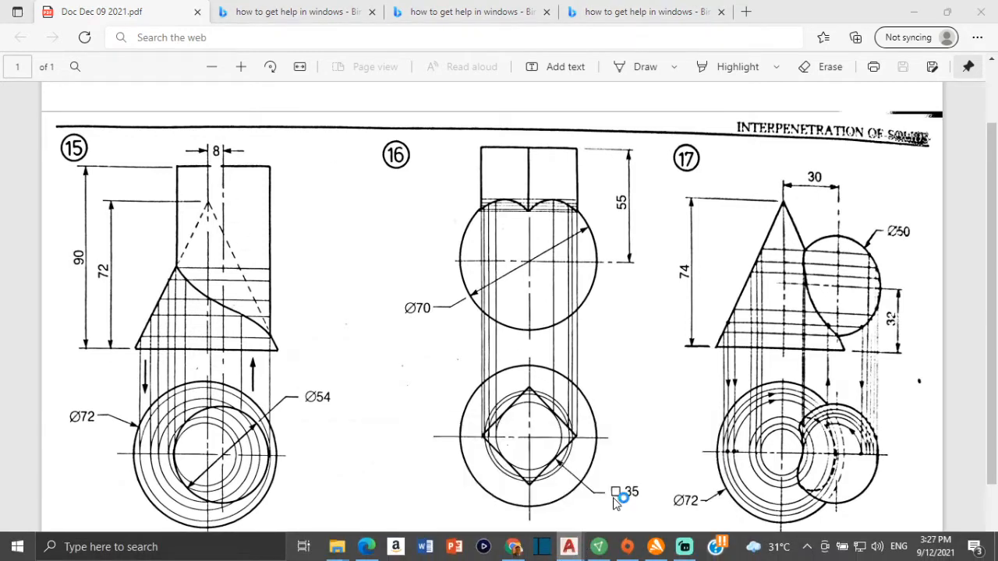
- Draw a vertical construction line in colour 99,100,102 from the circle's bottom quadrant up through its centre and far above it
left_click(22, 49)
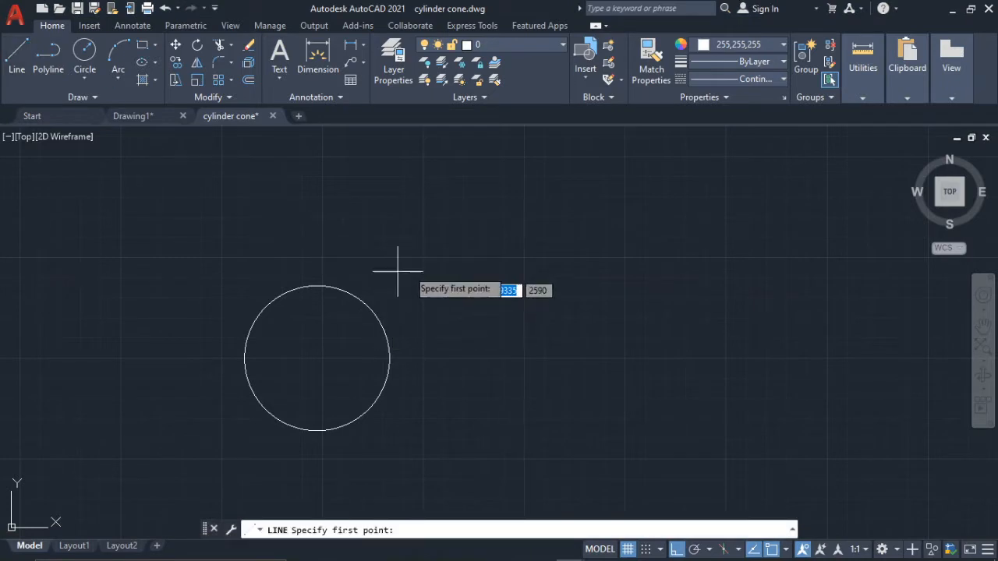
left_click(775, 43)
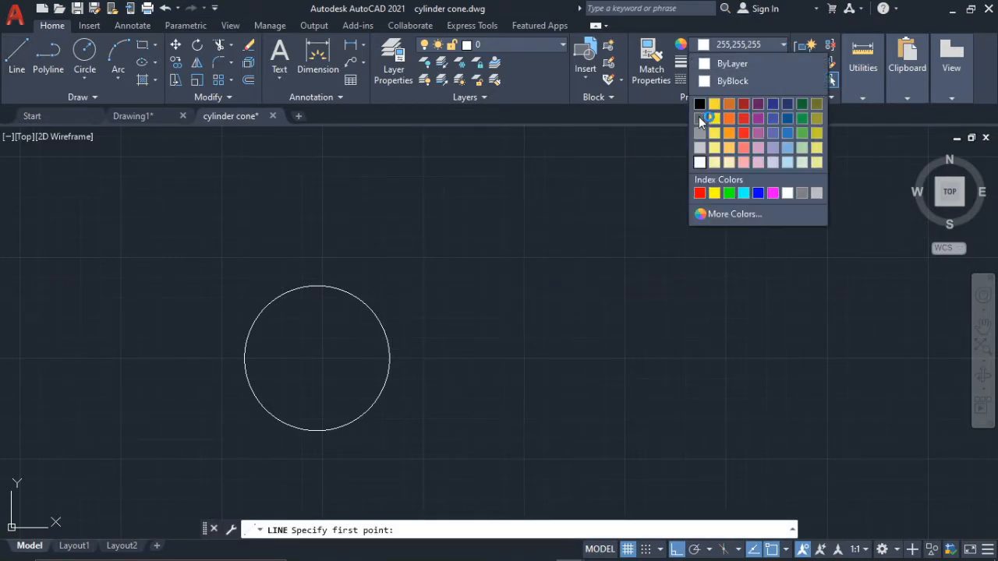
left_click(700, 116)
left_click(17, 51)
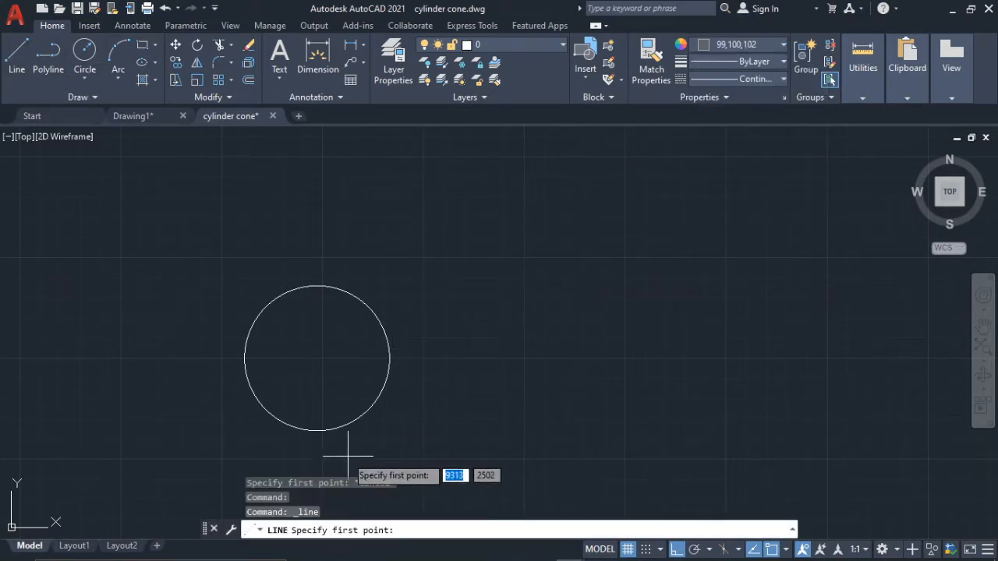
left_click(329, 429)
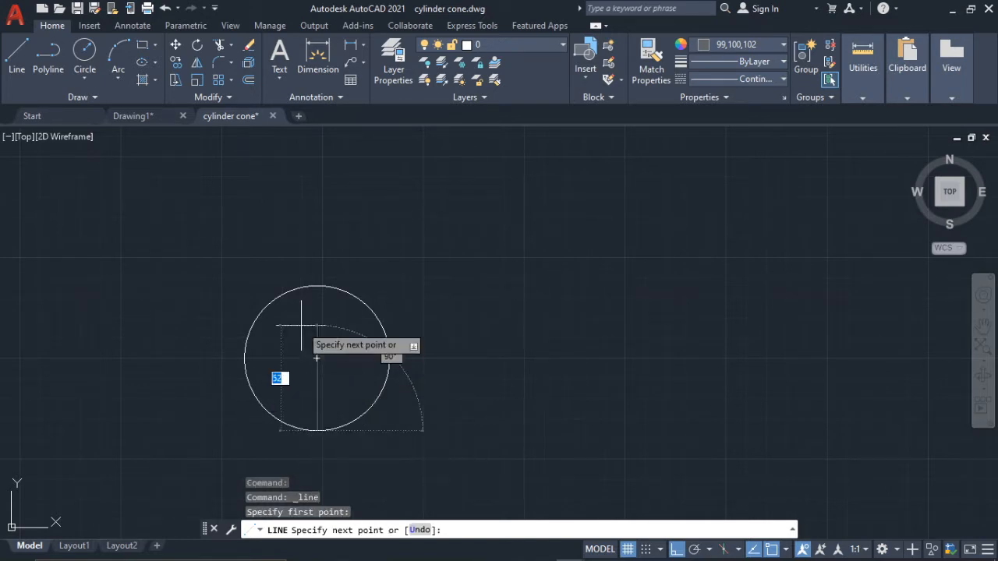
scroll(335, 467, "down", 4)
left_click(334, 216)
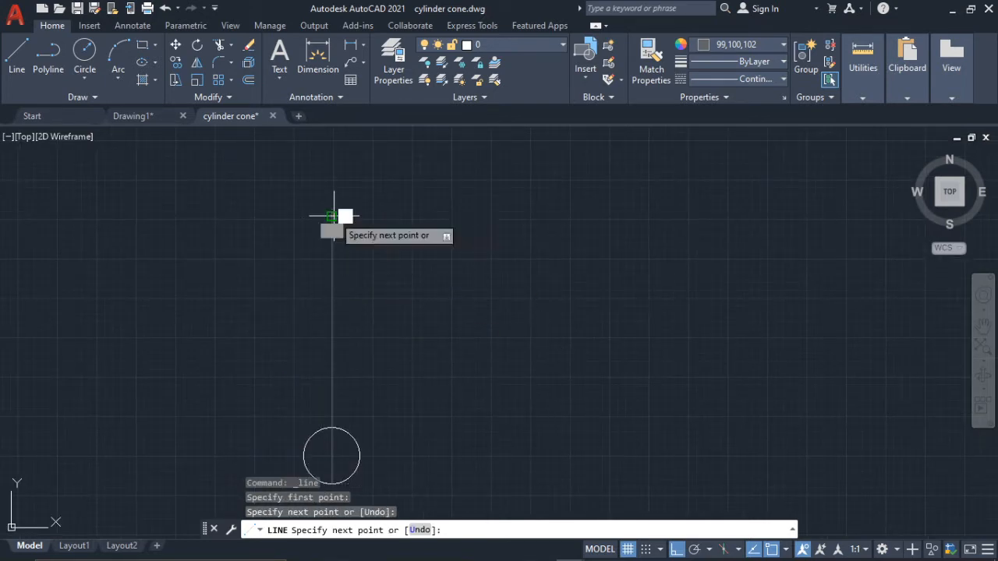
key("Escape")
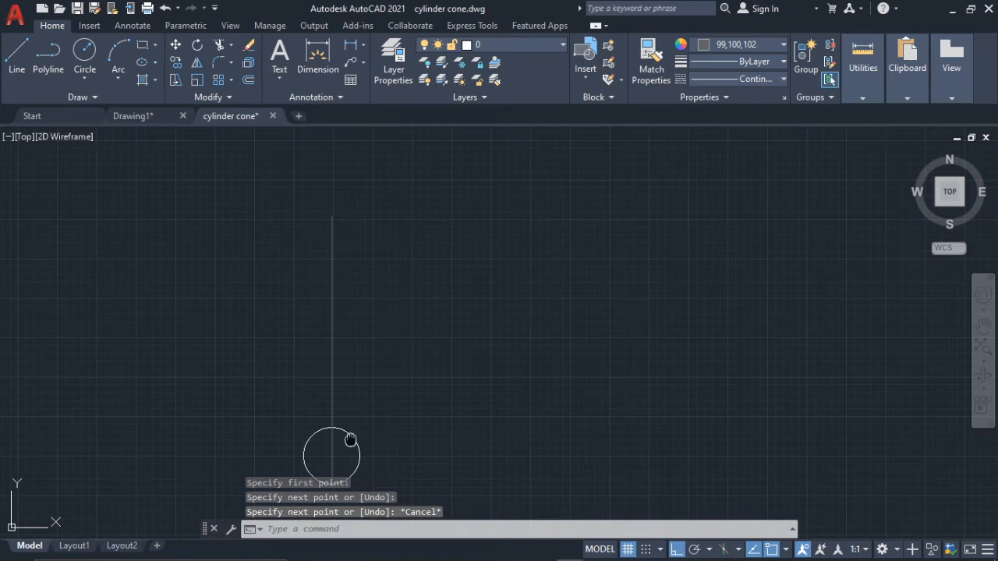
- Draw a horizontal construction line 8 units long from the circle's centre towards the right
middle_click_drag(343, 436, 350, 308)
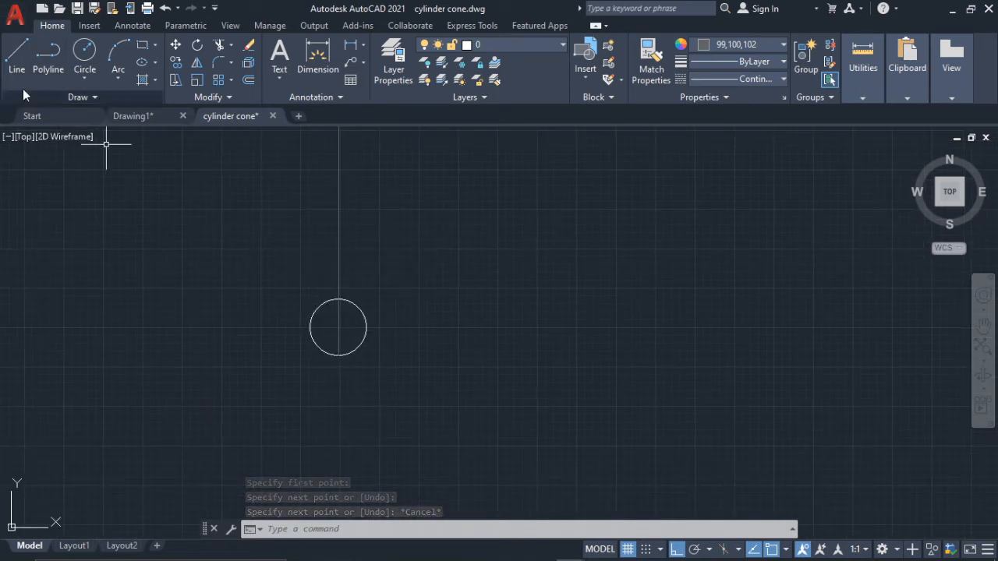
left_click(17, 55)
scroll(345, 333, "up", 8)
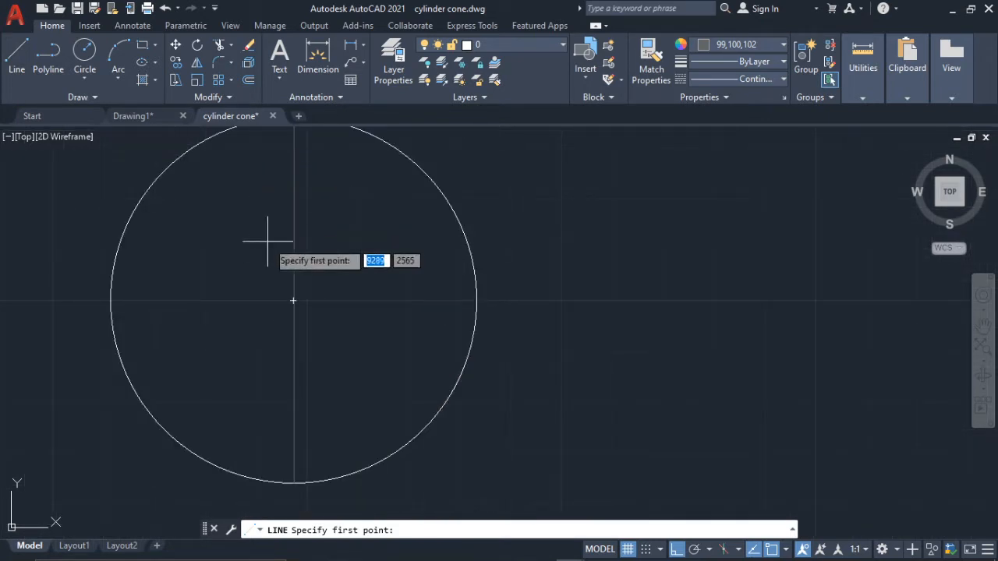
left_click(292, 299)
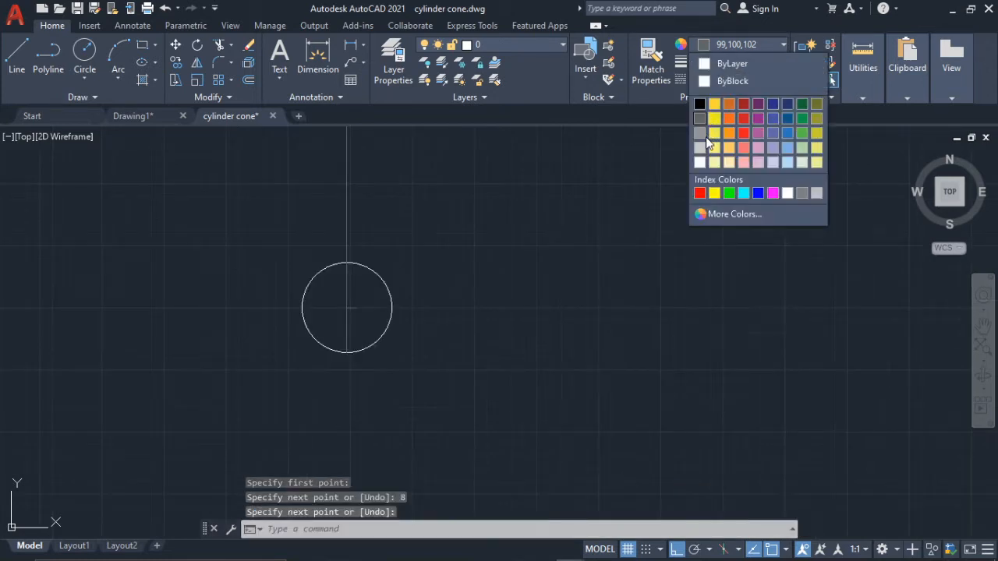
- Draw a second circle of radius 27 in colour 255,255,255, centred on the right end of the 8-unit offset line
left_click(699, 162)
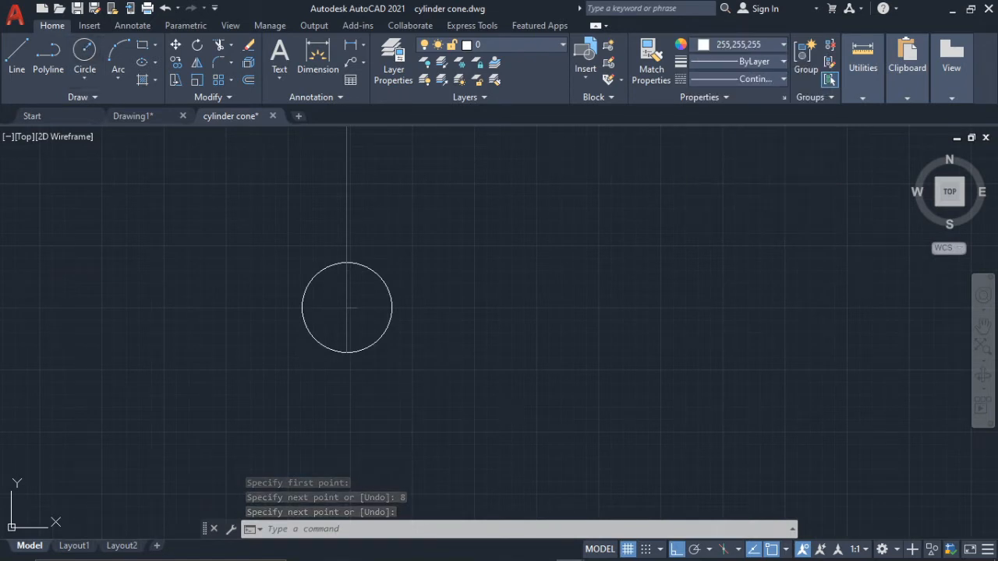
left_click(84, 51)
scroll(349, 303, "up", 5)
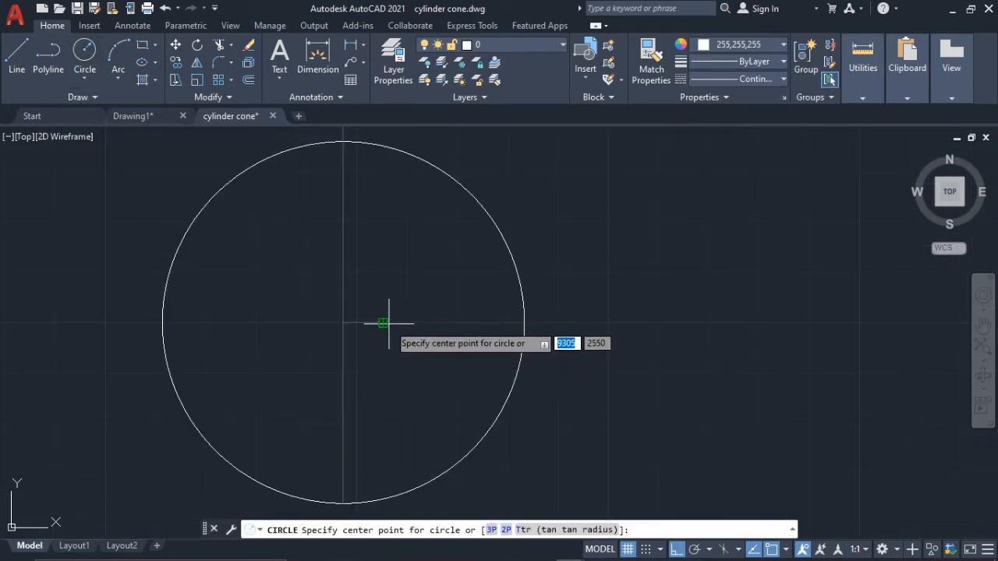
left_click(383, 322)
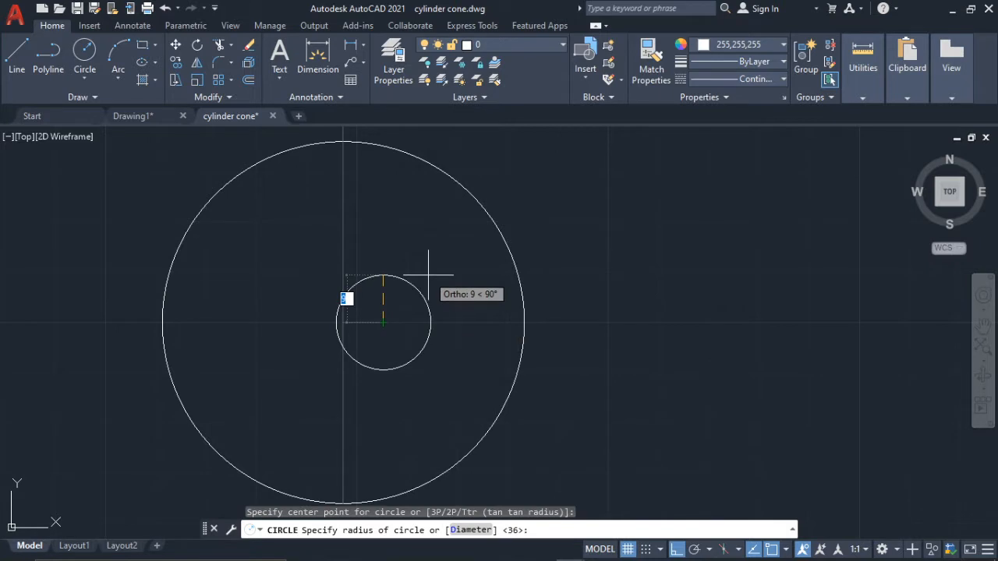
type("27")
key("Return")
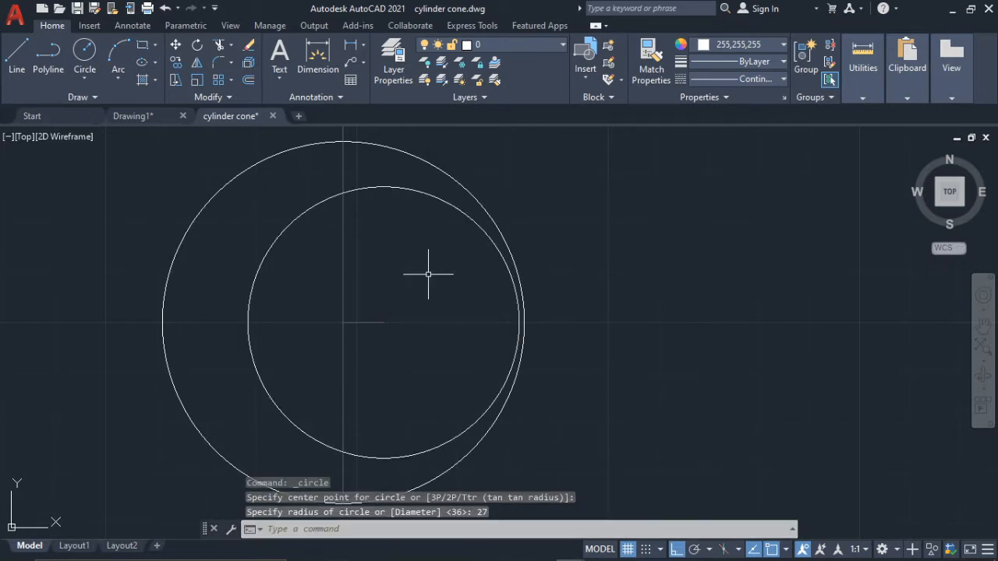
- Draw a horizontal base line in colour 99,100,102 above the two circles, crossing the vertical construction line
scroll(464, 204, "down", 4)
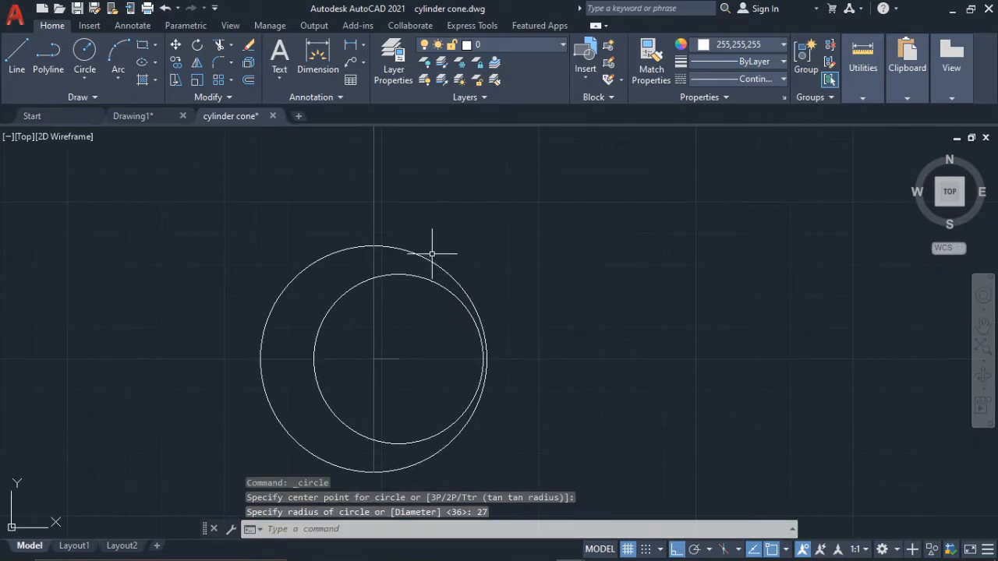
scroll(401, 205, "down", 5)
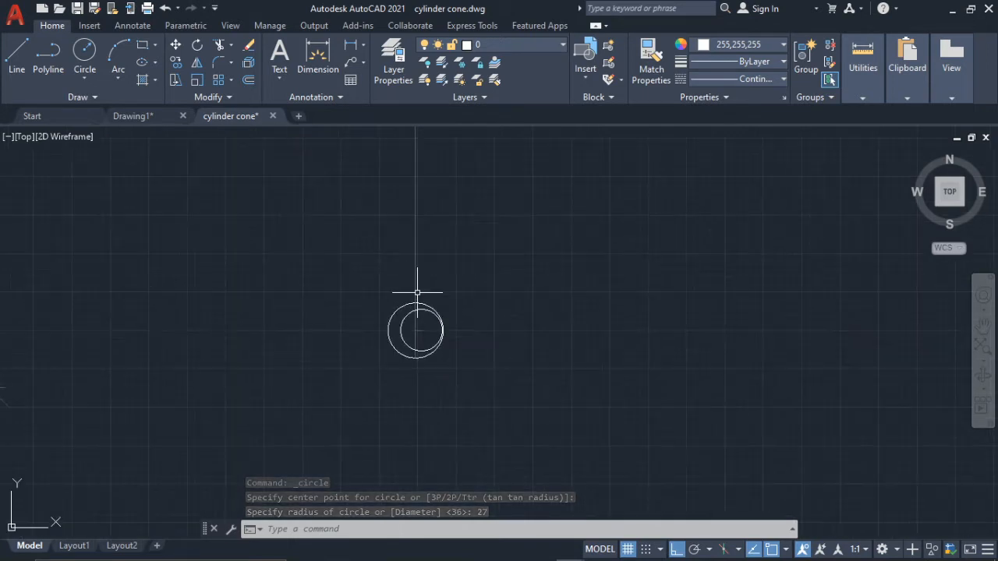
scroll(418, 319, "up", 5)
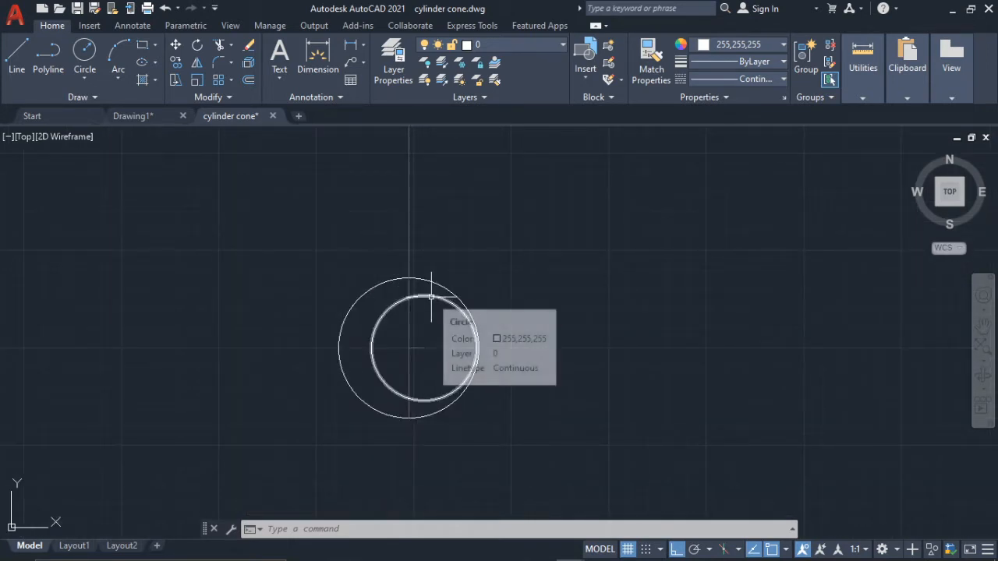
left_click(764, 47)
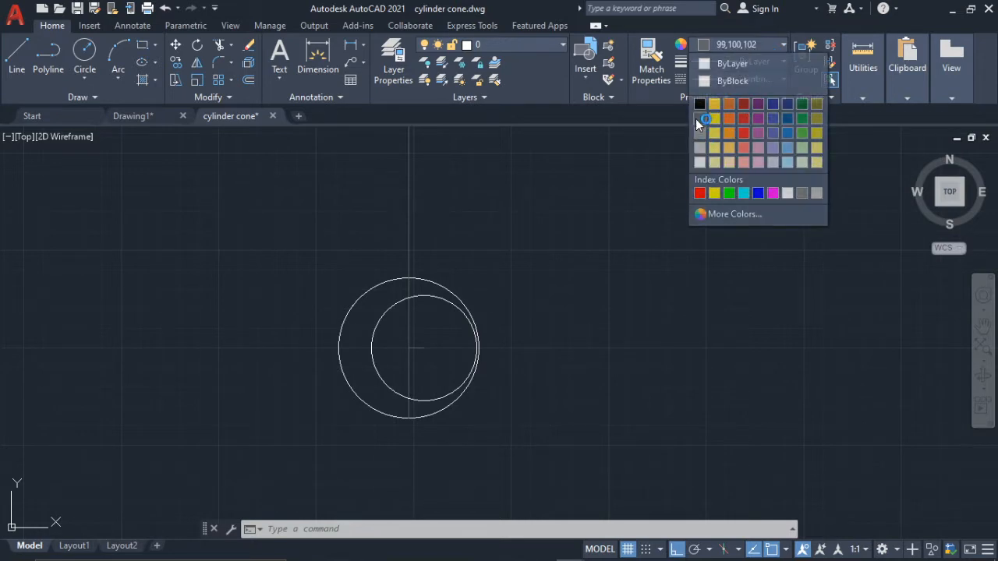
left_click(18, 51)
scroll(509, 286, "down", 2)
middle_click_drag(510, 286, 487, 371)
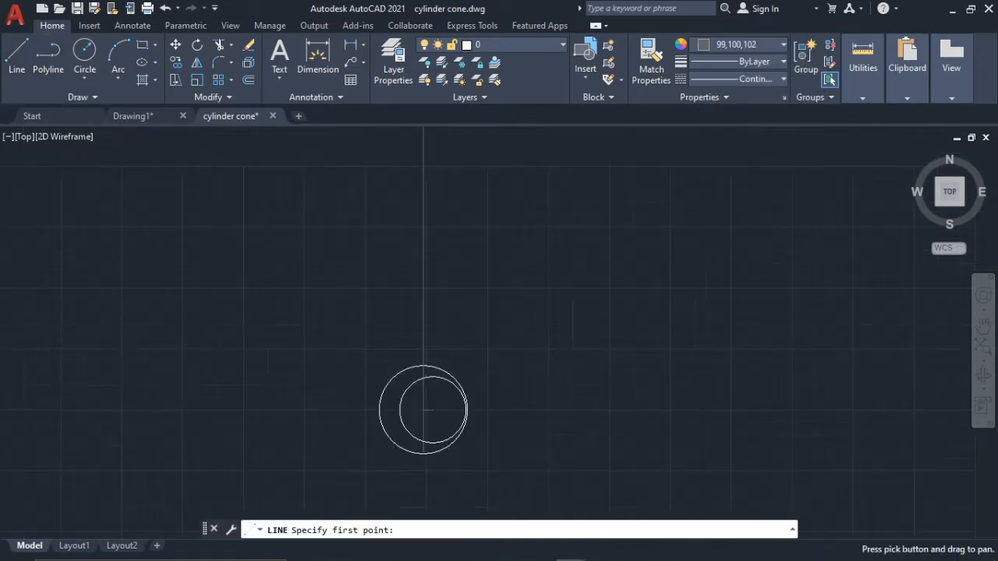
left_click(328, 304)
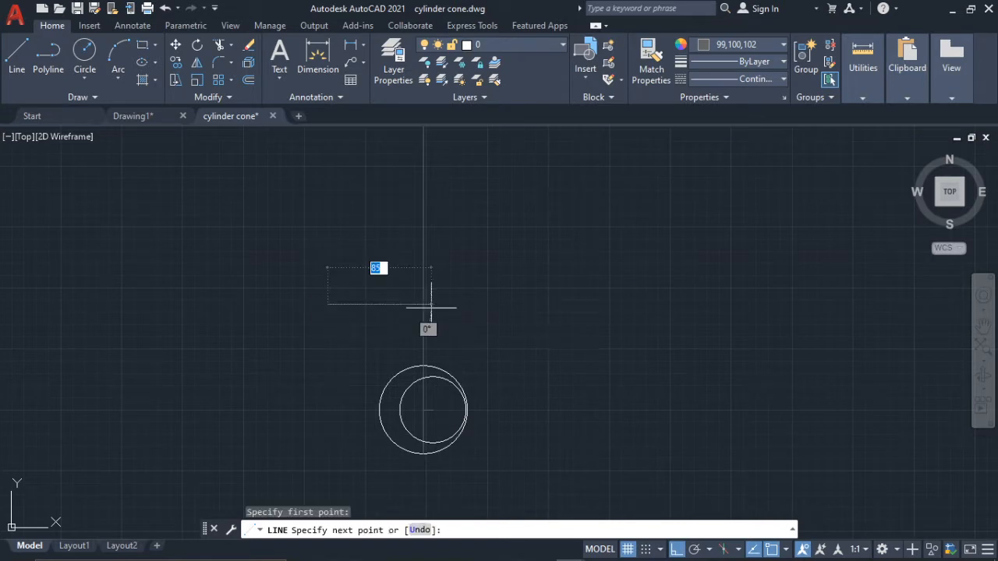
left_click(560, 304)
key("Escape")
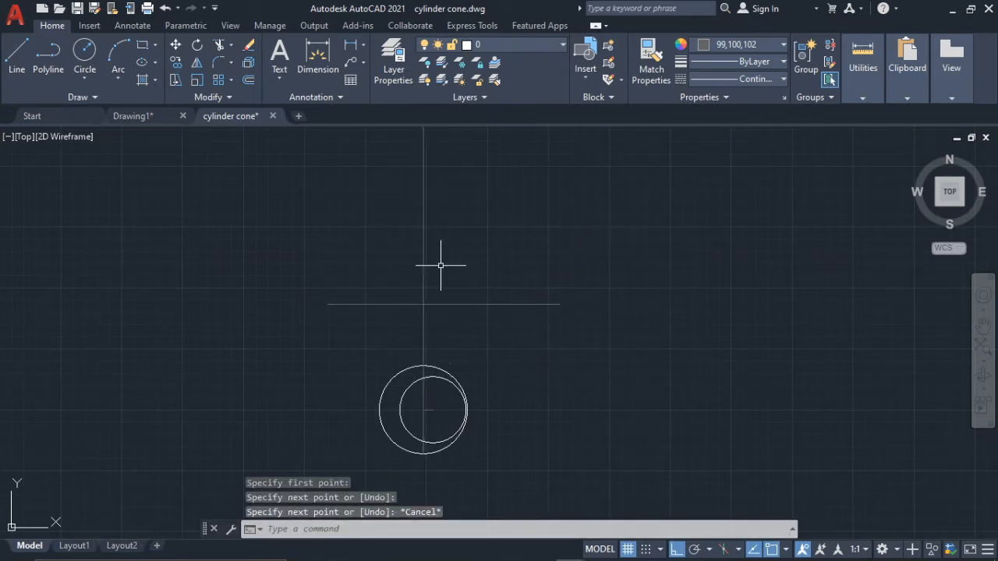
- Draw a vertical projection line from the larger circle's left quadrant up to the horizontal base line
left_click(17, 55)
scroll(362, 398, "up", 2)
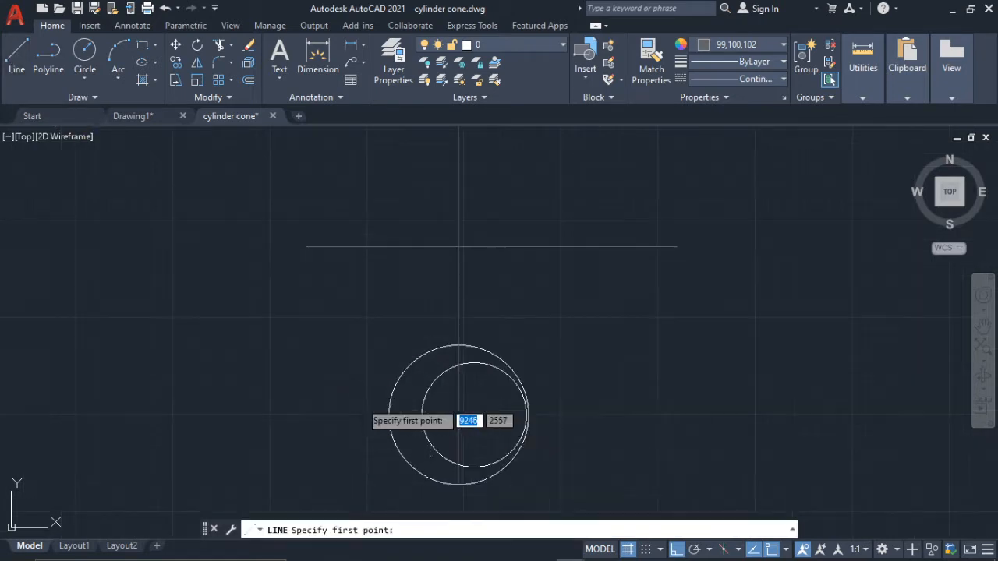
left_click(388, 415)
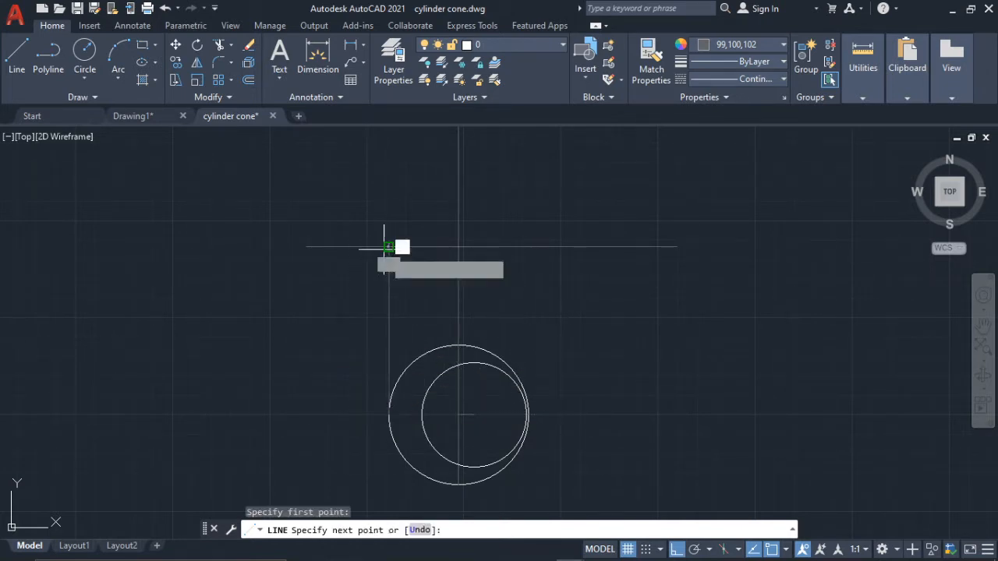
left_click(388, 247)
key("Escape")
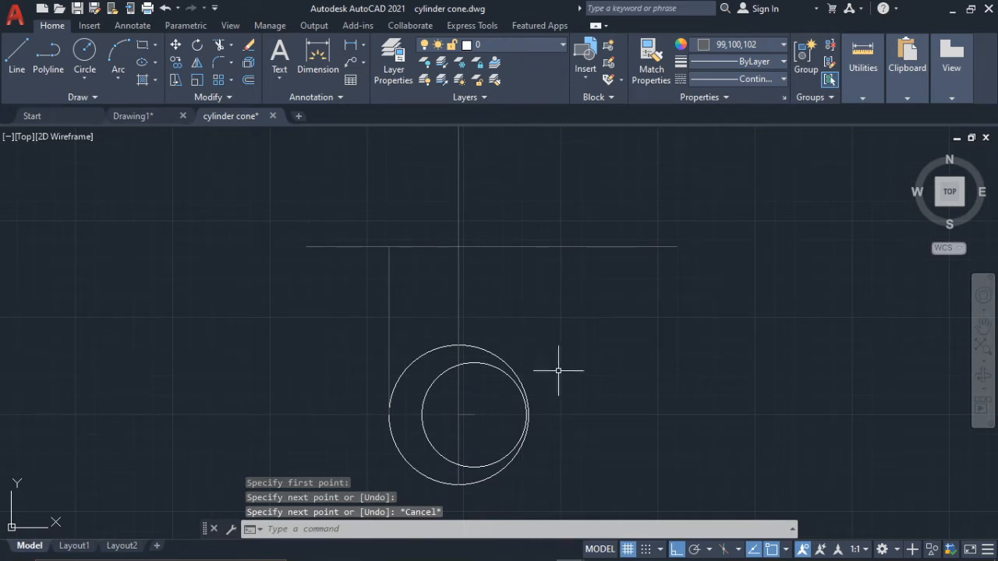
- Draw a vertical projection line from the larger circle's right quadrant up to the horizontal base line
left_click(573, 428)
left_click(573, 428)
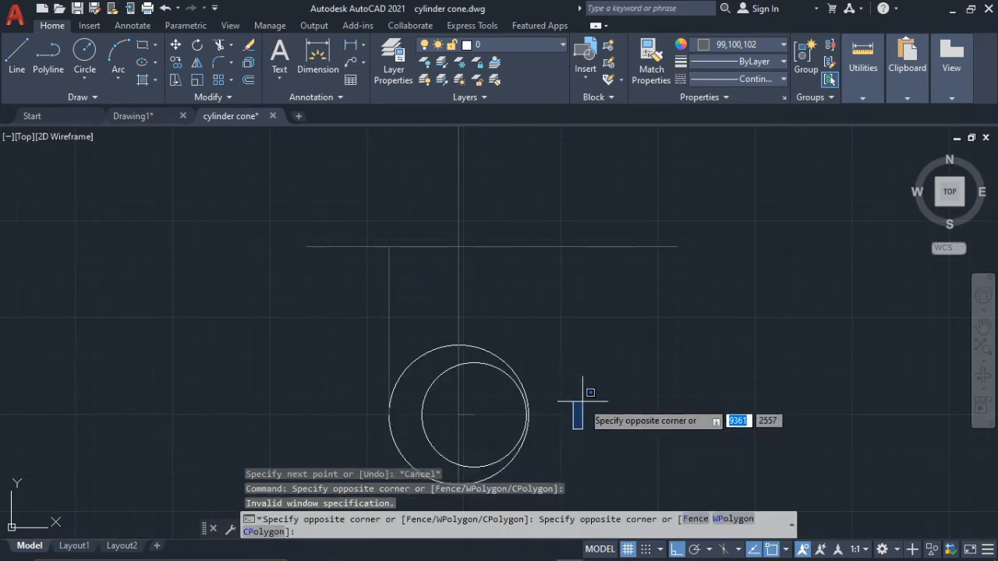
key("Escape")
key("Return")
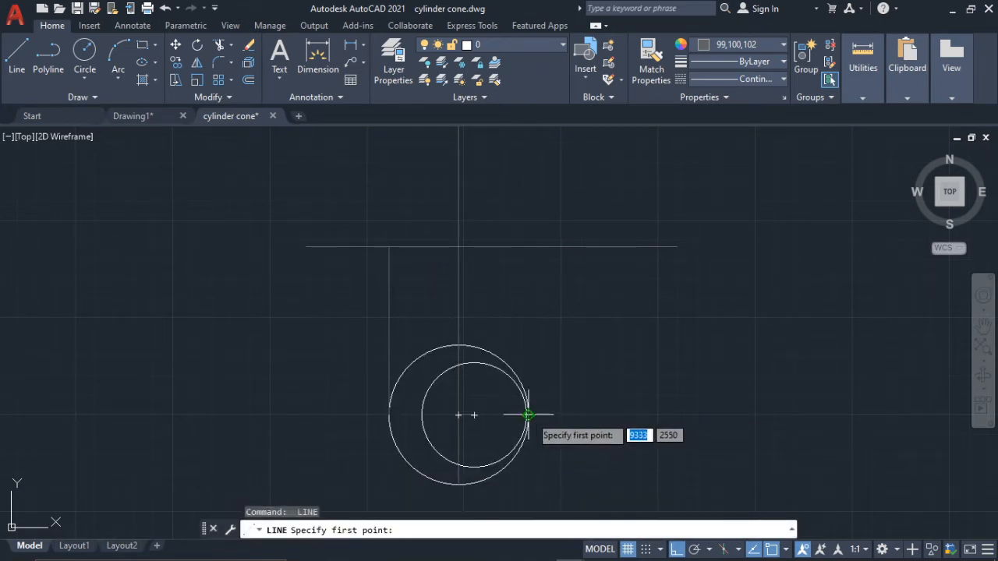
left_click(529, 415)
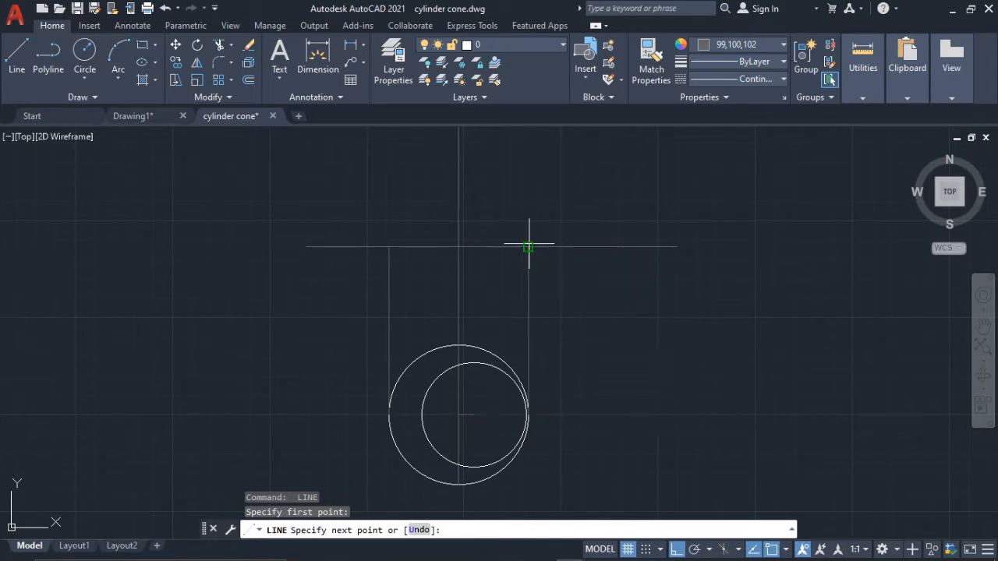
left_click(528, 247)
key("Escape")
- Check the heights of figure 15 in the PDF in Edge, and offset AutoCAD's horizontal base line 72 units upward
mouse_move(431, 552)
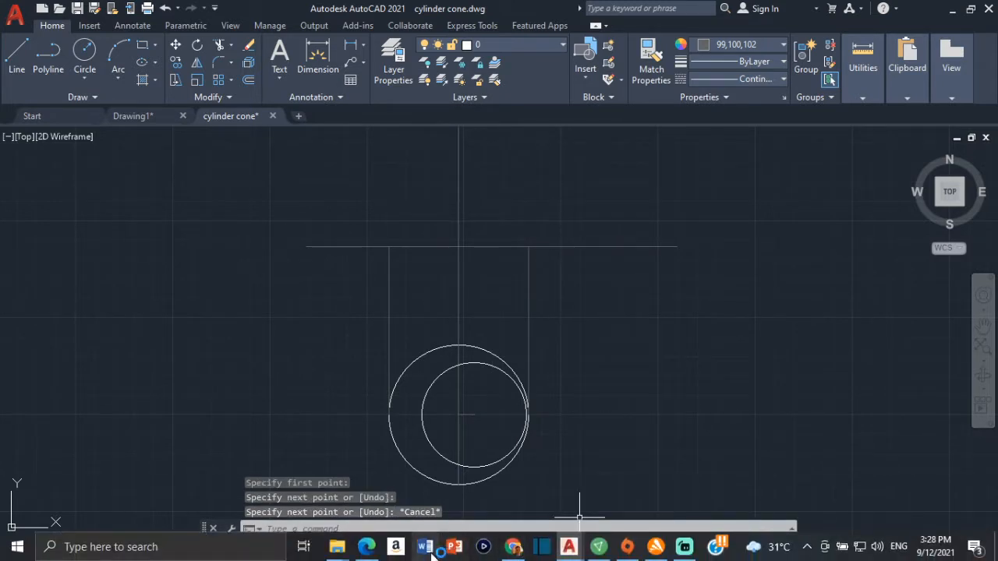
left_click(366, 546)
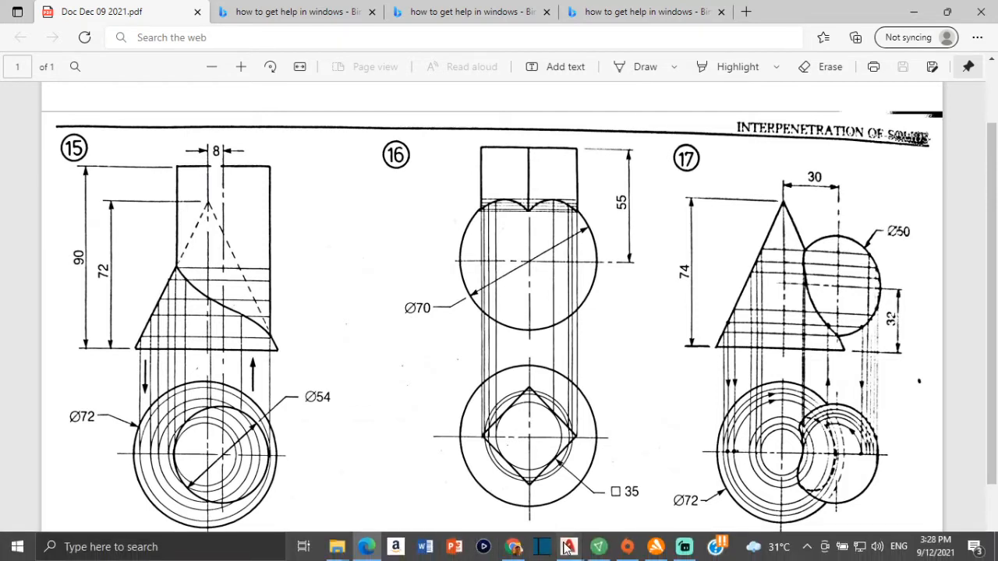
mouse_move(567, 548)
left_click(628, 473)
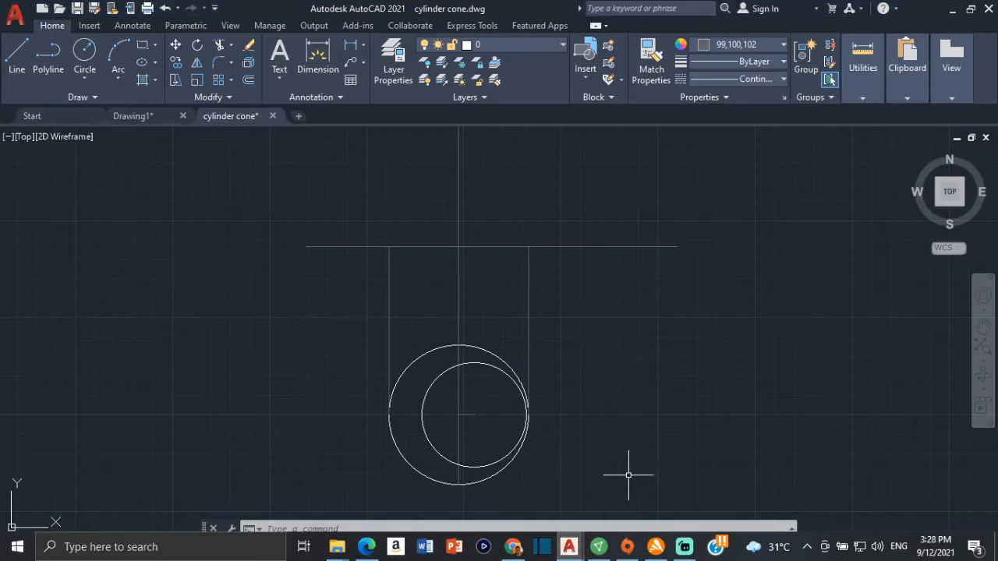
type("Off")
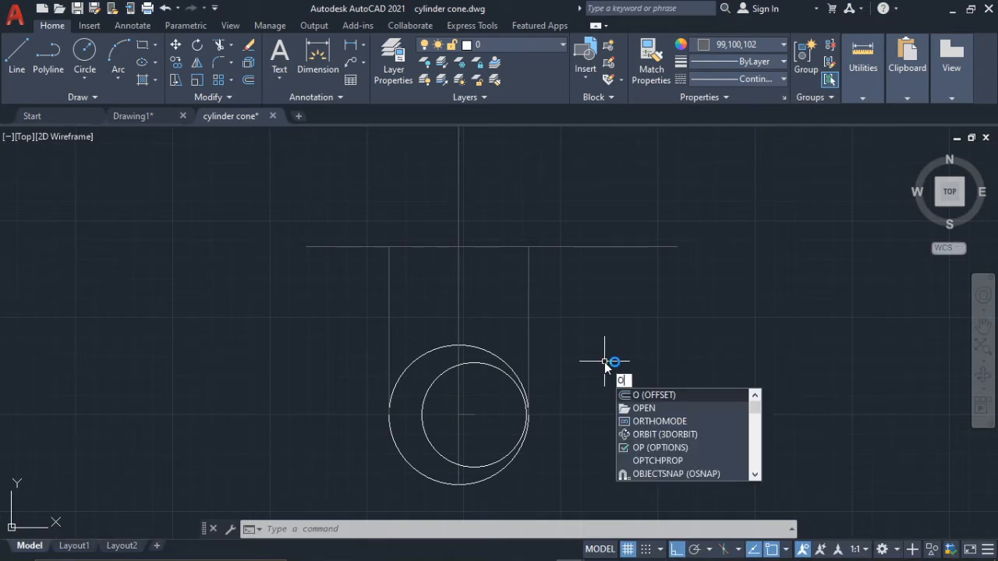
key("Return")
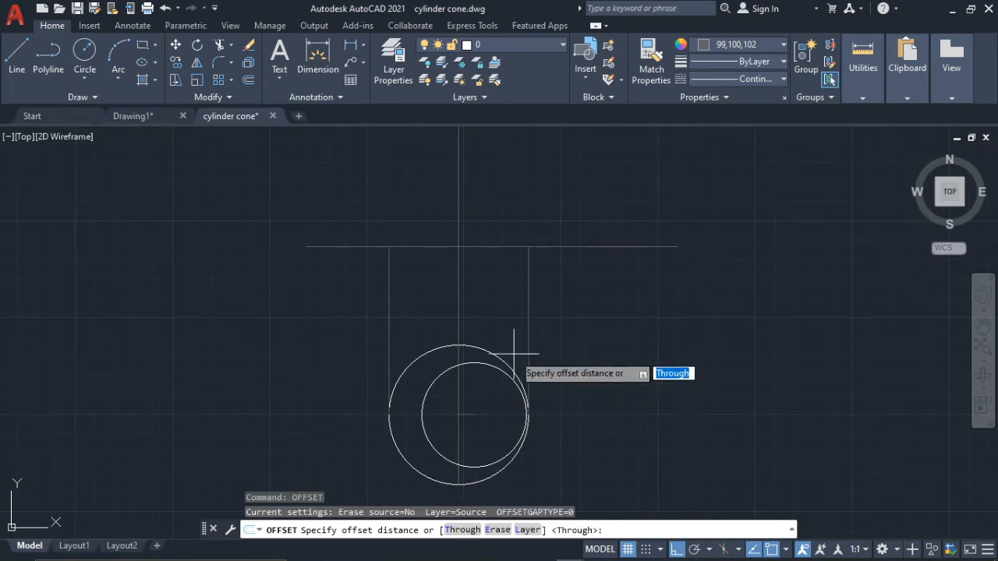
key("Return")
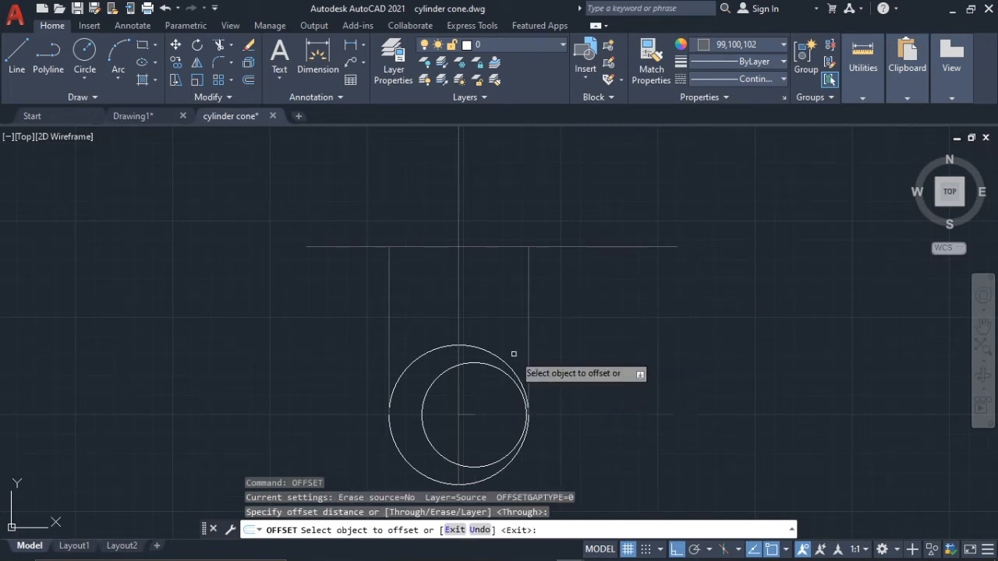
left_click(484, 248)
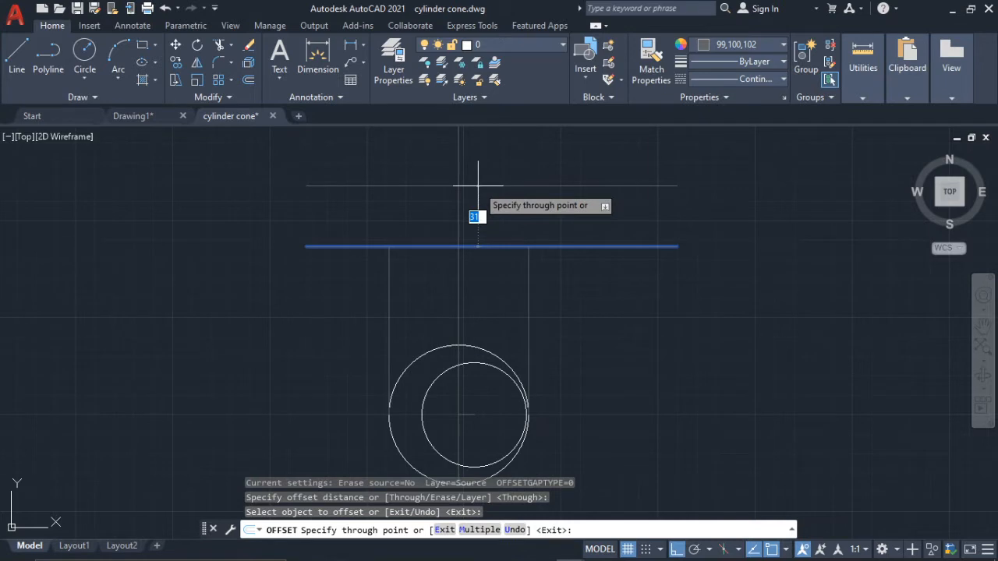
type("72")
key("Return")
scroll(492, 218, "down", 2)
mouse_move(492, 219)
middle_mouse_down()
mouse_move(495, 252)
mouse_move(456, 273)
middle_mouse_up()
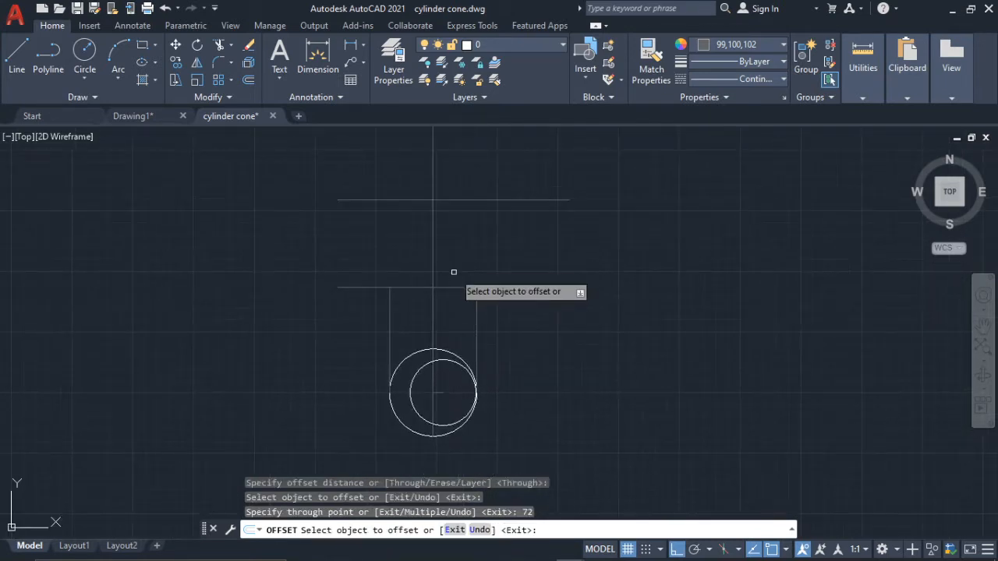
- Offset the horizontal base line another time, 90 units upward, for the cylinder's top edge
left_click(457, 288)
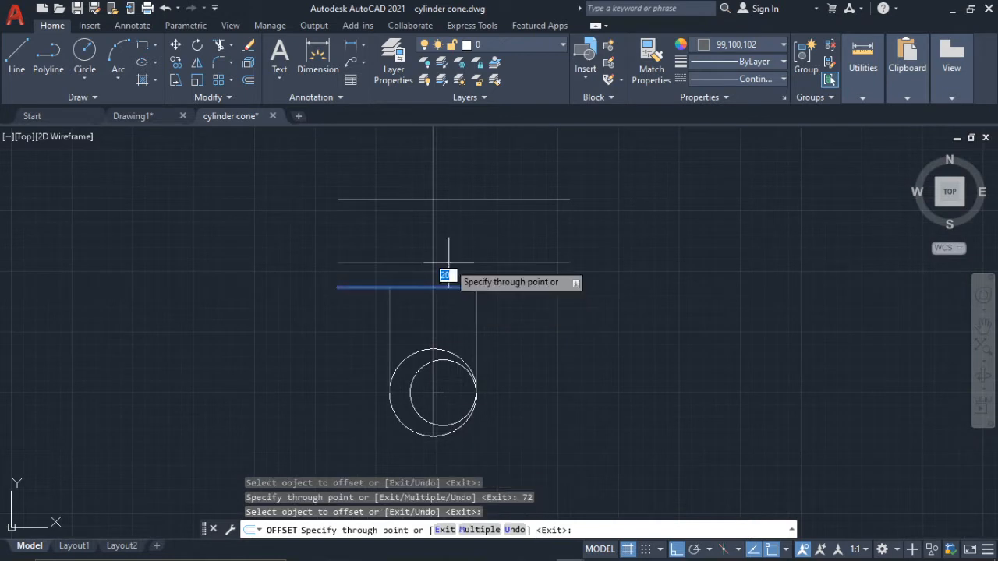
key("Return")
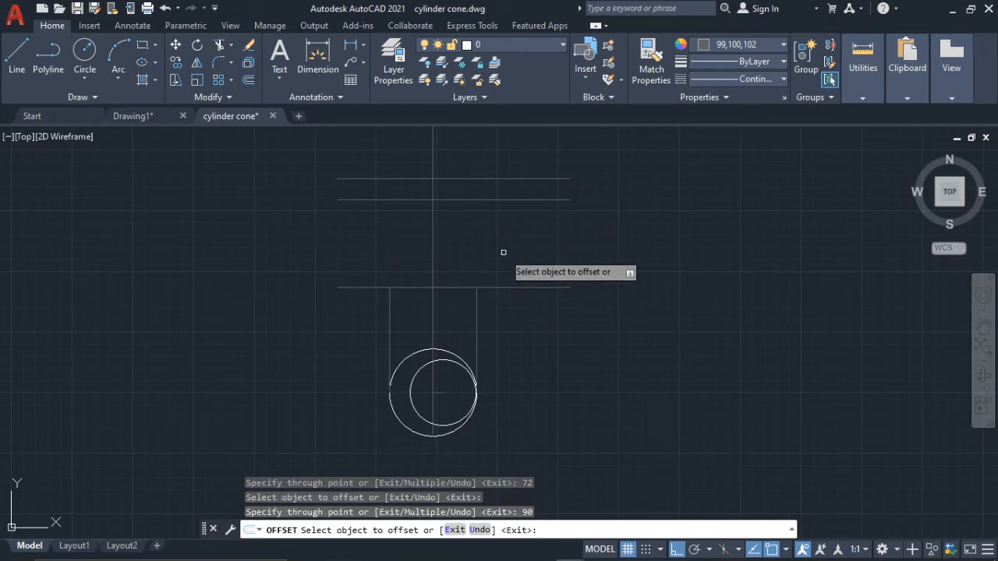
key("Escape")
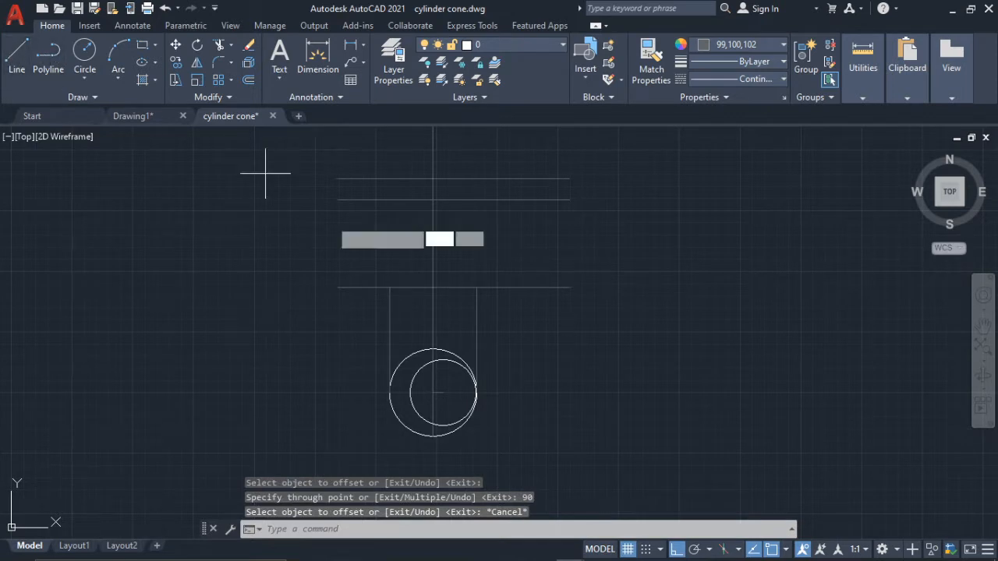
- Draw the cone's left slanted edge from the apex on the 72-unit line to the left projection line's end on the base line
type("l")
key("Return")
scroll(460, 191, "up", 4)
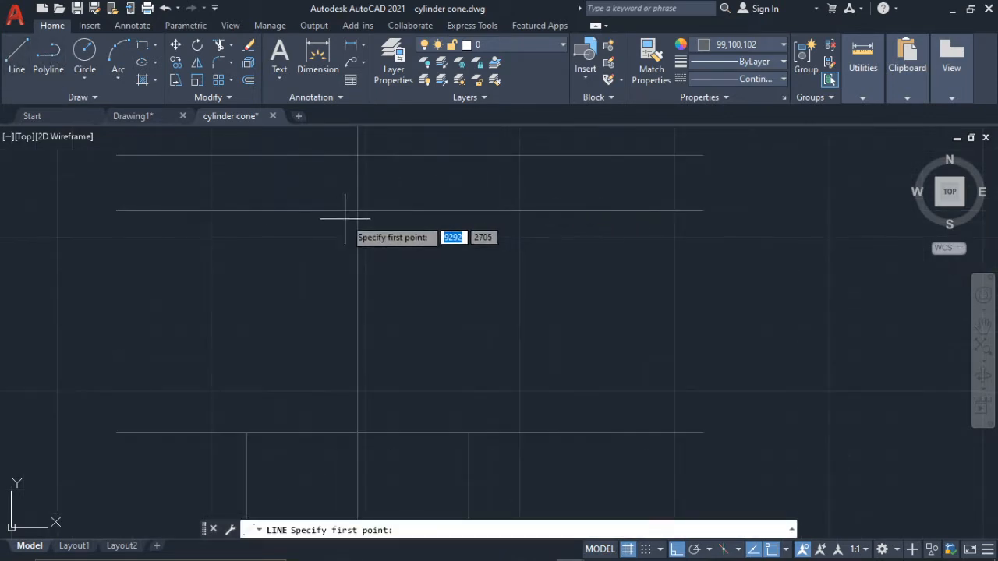
left_click(358, 211)
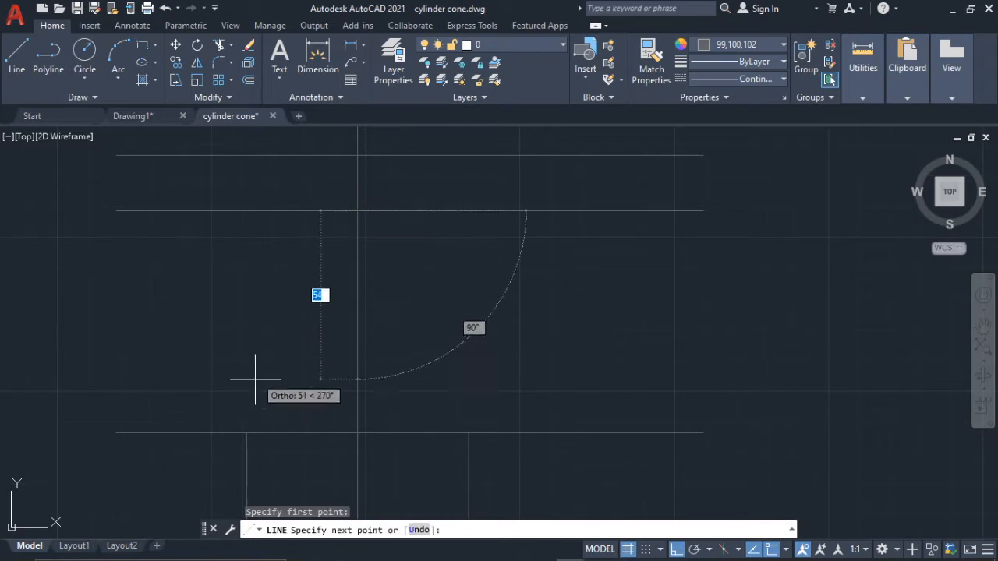
left_click(247, 432)
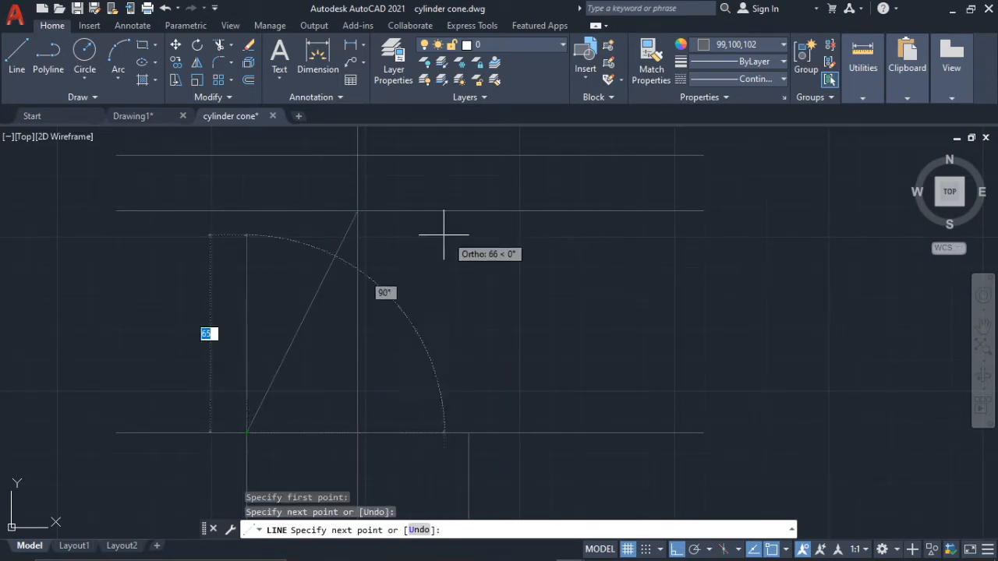
key("Escape")
- Draw the cone's right slanted edge from the apex to the right projection line's end on the base line
key("space")
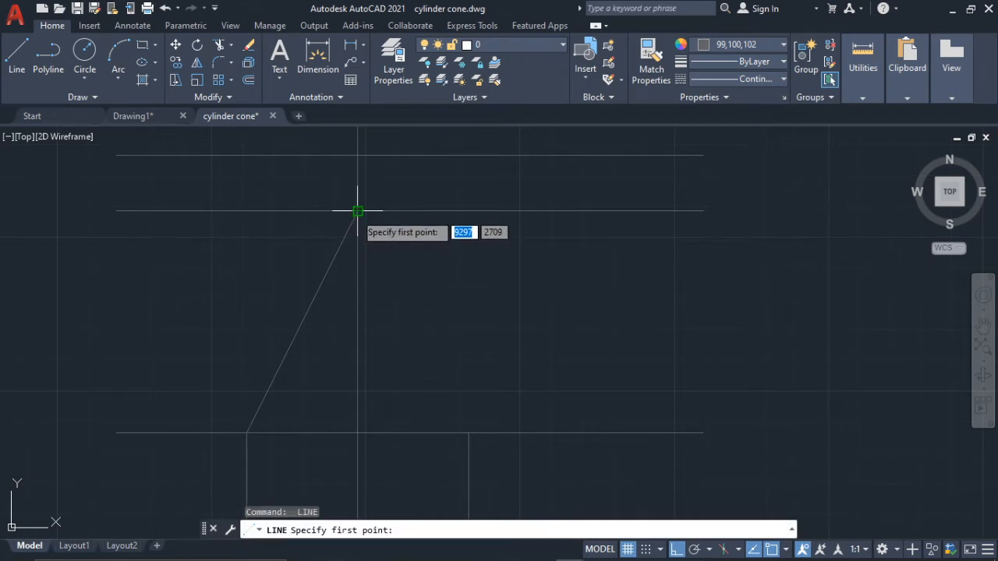
left_click(358, 210)
left_click(468, 432)
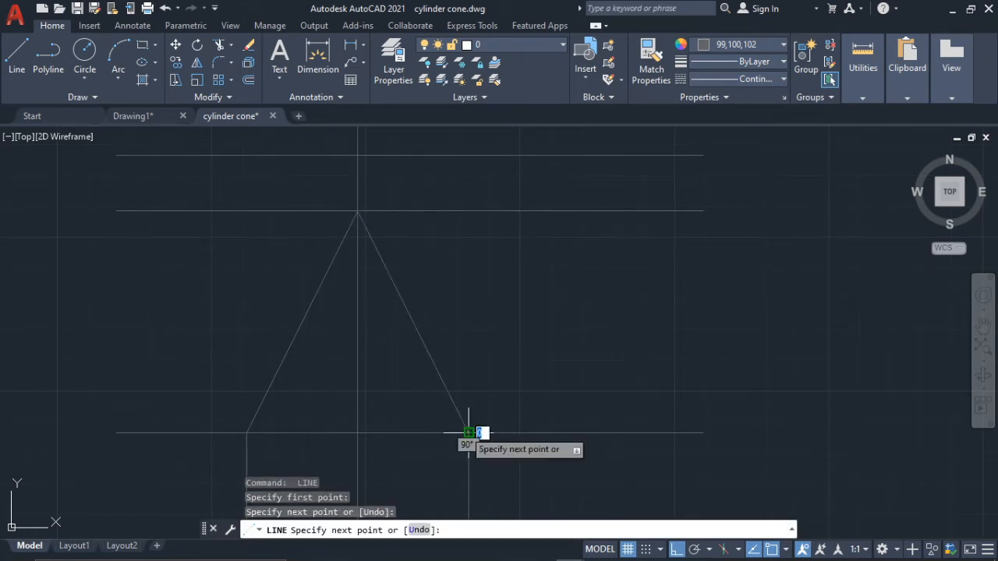
scroll(468, 432, "down", 2)
key("Escape")
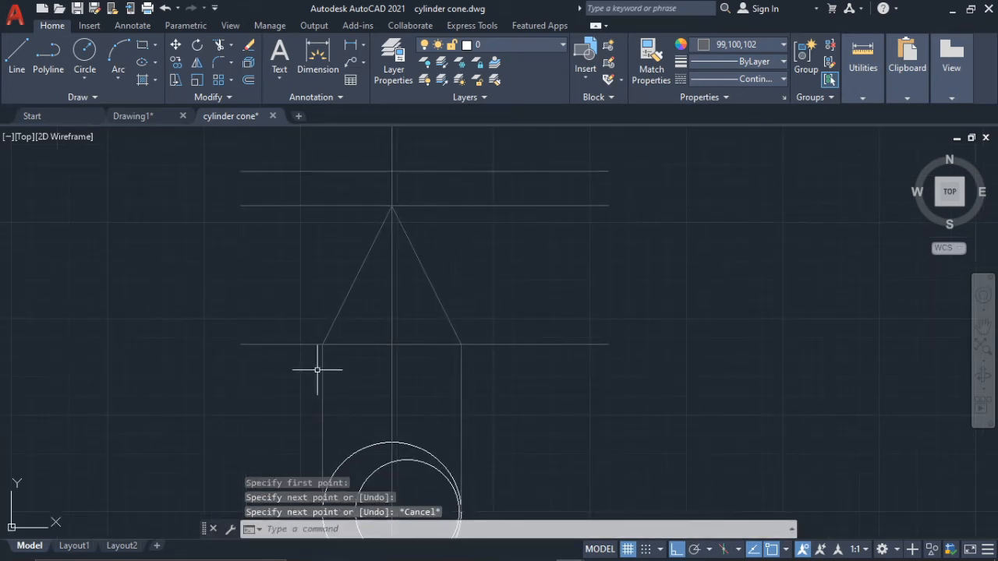
scroll(473, 472, "down", 2)
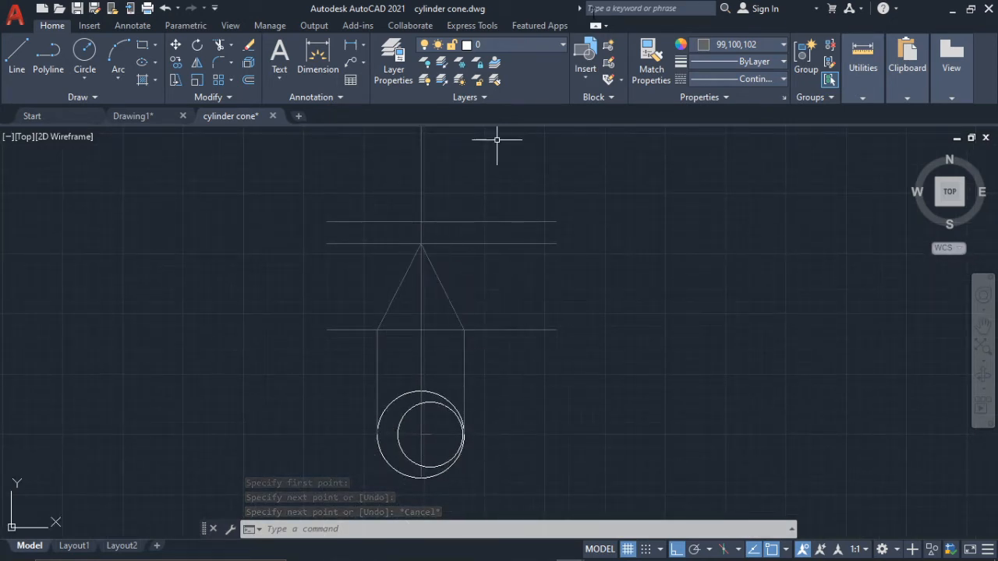
- Draw the cylinder's left edge as a vertical line from the smaller circle's left quadrant up to the 90-unit line
left_click(16, 69)
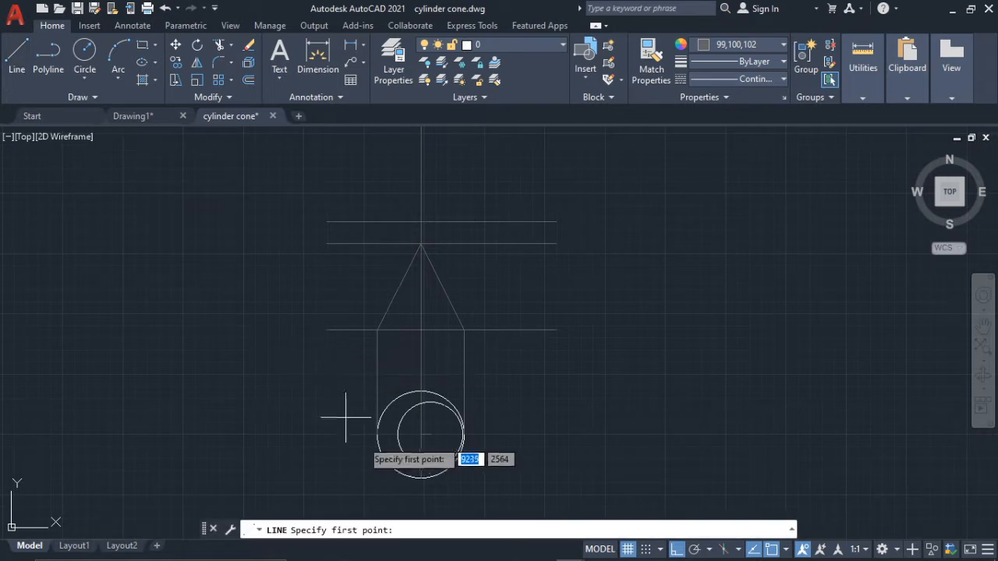
scroll(407, 424, "up", 4)
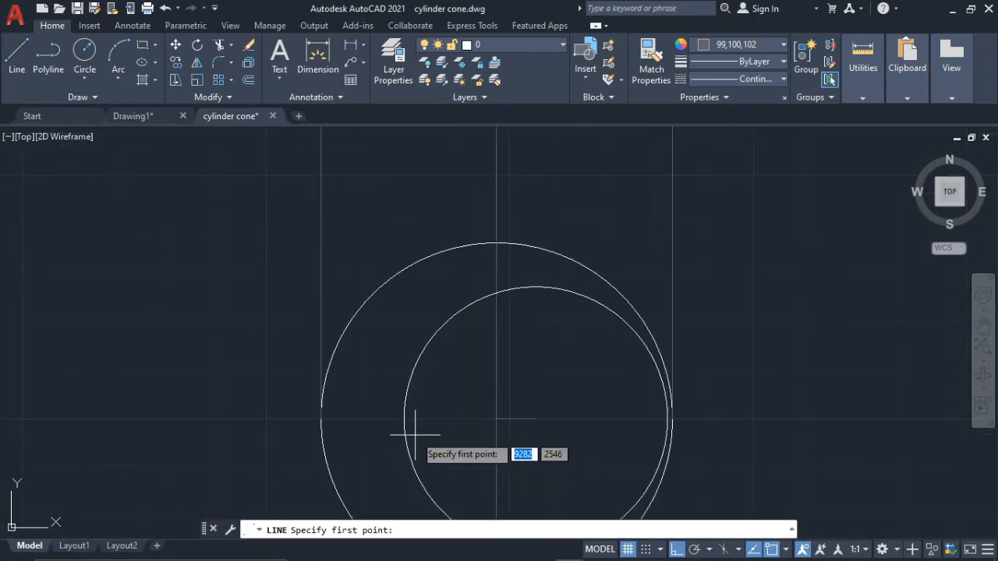
left_click(415, 435)
scroll(410, 437, "down", 5)
scroll(396, 263, "up", 6)
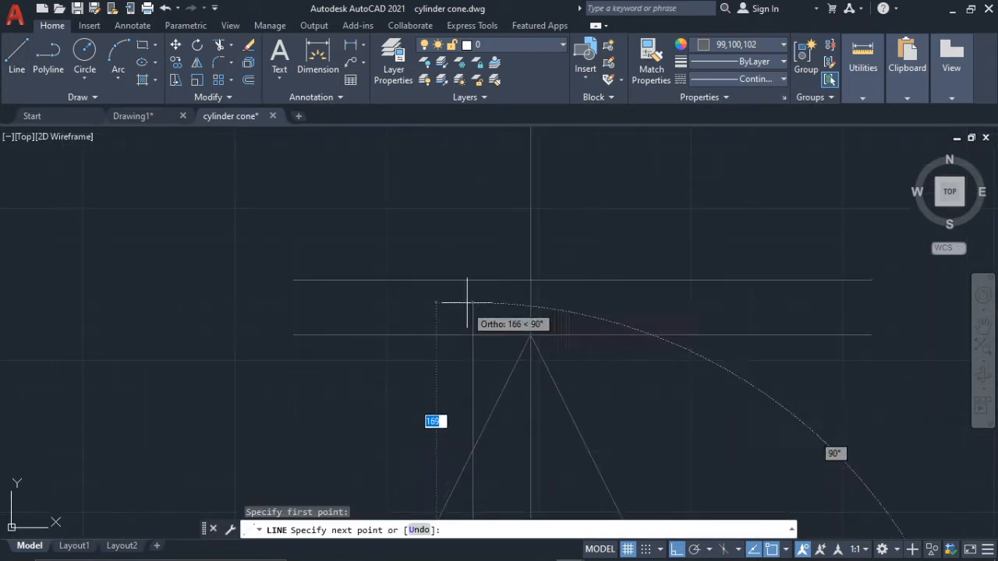
scroll(475, 280, "down", 2)
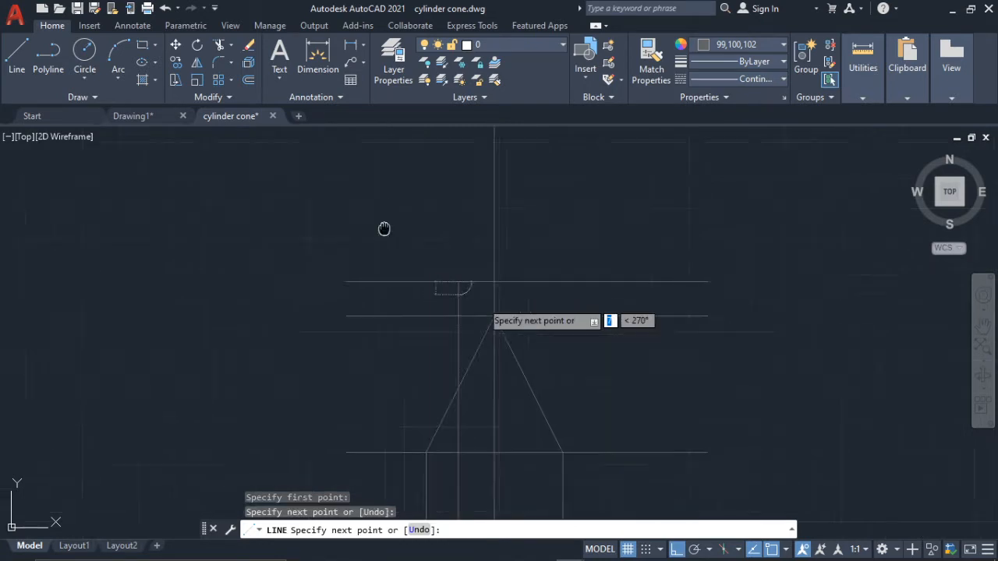
middle_click_drag(384, 228, 374, 148)
left_click(390, 208)
key("Return")
- Draw the cylinder's right edge as a vertical line from the smaller circle's right quadrant up to the 90-unit line
scroll(348, 434, "up", 4)
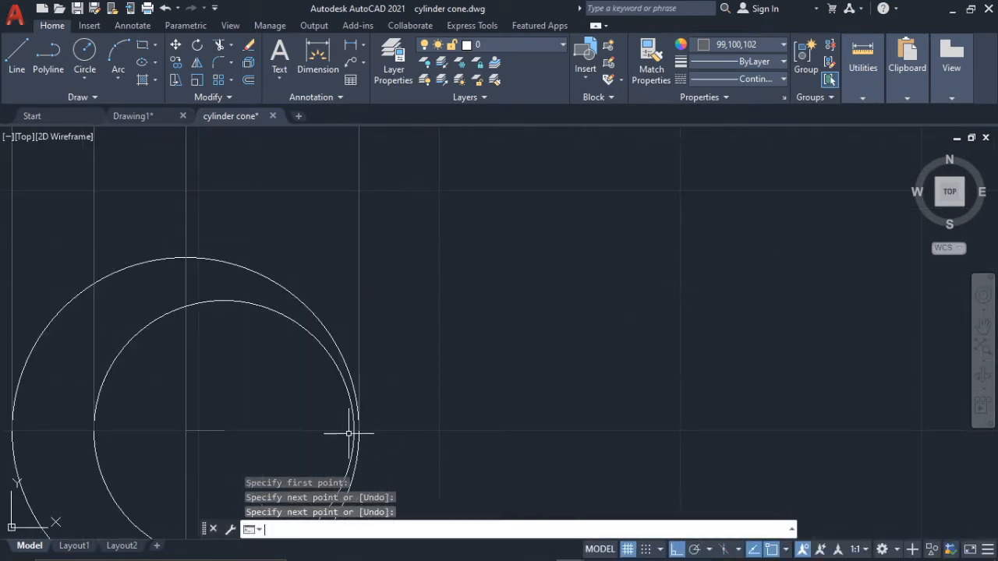
key("Return")
scroll(363, 424, "up", 3)
left_click(362, 423)
scroll(330, 279, "down", 3)
mouse_move(330, 278)
middle_mouse_down()
mouse_move(465, 279)
mouse_move(507, 501)
middle_mouse_up()
middle_click_drag(508, 278, 566, 443)
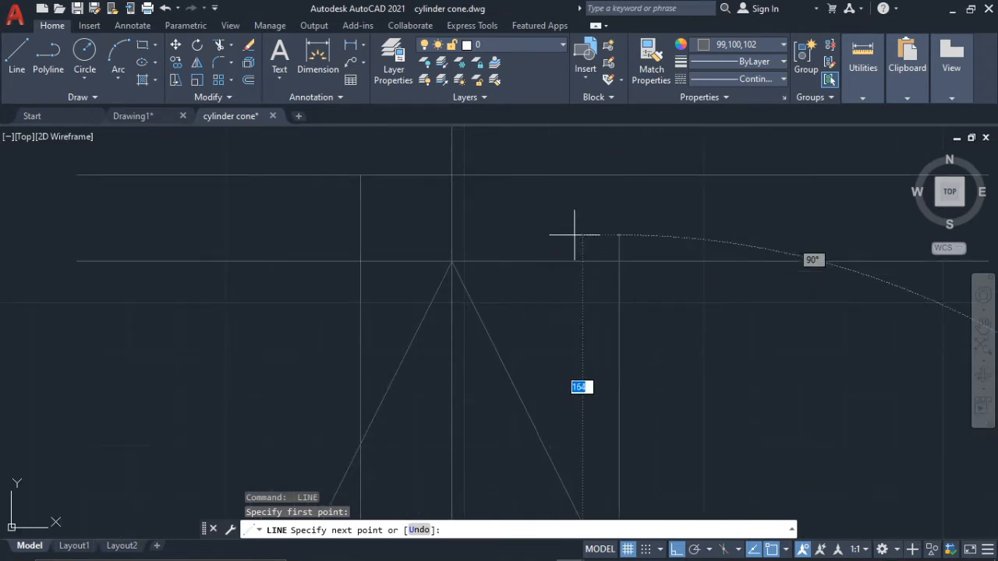
left_click(621, 173)
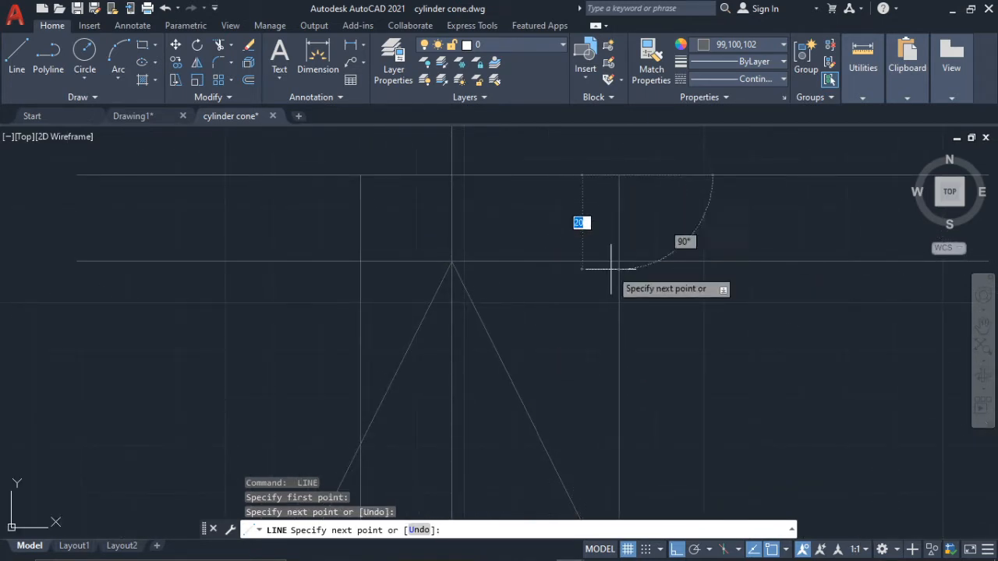
key("Escape")
scroll(613, 263, "down", 4)
middle_click_drag(549, 327, 496, 275)
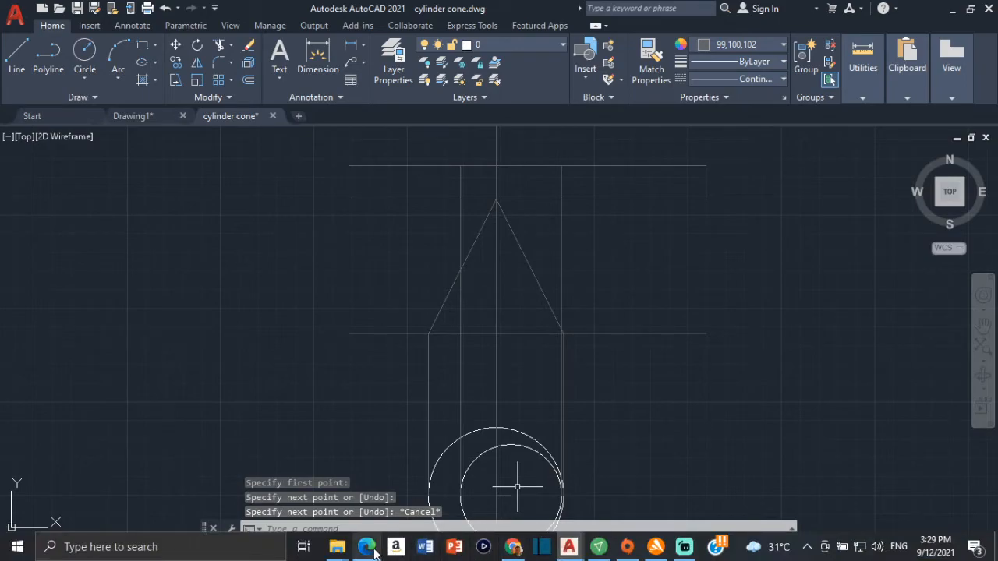
- Examine figure 15 in the reference PDF in Edge and return to the cylinder cone drawing in AutoCAD
left_click(366, 547)
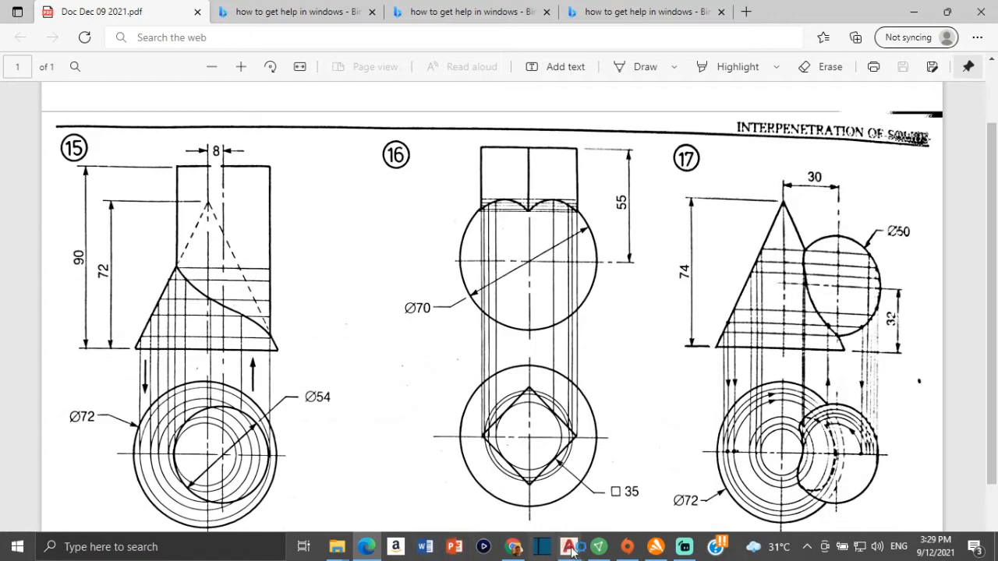
left_click(572, 549)
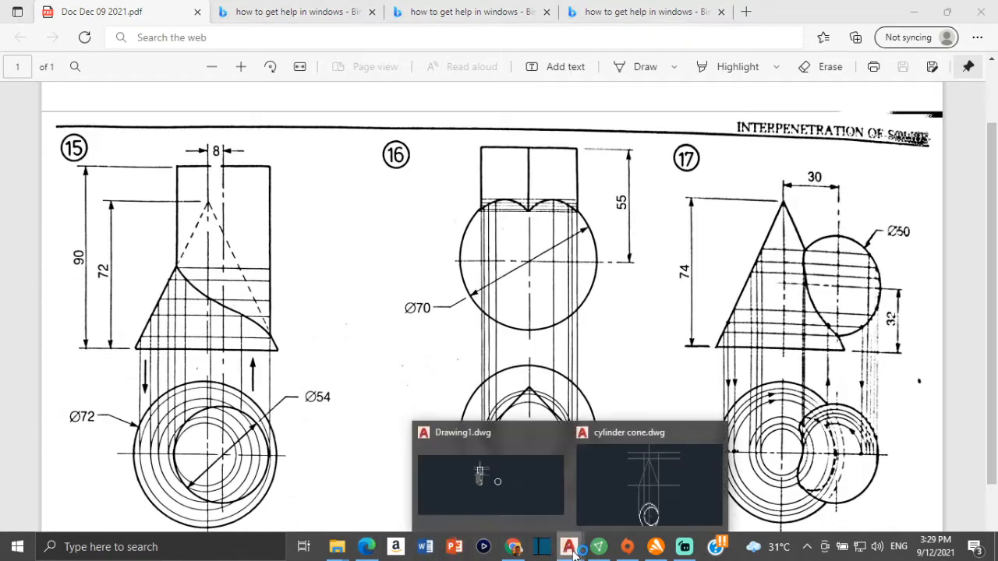
left_click(615, 473)
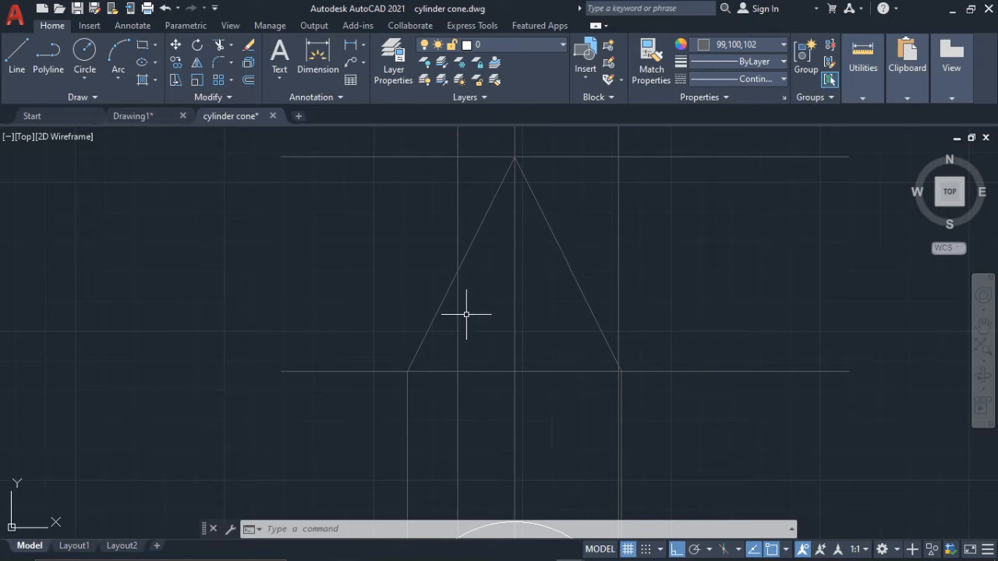
- Trim away the cylinder's left edge between the cone's left slanted edge and the base line
type("tr")
key("Return")
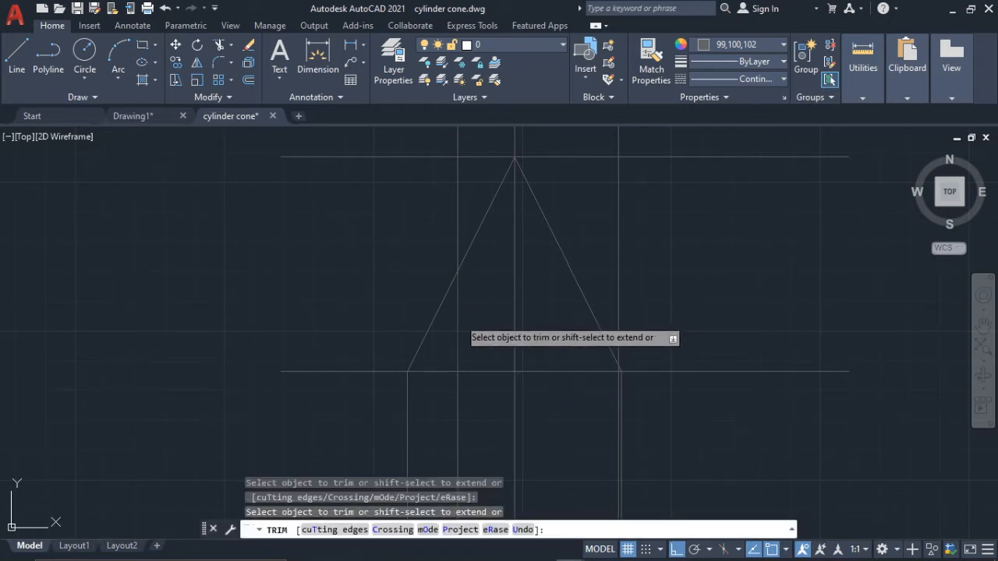
key("Escape")
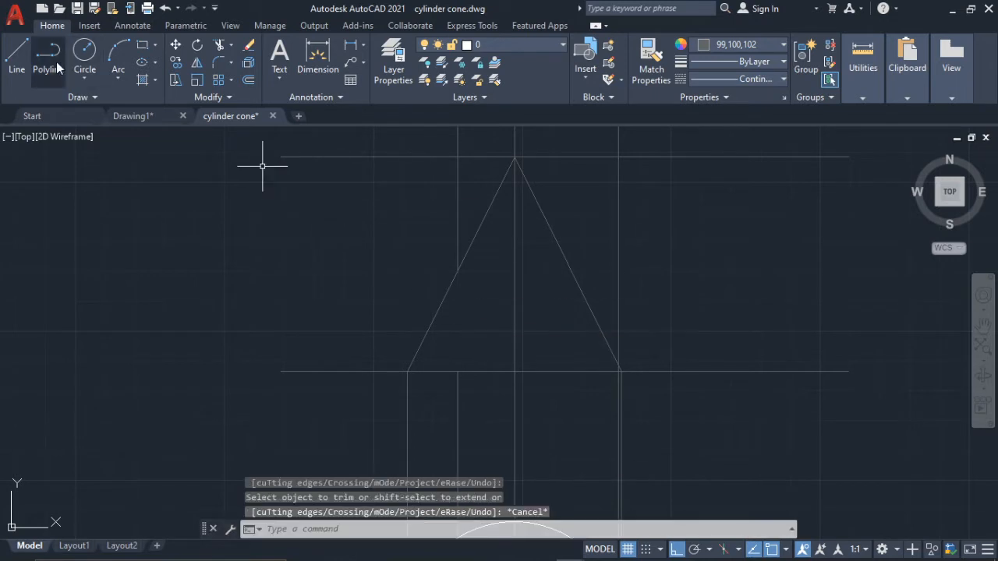
- Draw a vertical line from the cylinder's left edge intersection with the cone's left slant down to the base line
left_click(17, 55)
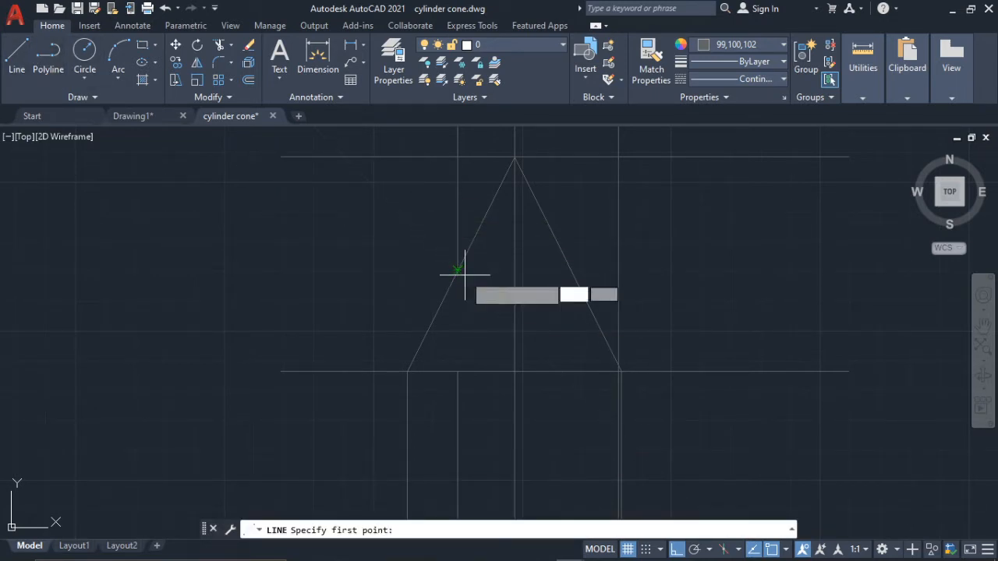
left_click(458, 371)
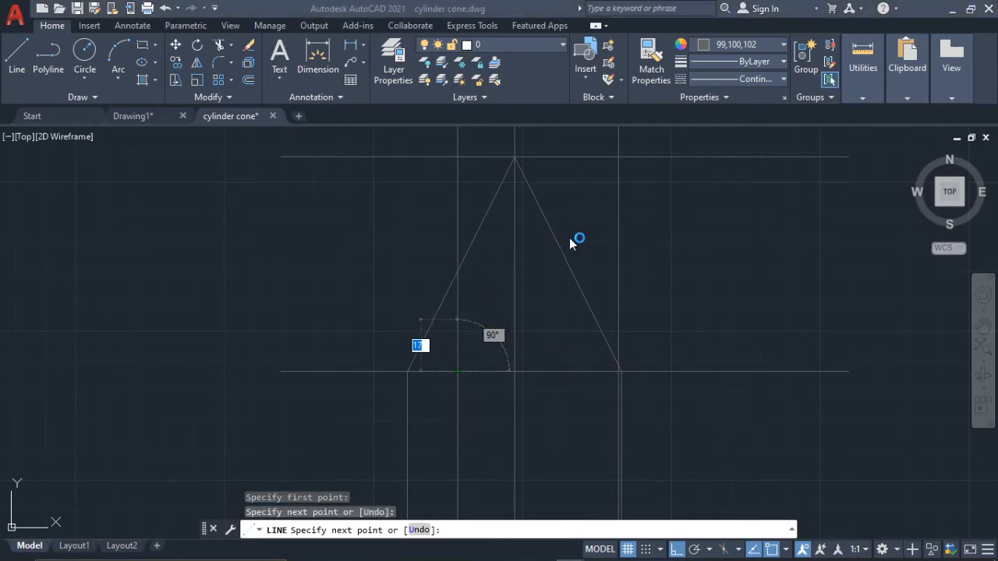
key("Escape")
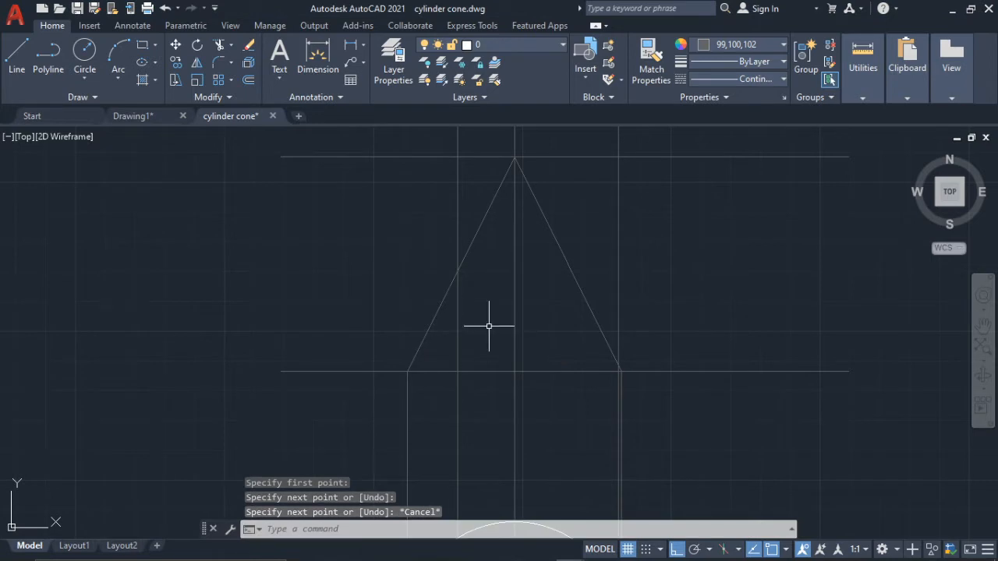
- Divide the short vertical line between the cone's left slant and the base line into five equal segments
type("DI")
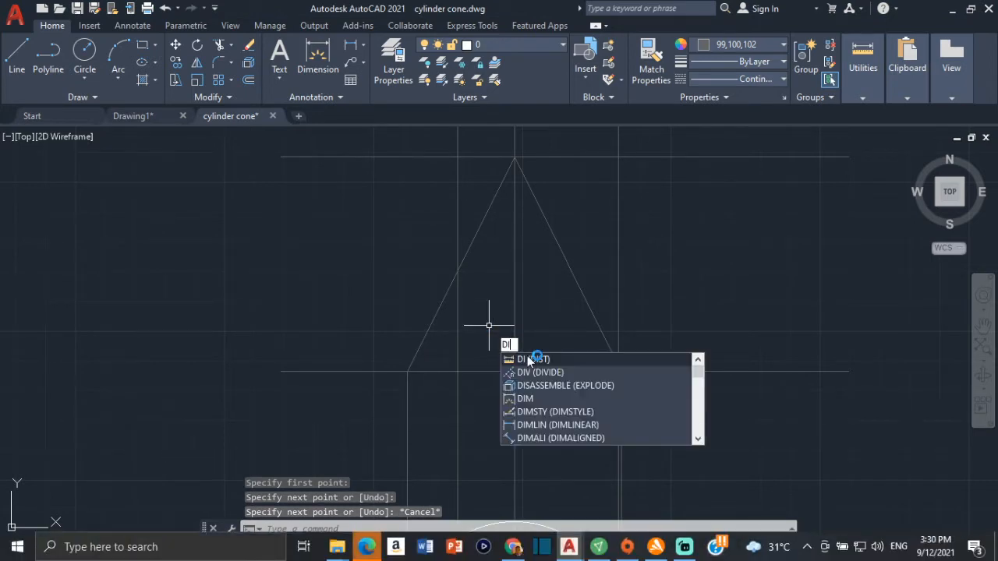
left_click(534, 372)
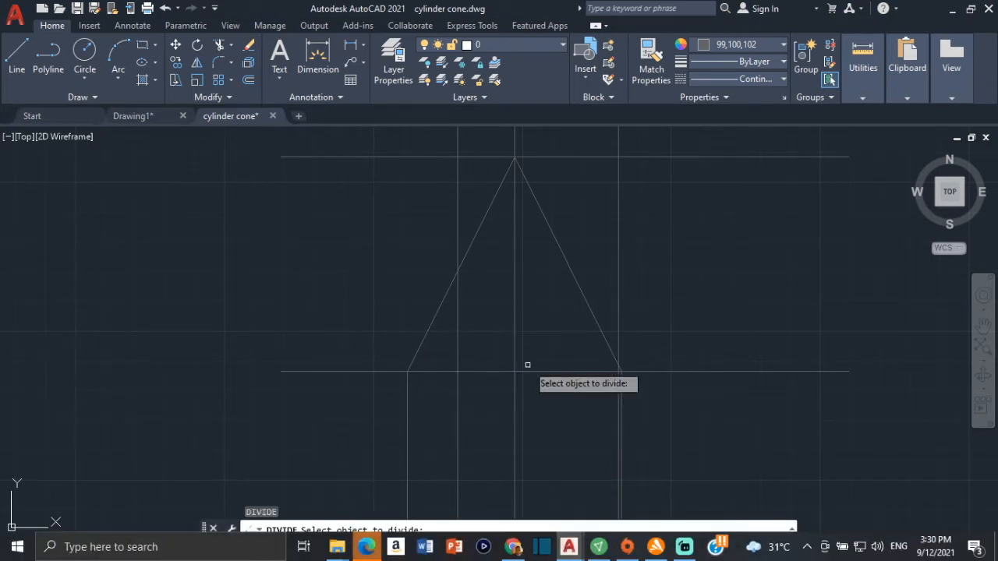
left_click(458, 317)
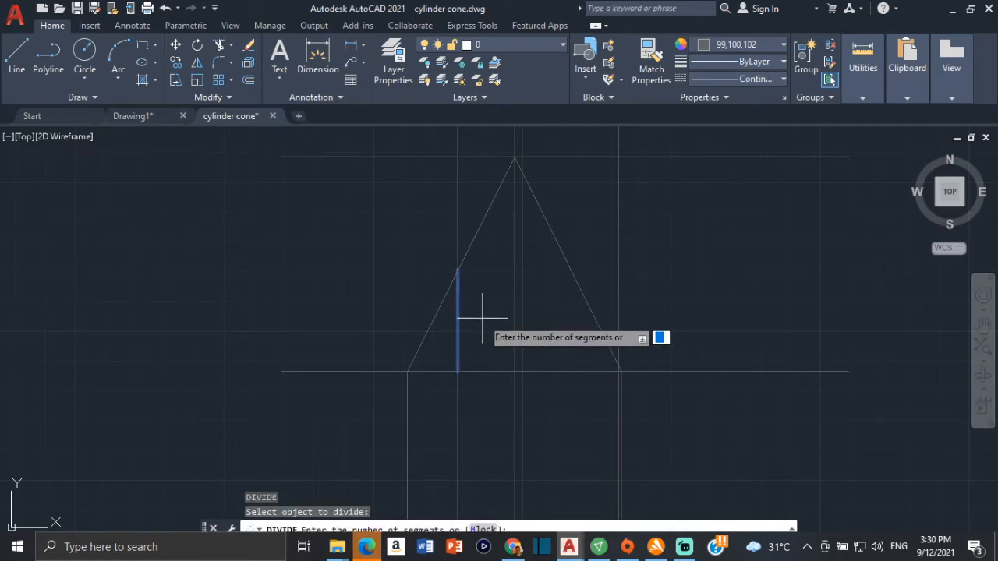
key("Return")
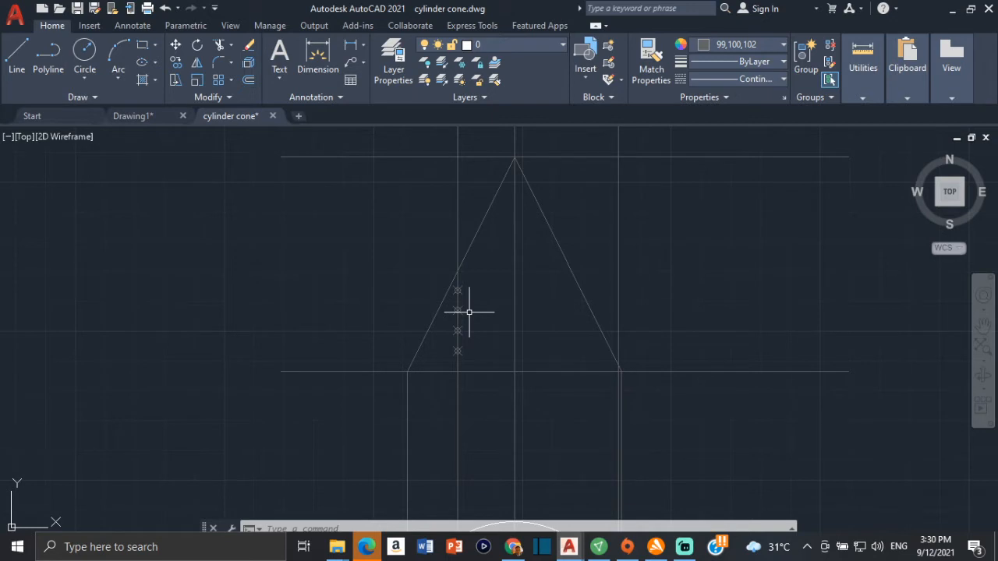
- Draw a horizontal line from the cylinder's right edge intersection with the cone's right slant to just beyond the cone's left slant
left_click(23, 63)
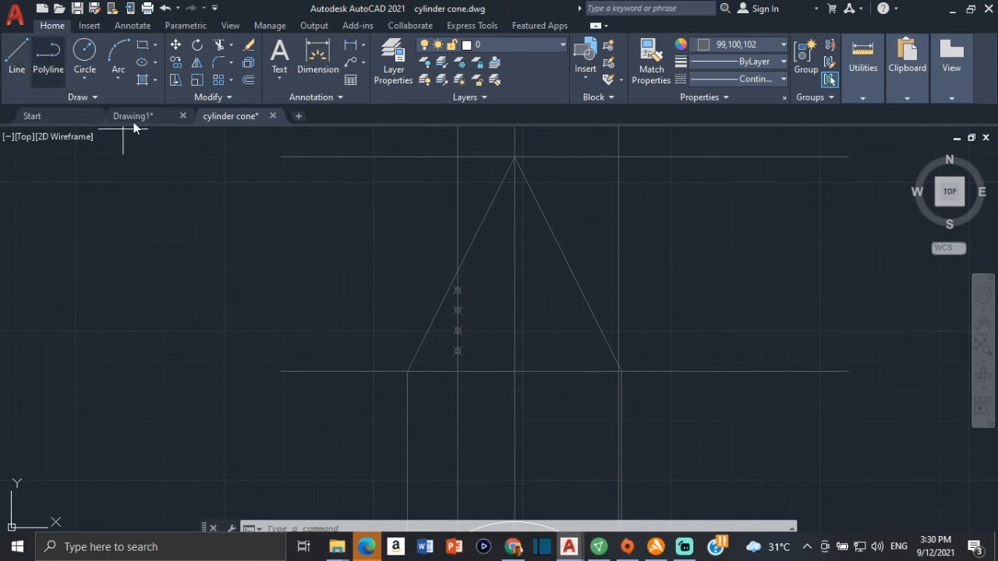
scroll(433, 282, "up", 2)
middle_click_drag(513, 396, 423, 308)
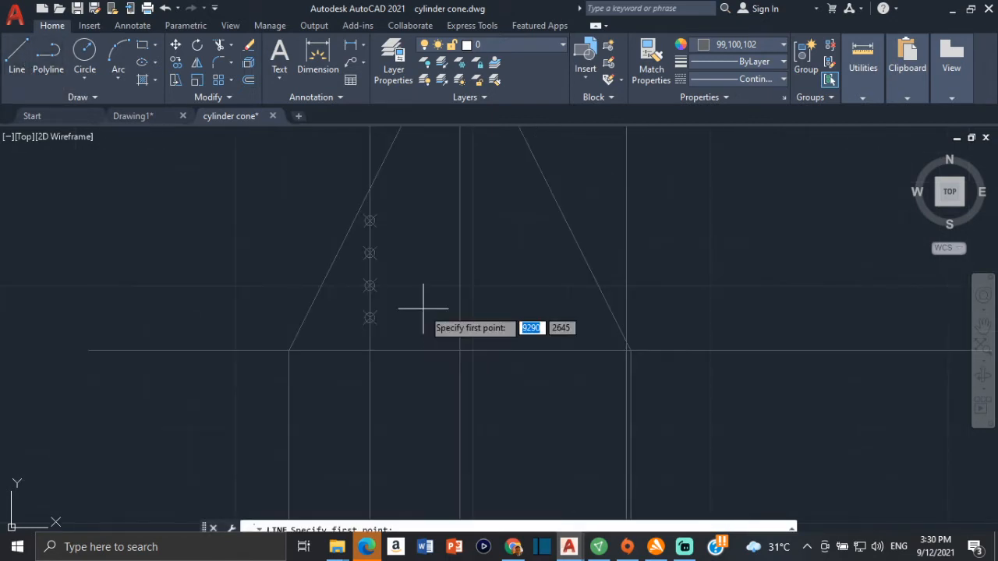
scroll(424, 323, "up", 2)
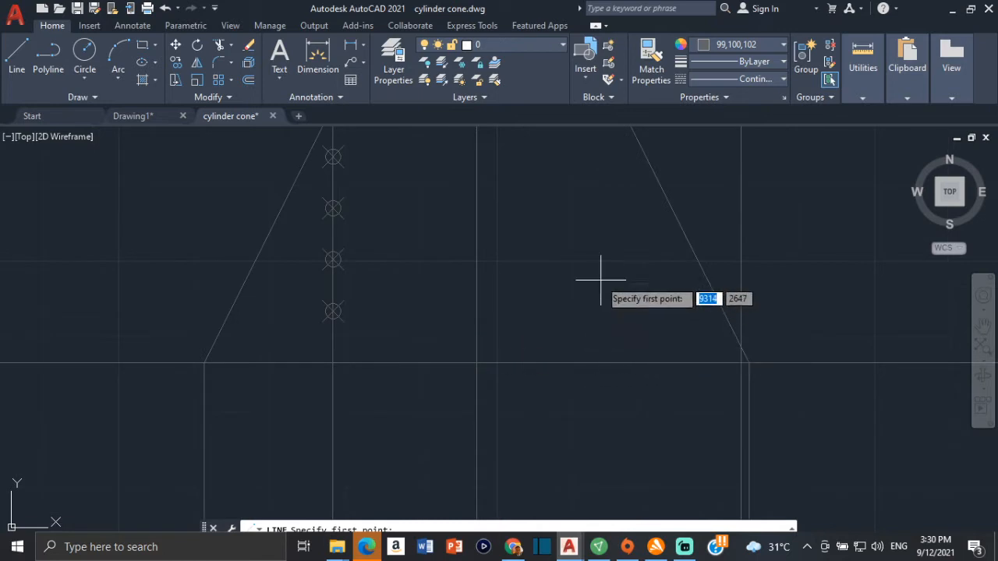
middle_click_drag(597, 278, 488, 258)
scroll(626, 338, "up", 2)
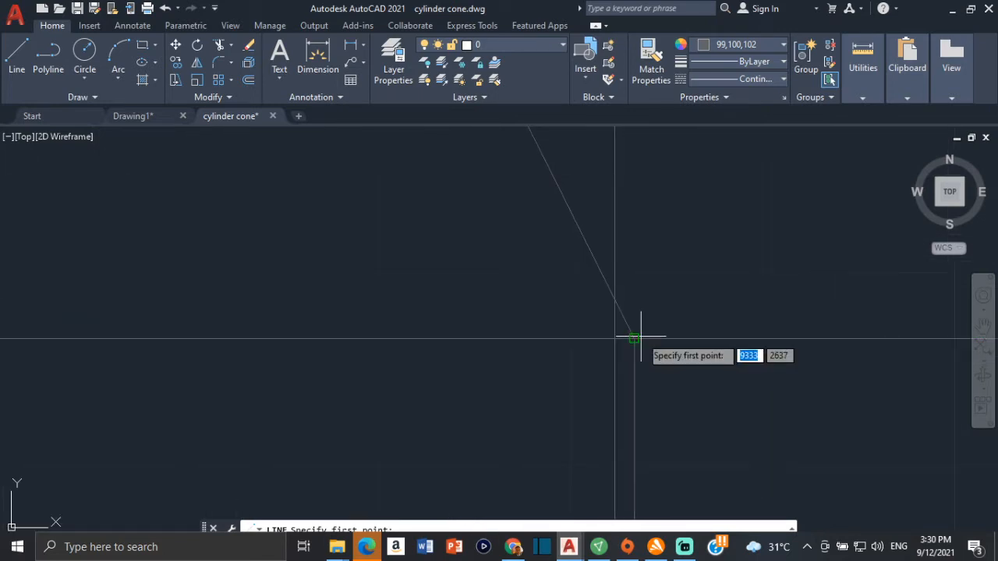
middle_click_drag(613, 346, 537, 262)
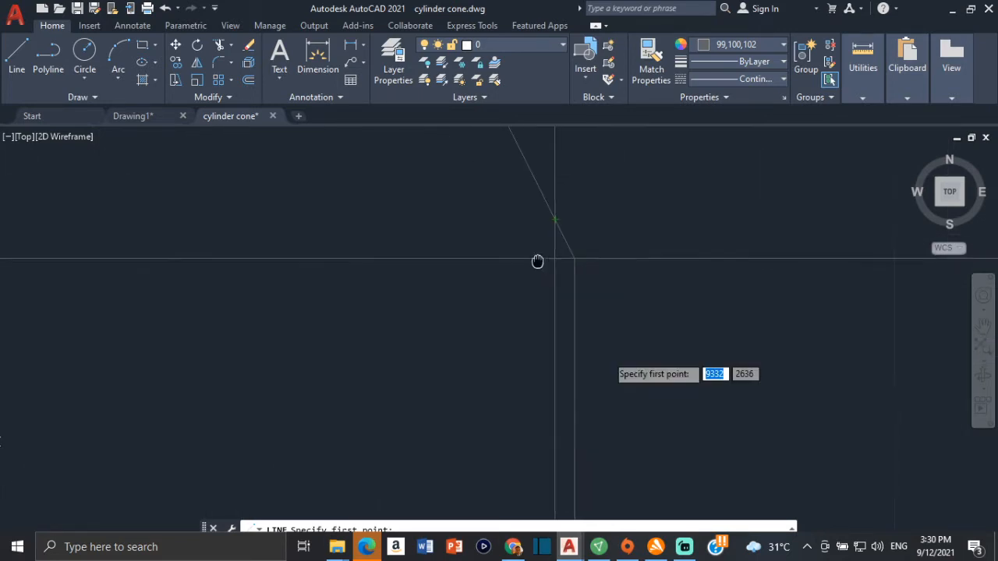
scroll(560, 273, "down", 2)
middle_click_drag(560, 361, 546, 195)
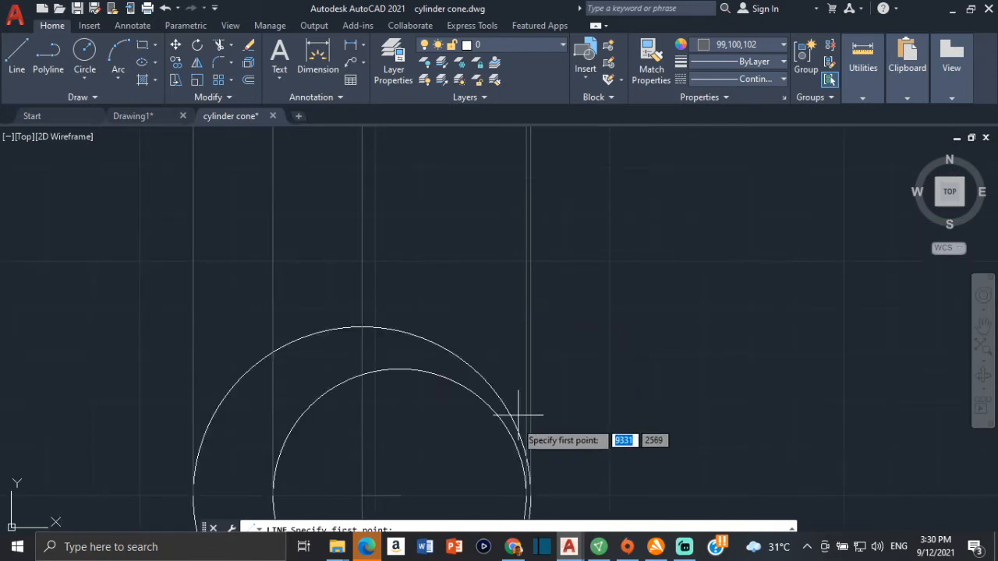
middle_click_drag(526, 328, 530, 499)
scroll(530, 499, "up", 2)
middle_click_drag(570, 267, 588, 472)
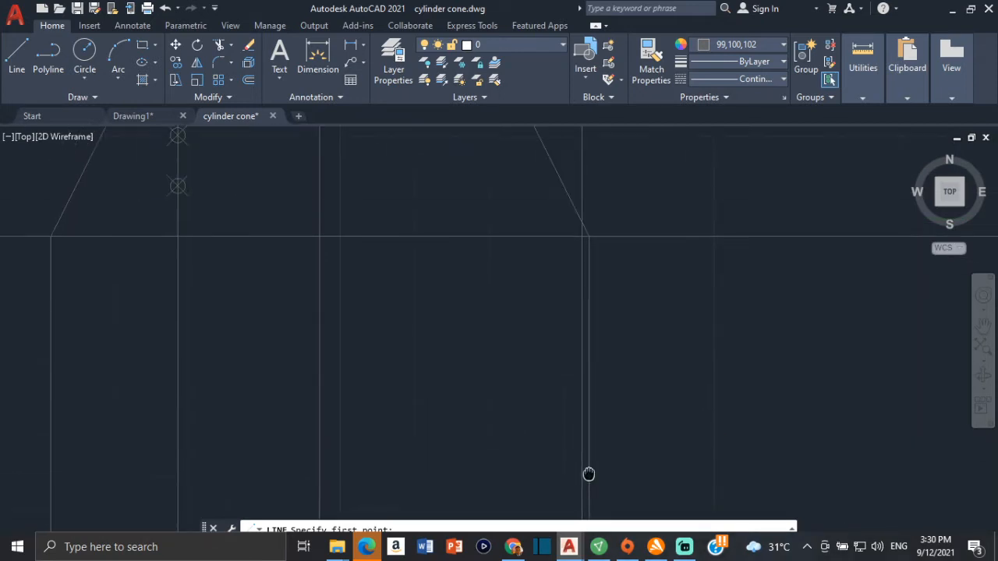
middle_click_drag(556, 239, 583, 351)
scroll(604, 350, "up", 3)
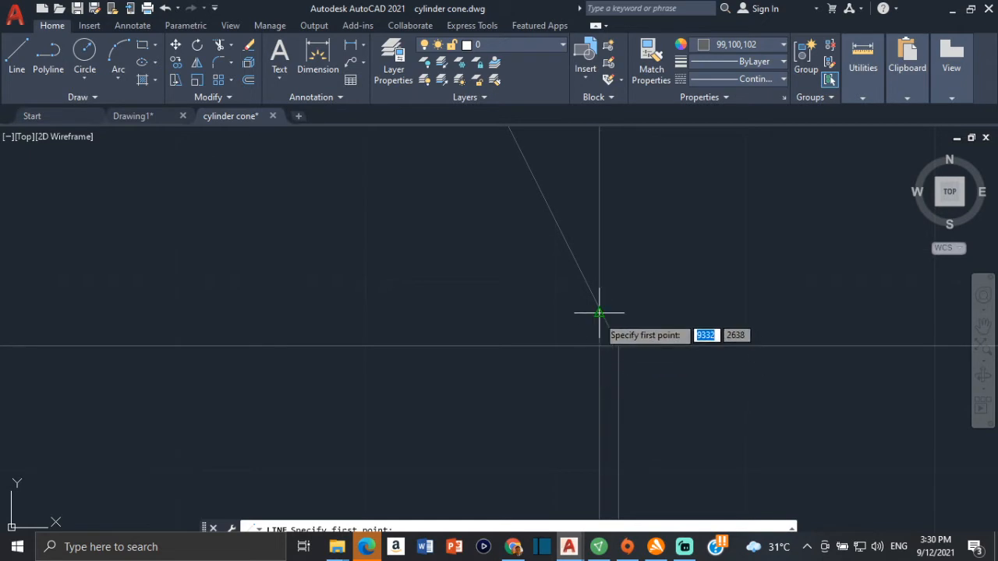
scroll(597, 312, "up", 1)
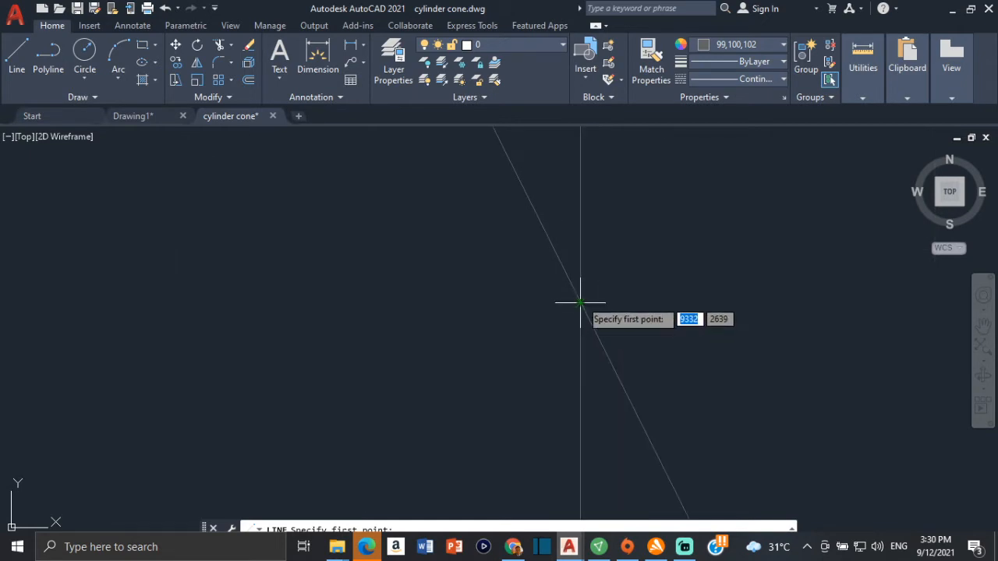
left_click(580, 302)
scroll(459, 312, "down", 2)
scroll(234, 226, "down", 2)
scroll(401, 238, "up", 4)
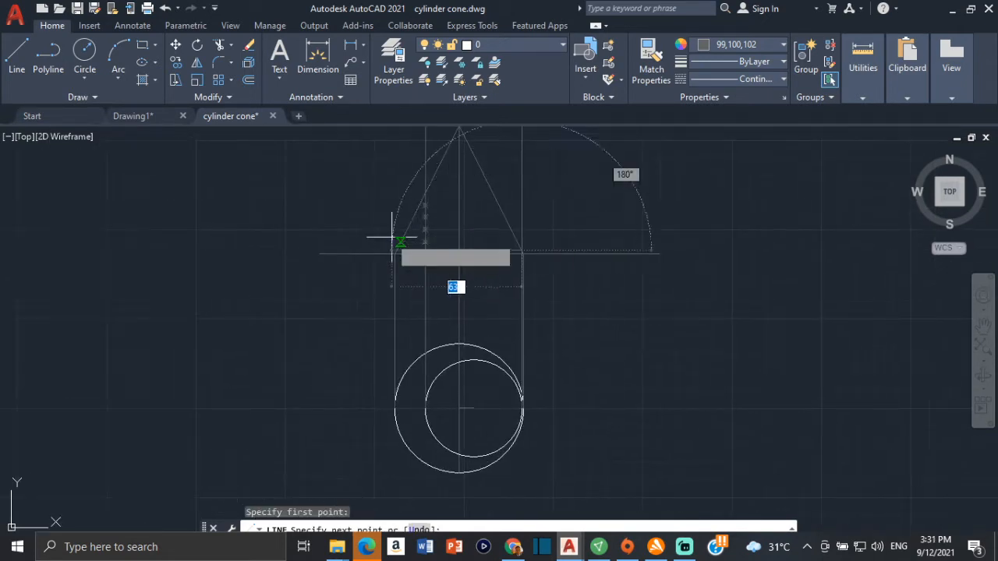
left_click(385, 279)
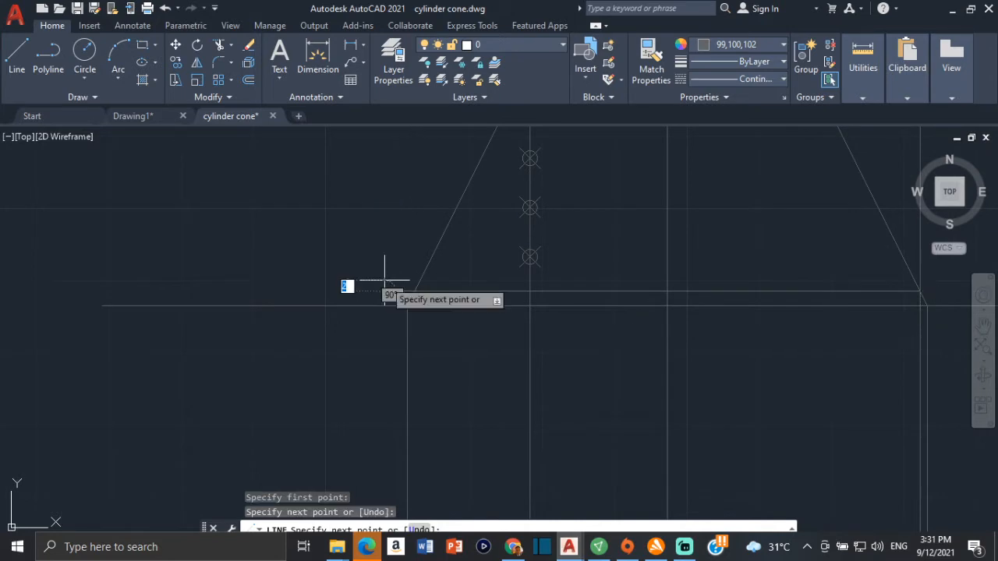
key("Escape")
left_click(557, 294)
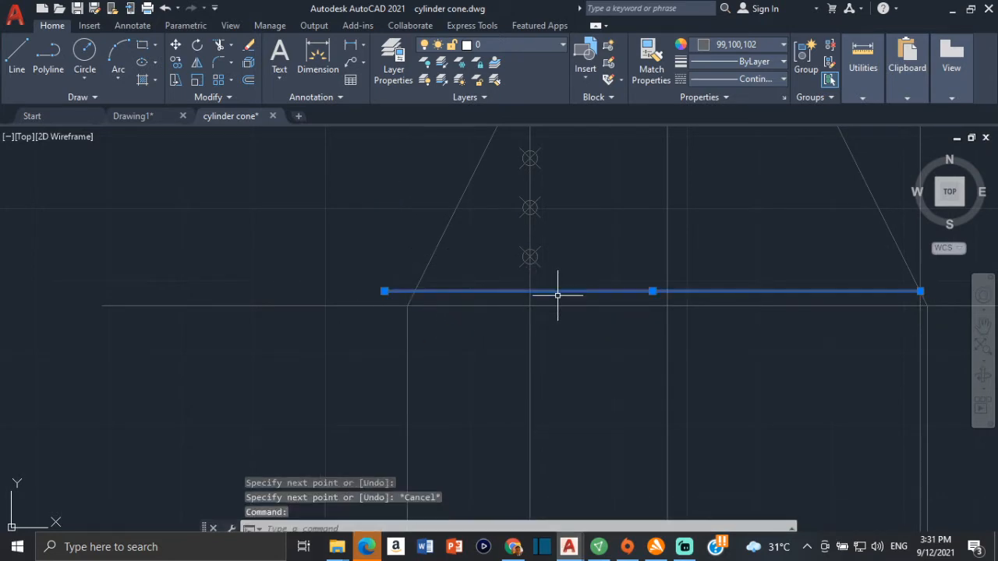
left_click(178, 65)
scroll(514, 282, "up", 2)
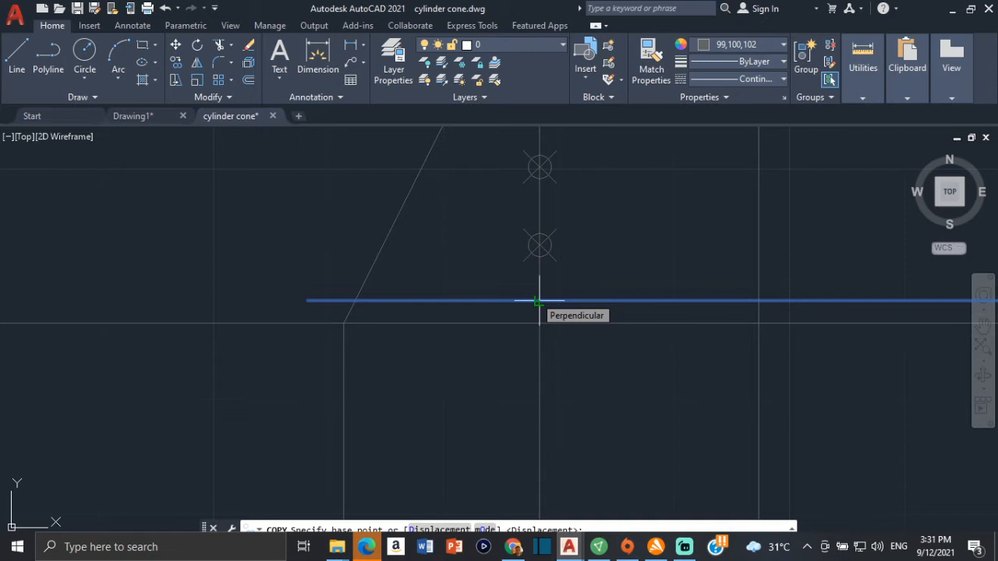
key("Escape")
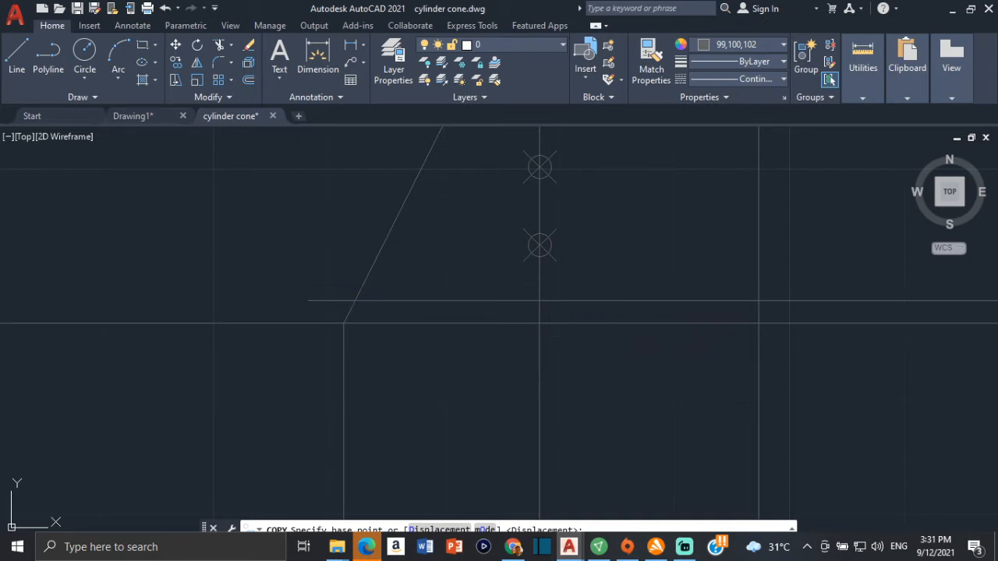
- Review the point style settings and accept the circled-X marker with a size of 2 in absolute units
type("p")
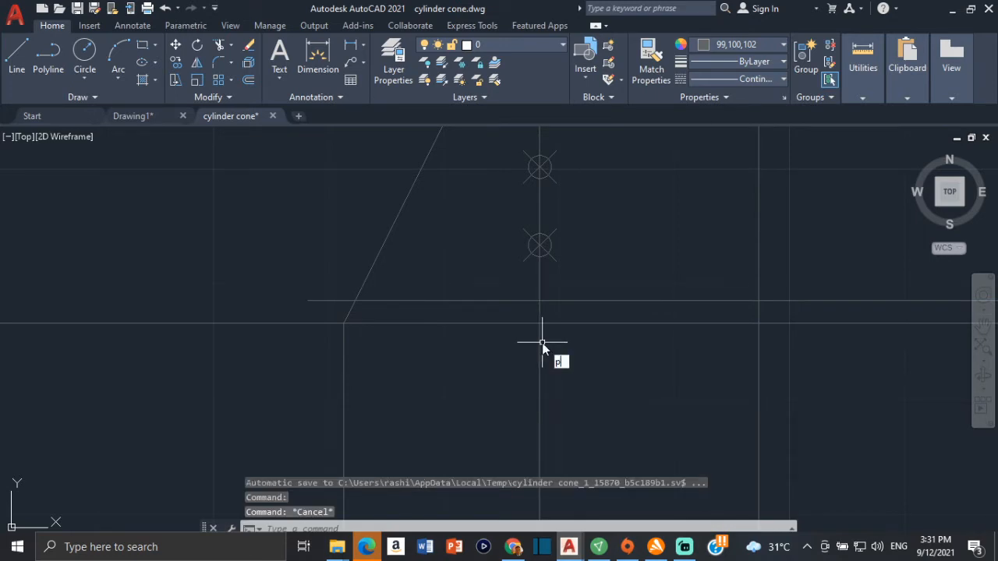
type("ty")
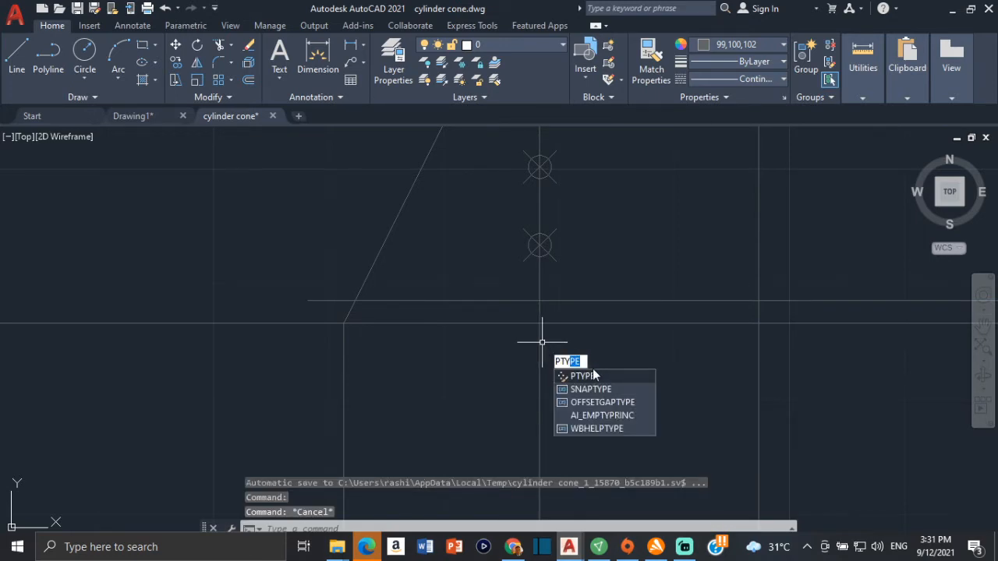
left_click(591, 373)
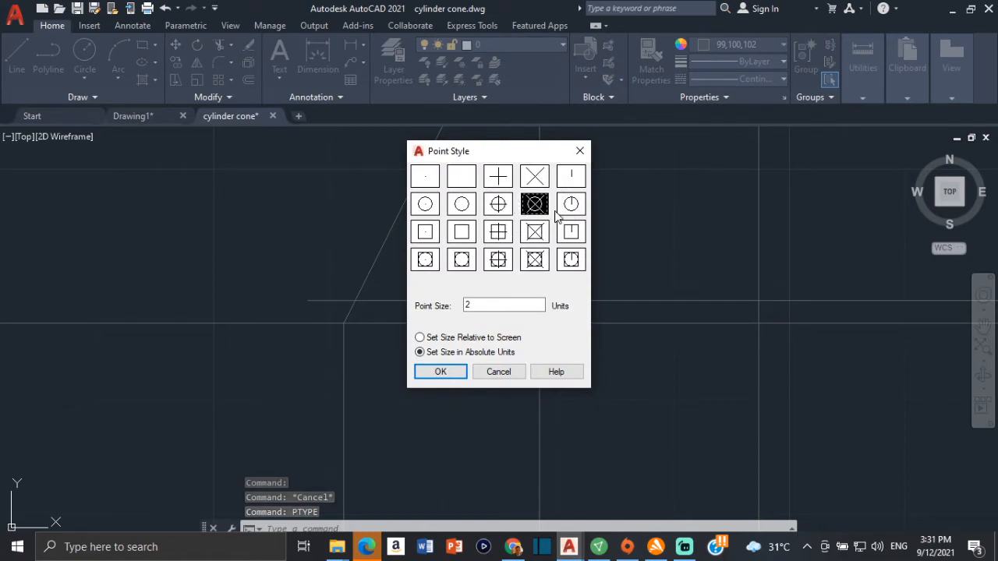
left_click(477, 309)
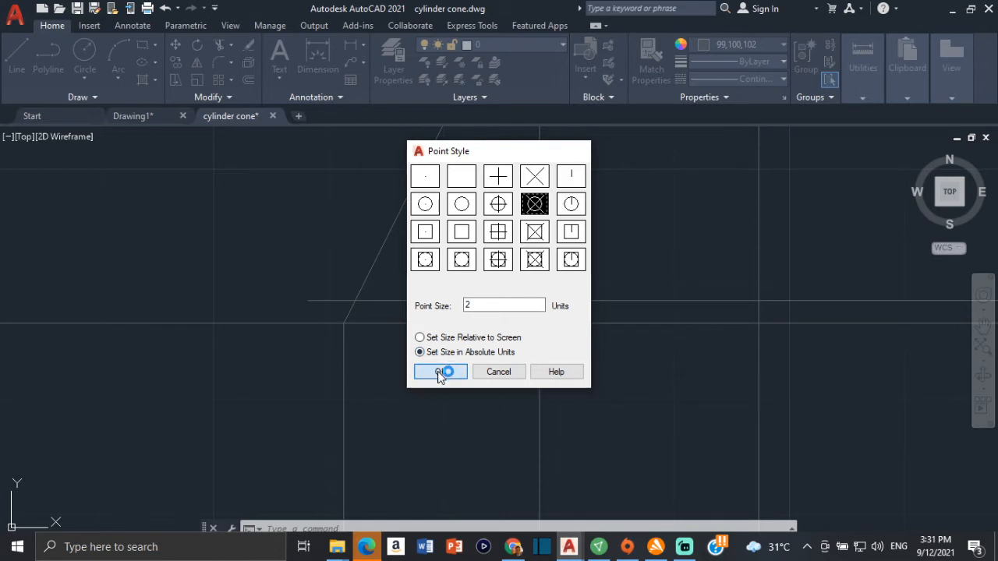
key("Escape")
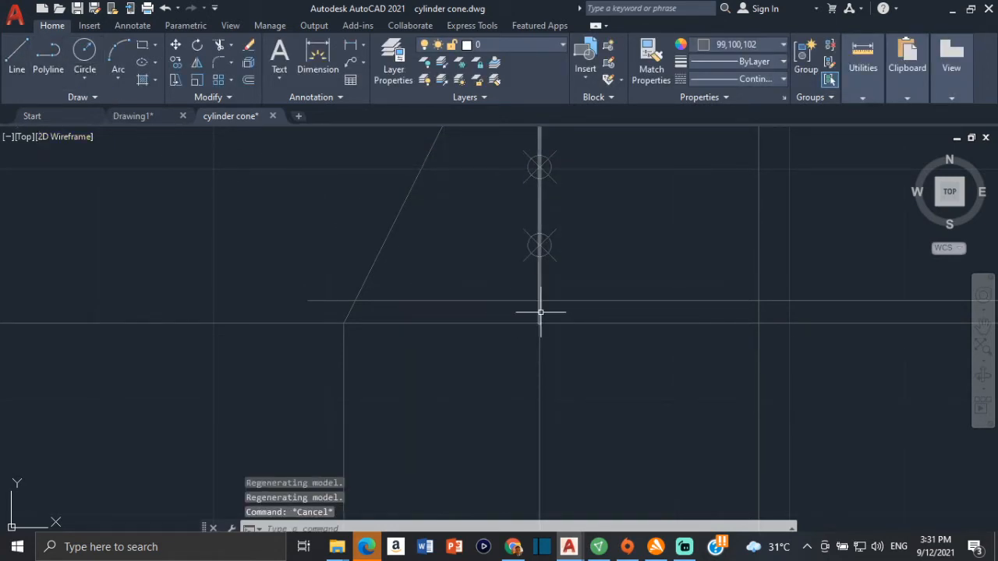
- Copy the horizontal line from its crossing with the cylinder's left edge to the four division points and the left cone-cylinder intersection
left_click(561, 300)
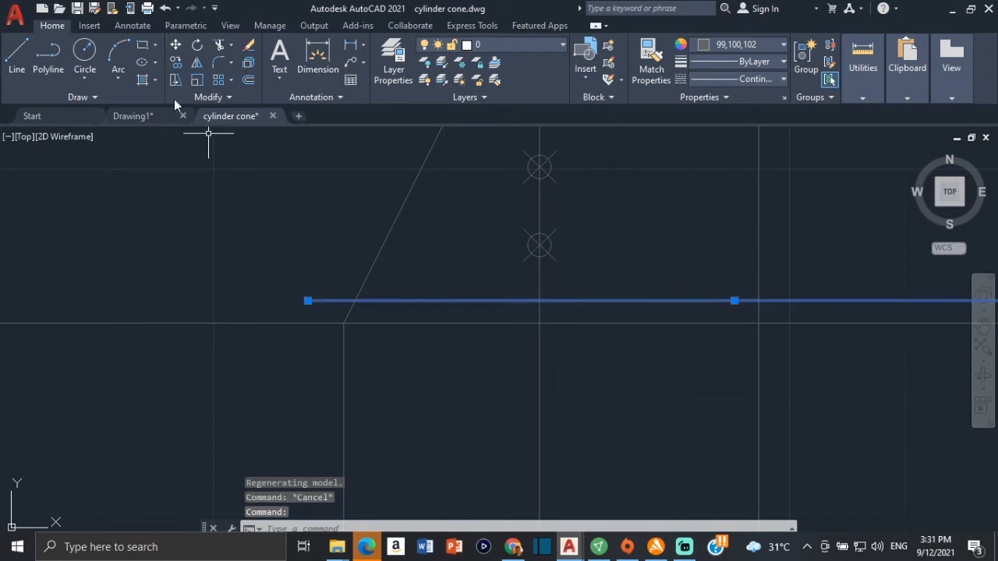
left_click(182, 61)
scroll(530, 273, "up", 2)
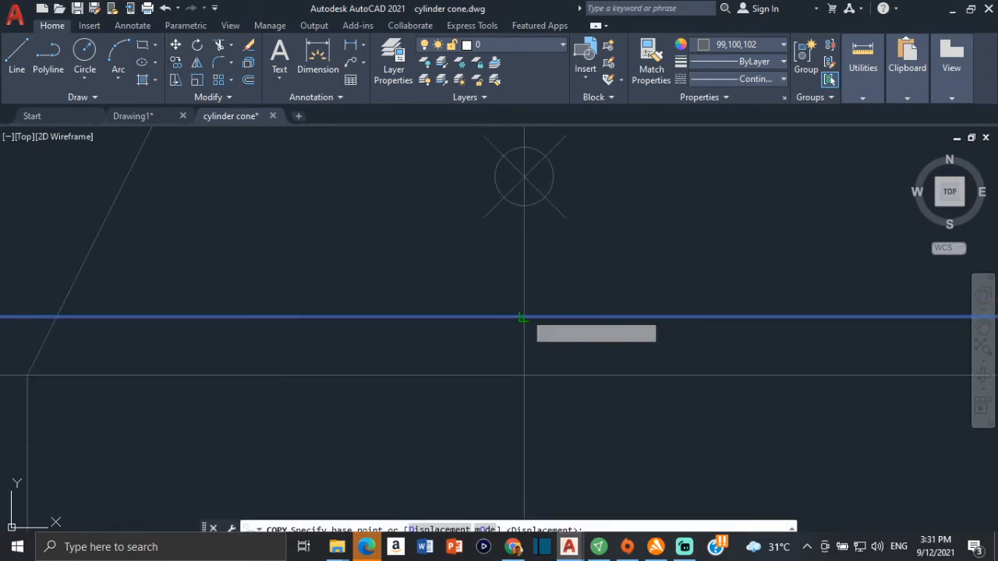
left_click(522, 317)
scroll(526, 166, "down", 2)
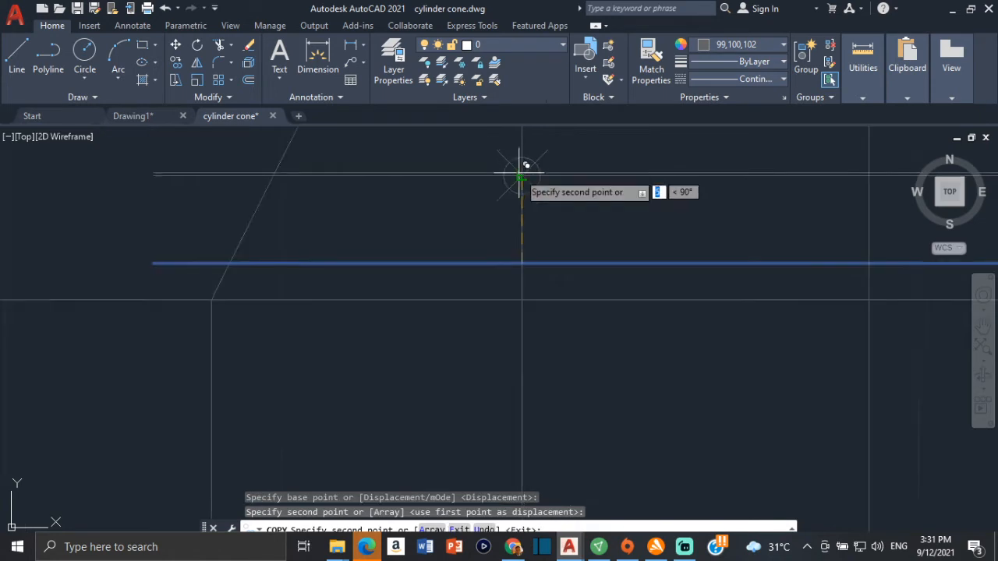
middle_click_drag(519, 173, 545, 396)
left_click(544, 271)
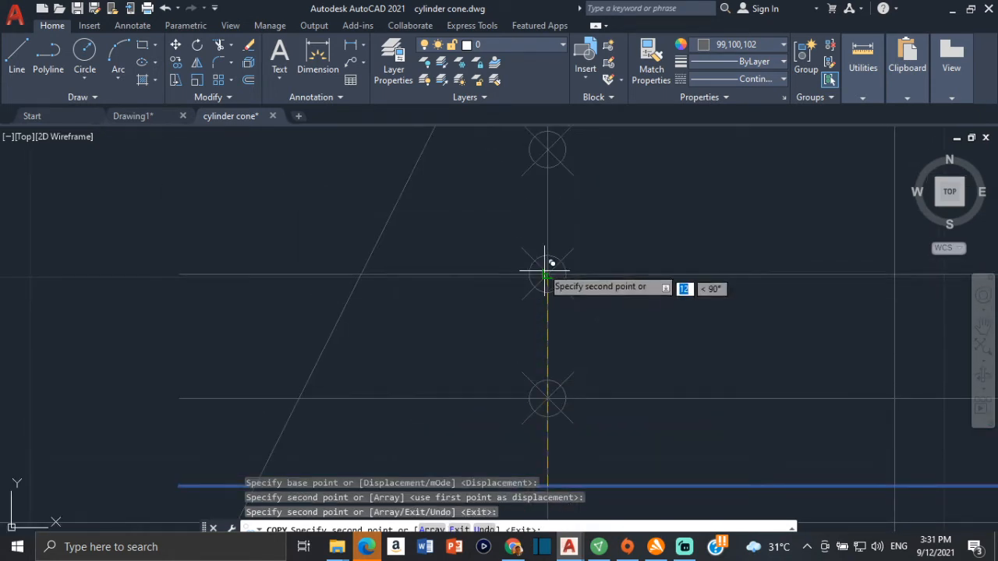
middle_click_drag(545, 272, 599, 453)
left_click(592, 308)
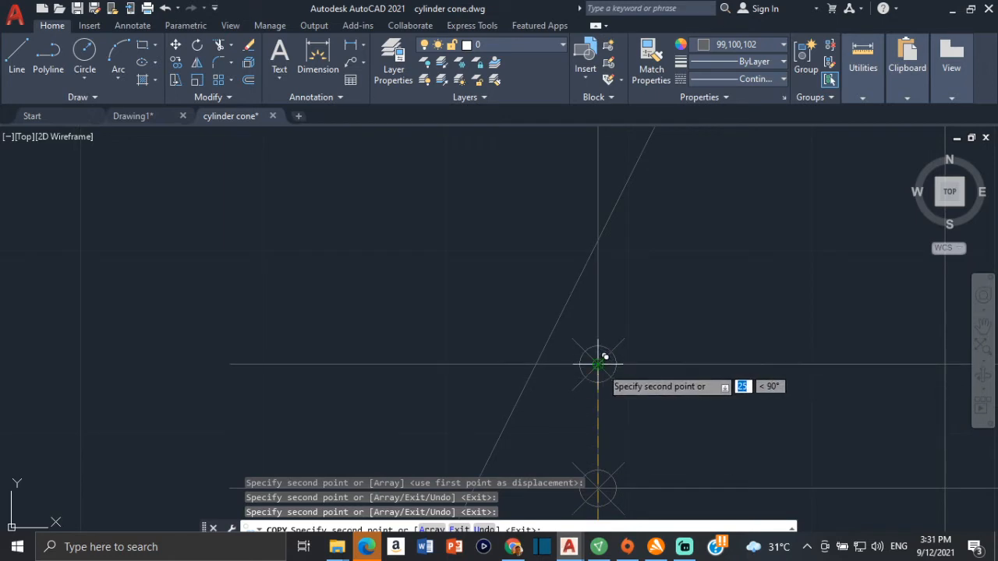
left_click(605, 357)
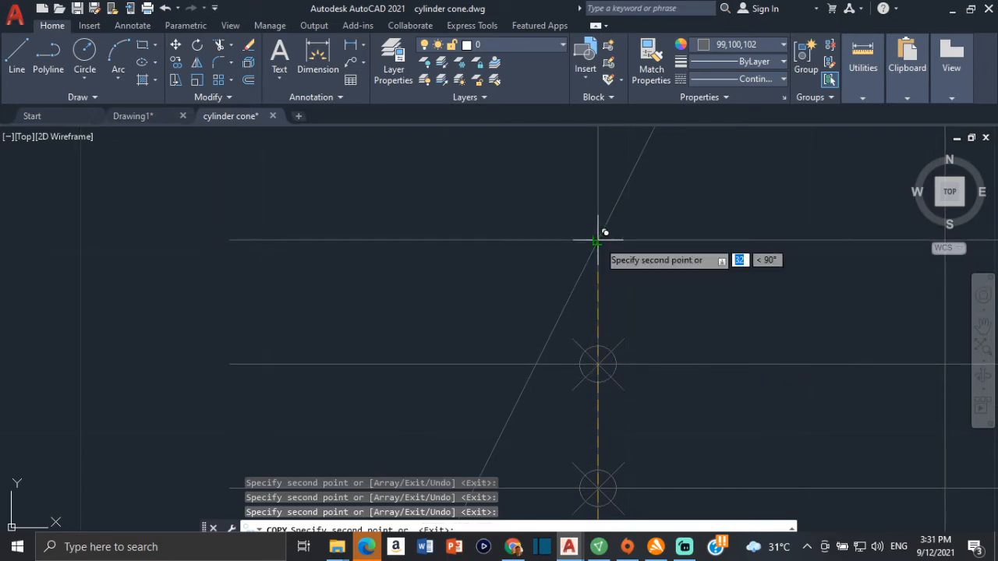
scroll(632, 265, "down", 3)
middle_click_drag(644, 278, 412, 267)
key("Escape")
scroll(595, 307, "down", 3)
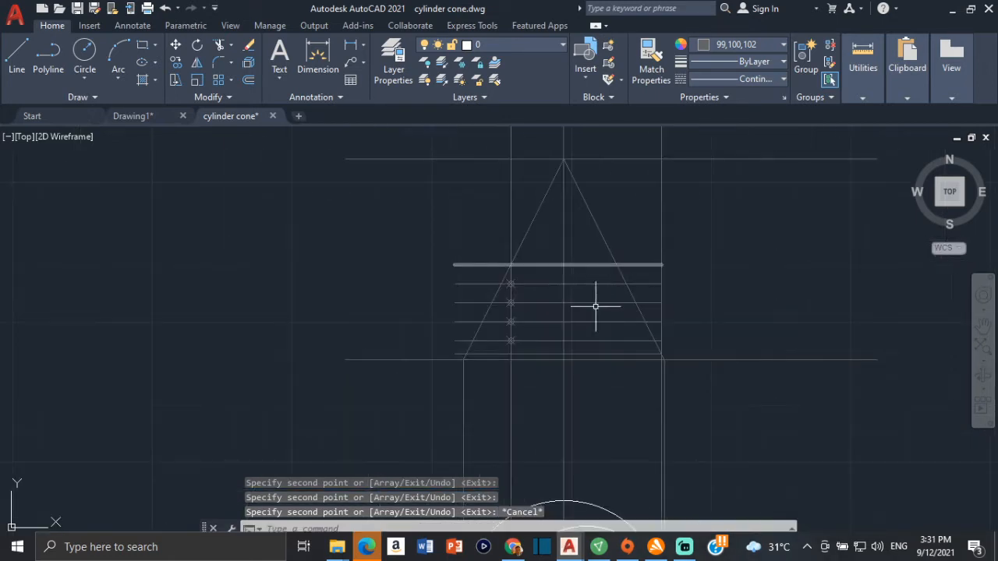
- Examine where the horizontal section lines meet the cone's two slants and the cylinder's edges in the front view
scroll(588, 352, "up", 5)
middle_click_drag(520, 290, 517, 349)
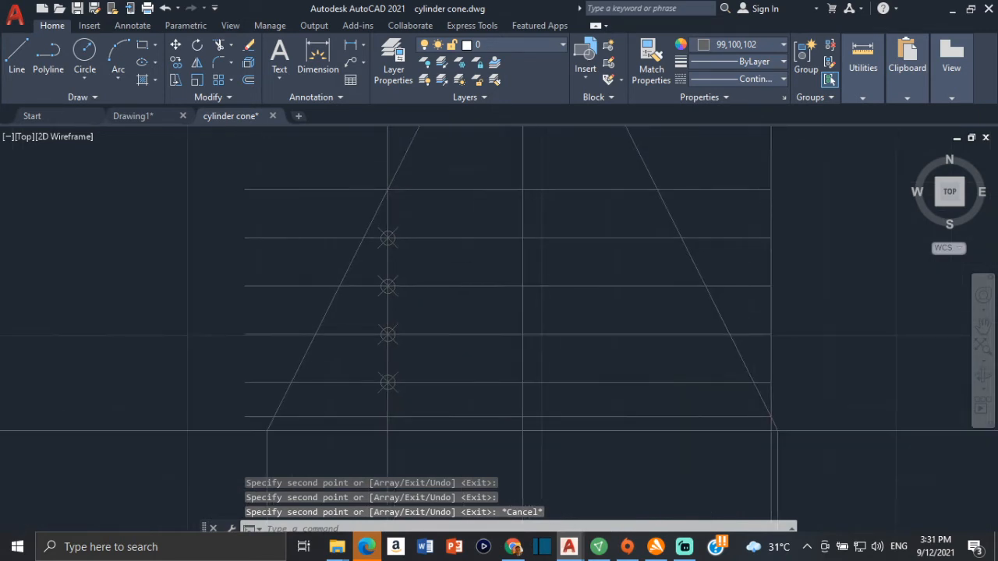
scroll(400, 211, "up", 6)
scroll(384, 256, "down", 4)
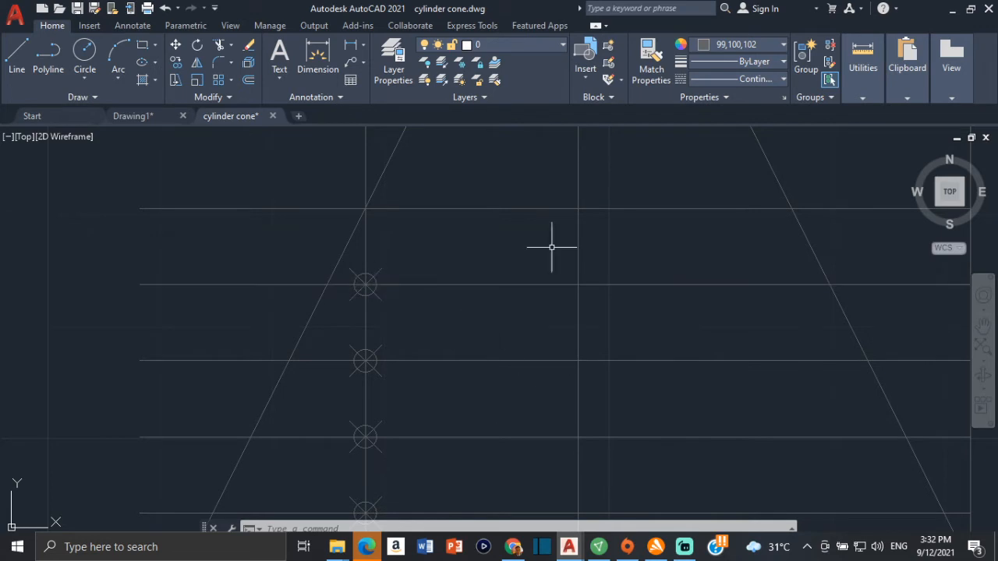
scroll(365, 176, "up", 4)
middle_click_drag(370, 283, 301, 200)
scroll(351, 216, "up", 3)
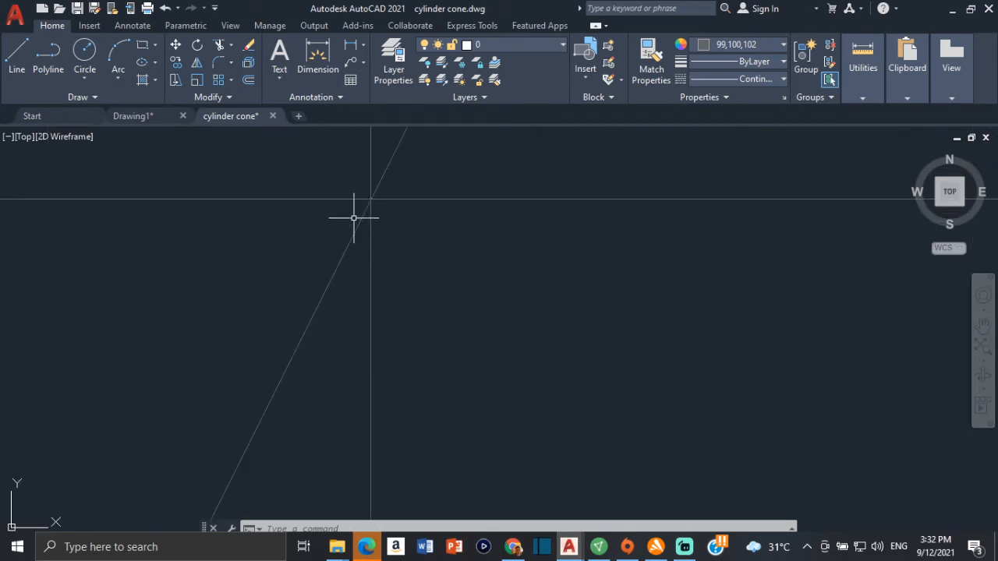
scroll(584, 301, "down", 3)
scroll(594, 319, "up", 5)
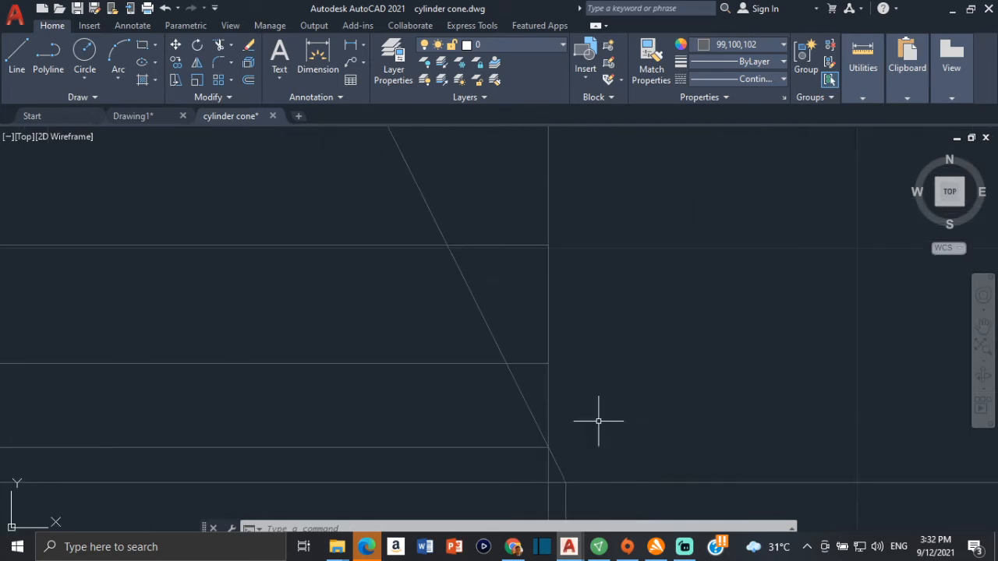
scroll(491, 401, "down", 5)
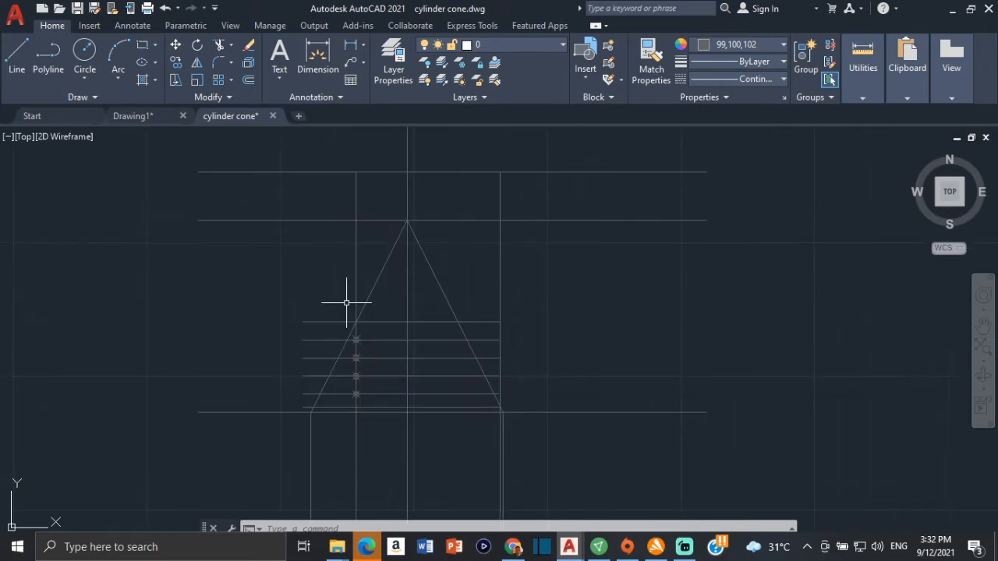
scroll(326, 353, "up", 2)
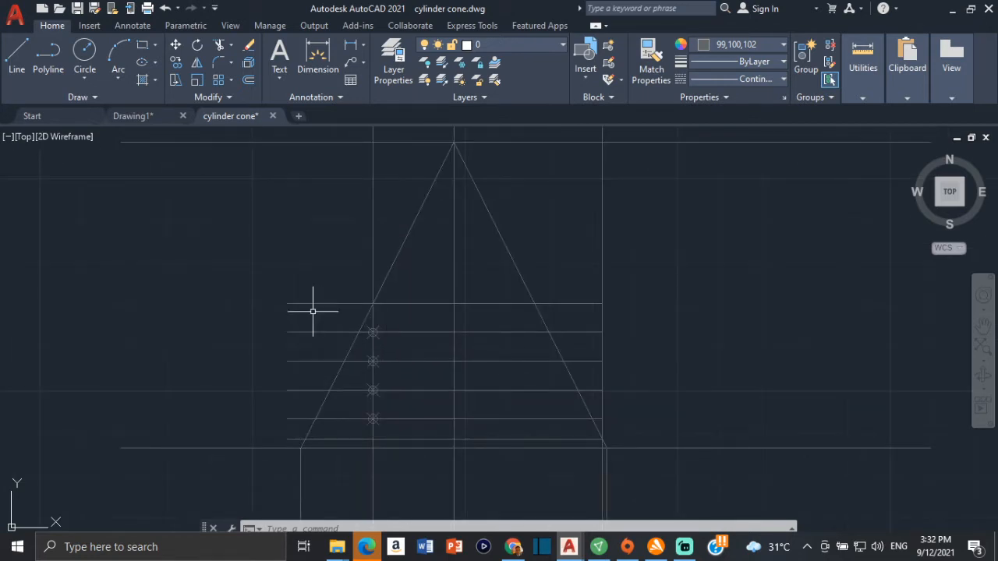
left_click(16, 53)
scroll(367, 330, "up", 3)
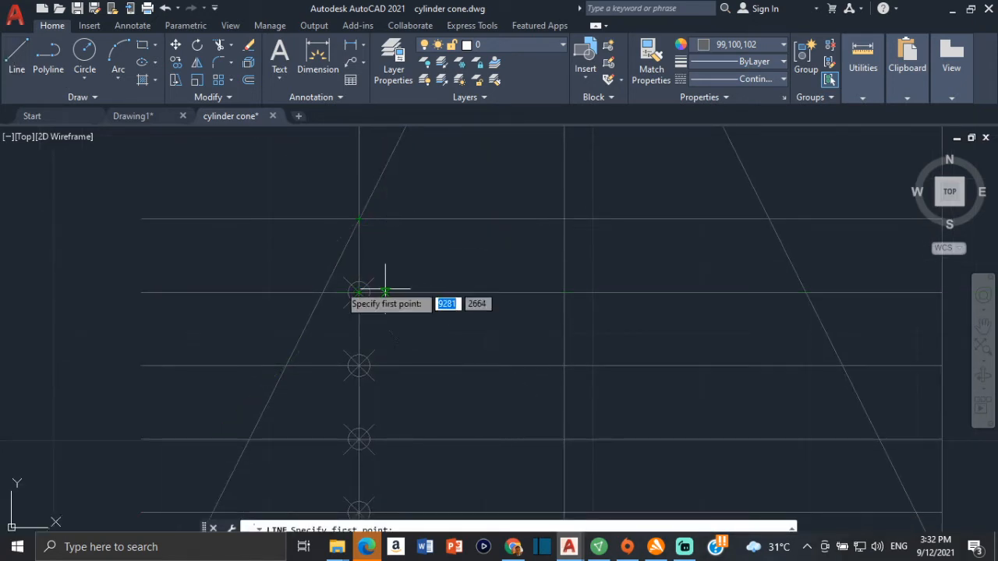
scroll(327, 284, "up", 3)
left_click(400, 253)
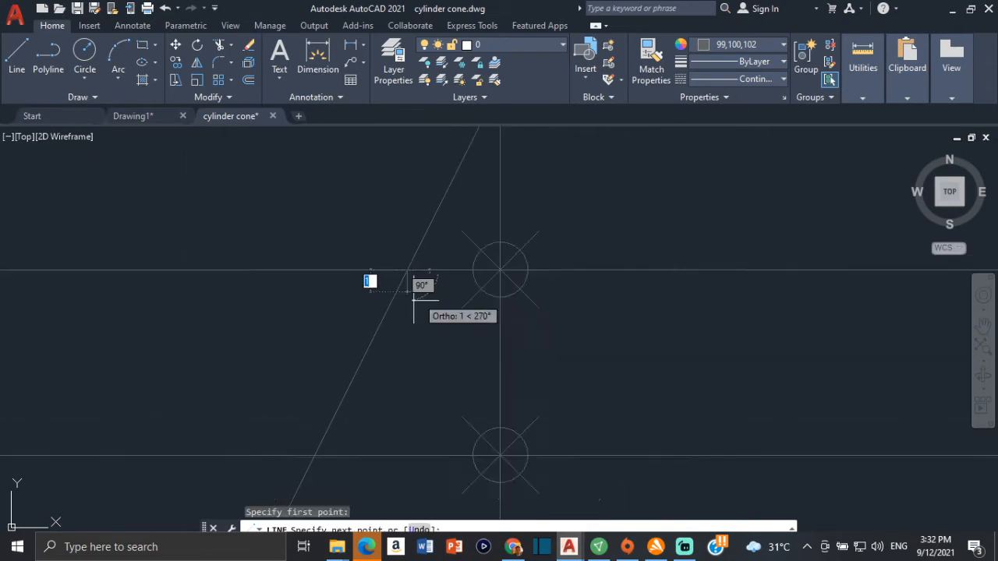
scroll(358, 203, "down", 3)
scroll(305, 185, "up", 5)
middle_click_drag(305, 185, 305, 146)
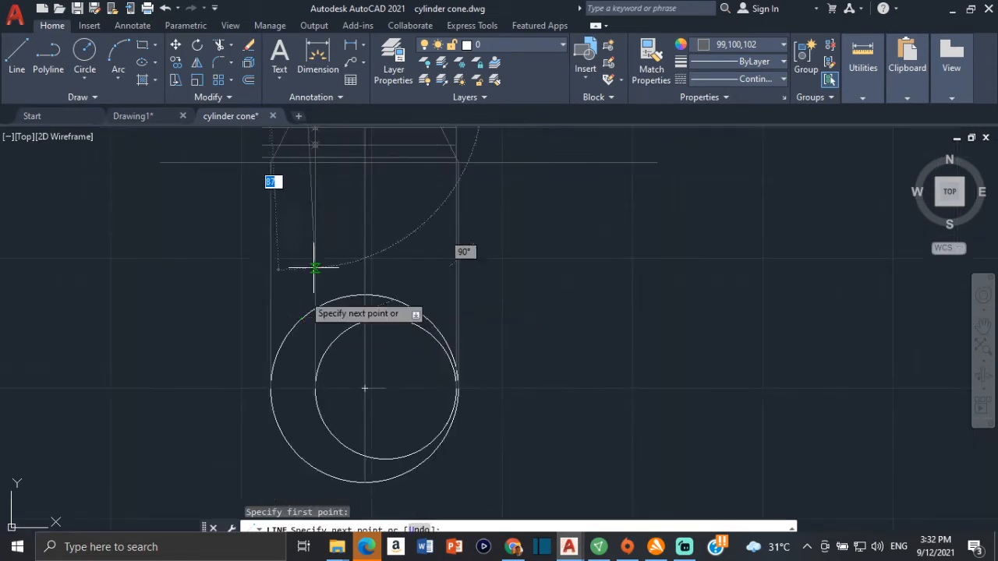
scroll(317, 409, "up", 5)
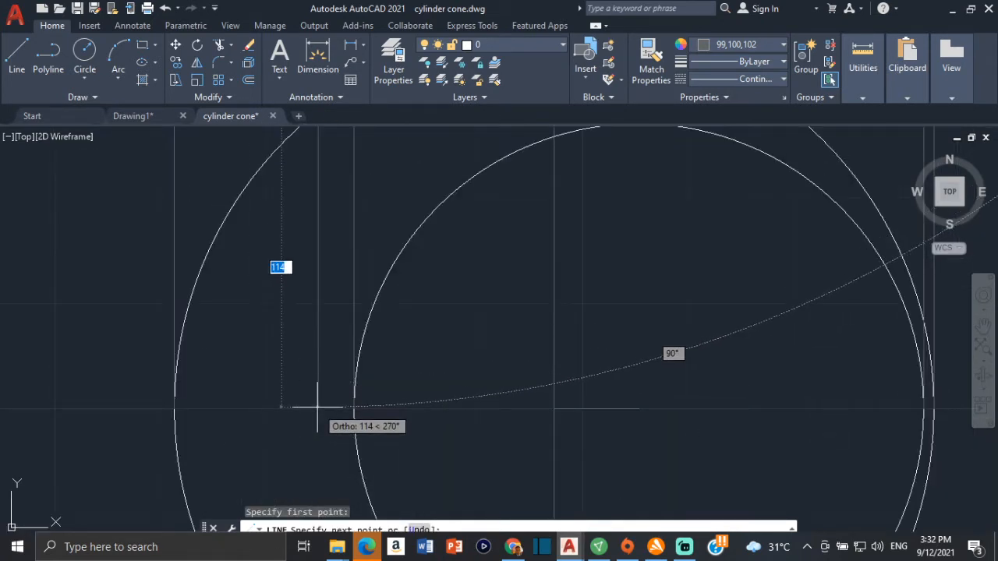
key("Escape")
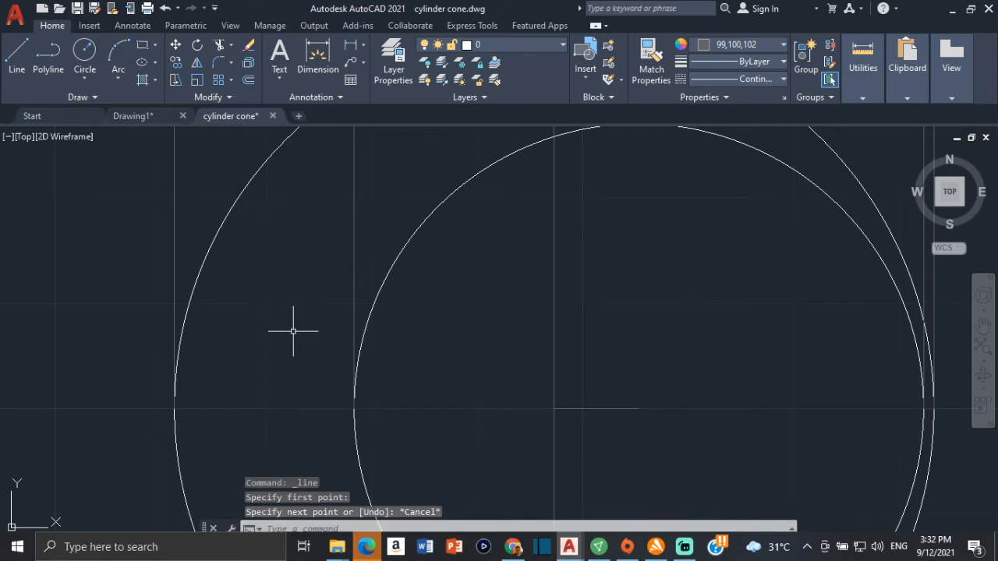
- Draw a horizontal line from the centre of the large circle to its left quadrant in the plan view
left_click(17, 47)
left_click(553, 409)
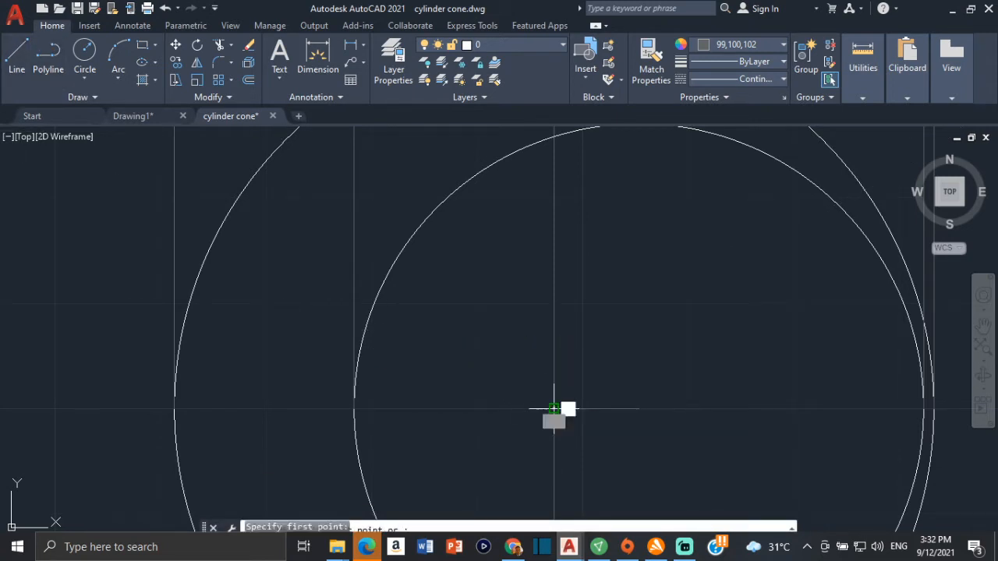
left_click(174, 409)
key("Return")
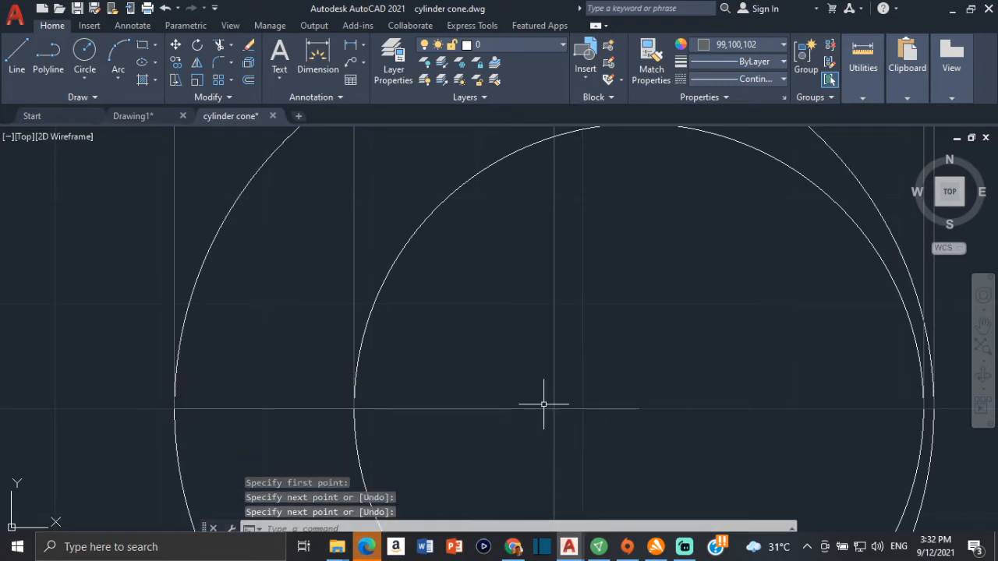
- Stretch the horizontal line's inner end from the circle's centre to the large circle's right quadrant
left_click(516, 408)
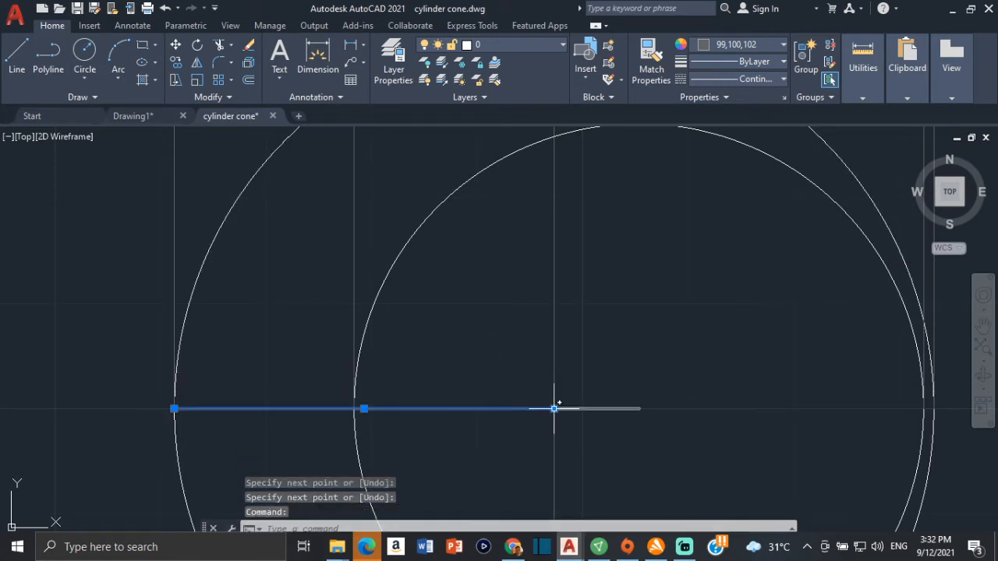
left_click(553, 409)
scroll(811, 407, "up", 1)
scroll(755, 421, "up", 2)
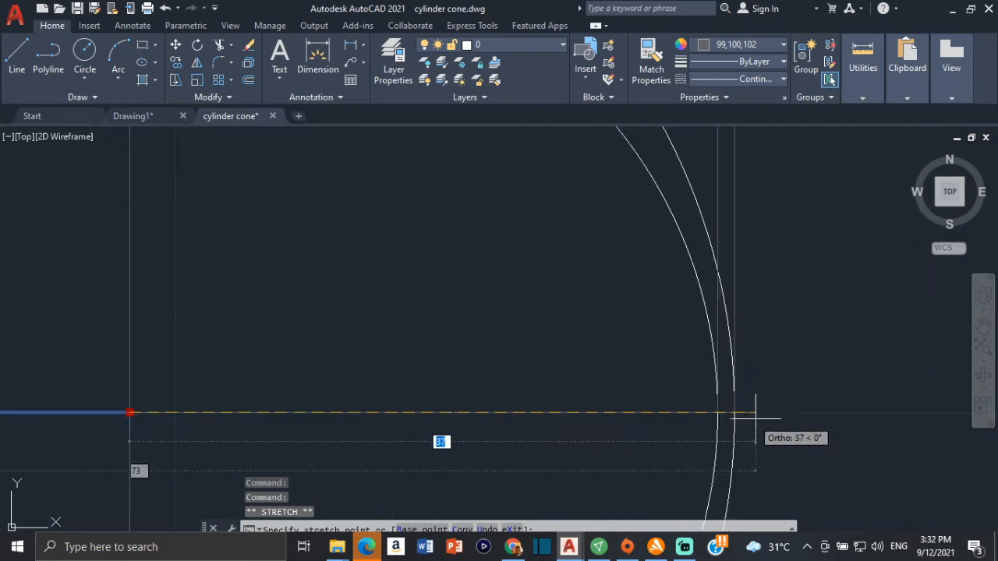
left_click(735, 411)
key("Escape")
scroll(585, 297, "down", 3)
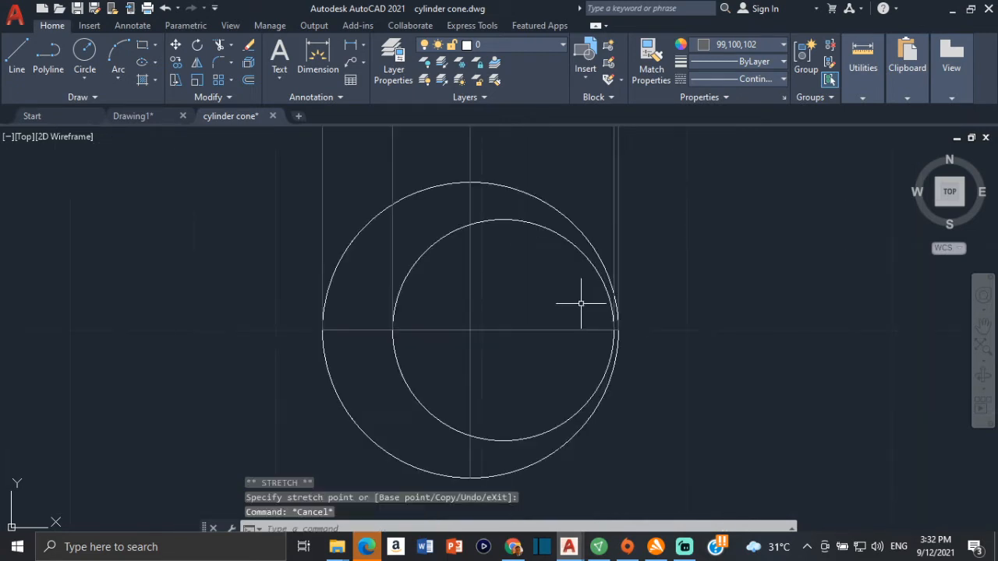
- Project a vertical line from the cone's left slant at the topmost division point's section line down to the plan's horizontal centre line
scroll(475, 252, "down", 2)
scroll(474, 251, "up", 1)
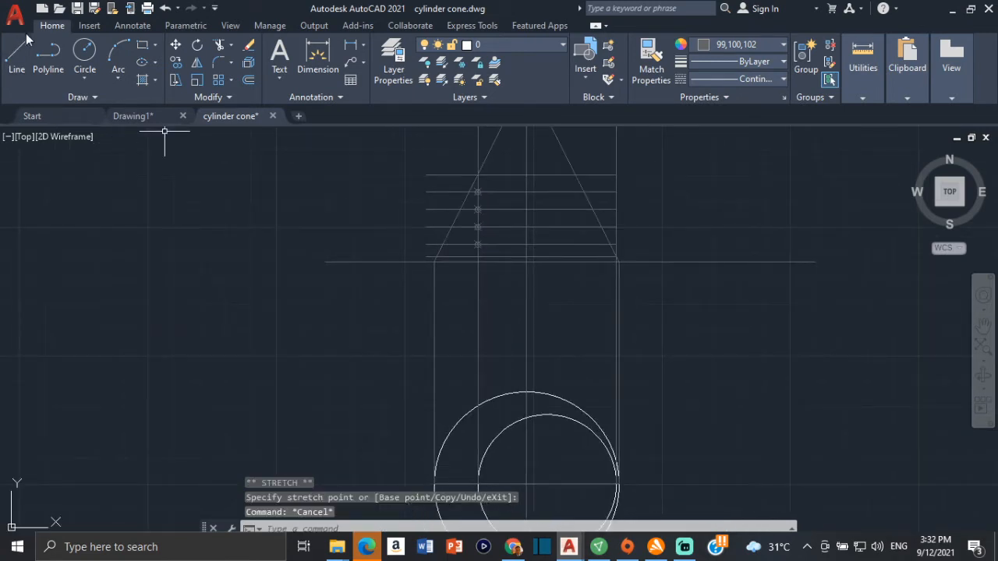
key("l")
key("Return")
scroll(511, 183, "up", 4)
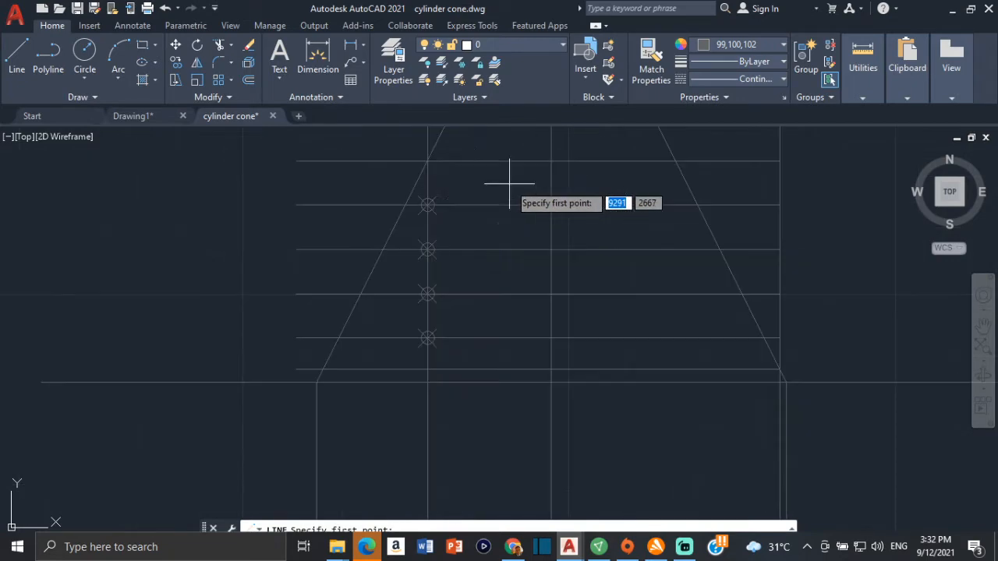
left_click(403, 204)
scroll(411, 268, "down", 3)
scroll(389, 230, "up", 5)
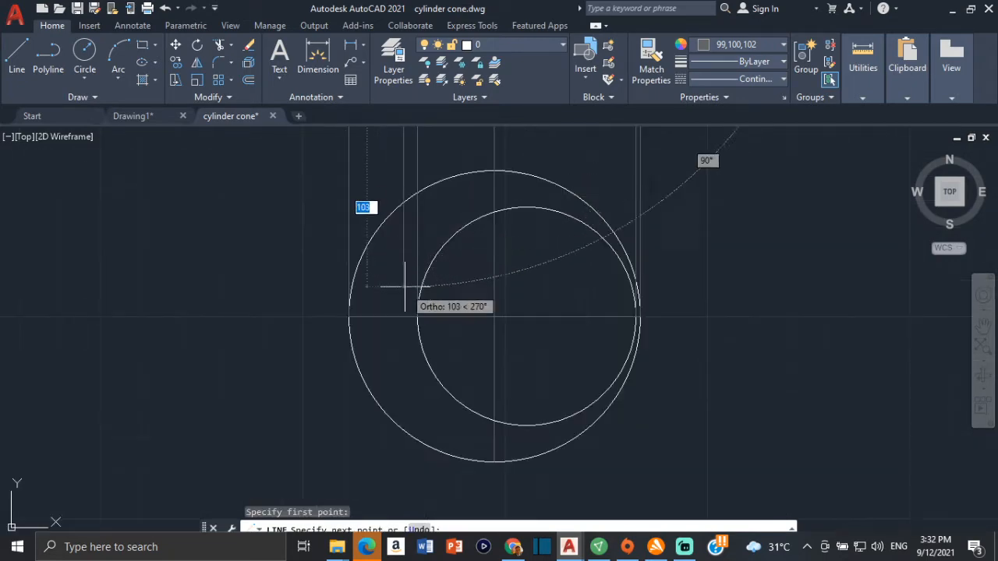
left_click(403, 316)
scroll(403, 316, "down", 2)
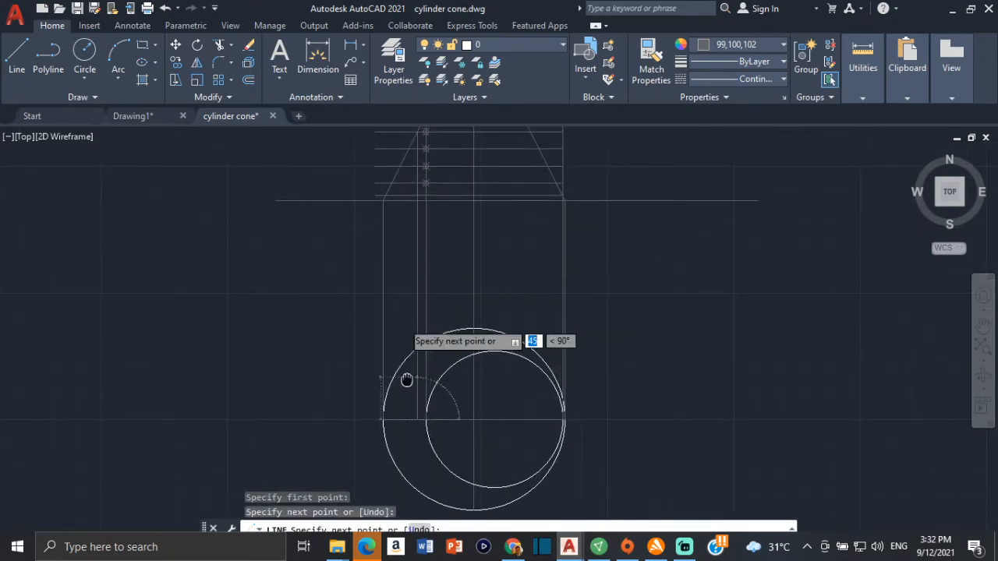
key("Return")
- Project a vertical line from the left slant at the second division point's section line down to the plan's horizontal centre line
key("Return")
scroll(411, 210, "up", 4)
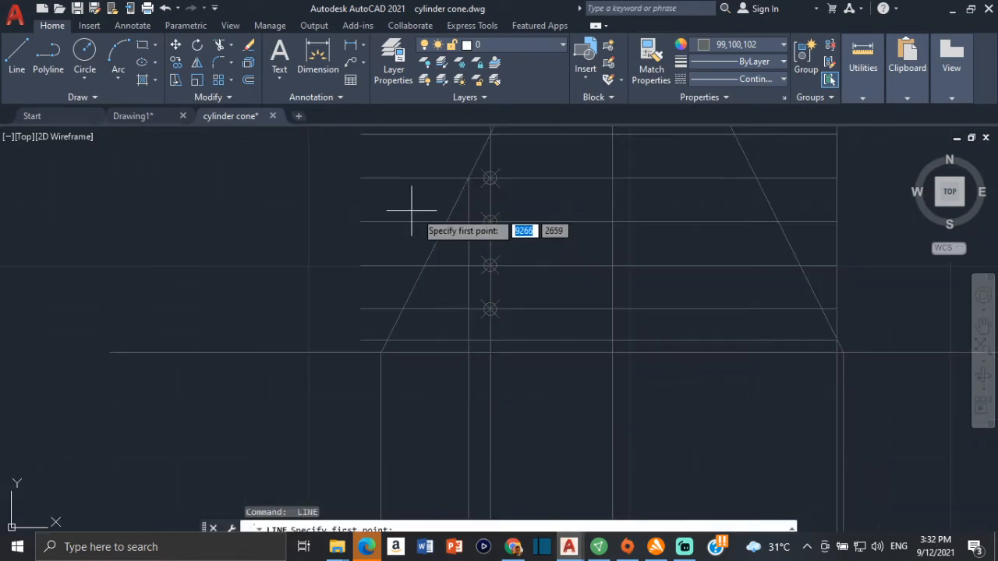
left_click(444, 223)
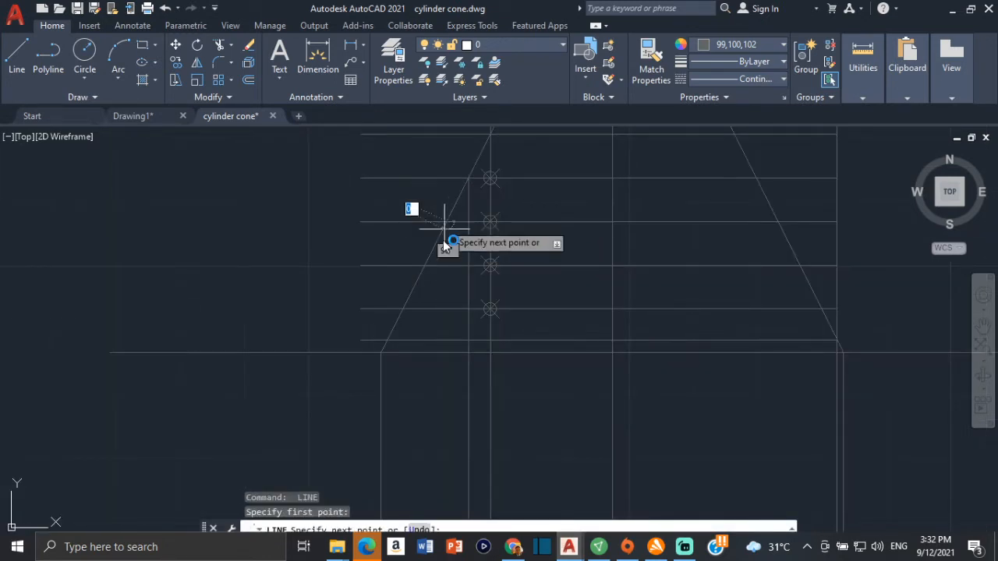
scroll(434, 267, "down", 2)
scroll(457, 294, "up", 5)
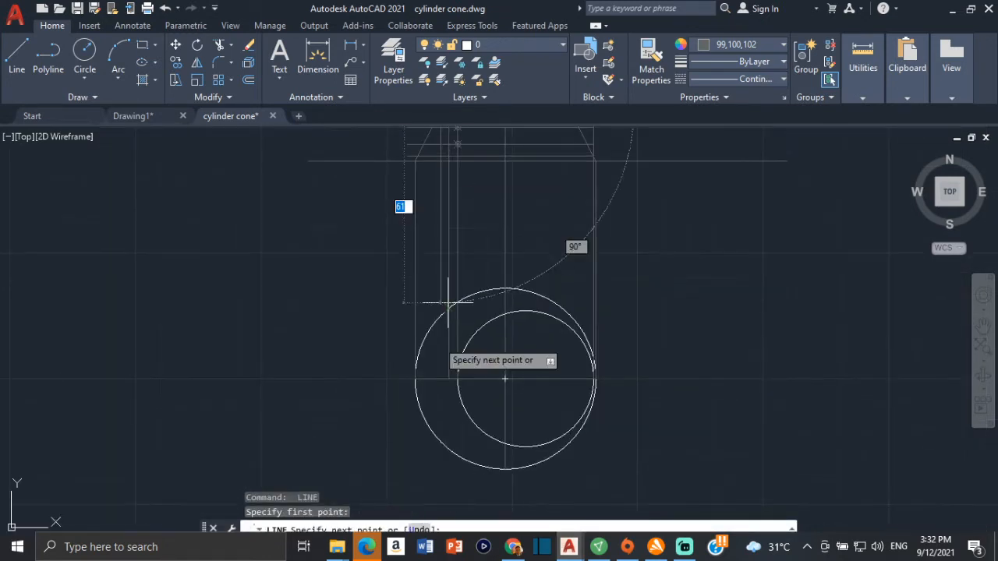
left_click(441, 379)
scroll(450, 403, "down", 2)
scroll(475, 281, "up", 5)
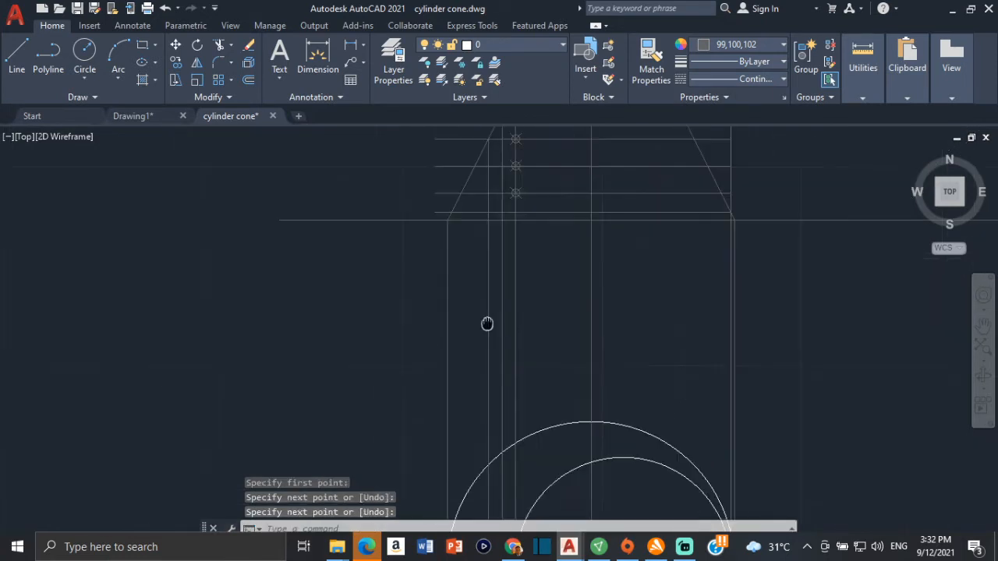
key("Return")
- Project a vertical line from the left slant at the third division point's section line down to the plan's horizontal centre line
key("Return")
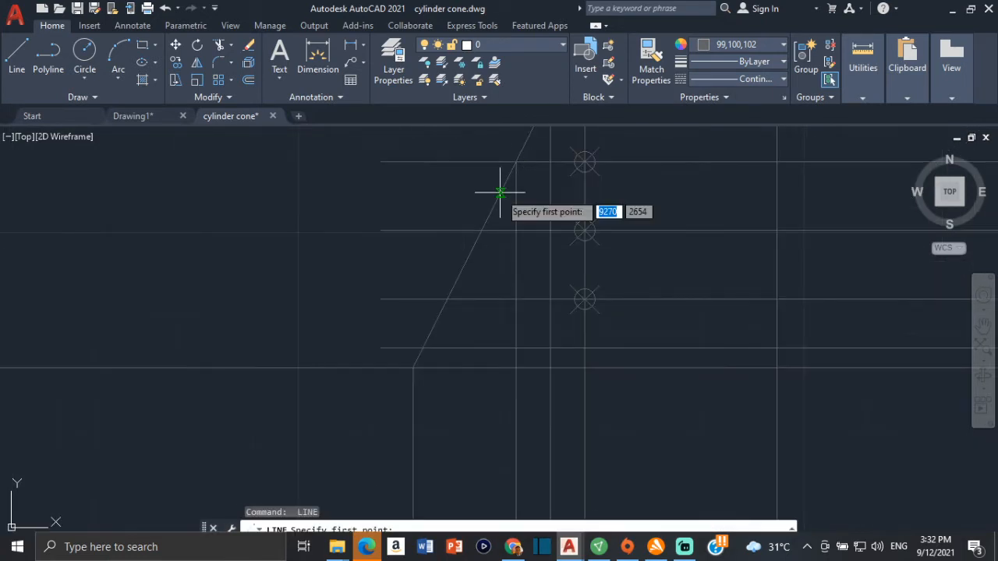
left_click(482, 231)
scroll(446, 227, "down", 2)
scroll(436, 227, "up", 4)
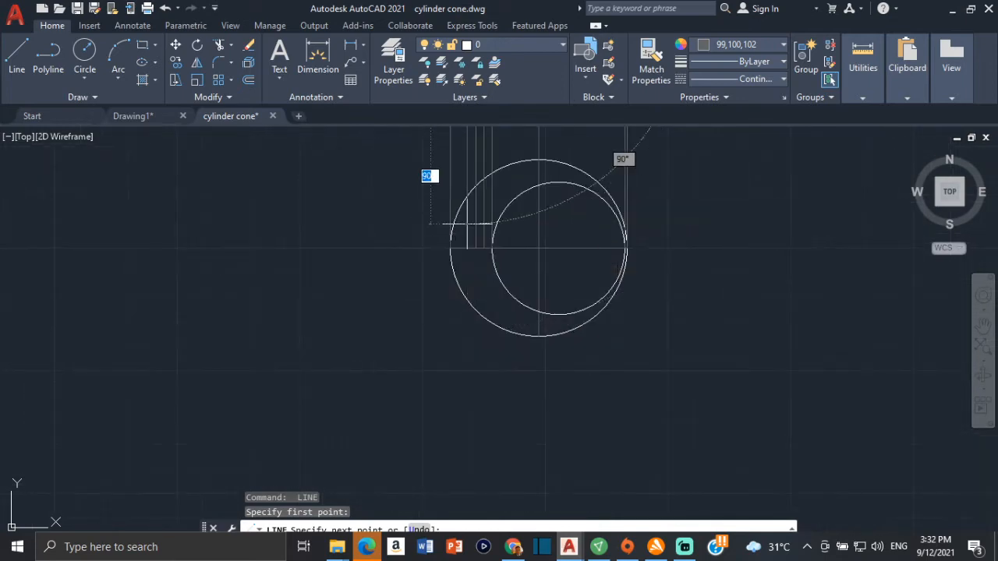
scroll(465, 248, "down", 3)
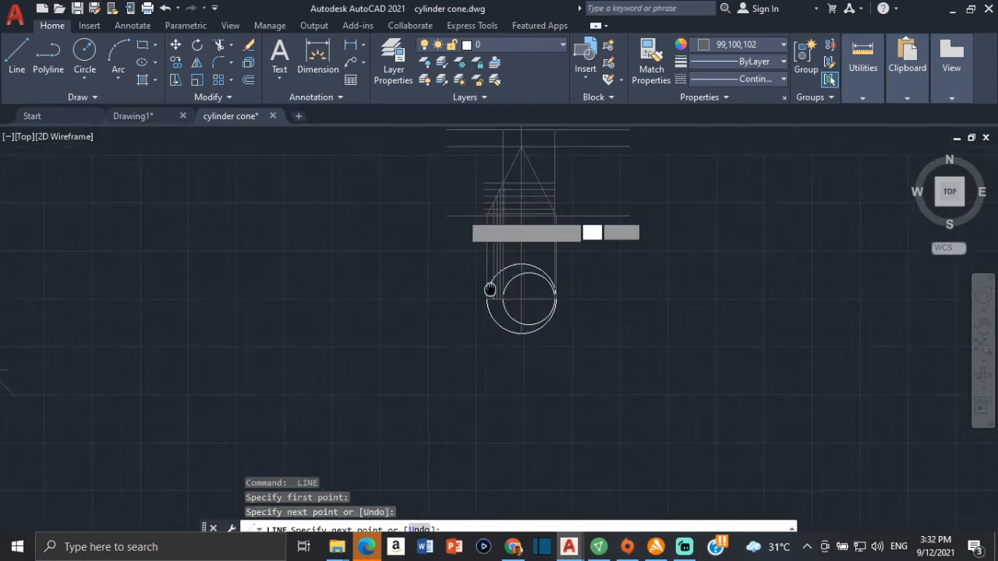
scroll(490, 228, "up", 5)
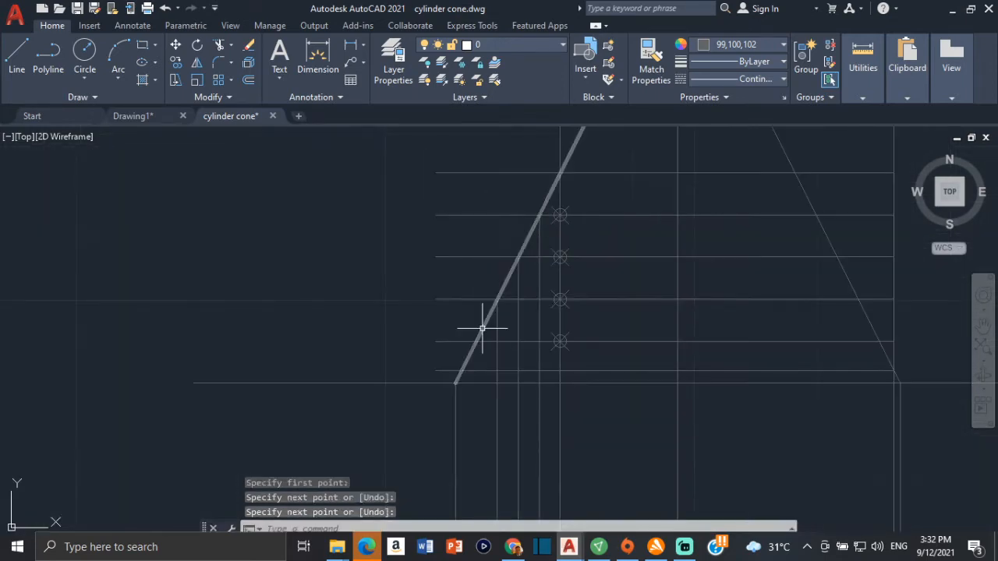
key("Return")
- Project a vertical line from the left slant at the lowest division point's section line down to the plan's horizontal centre line
key("Return")
scroll(474, 336, "up", 3)
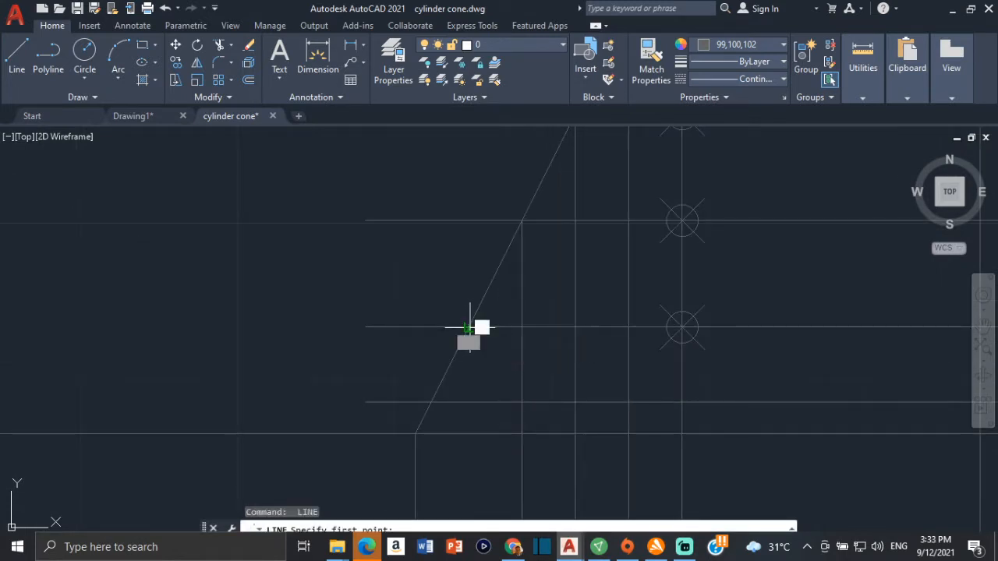
left_click(470, 327)
scroll(472, 337, "down", 6)
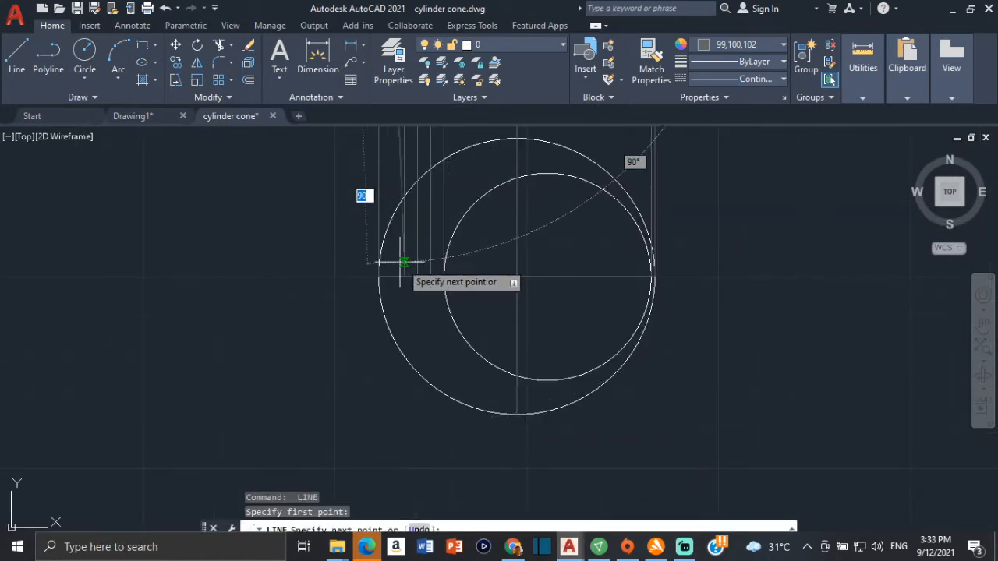
left_click(390, 276)
key("Return")
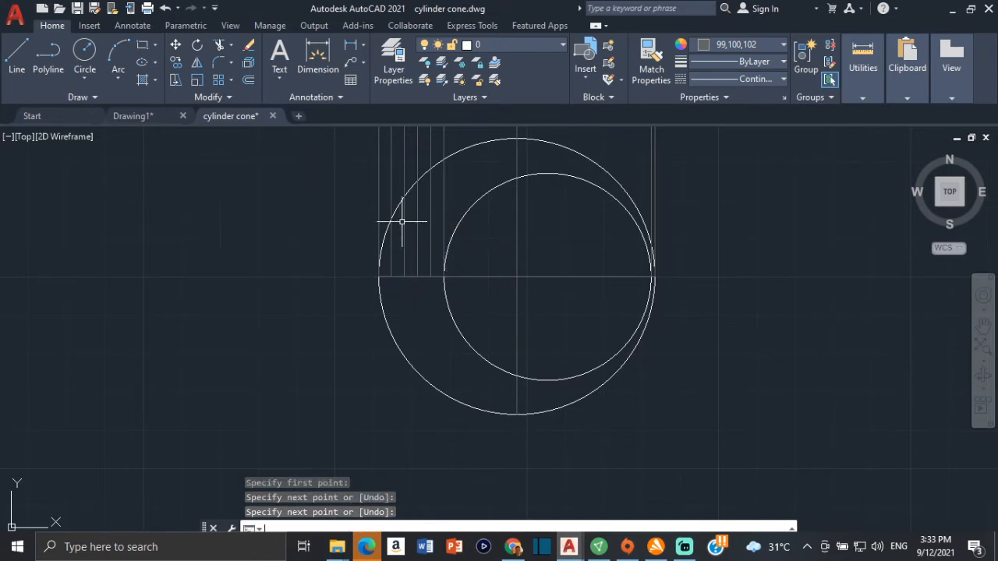
- Project a vertical line from the left slant at the lowest section line, just above the base, down to the plan's horizontal centre line
middle_click_drag(397, 218, 478, 310)
key("Return")
scroll(460, 269, "up", 3)
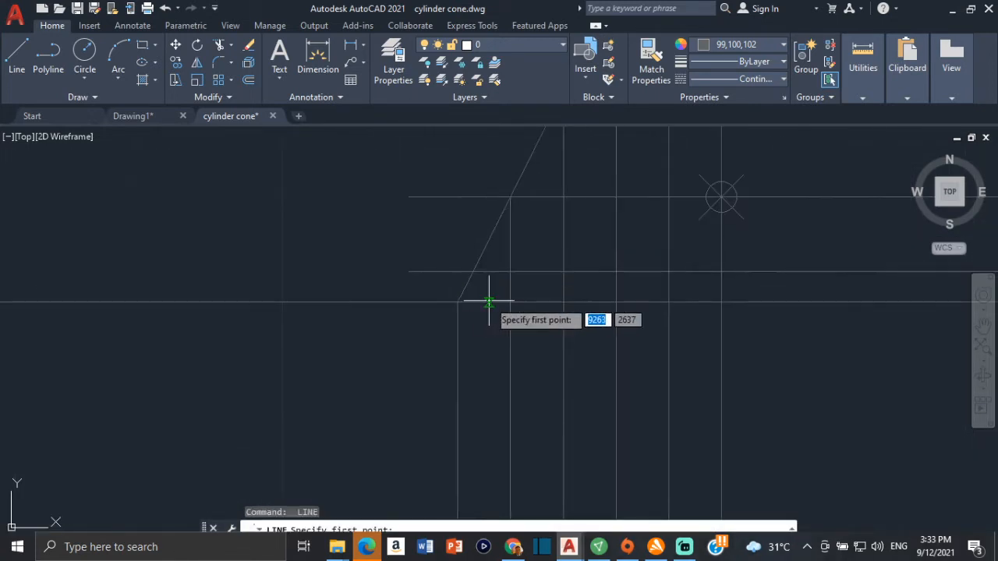
left_click(472, 271)
scroll(467, 322, "down", 6)
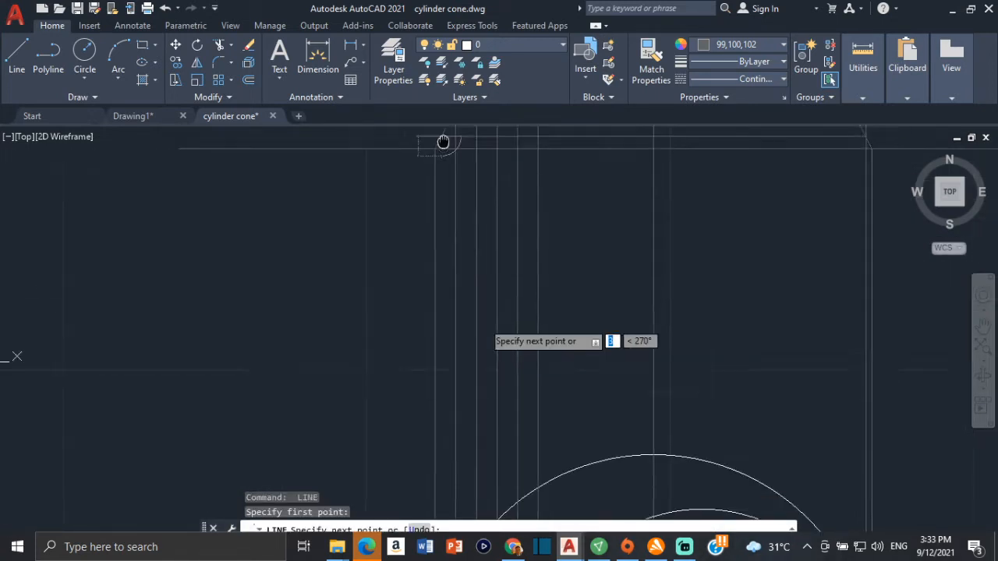
scroll(422, 226, "up", 5)
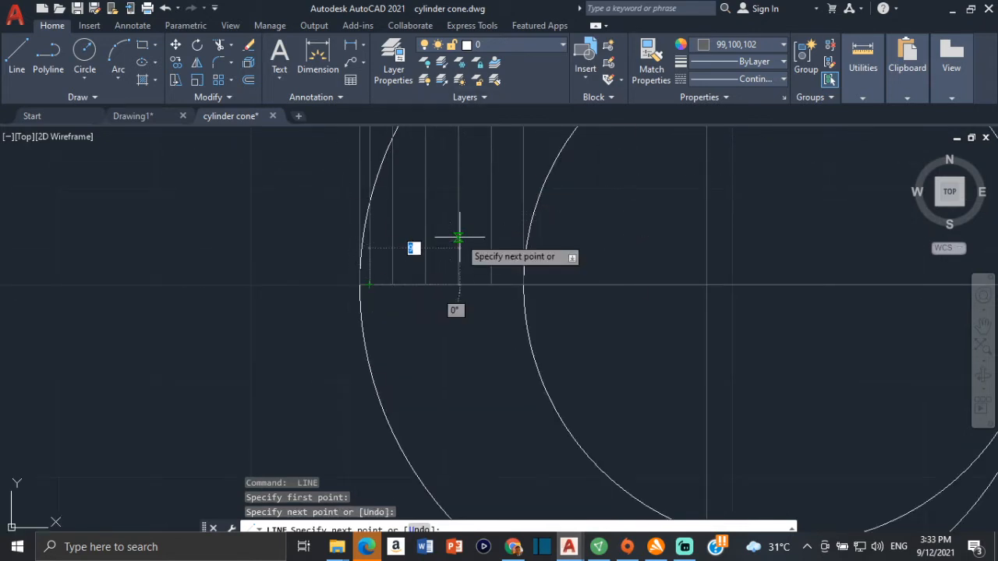
key("Escape")
scroll(612, 241, "down", 4)
middle_click_drag(612, 242, 590, 274)
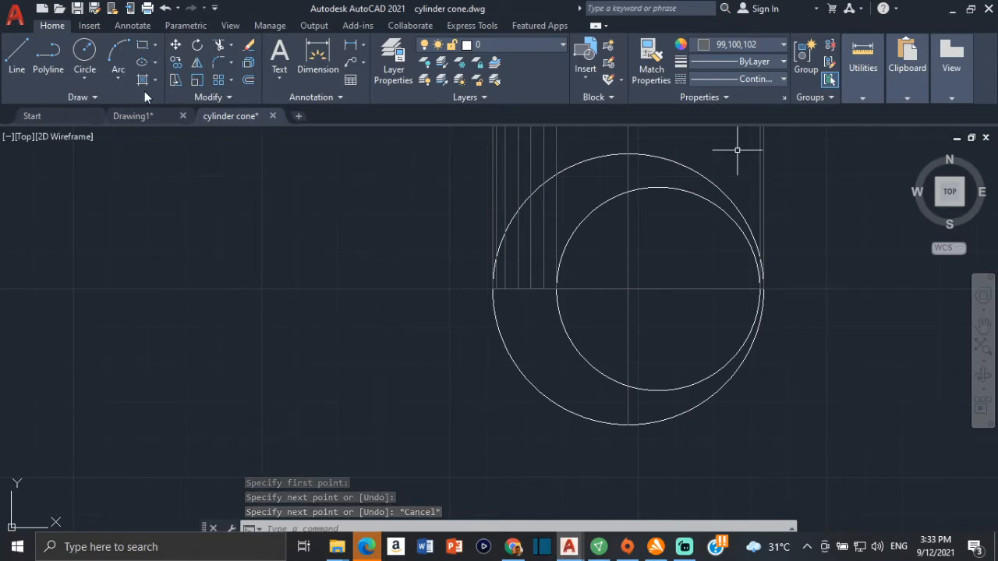
- Draw a circle about the cone's centre in the plan, radius about 19, out to the innermost projection line
left_click(85, 51)
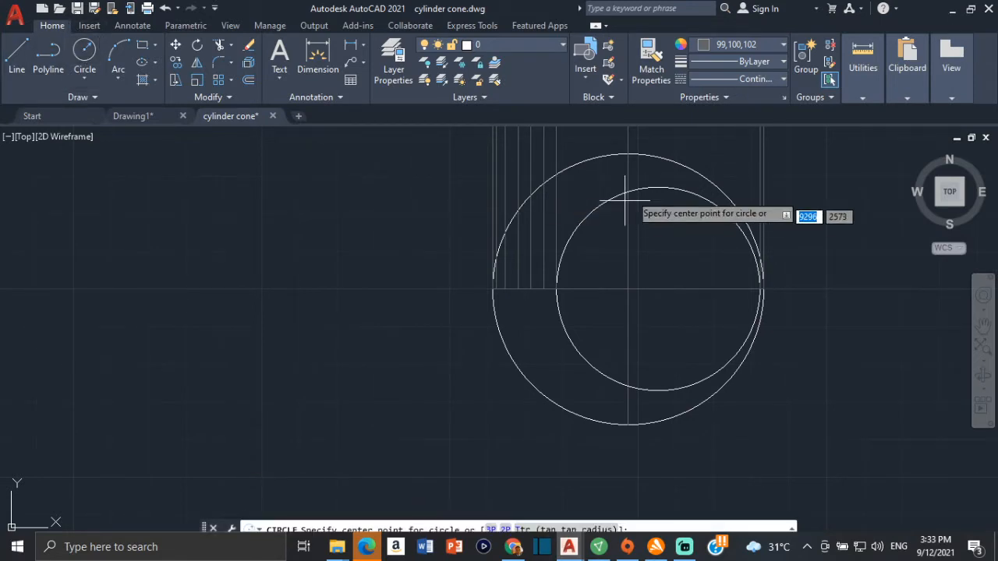
left_click(627, 289)
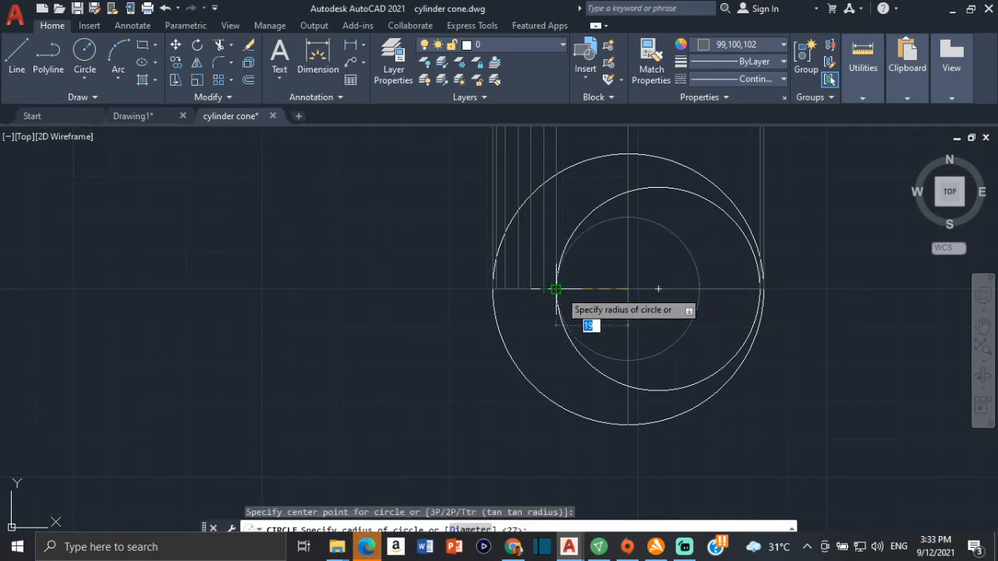
left_click(555, 289)
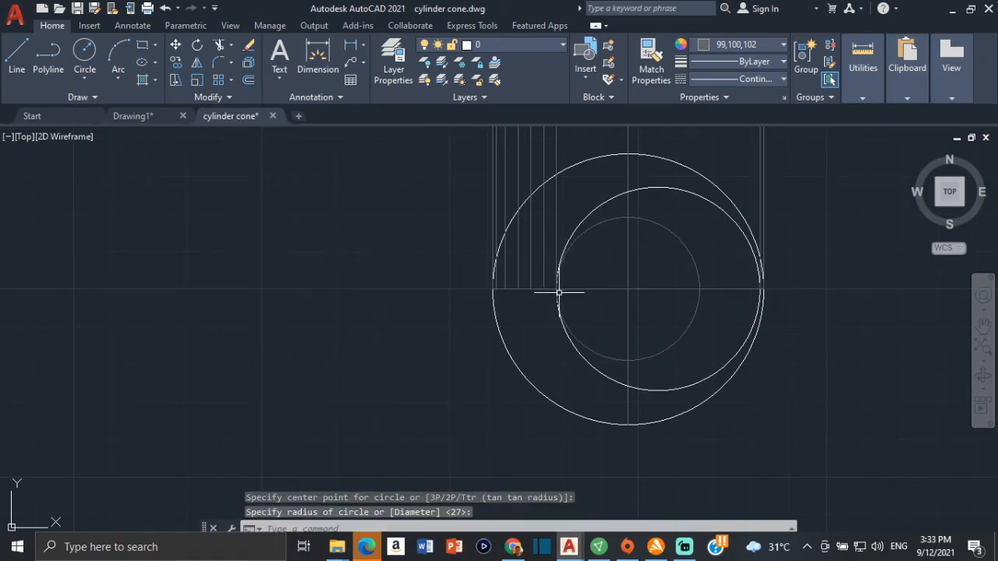
- Draw a concentric circle of radius about 22 from the cone's centre to the first division point's projection line
scroll(558, 292, "up", 5)
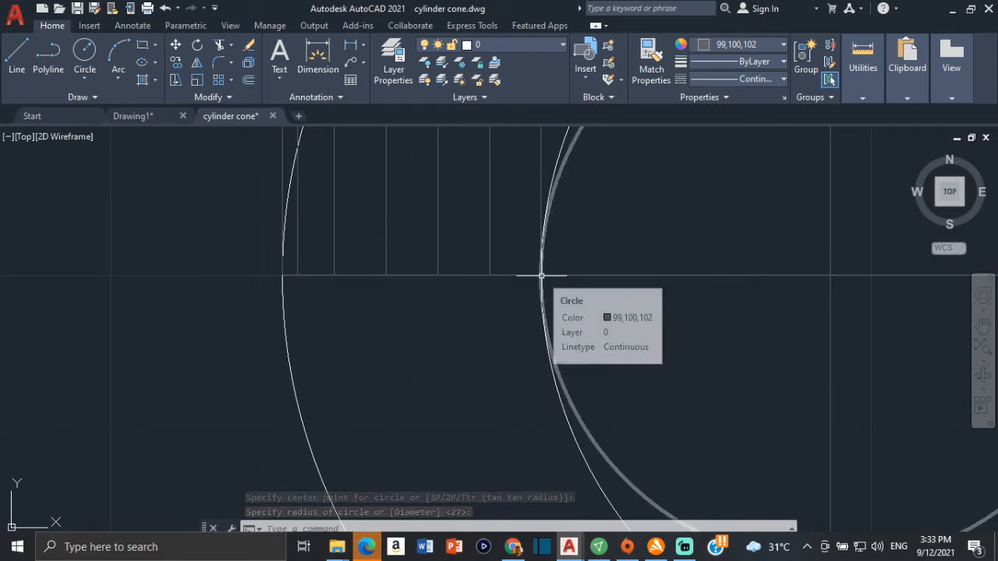
scroll(584, 274, "down", 4)
middle_click_drag(586, 269, 518, 292)
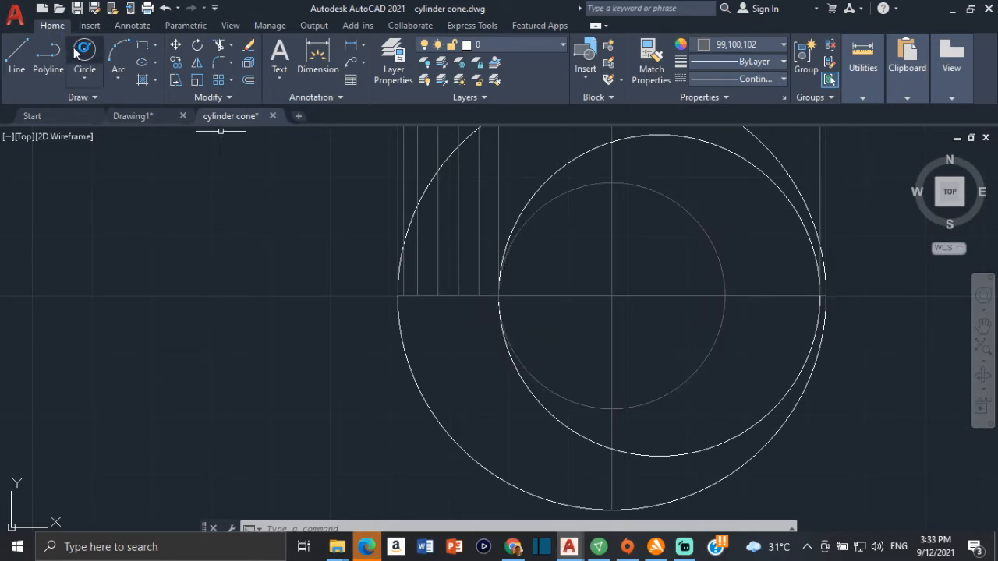
left_click(611, 296)
scroll(475, 297, "up", 2)
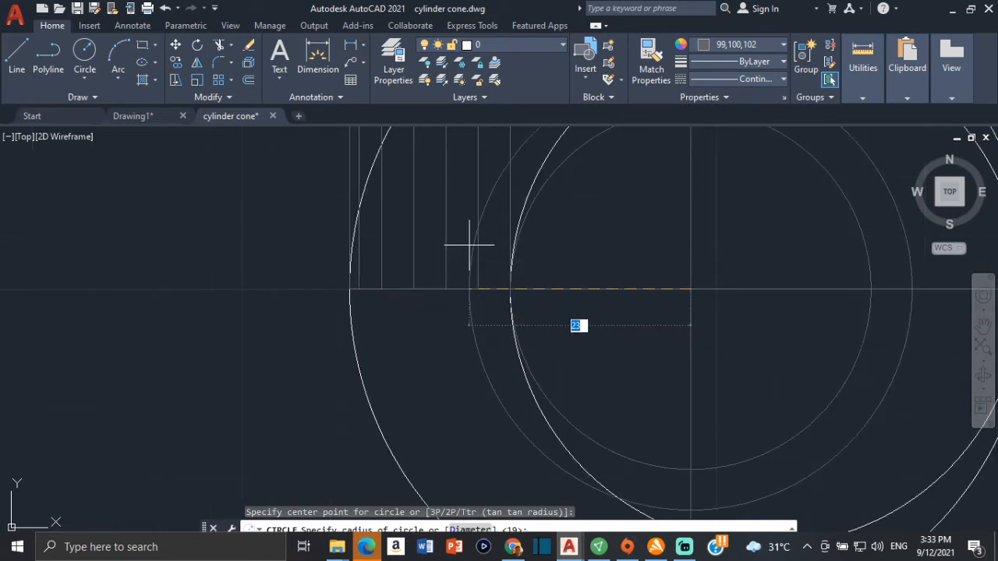
left_click(479, 289)
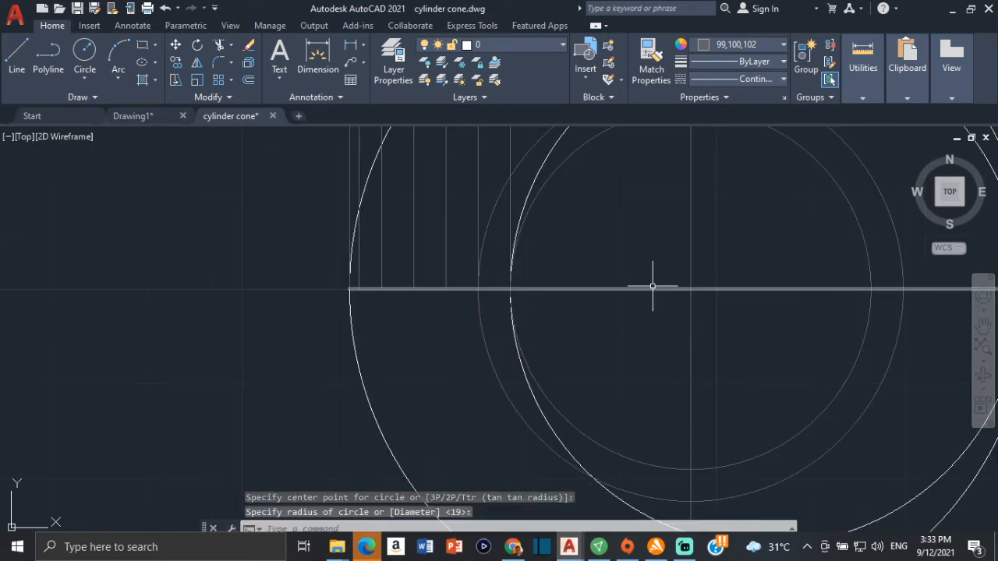
- Draw two more circles about the cone's centre, radii about 26 and 29, through the second and third division points' projection lines
key("Return")
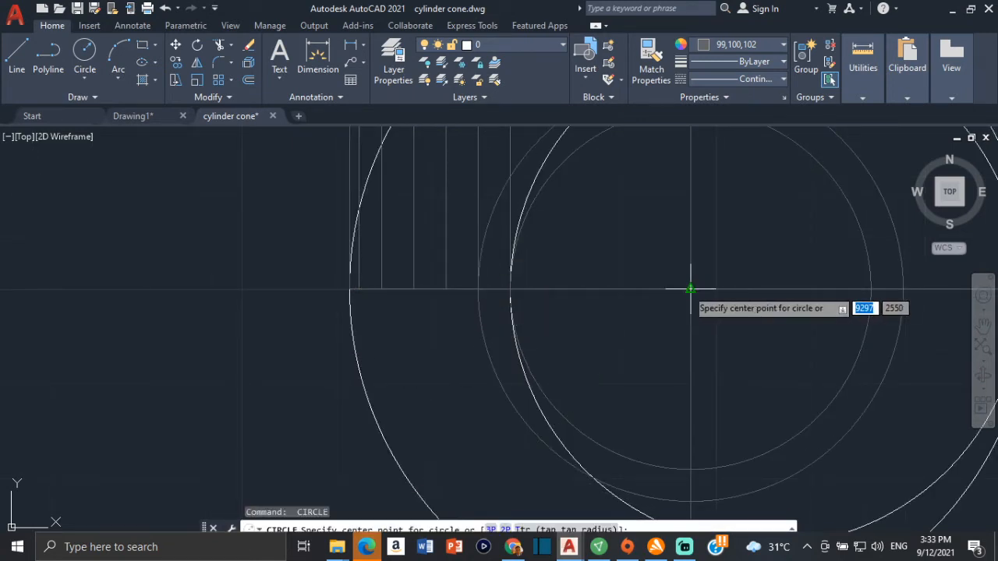
left_click(690, 289)
left_click(446, 290)
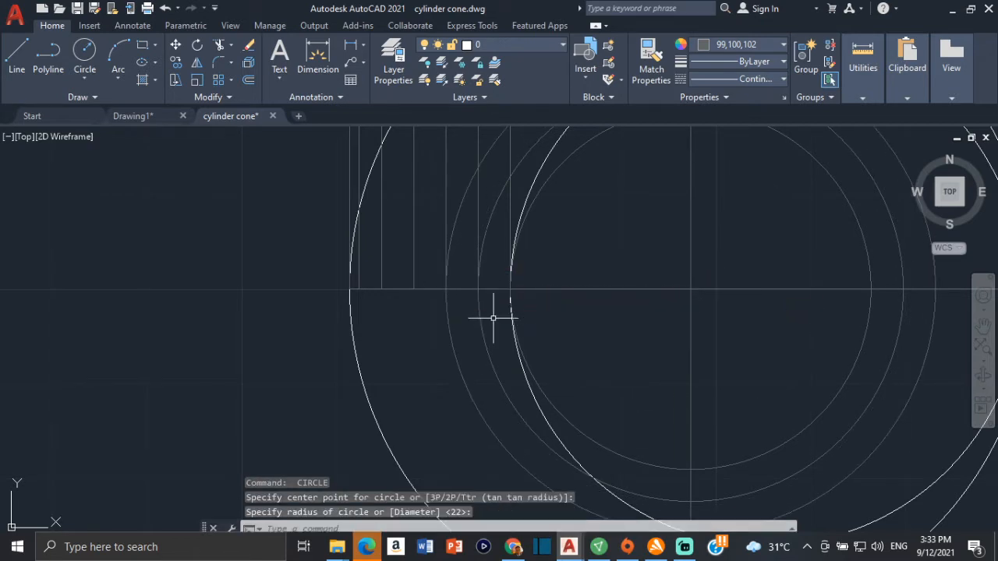
key("Return")
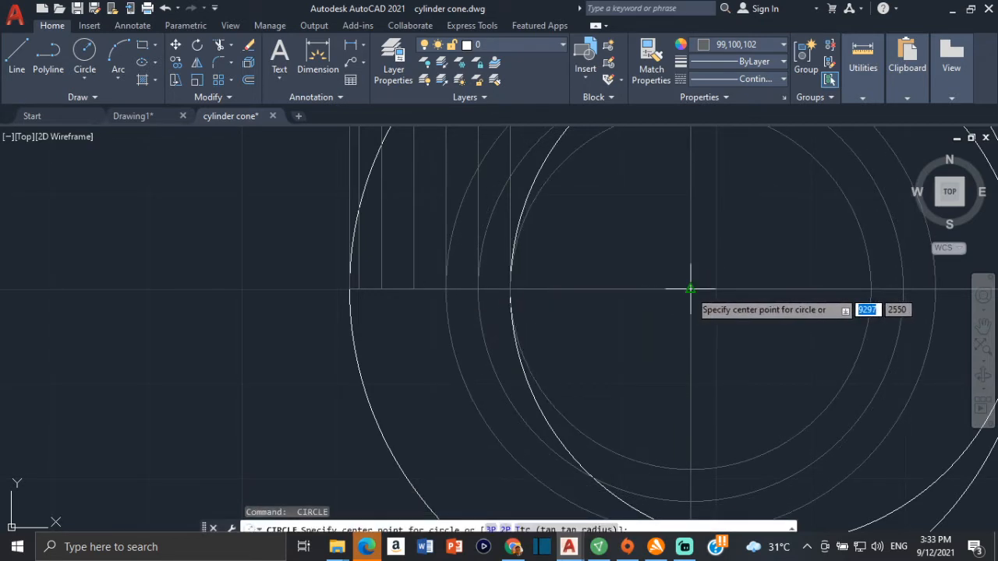
left_click(690, 289)
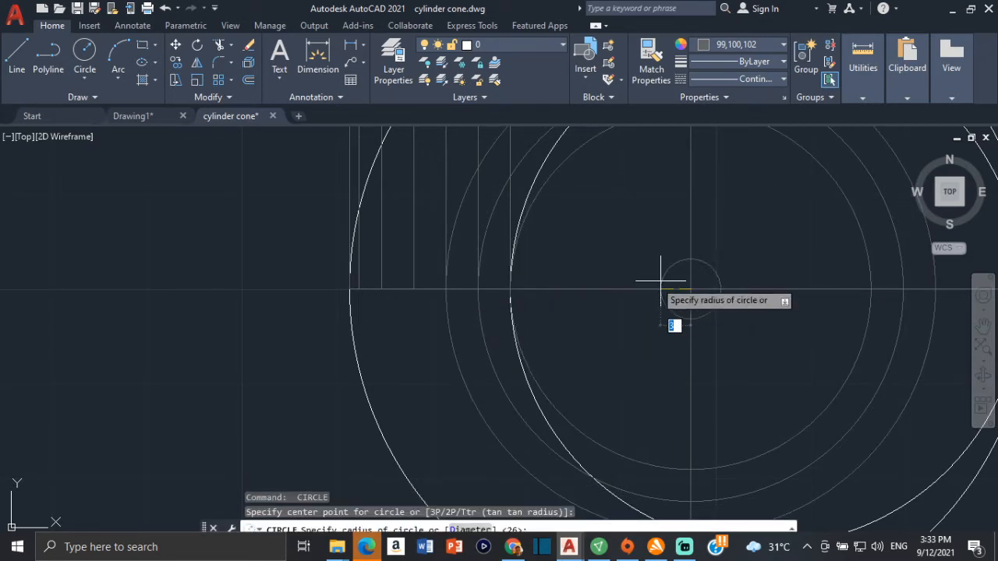
left_click(414, 290)
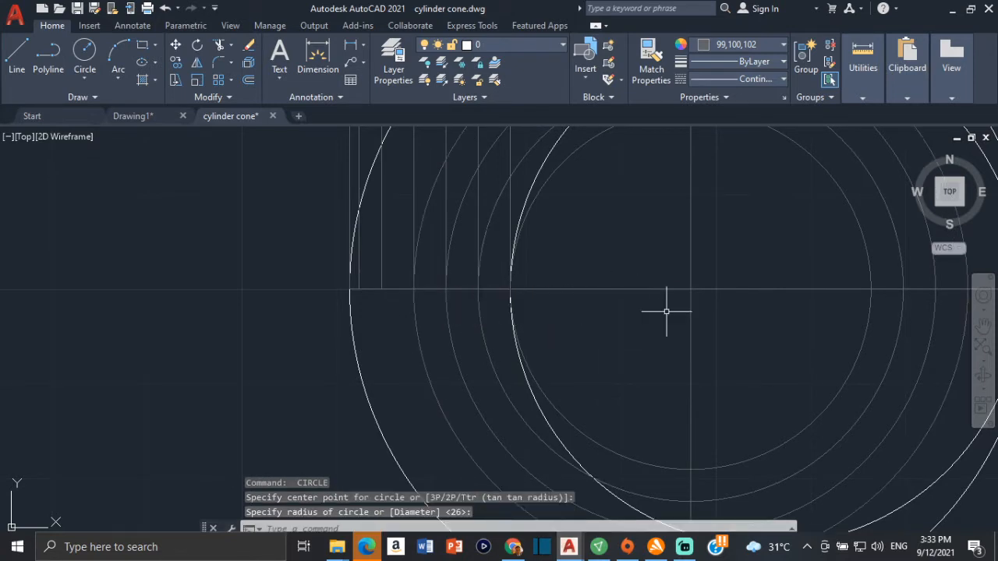
- Draw the last two concentric circles: radius about 33 to the lowest division point's projection line, and one to the line just inside the cone's outline
key("Return")
left_click(690, 289)
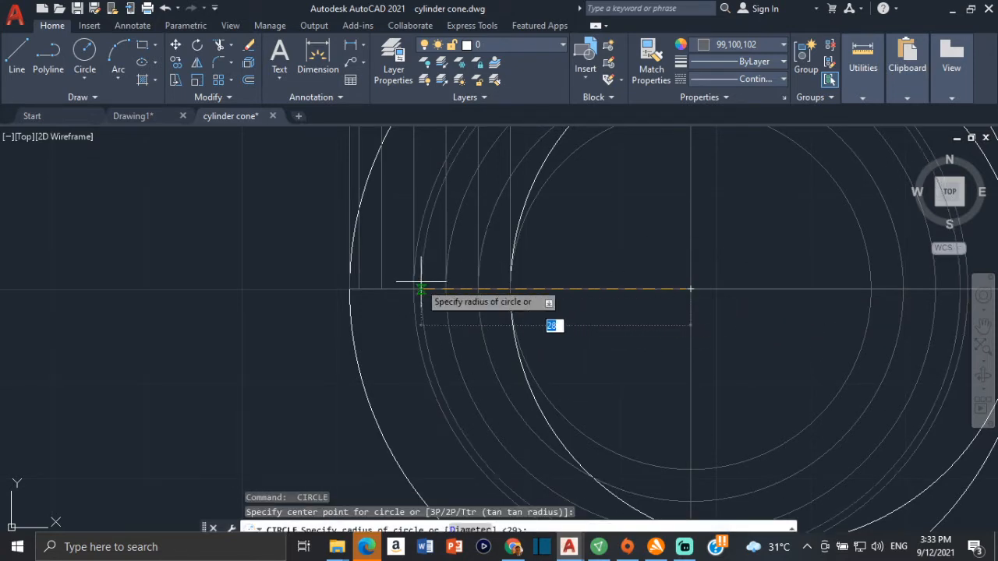
left_click(383, 289)
key("Return")
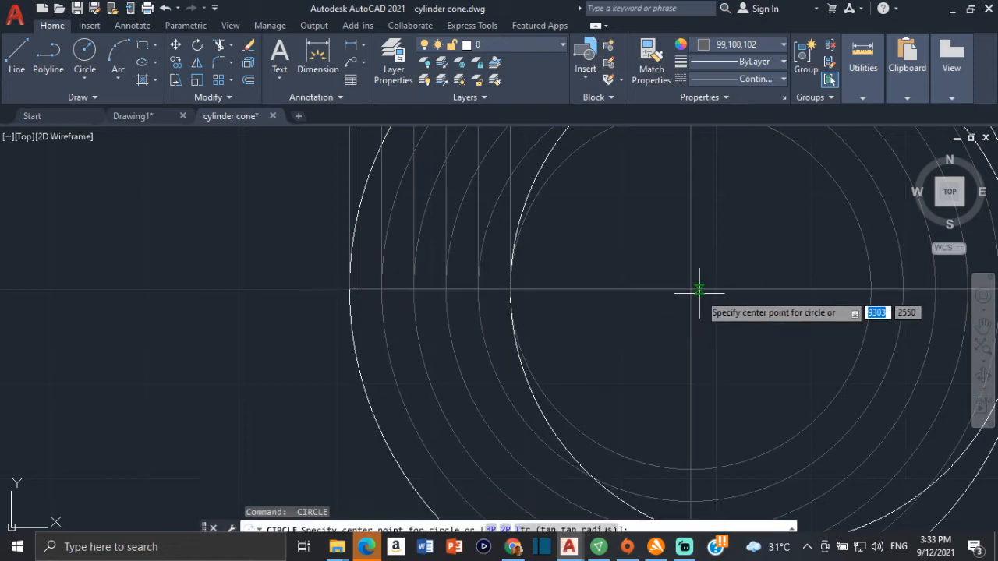
left_click(690, 289)
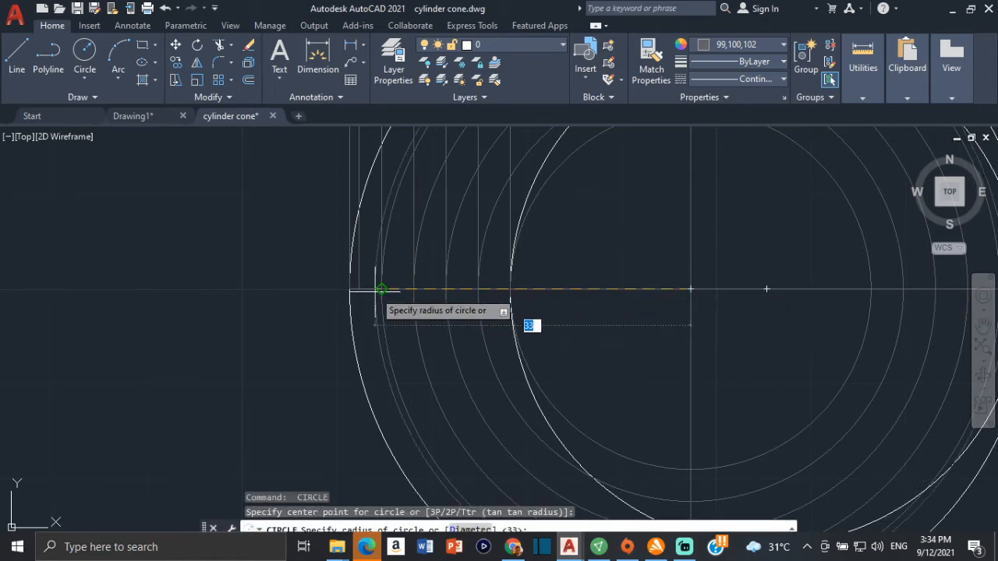
scroll(541, 341, "down", 4)
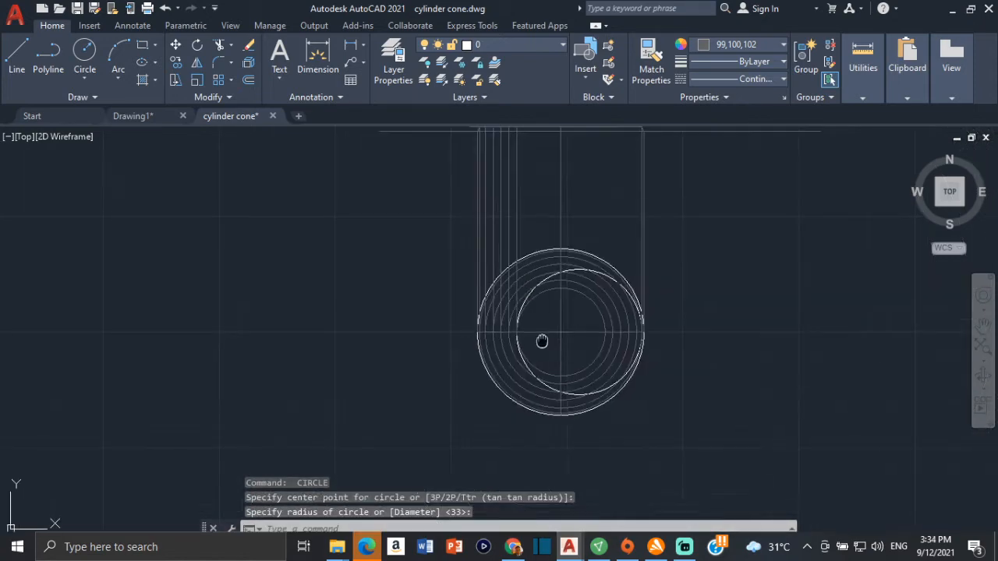
key("Escape")
- Draw a vertical line from where the cylinder circle crosses the radius 33 circle, right of centre, up to the third division point's section line
mouse_move(548, 262)
middle_mouse_down()
mouse_move(480, 297)
mouse_move(512, 311)
middle_mouse_up()
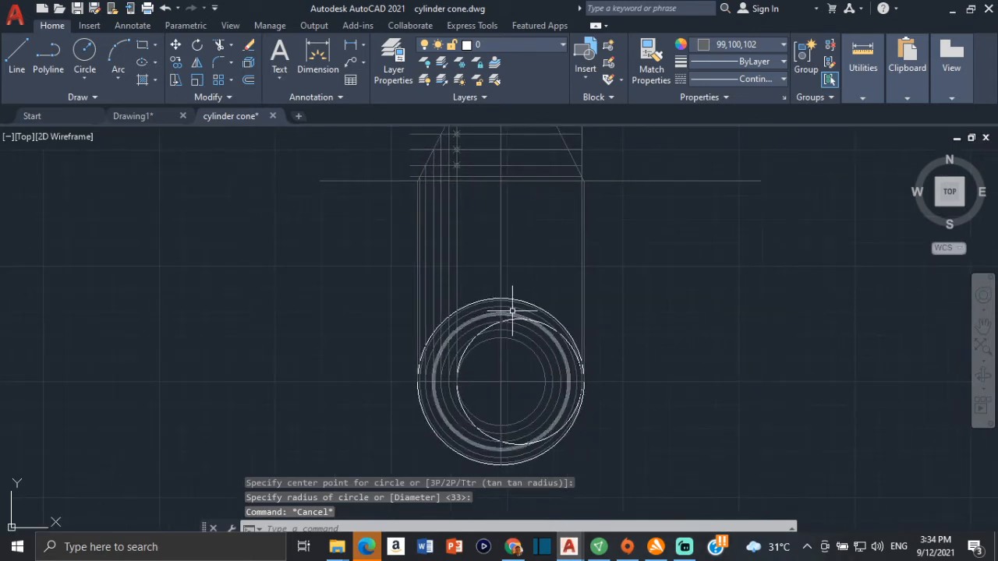
middle_click_drag(494, 231, 460, 328)
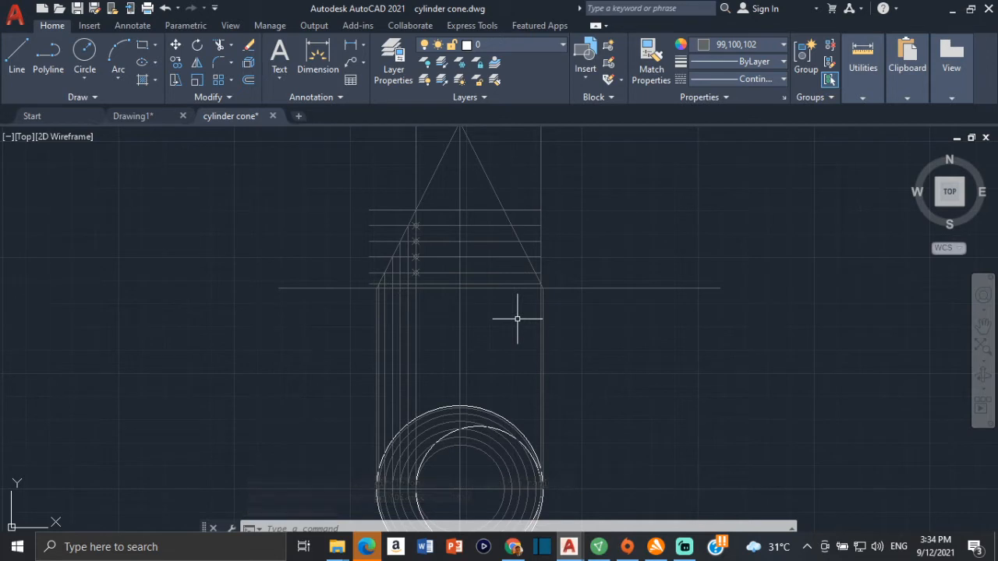
key("Return")
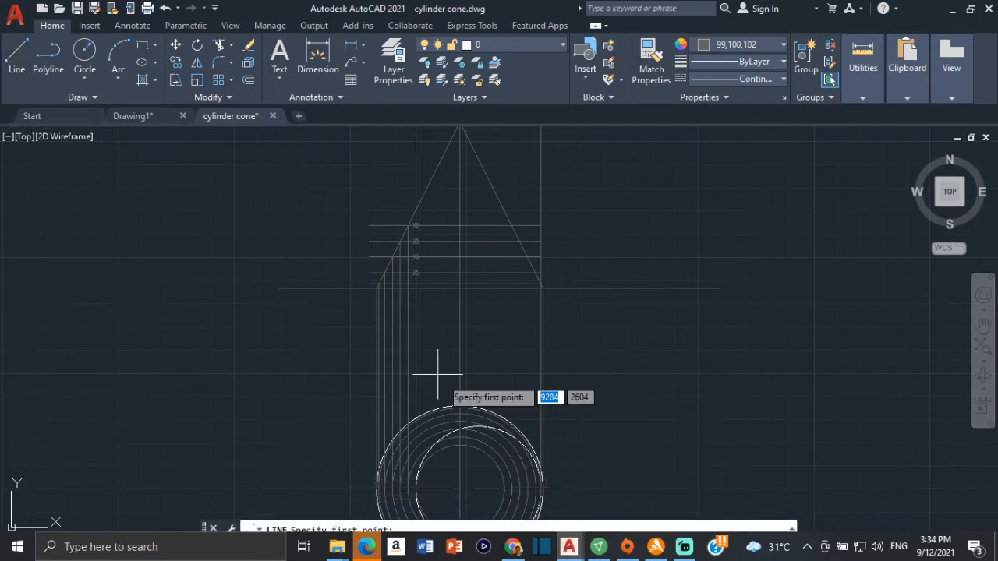
scroll(440, 382, "up", 5)
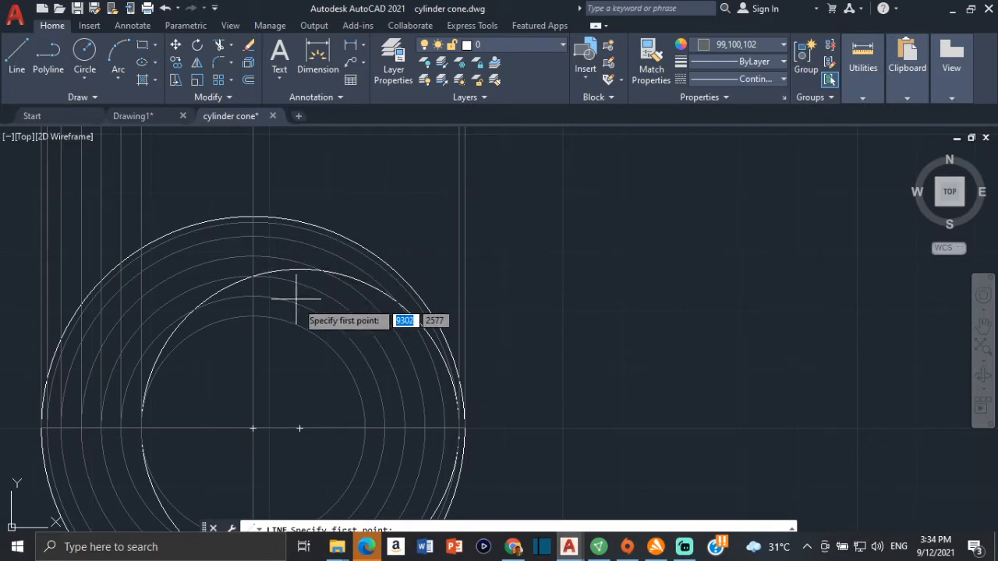
scroll(463, 464, "up", 4)
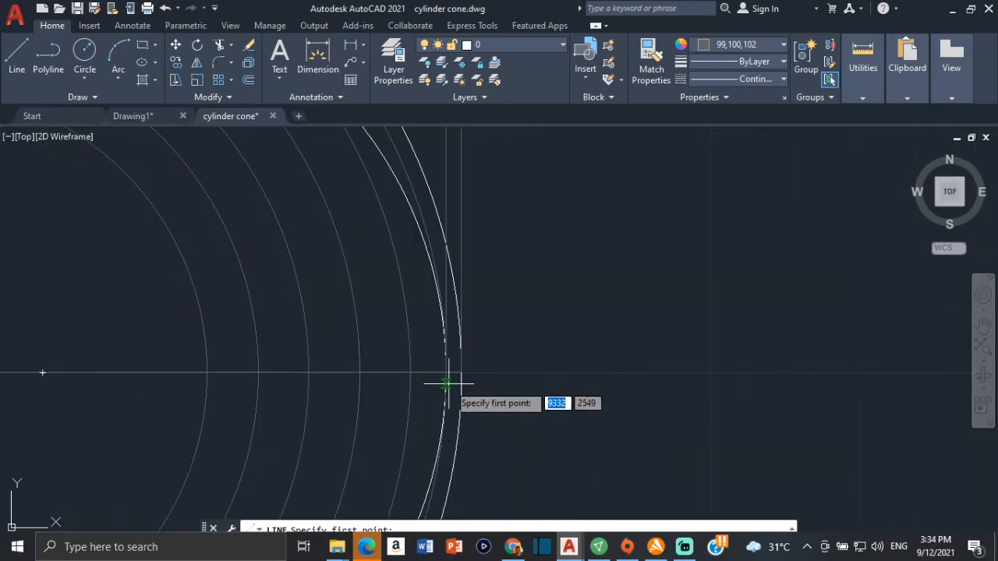
scroll(452, 382, "up", 4)
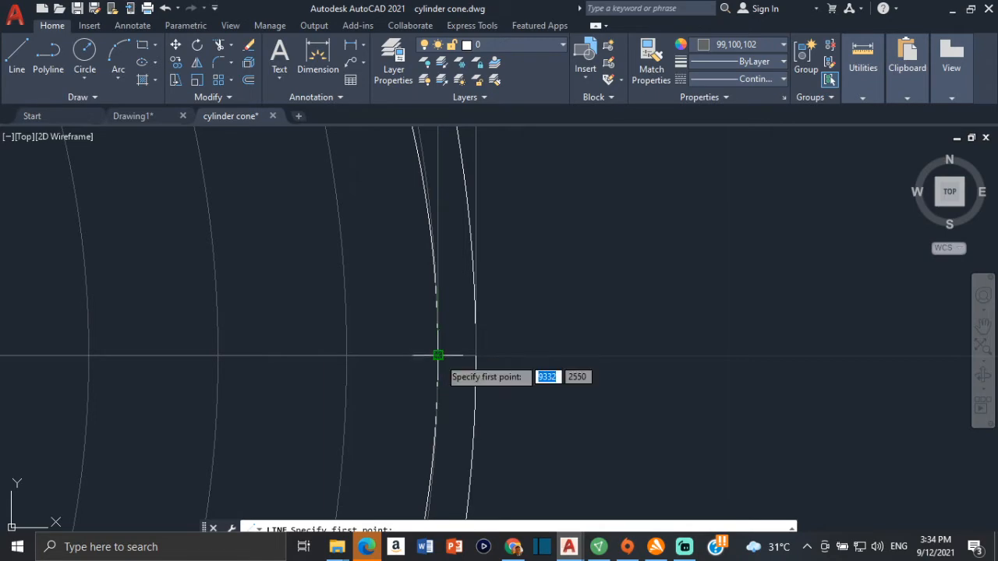
scroll(438, 356, "down", 8)
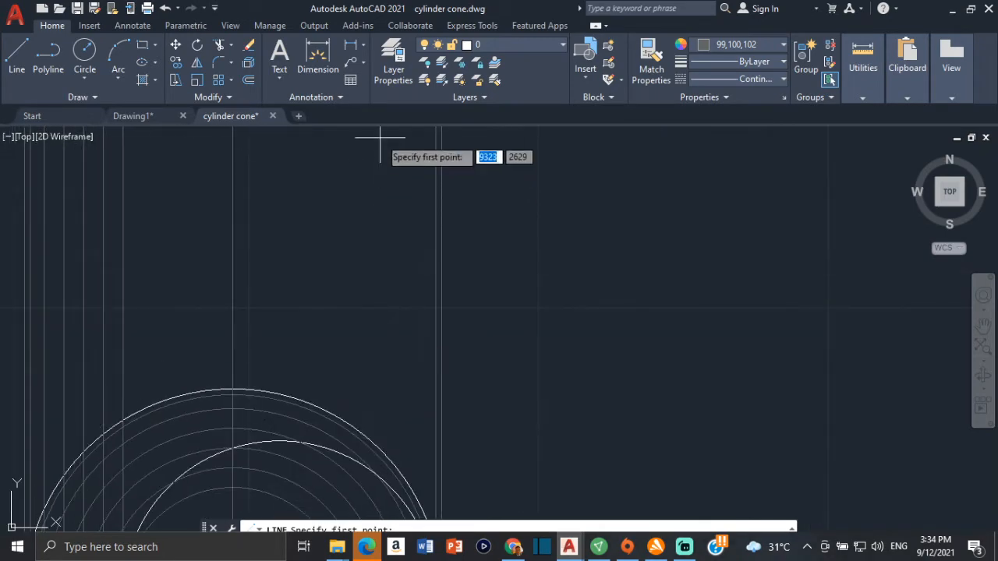
middle_click_drag(42, 426, 365, 333)
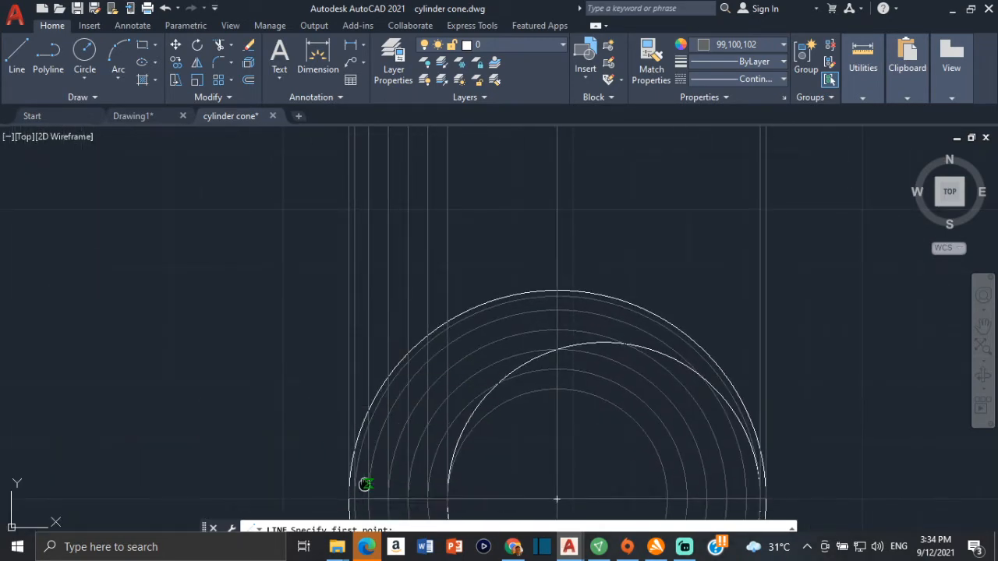
middle_click_drag(365, 484, 334, 339)
scroll(326, 322, "up", 5)
scroll(333, 323, "down", 4)
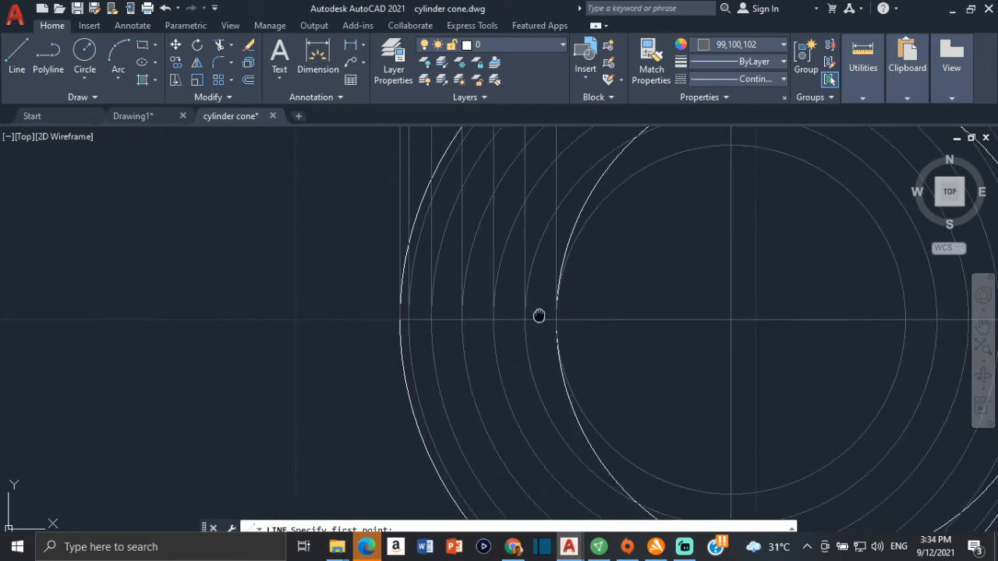
scroll(506, 320, "up", 2)
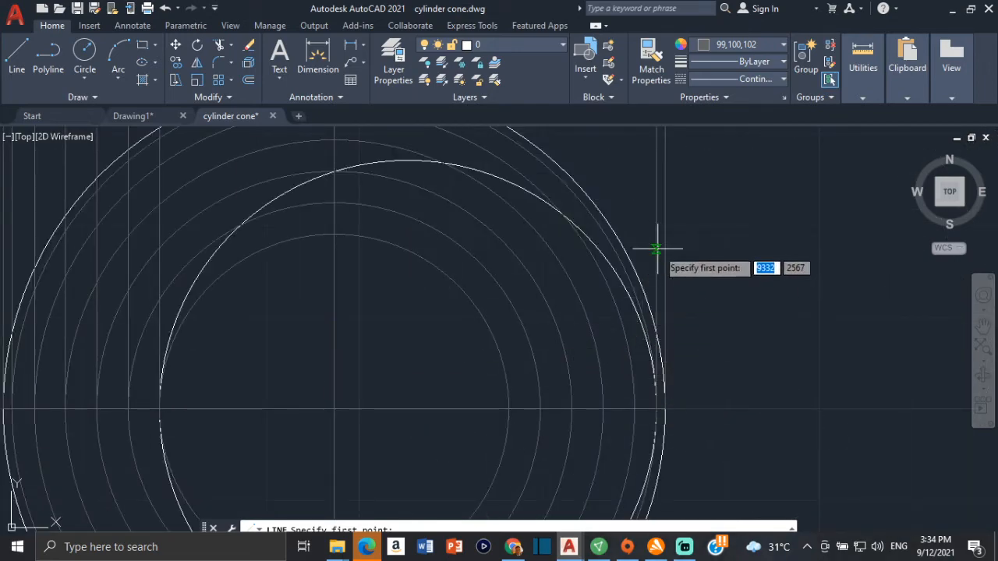
scroll(407, 407, "down", 2)
scroll(468, 330, "up", 2)
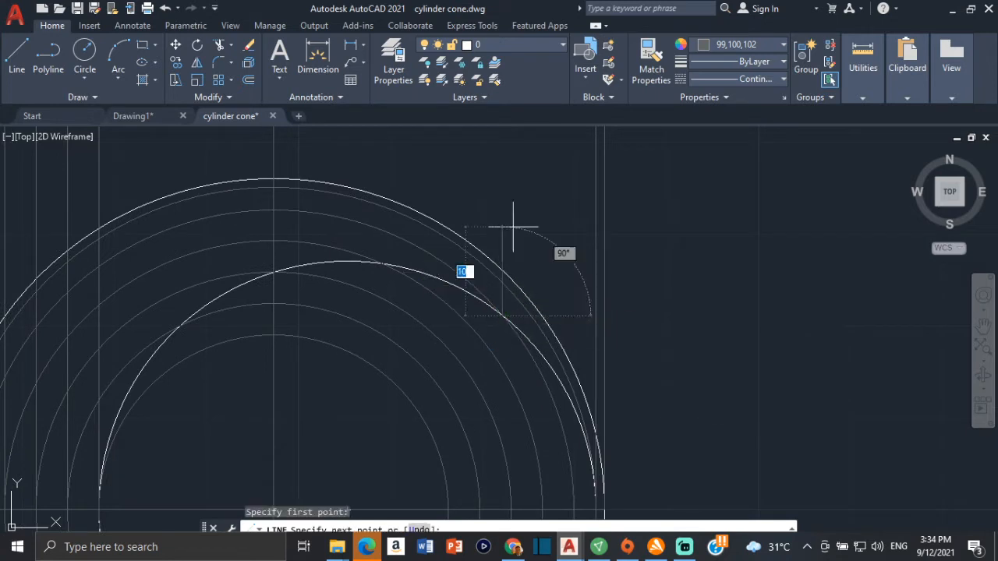
scroll(490, 434, "down", 3)
scroll(481, 223, "up", 4)
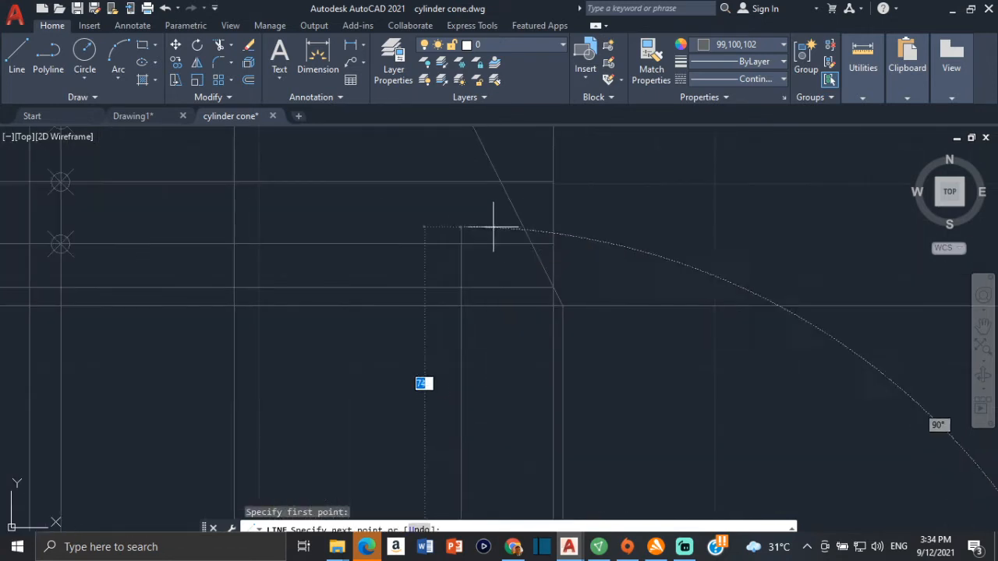
left_click(461, 182)
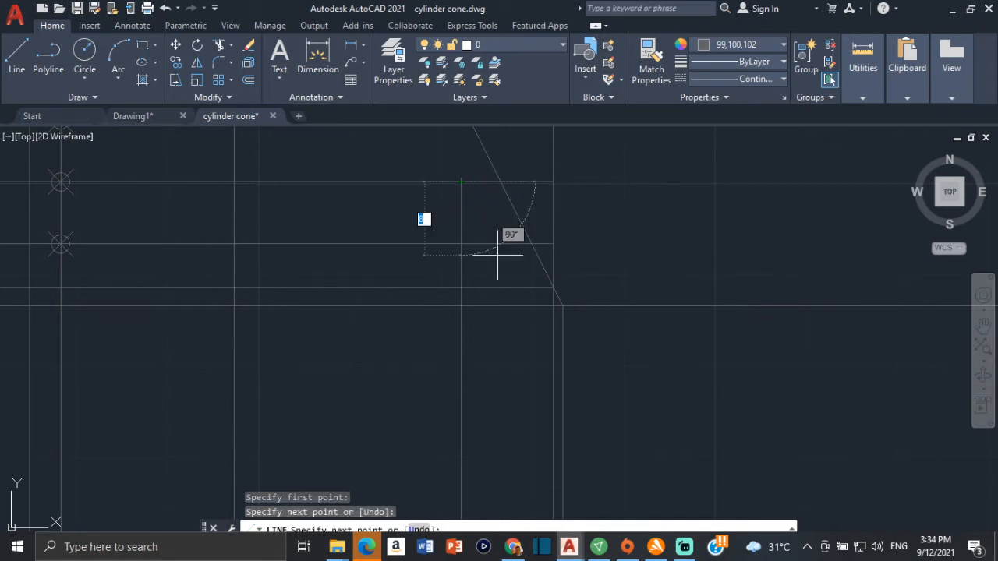
key("Escape")
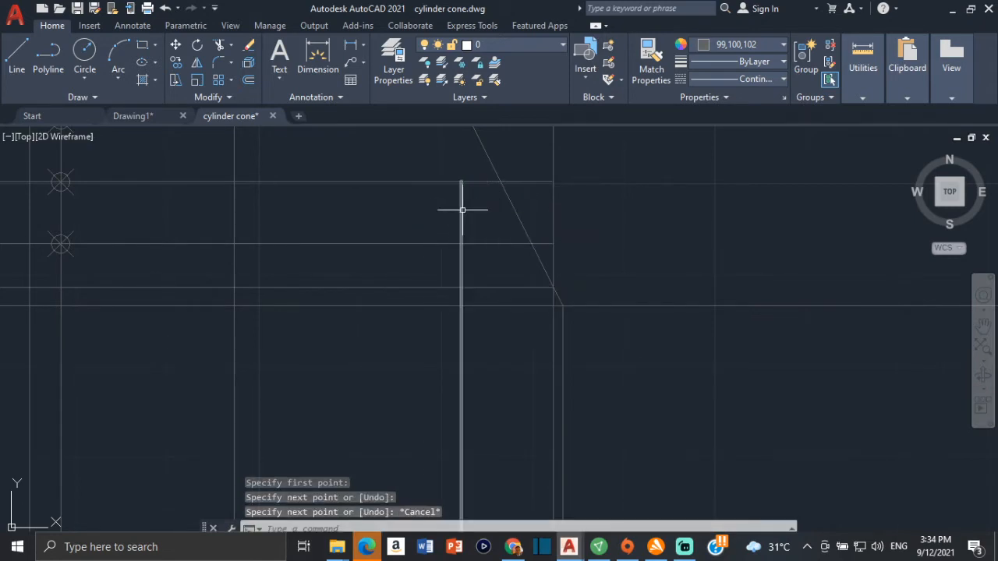
- Shorten the new vertical line by stretching its upper end down to the lowest division point's section line
left_click(460, 205)
left_click(462, 181)
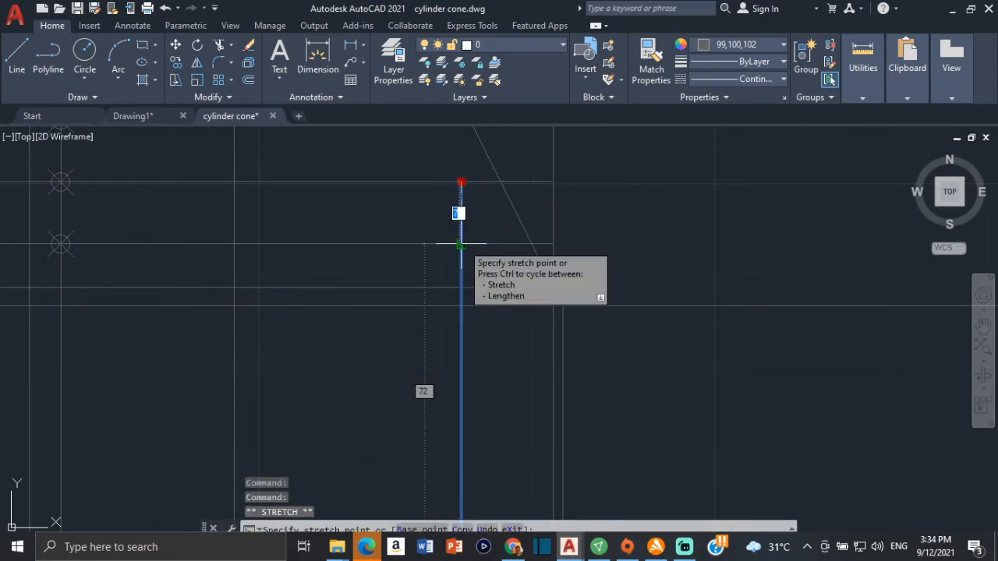
scroll(460, 213, "down", 2)
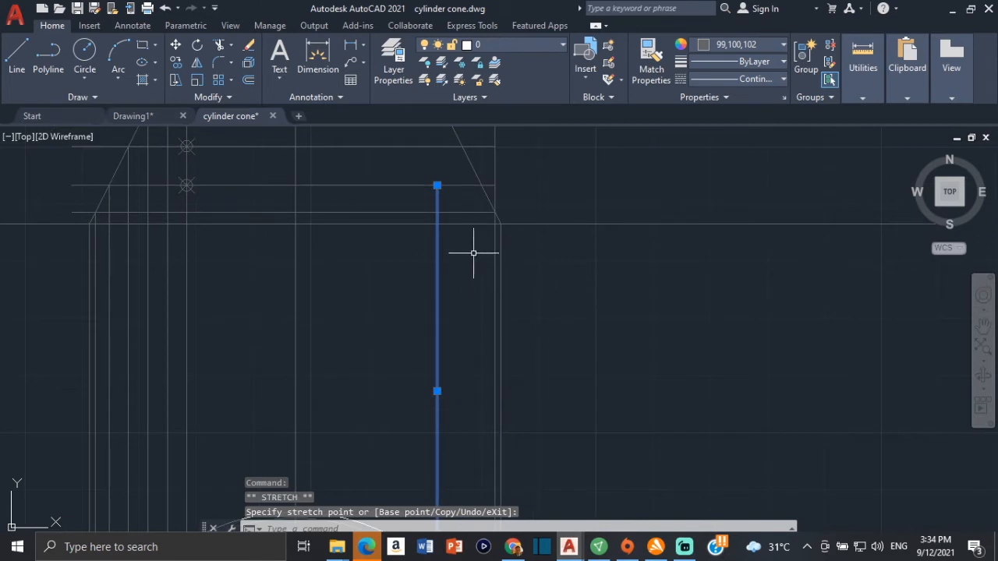
middle_click_drag(474, 253, 476, 223)
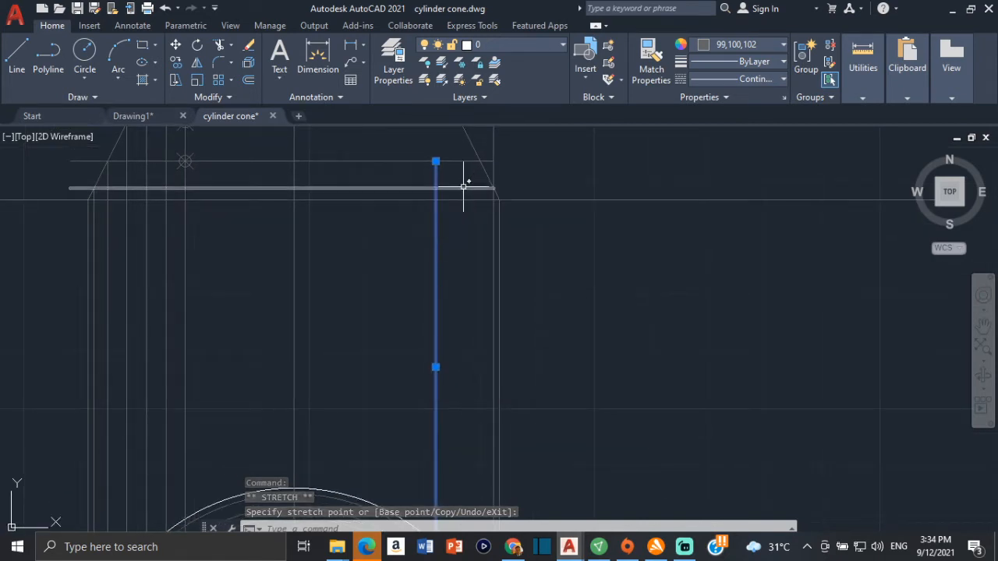
scroll(478, 257, "down", 2)
middle_click_drag(476, 286, 470, 225)
scroll(434, 329, "up", 1)
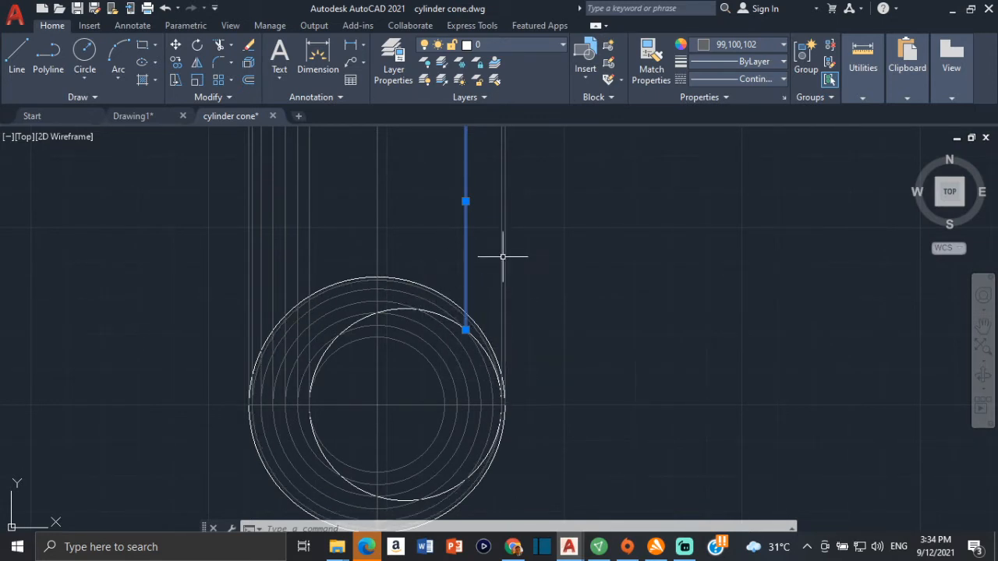
middle_click_drag(515, 296, 554, 496)
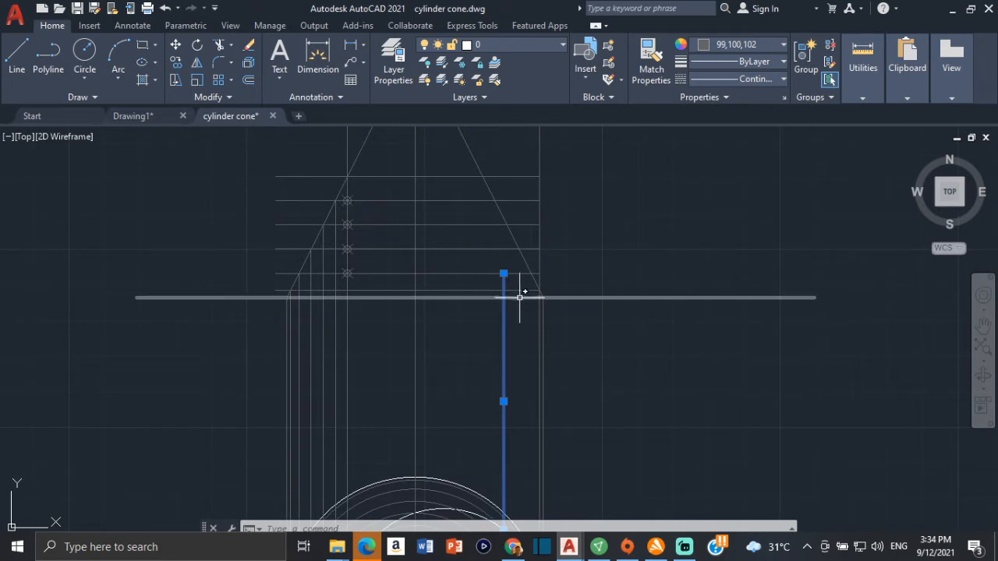
- Draw a vertical line from where the cylinder circle crosses the radius 29 circle up to the third division point's section line
scroll(520, 291, "down", 2)
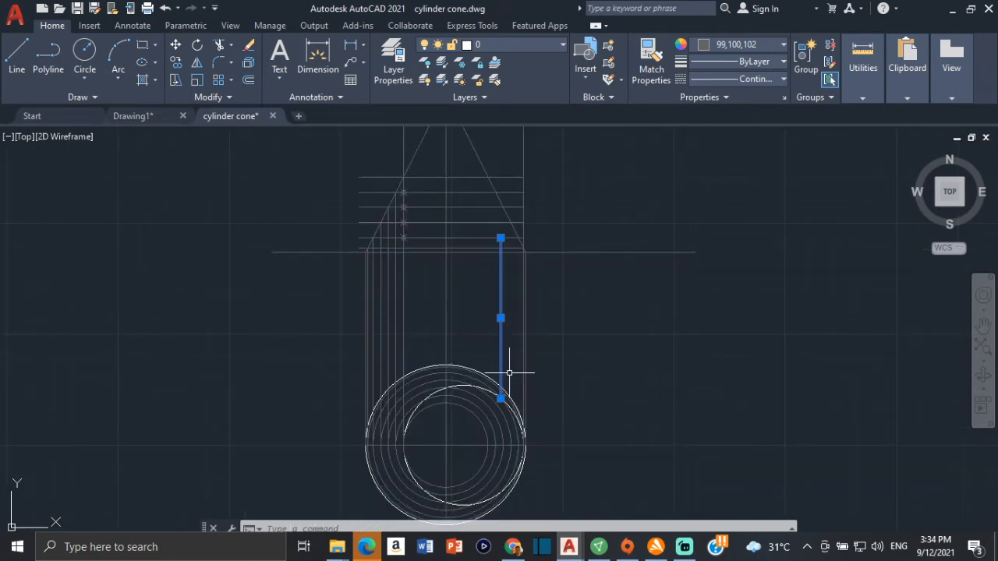
scroll(494, 256, "up", 2)
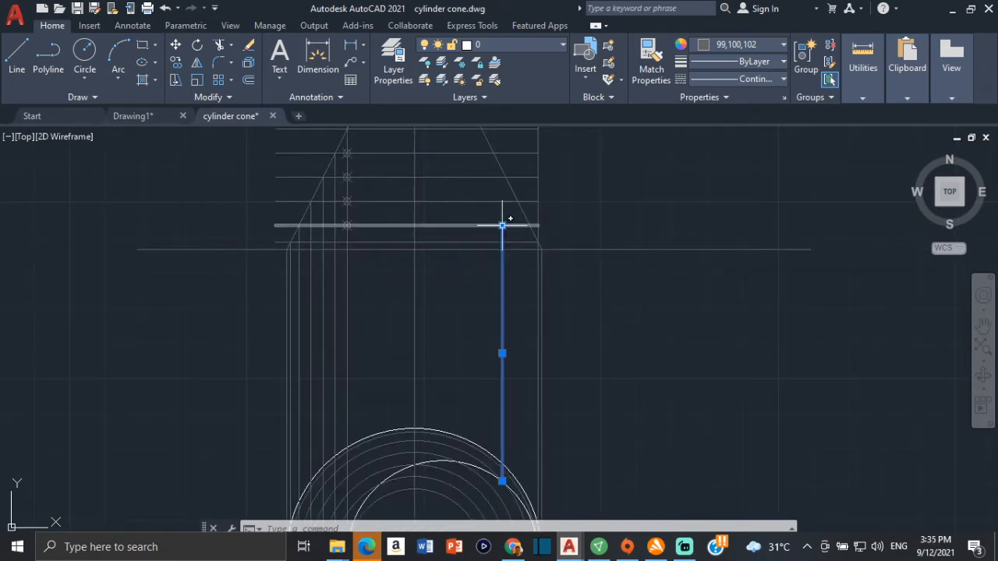
key("Escape")
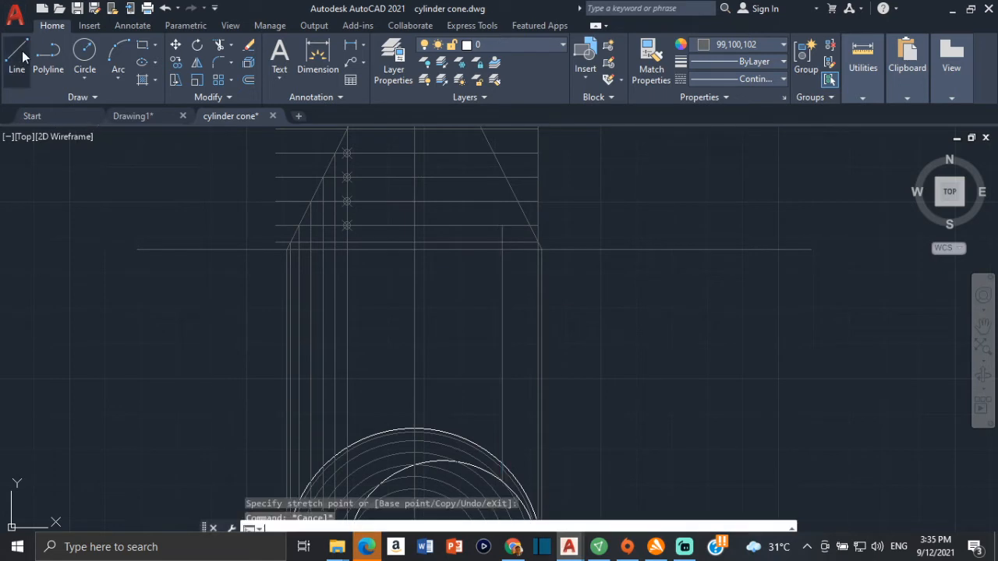
scroll(405, 335, "up", 4)
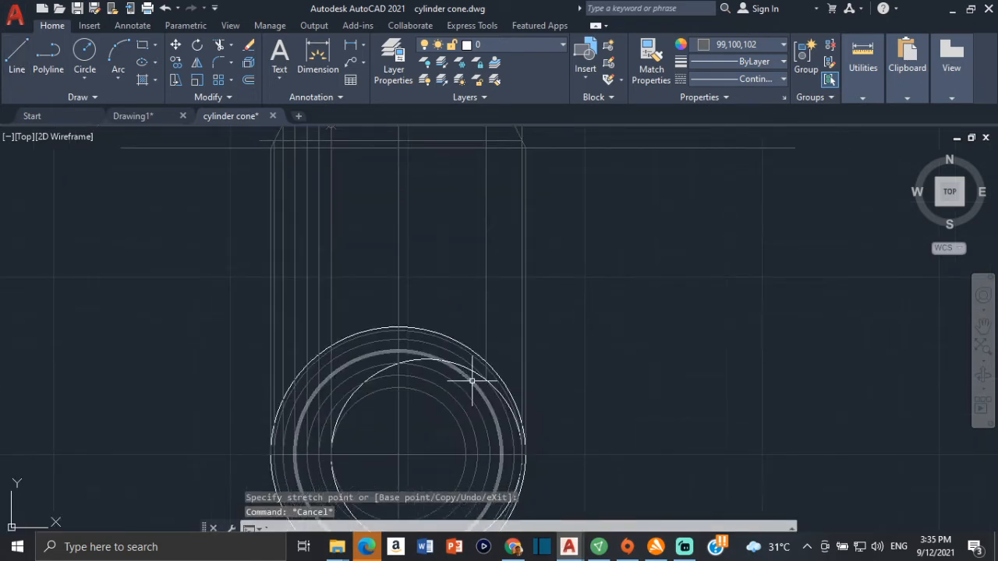
left_click(9, 55)
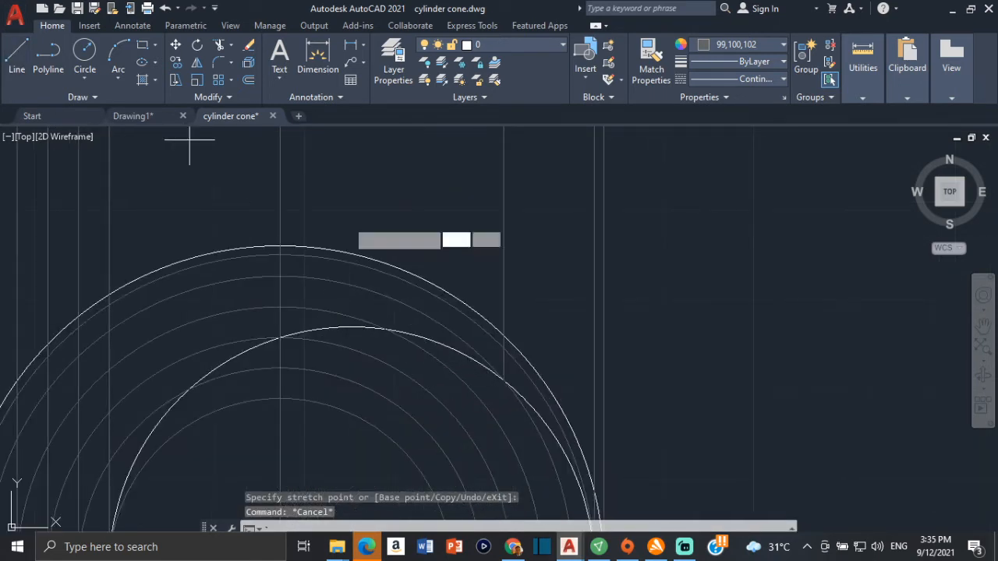
left_click(383, 328)
scroll(399, 253, "down", 4)
middle_click_drag(397, 253, 364, 462)
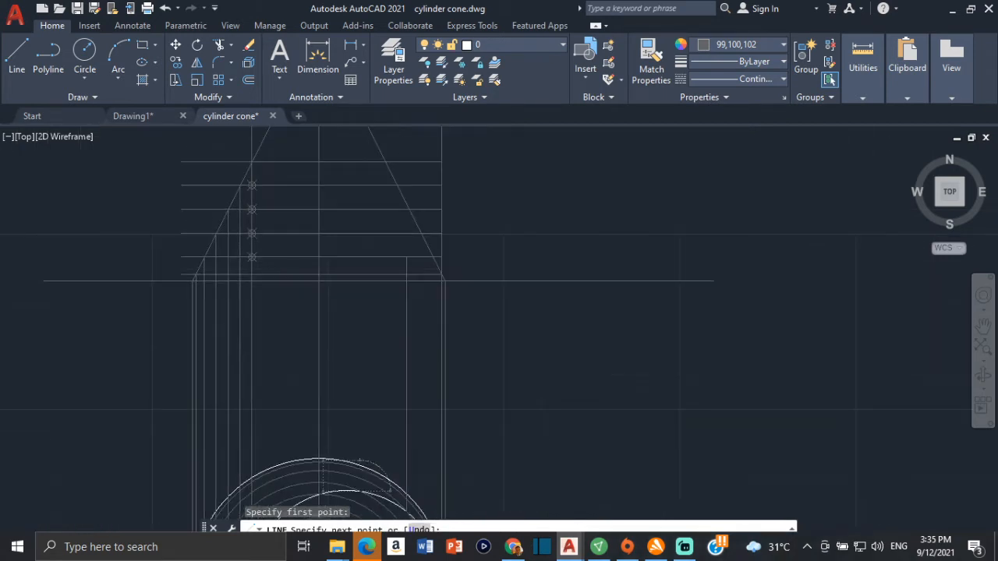
left_click(359, 233)
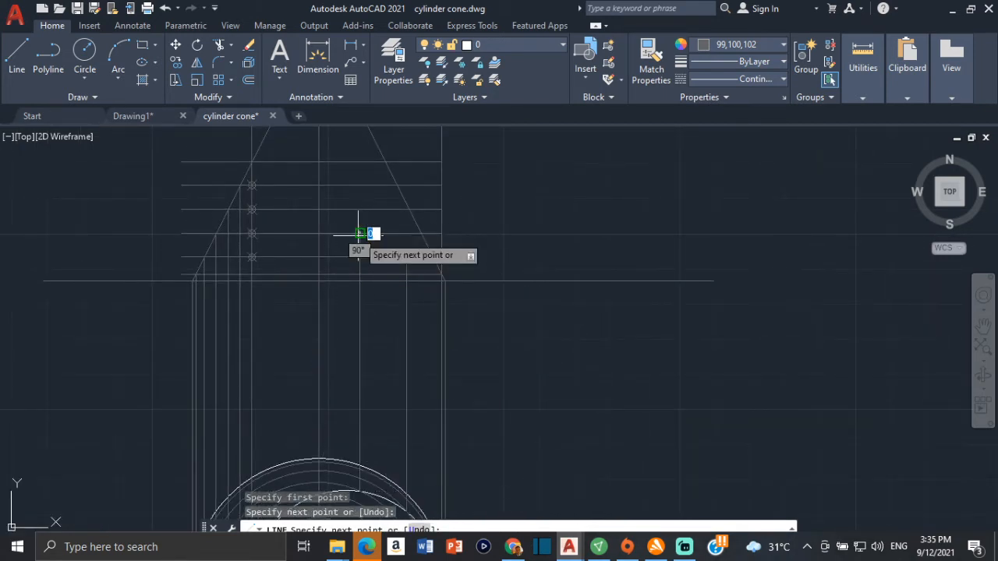
key("Return")
- Draw a vertical line from the cylinder circle's crossing with the radius 26 circle, beside the centre line, up to the second division point's section line
key("Return")
scroll(400, 457, "up", 5)
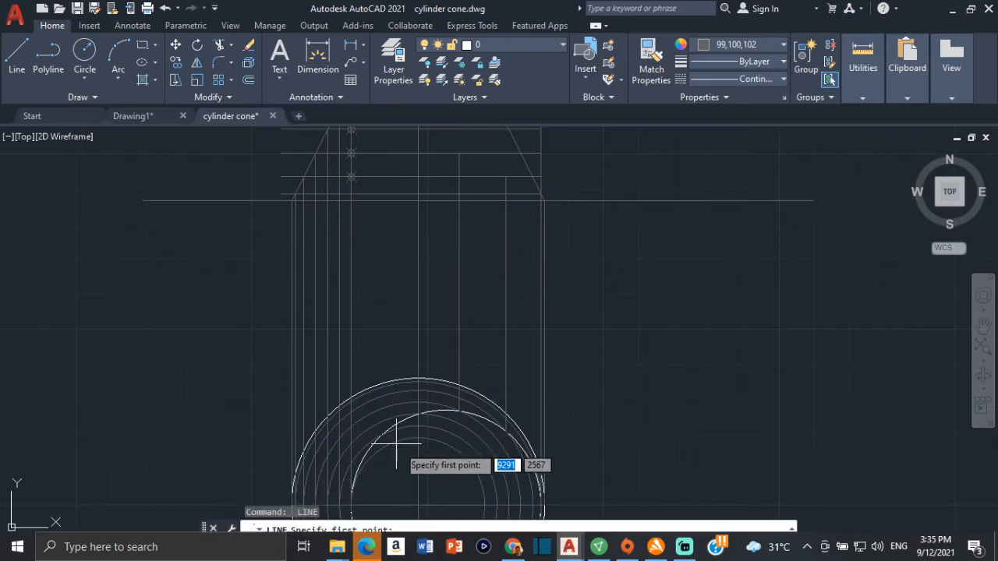
scroll(387, 313, "up", 3)
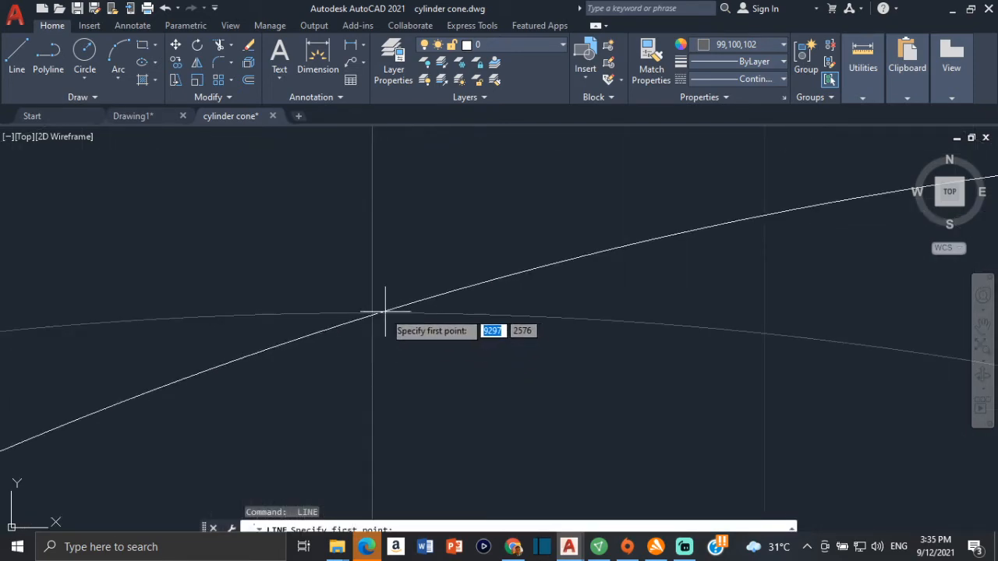
left_click(378, 314)
scroll(403, 230, "down", 6)
middle_click_drag(403, 232, 414, 484)
scroll(465, 265, "down", 4)
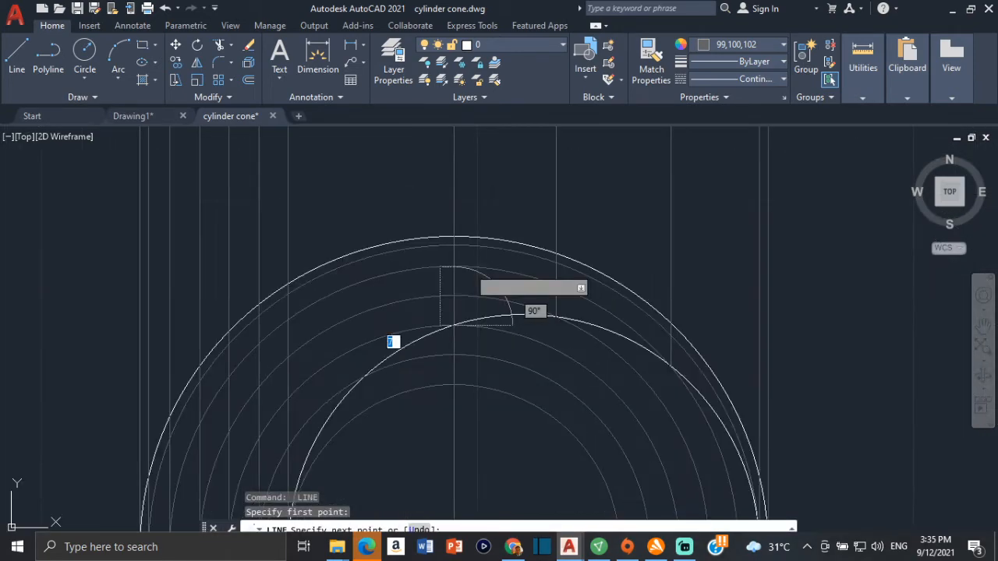
middle_click_drag(466, 266, 415, 541)
scroll(460, 374, "down", 5)
scroll(473, 395, "up", 1)
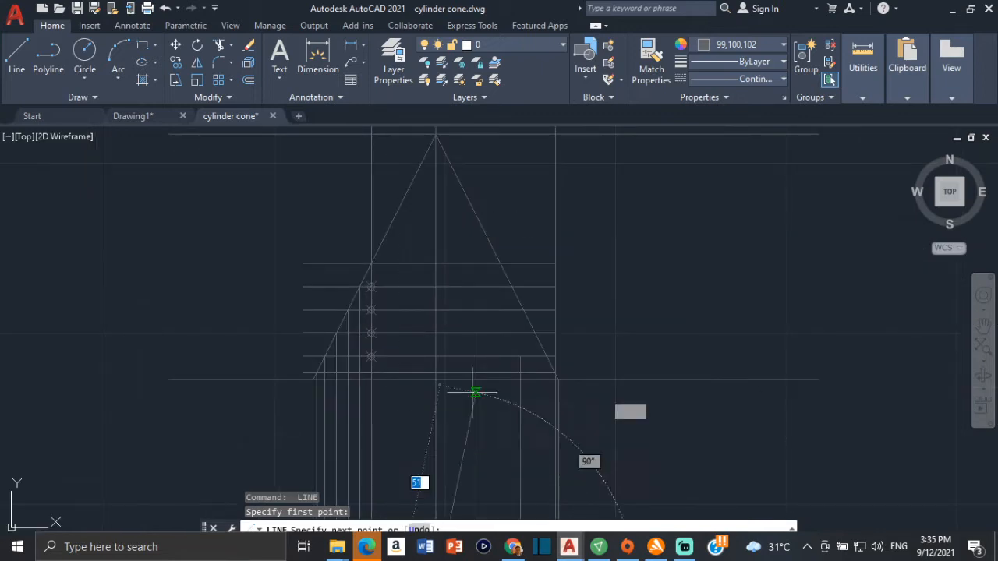
scroll(451, 355, "up", 5)
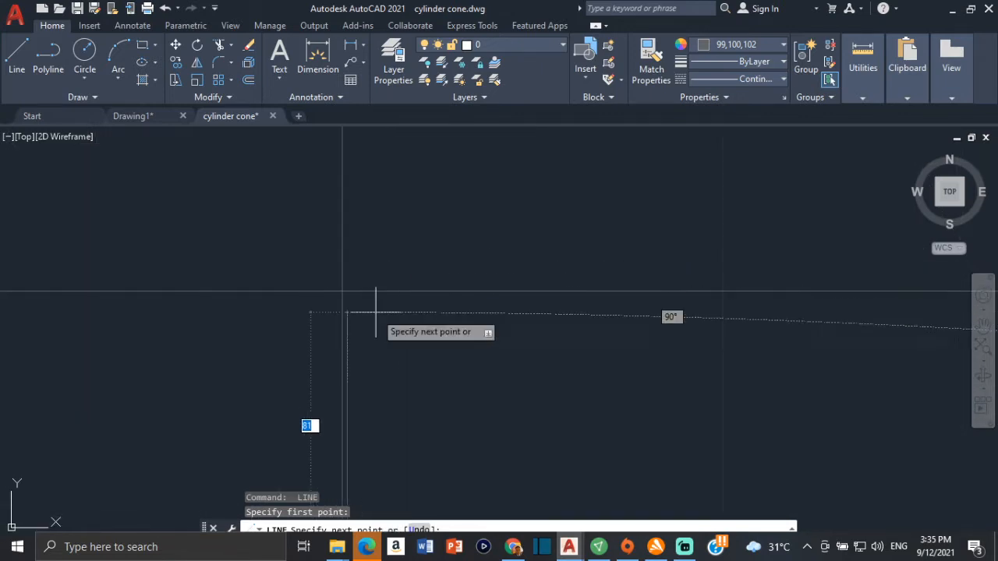
left_click(348, 290)
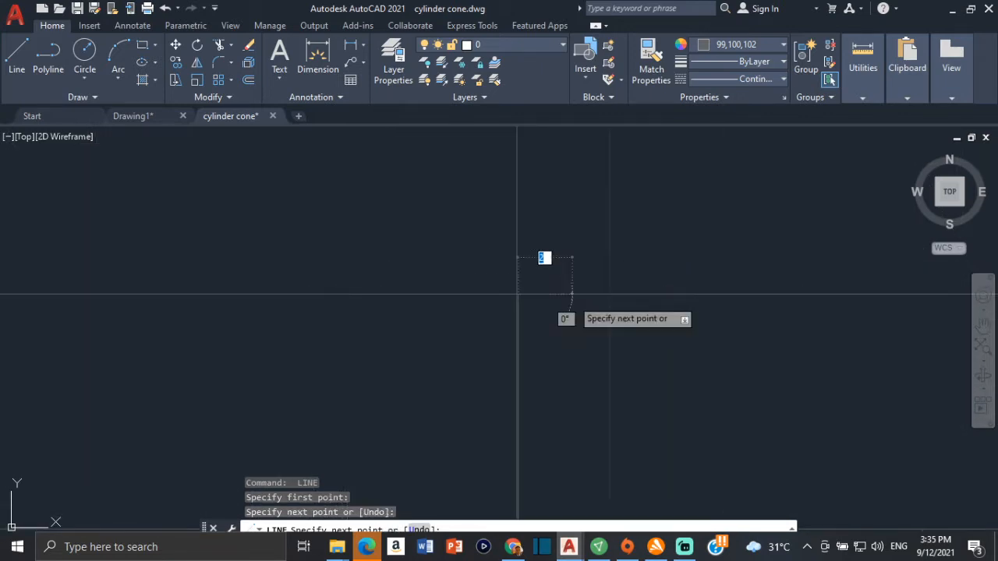
key("Return")
scroll(536, 319, "down", 4)
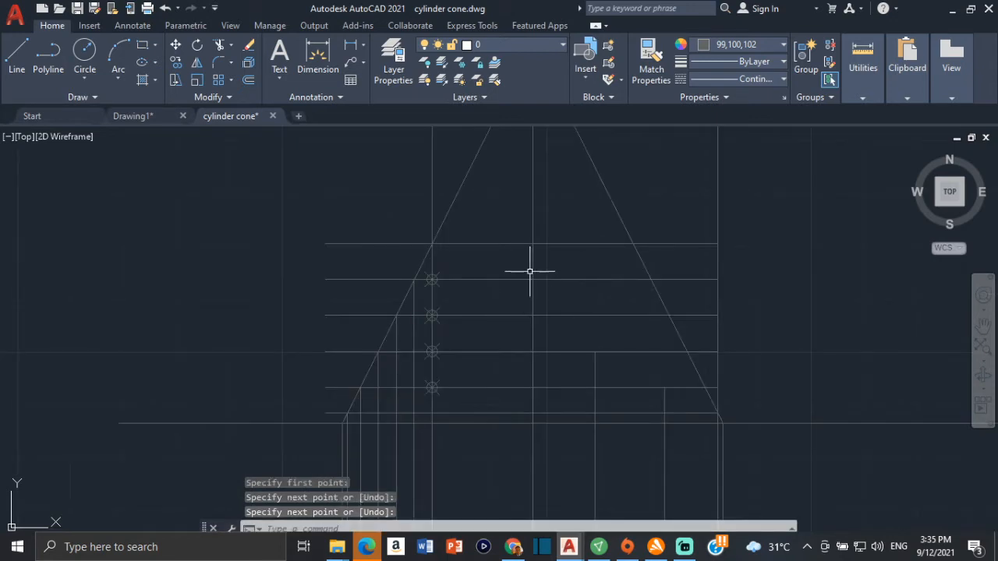
- Draw a vertical line from the cylinder circle's crossing with the first division point's circle, left of centre, up to that point's section line
scroll(520, 332, "up", 2)
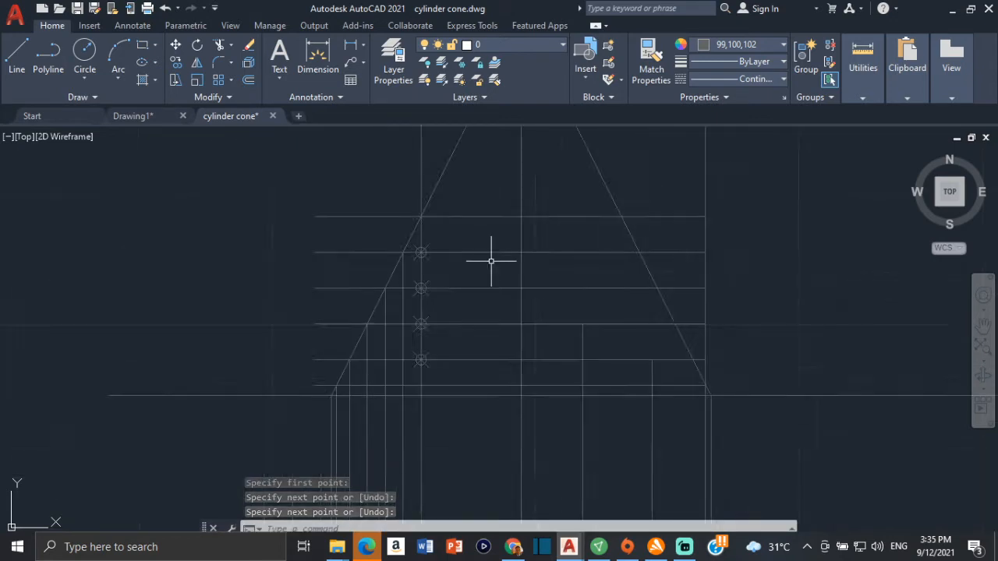
scroll(510, 364, "down", 3)
scroll(520, 418, "up", 3)
key("Return")
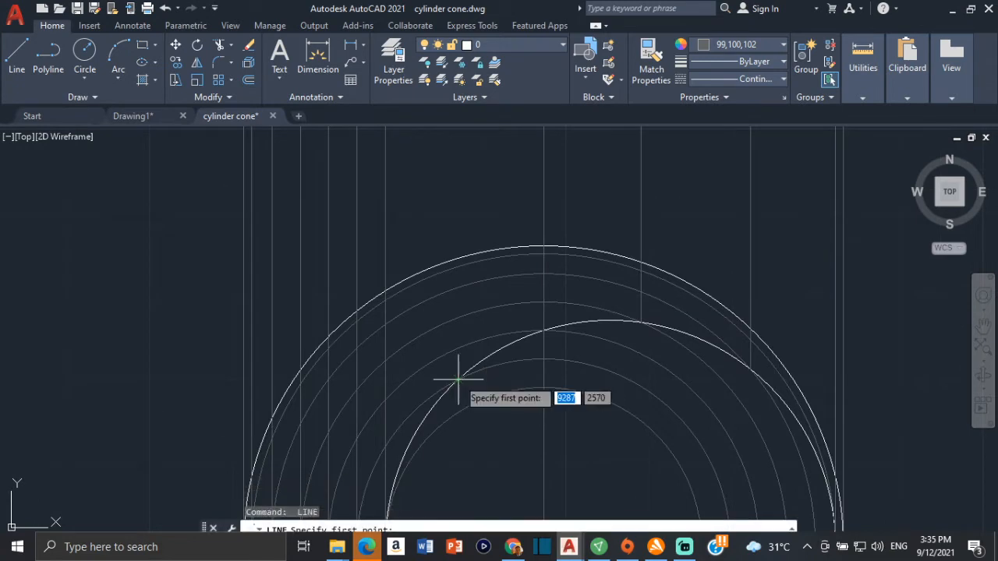
left_click(459, 379)
scroll(457, 312, "down", 3)
middle_click_drag(457, 257, 474, 461)
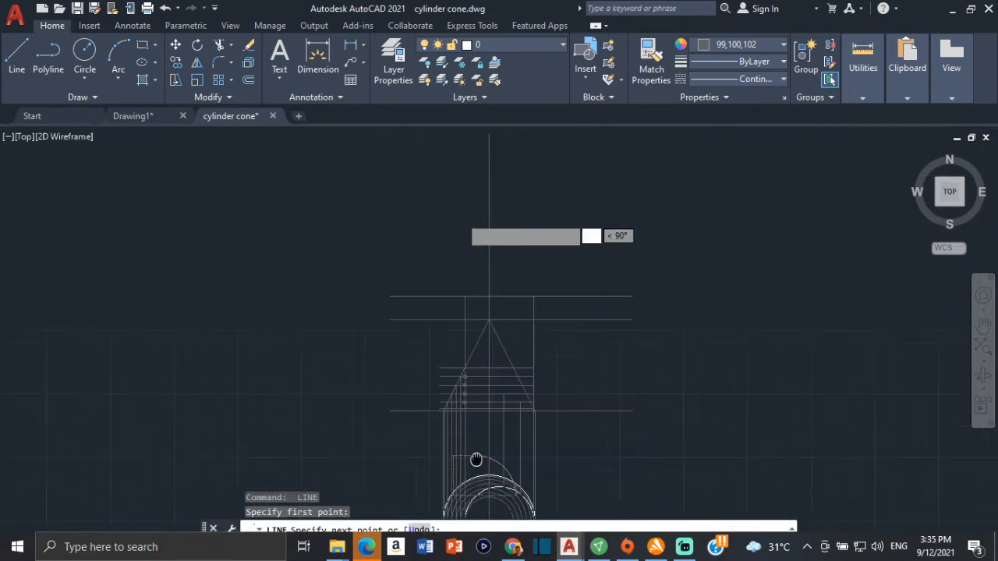
scroll(491, 380, "up", 5)
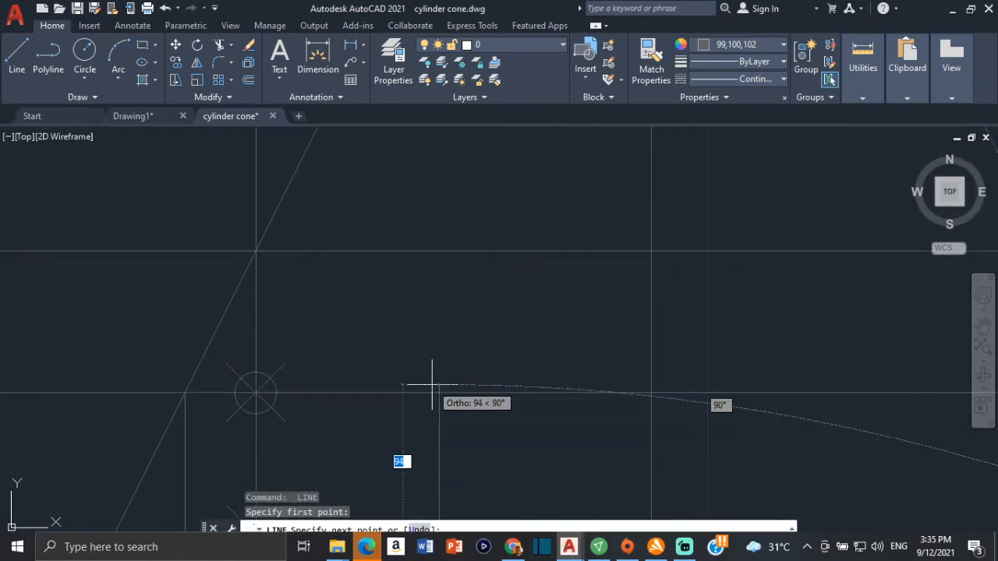
left_click(434, 390)
scroll(436, 390, "down", 4)
middle_click_drag(568, 392, 541, 307)
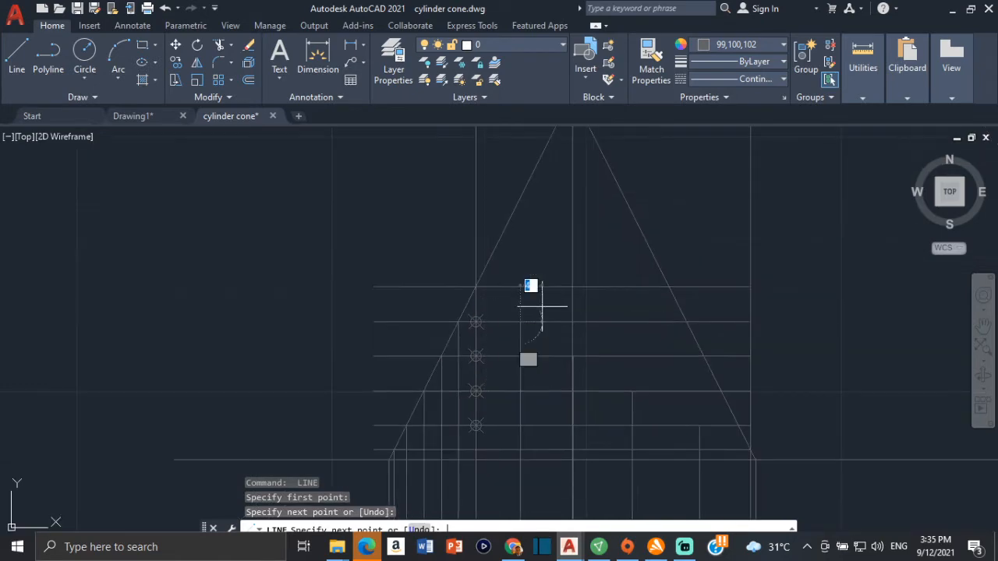
key("Return")
- Set the current drawing colour to white (255,255,255) for the intersection curve
scroll(517, 396, "down", 3)
middle_click_drag(516, 396, 524, 438)
scroll(601, 352, "up", 4)
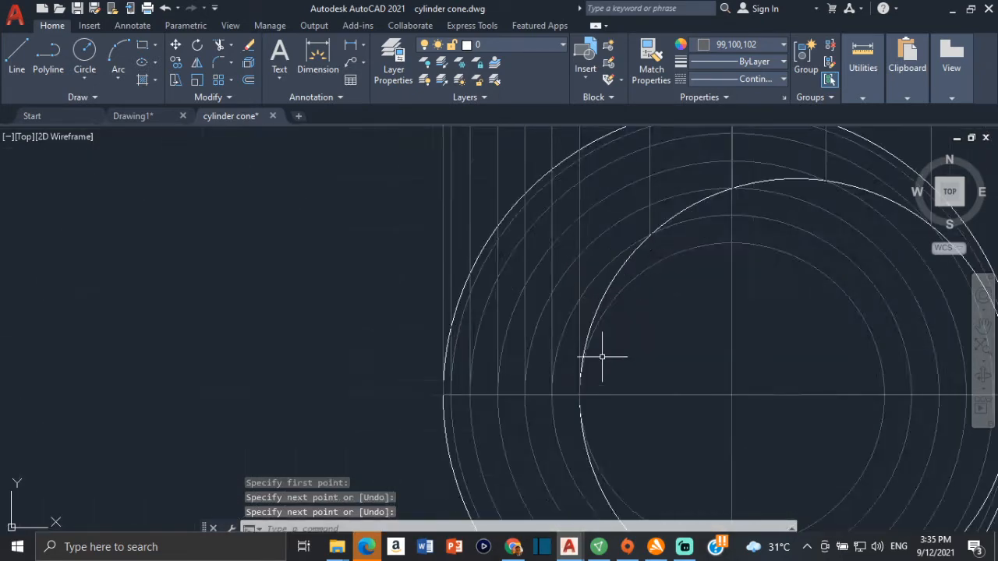
scroll(566, 419, "down", 3)
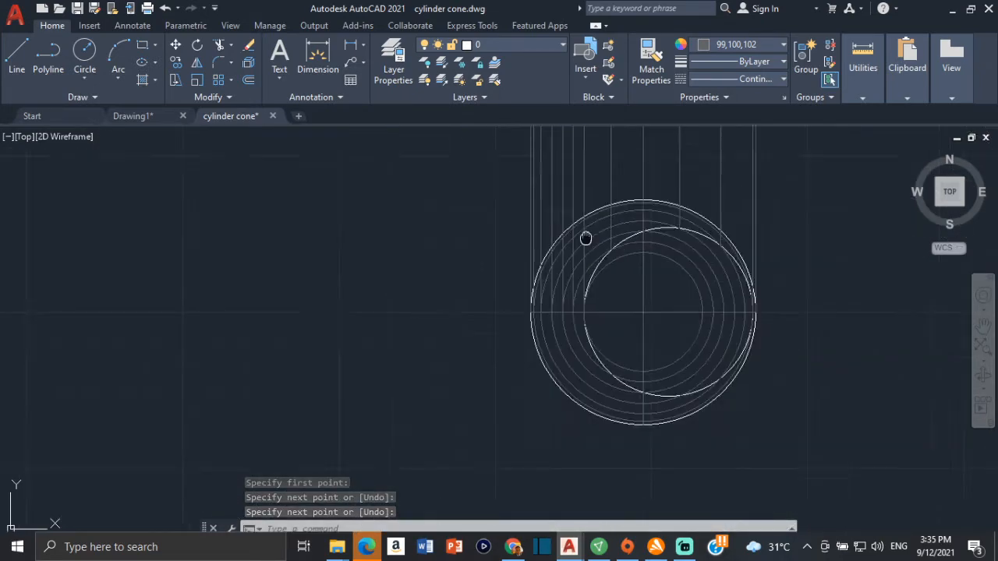
middle_click_drag(585, 236, 630, 498)
scroll(572, 339, "up", 4)
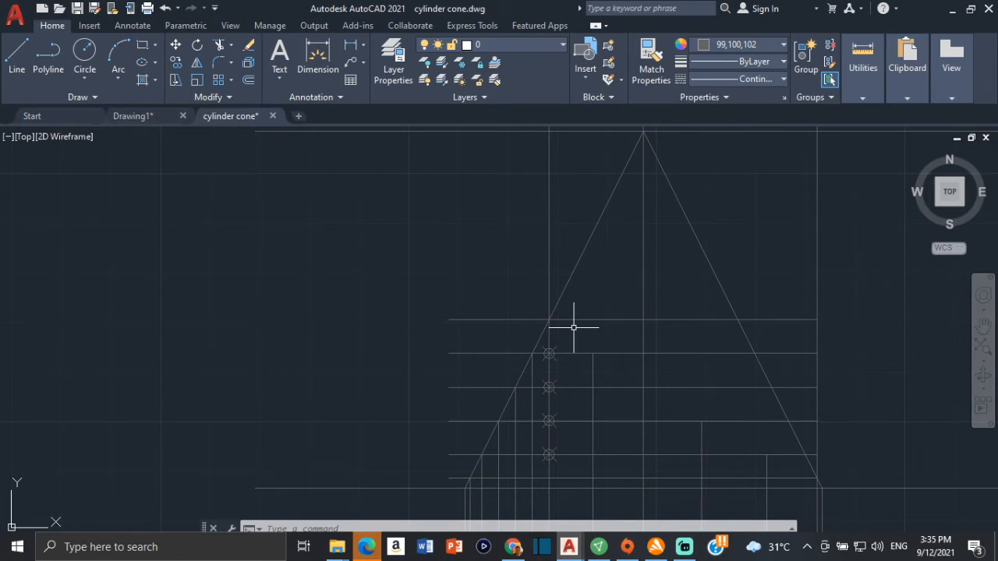
left_click(755, 44)
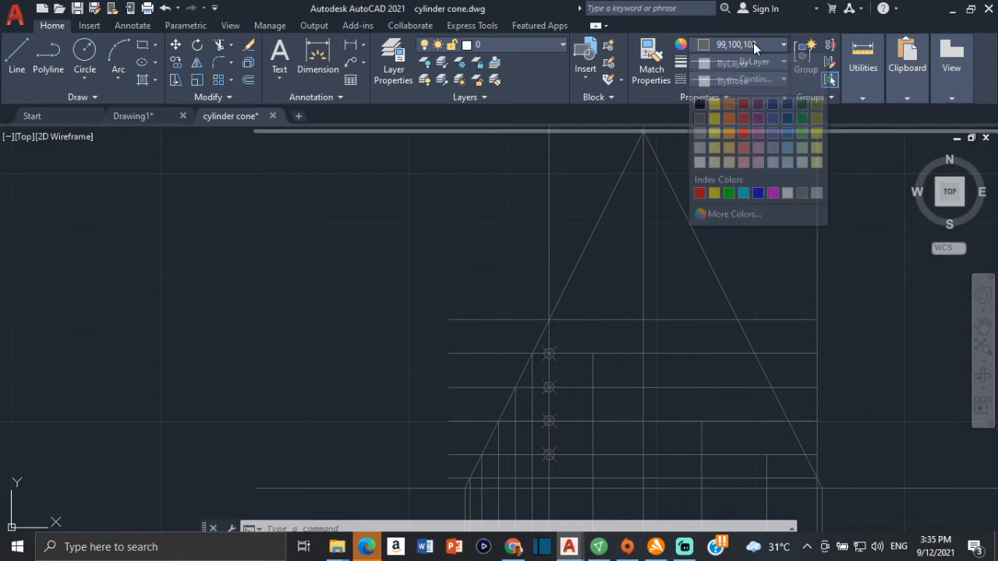
left_click(700, 163)
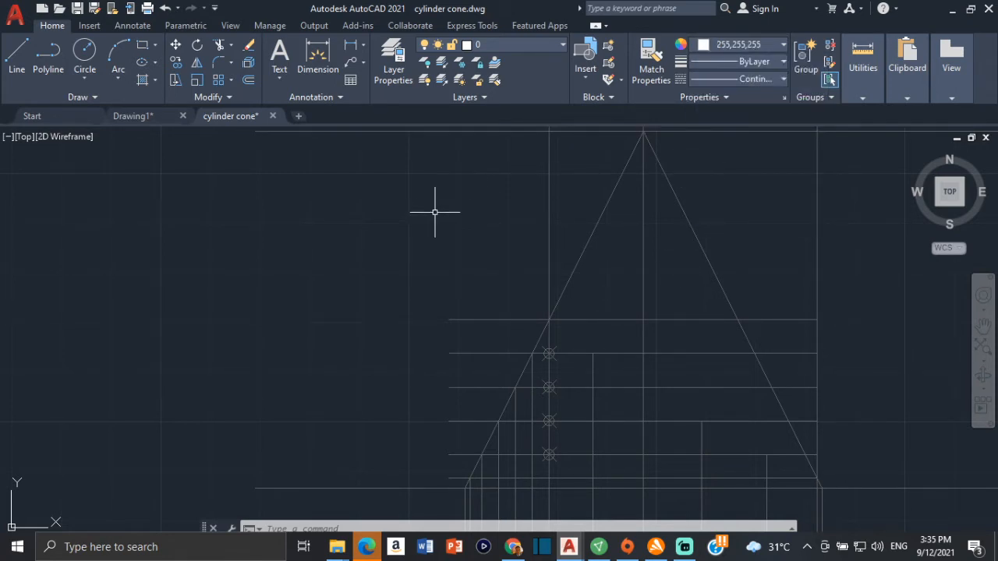
- Start a fit-point spline where the cylinder's left edge crosses the cone's slanted side on the uppermost section line
key("Escape")
key("Escape")
type("PL")
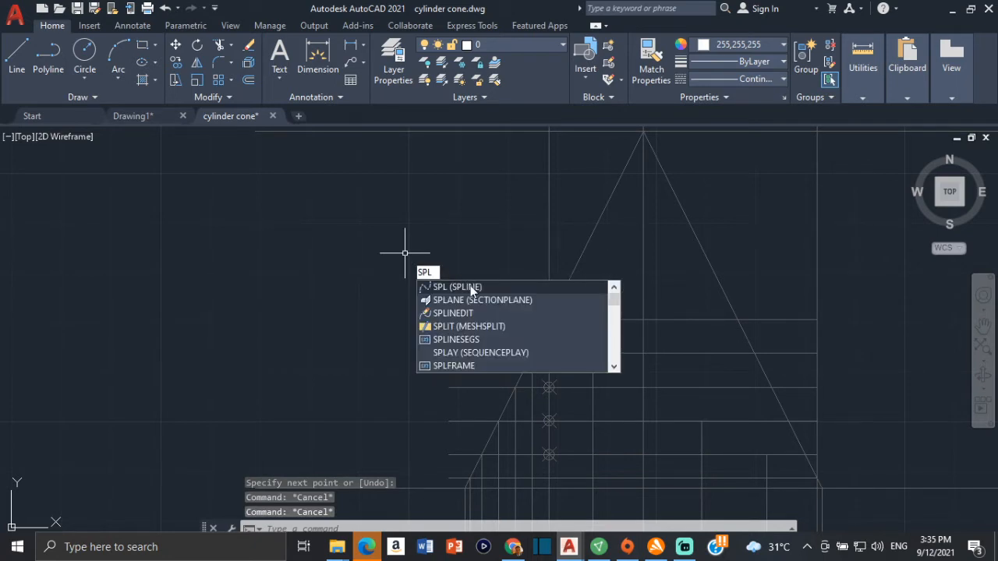
left_click(472, 288)
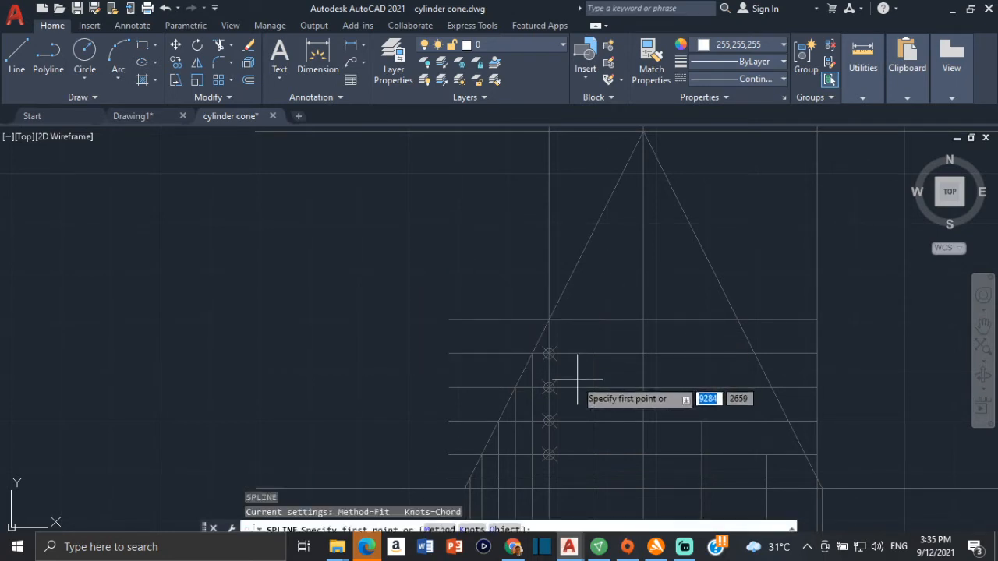
scroll(494, 273, "up", 3)
scroll(452, 232, "up", 2)
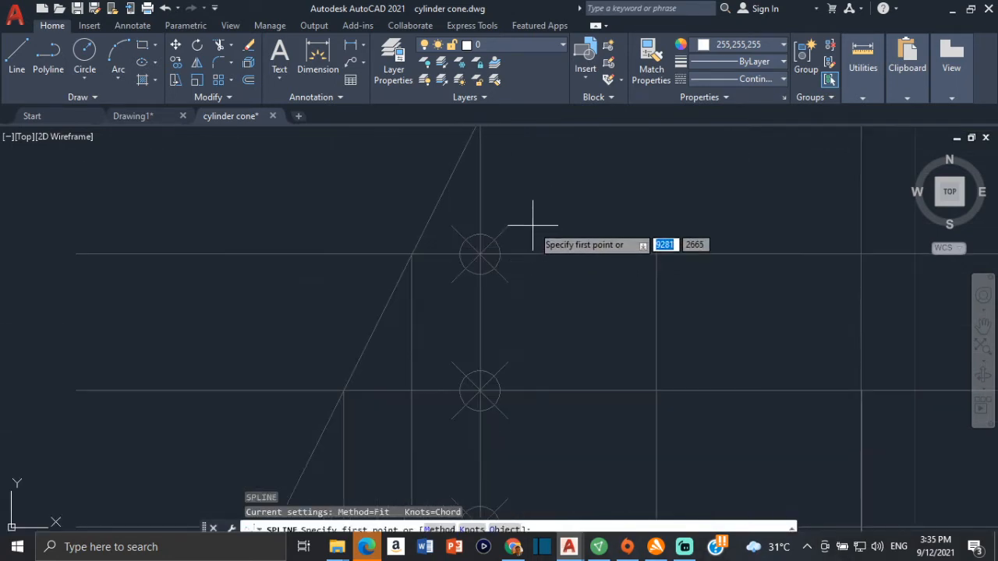
scroll(474, 335, "up", 2)
left_click(471, 269)
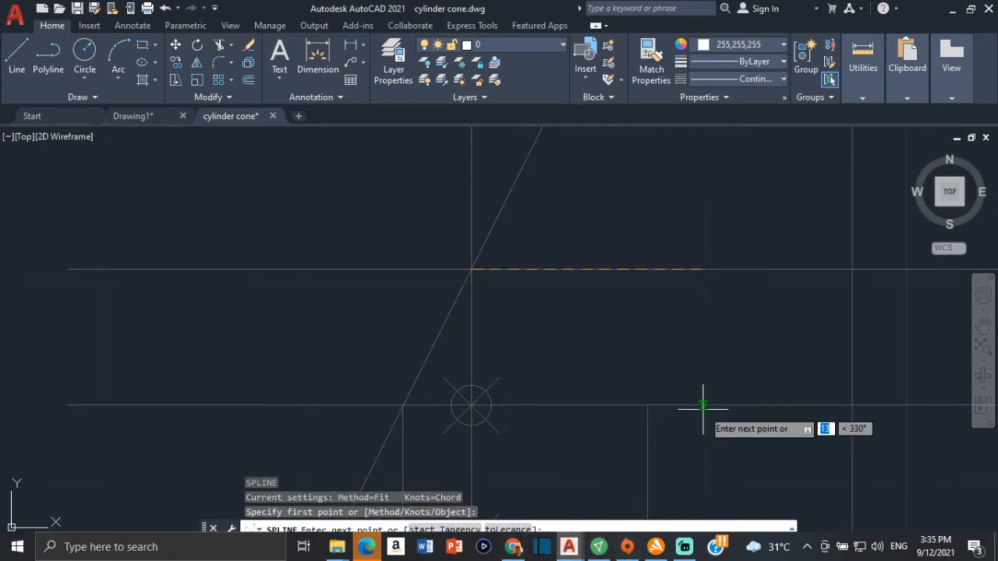
- With ortho off, run the spline through the projected crossings on the two section lines below its start point
left_click(367, 548)
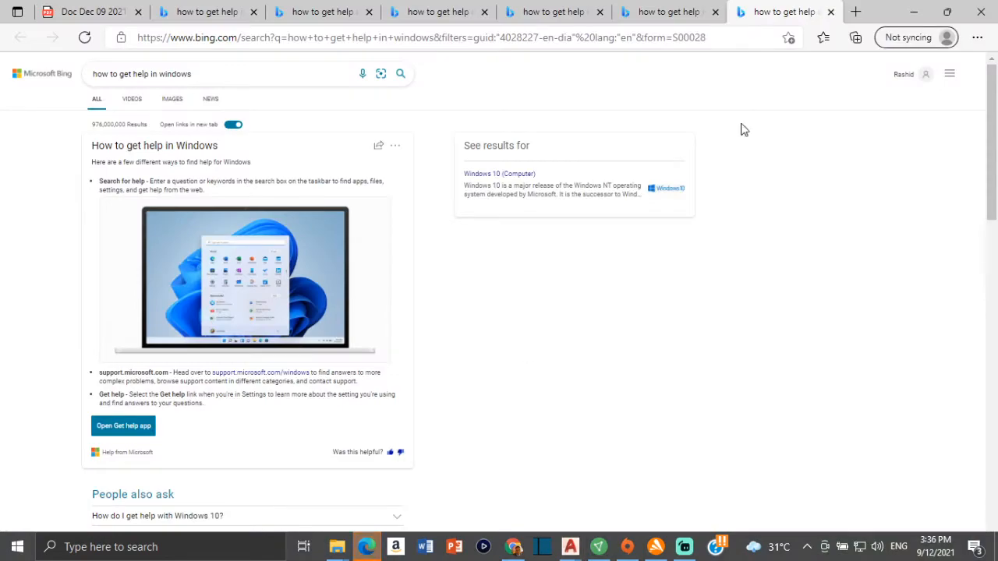
left_click(912, 12)
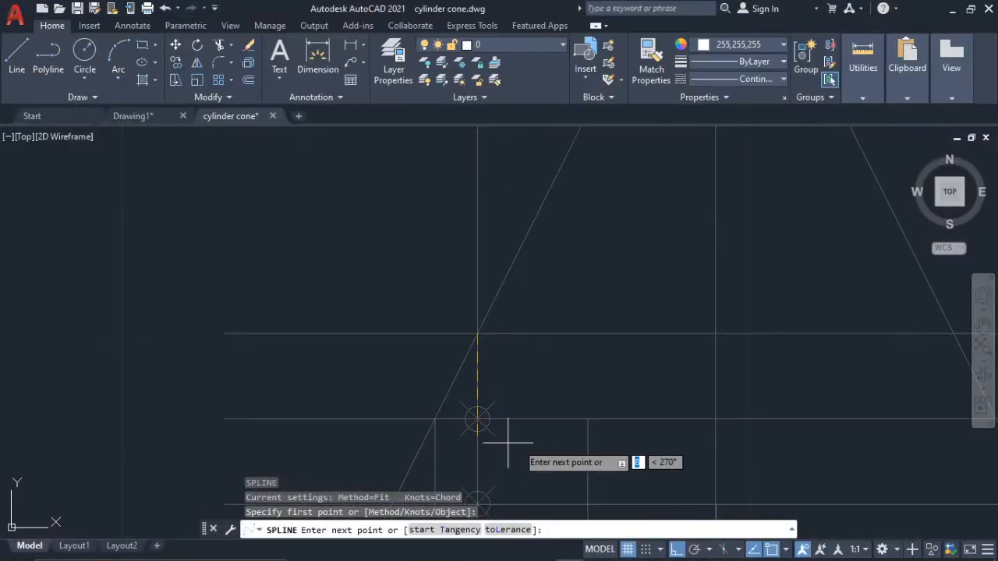
middle_click_drag(512, 406, 490, 349)
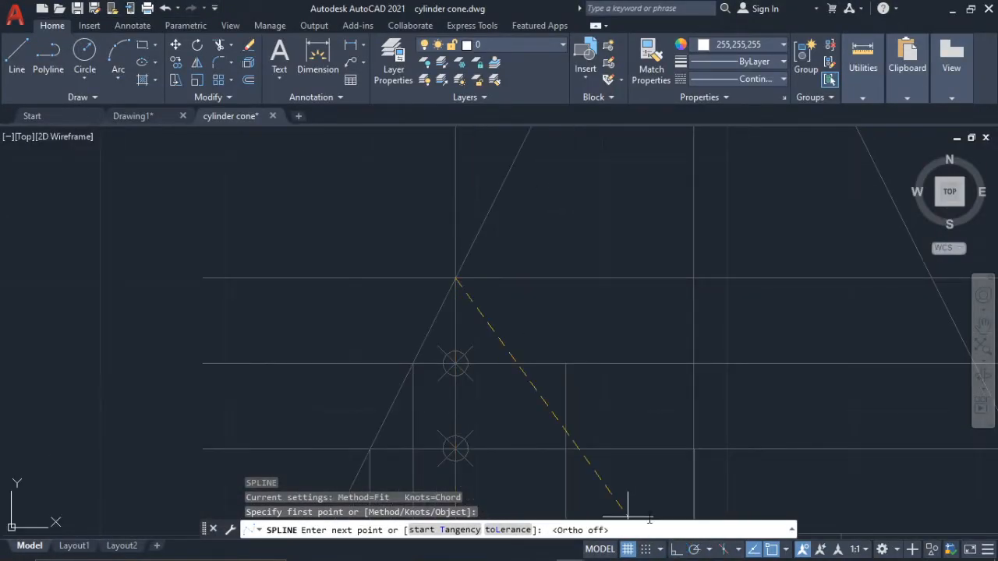
left_click(565, 362)
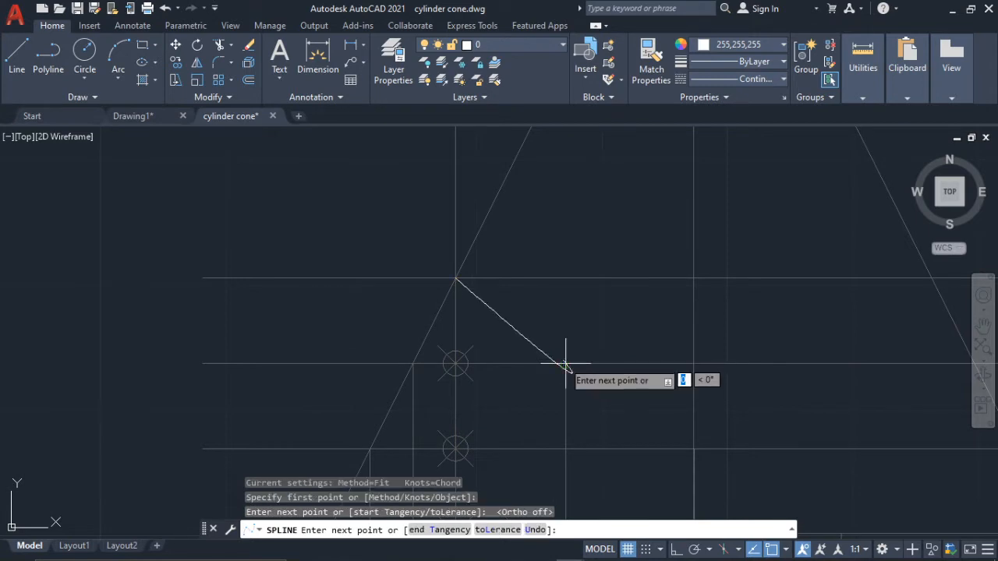
left_click(455, 278)
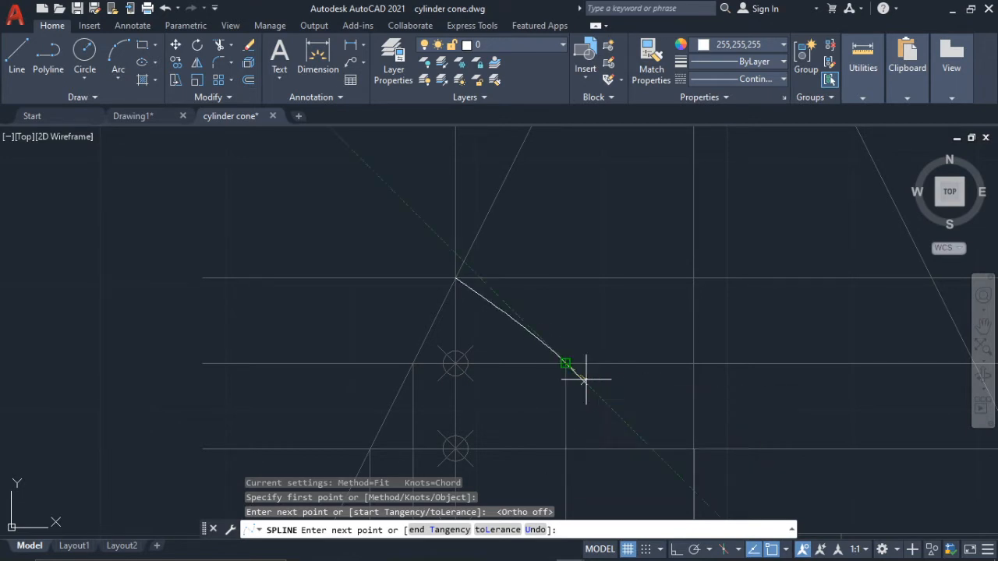
middle_click_drag(764, 459, 613, 372)
scroll(613, 372, "up", 2)
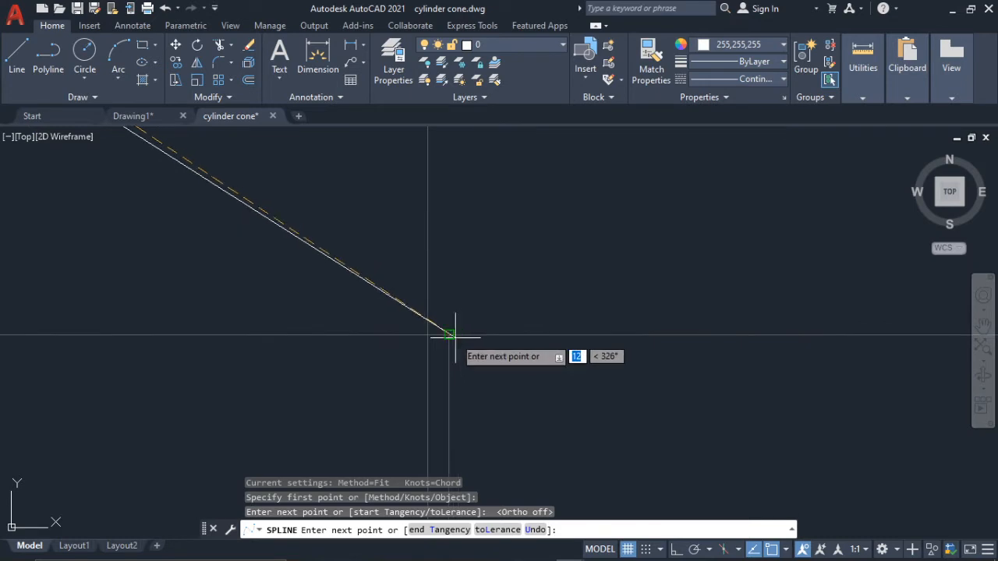
left_click(450, 332)
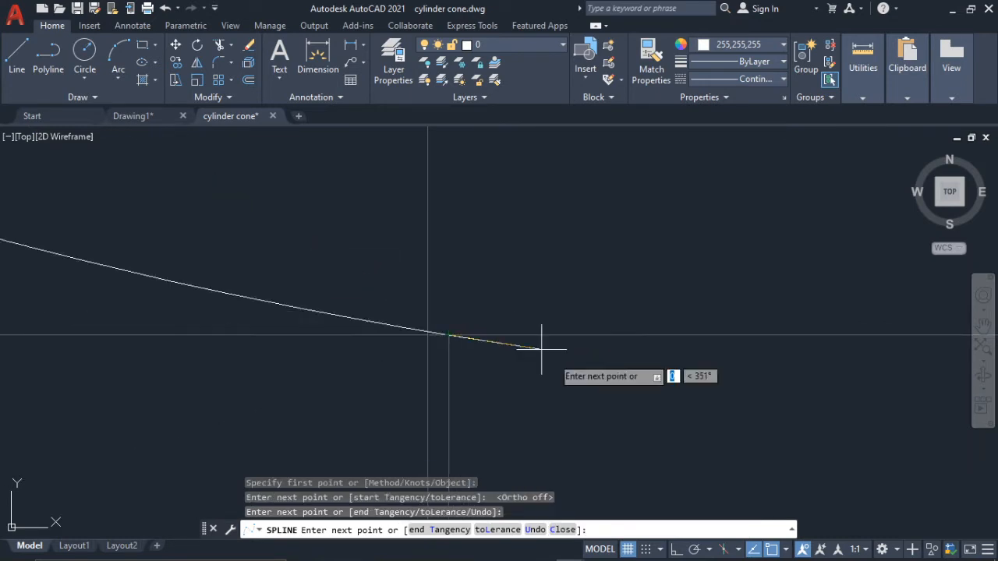
- Continue the spline through the next two projected crossings, ending where the cylinder's right edge crosses the cone side on the lowest section line
scroll(577, 383, "up", 3)
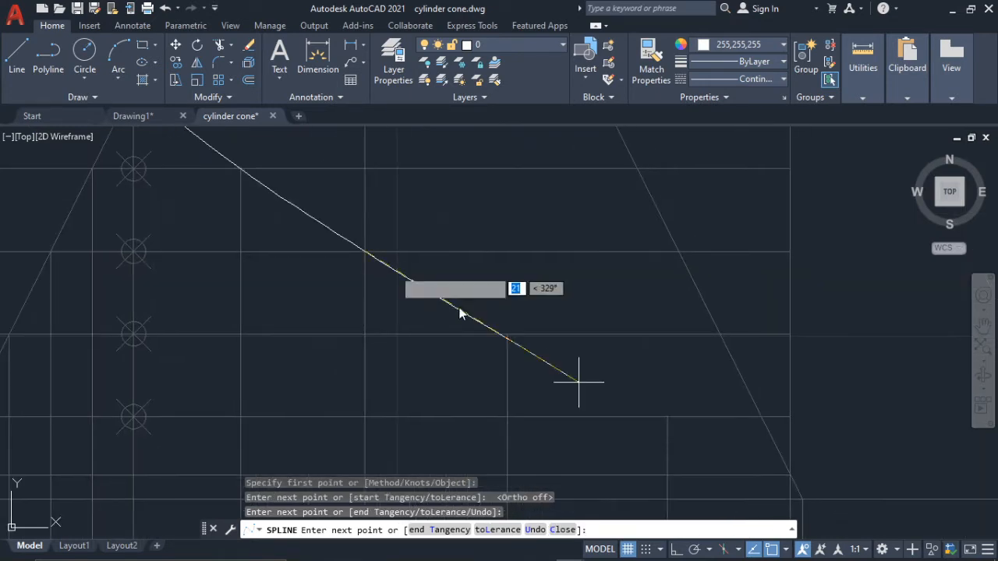
left_click(508, 328)
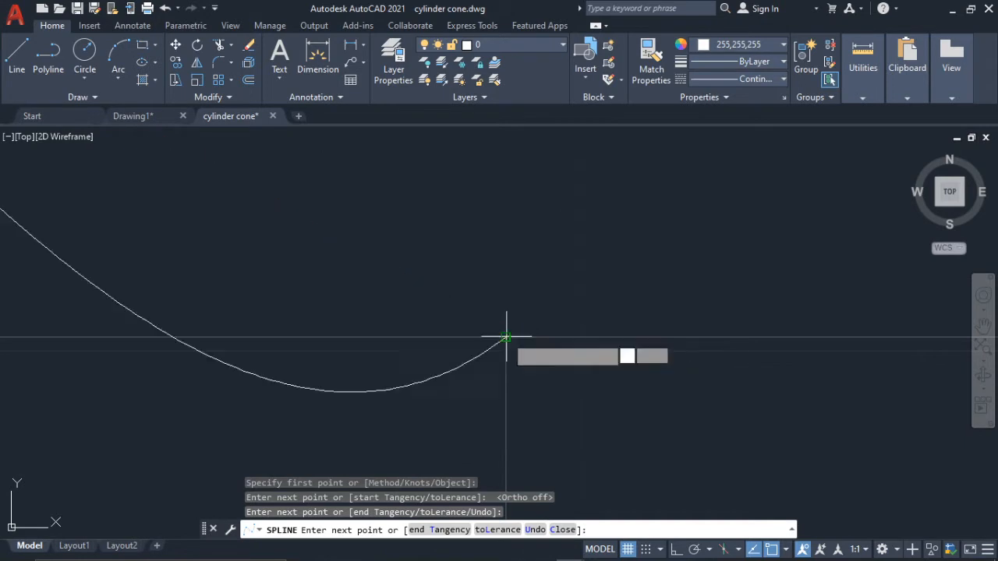
scroll(579, 352, "up", 5)
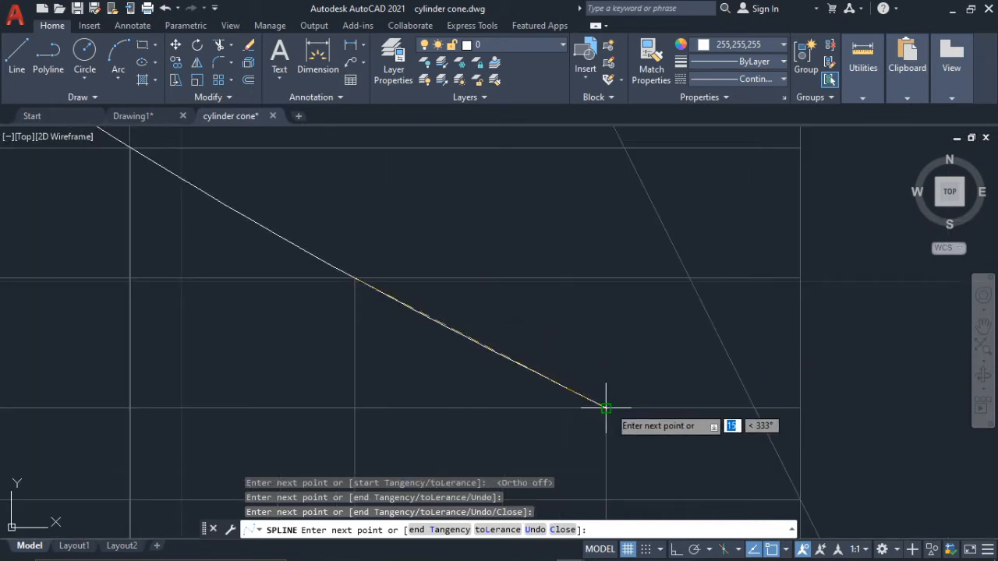
left_click(606, 407)
scroll(590, 413, "down", 2)
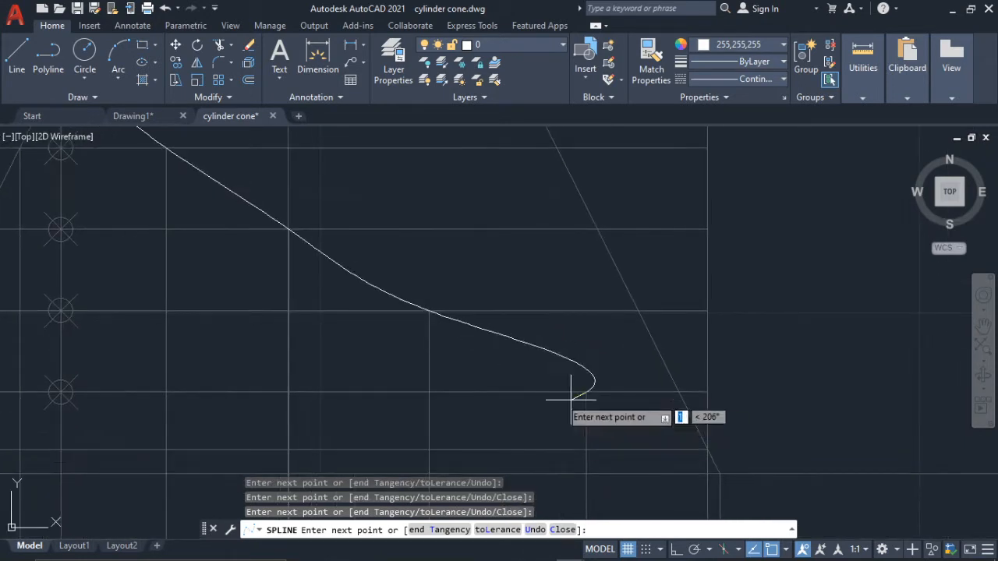
left_click(707, 450)
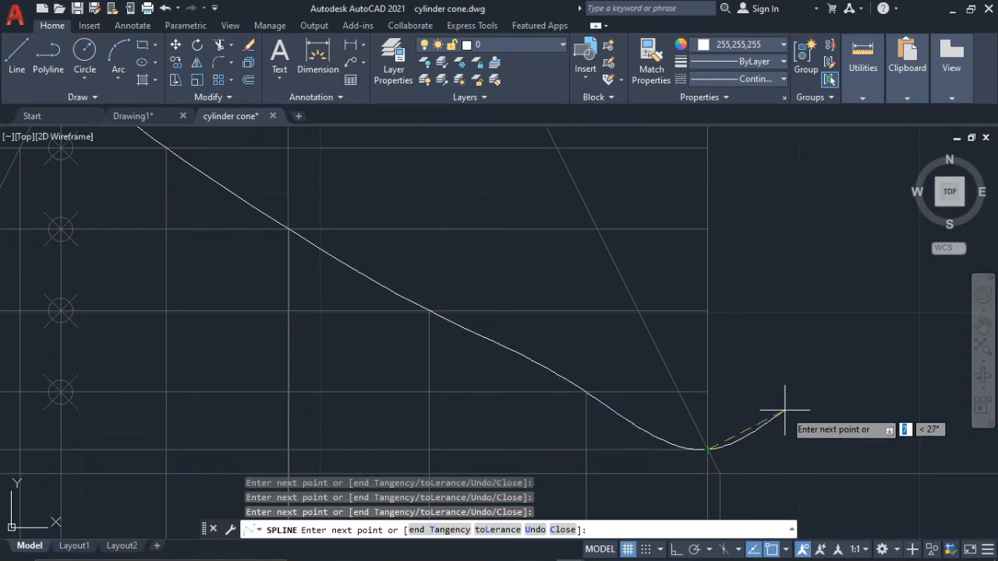
key("Return")
scroll(553, 341, "down", 4)
scroll(563, 296, "down", 3)
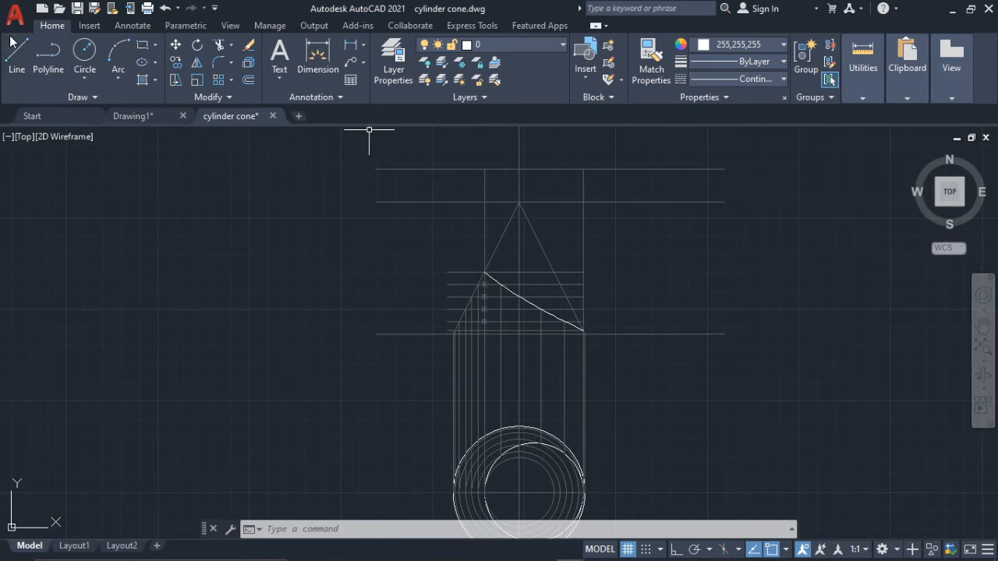
- Outline the cylinder's top edge and right edge down to the spline's end, then the short cone side to the base's right corner
type("l")
key("Return")
scroll(559, 174, "up", 2)
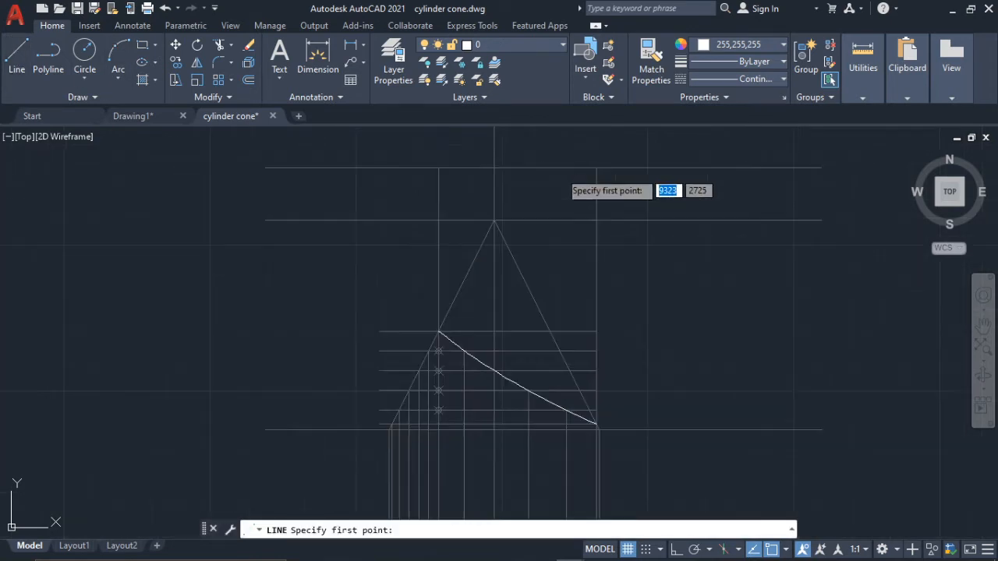
left_click(439, 167)
left_click(596, 167)
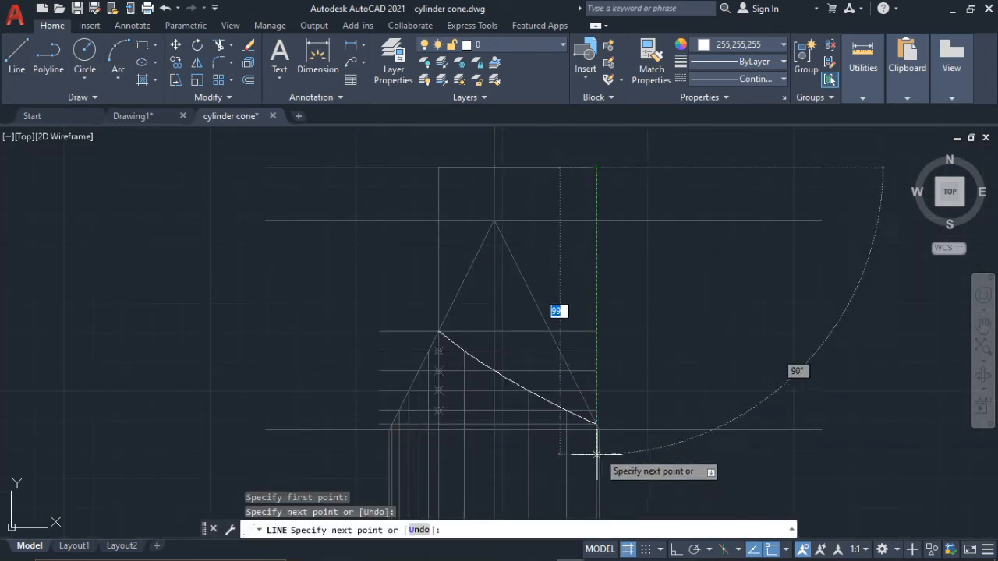
scroll(592, 421, "up", 3)
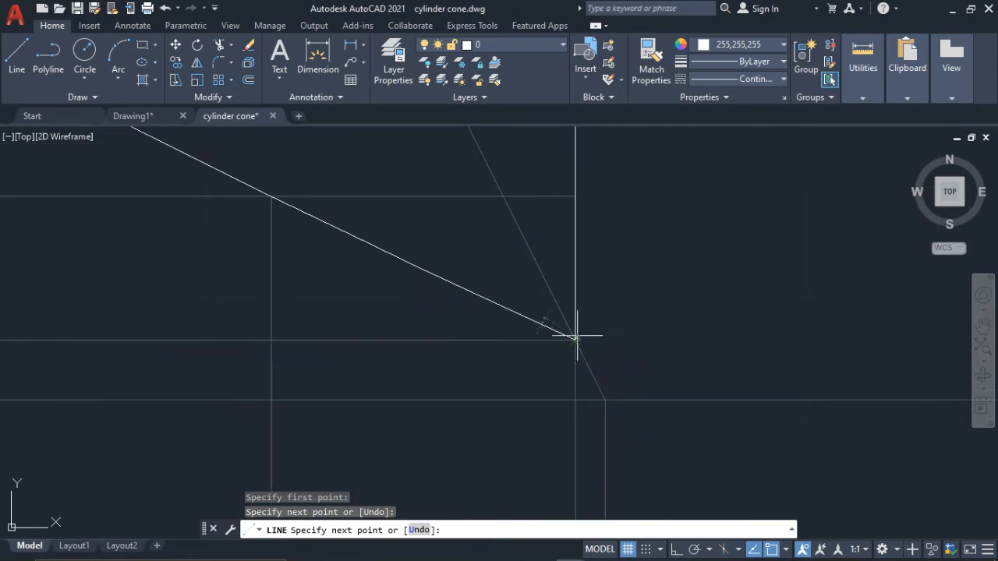
left_click(575, 340)
left_click(605, 400)
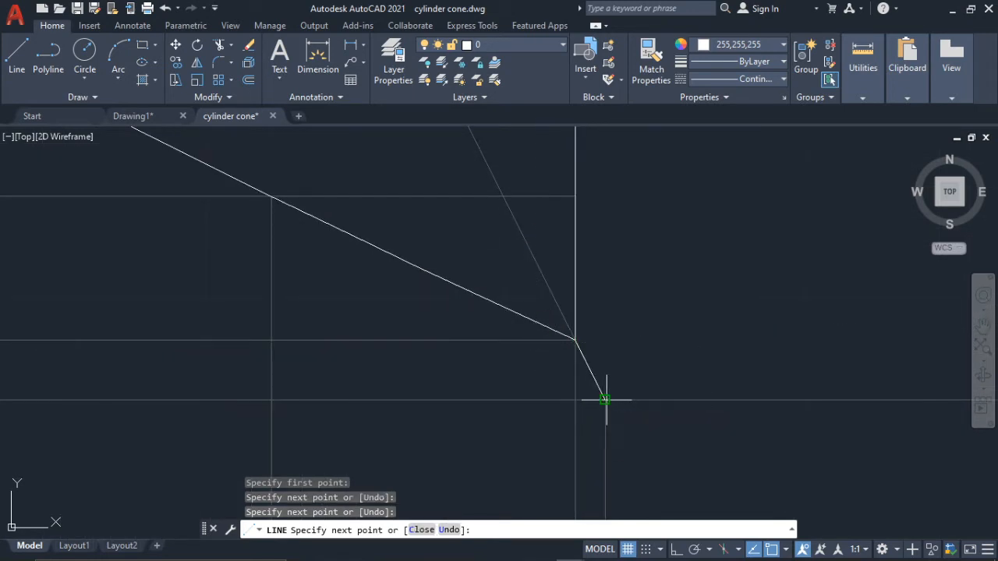
- Continue the outline along the cone base, up its left side to the spline's start, and up the cylinder's left edge to the top
scroll(601, 406, "down", 4)
scroll(298, 380, "up", 4)
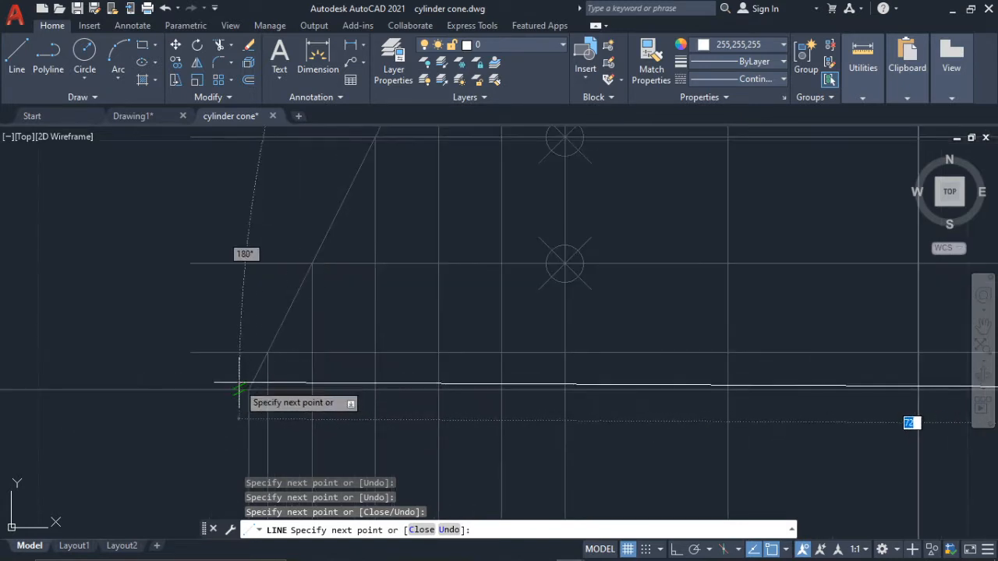
left_click(245, 393)
scroll(245, 394, "down", 2)
middle_click_drag(280, 345, 312, 336)
scroll(423, 195, "down", 2)
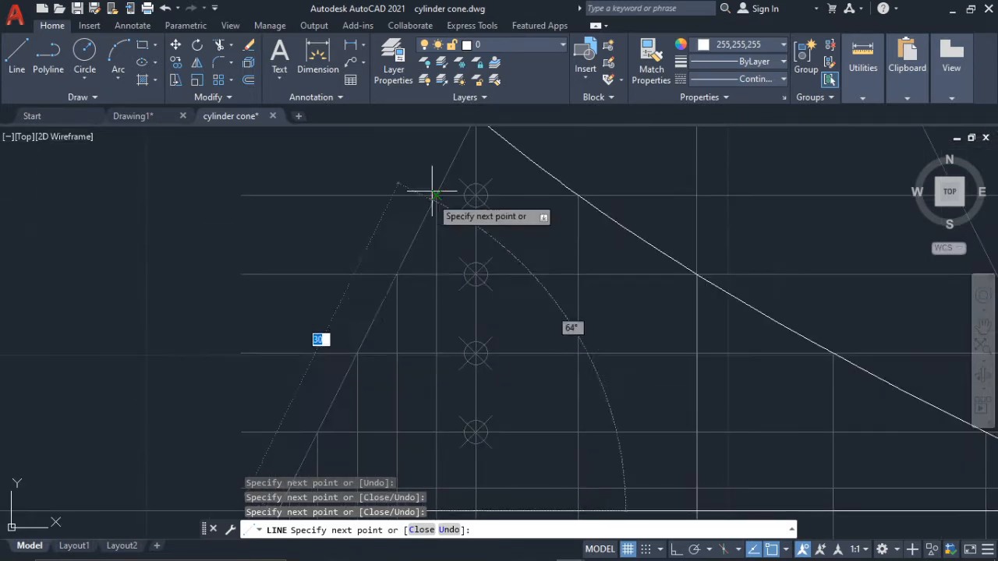
scroll(390, 371, "up", 2)
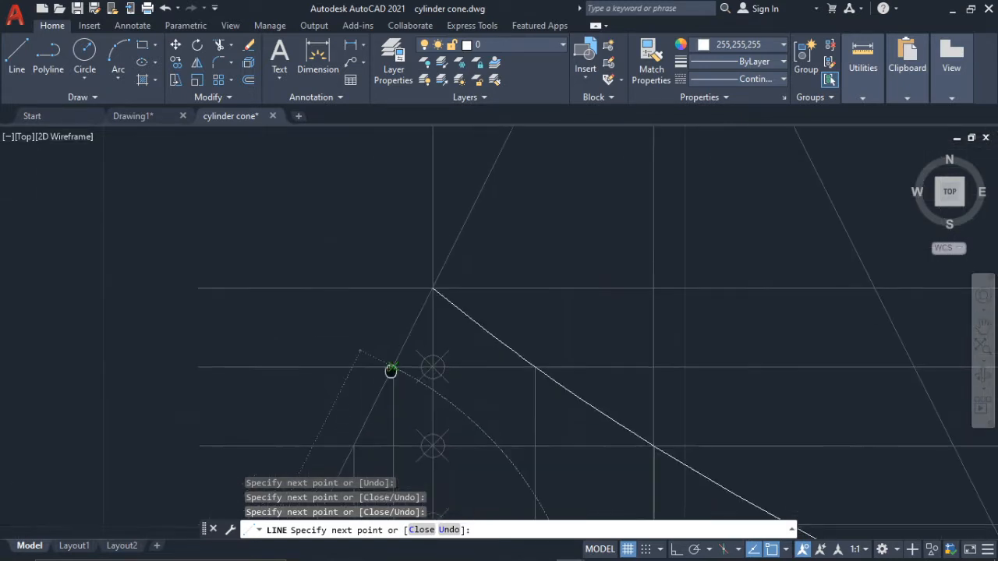
left_click(432, 290)
scroll(443, 236, "up", 4)
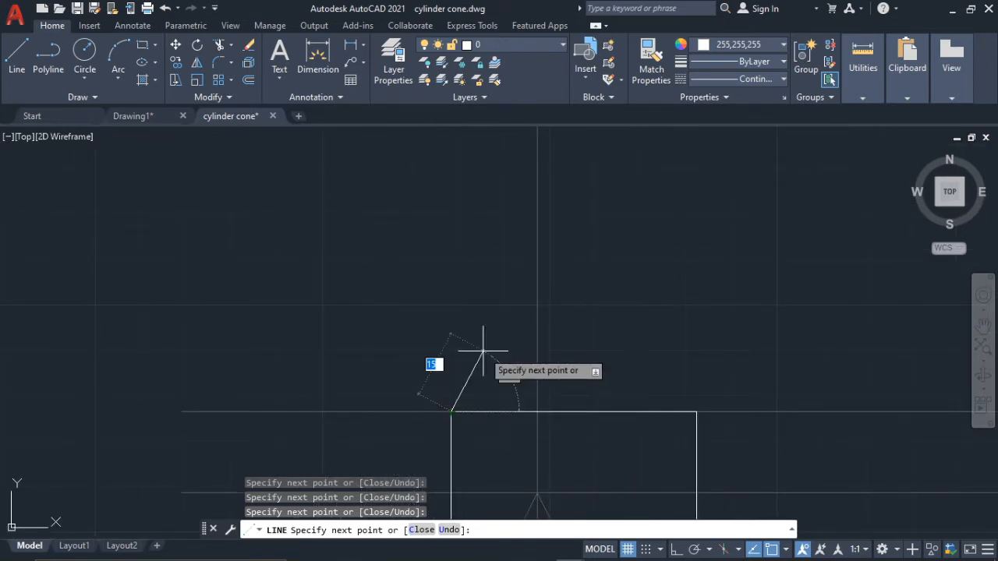
key("Escape")
- Examine the outlined front view with its intersection curve and the plan circles below it
scroll(499, 390, "down", 5)
scroll(486, 312, "up", 3)
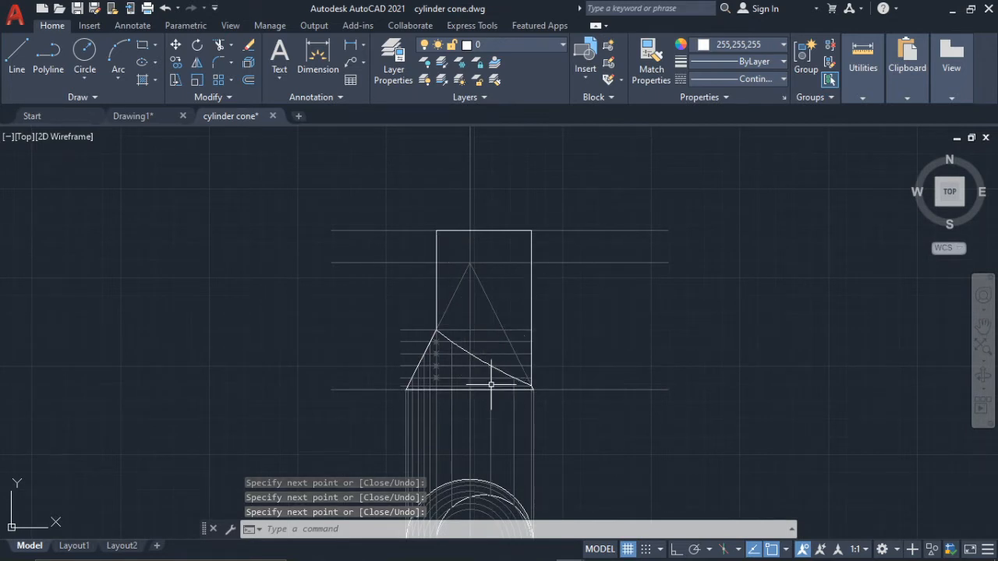
middle_click_drag(492, 385, 458, 296)
middle_click_drag(473, 427, 444, 248)
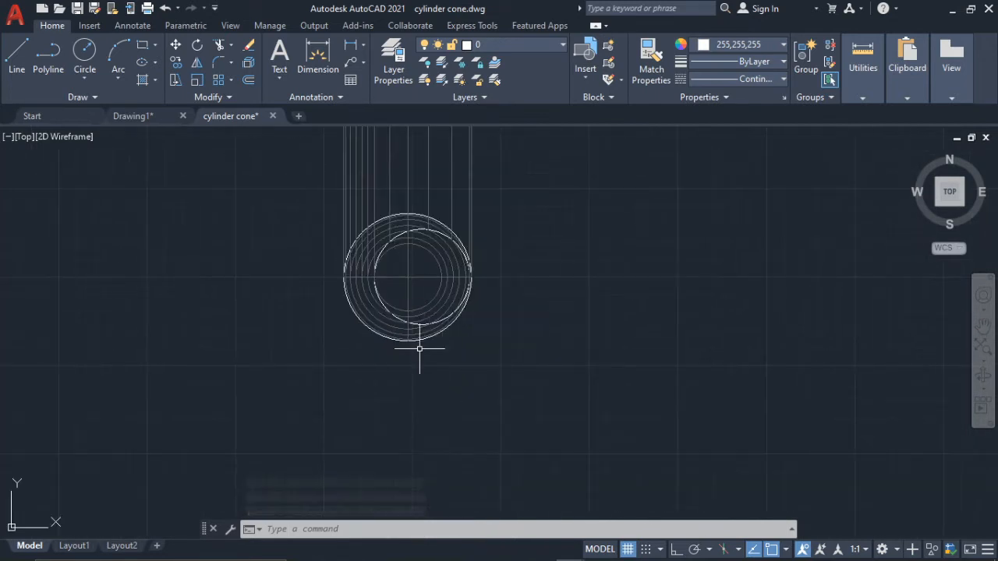
scroll(498, 188, "down", 2)
middle_click_drag(498, 188, 518, 355)
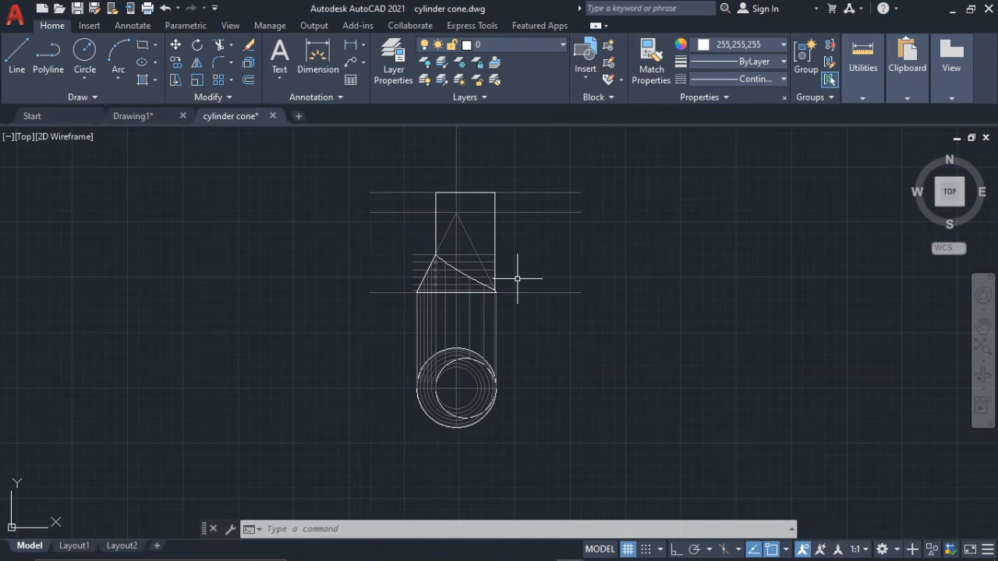
scroll(515, 268, "up", 4)
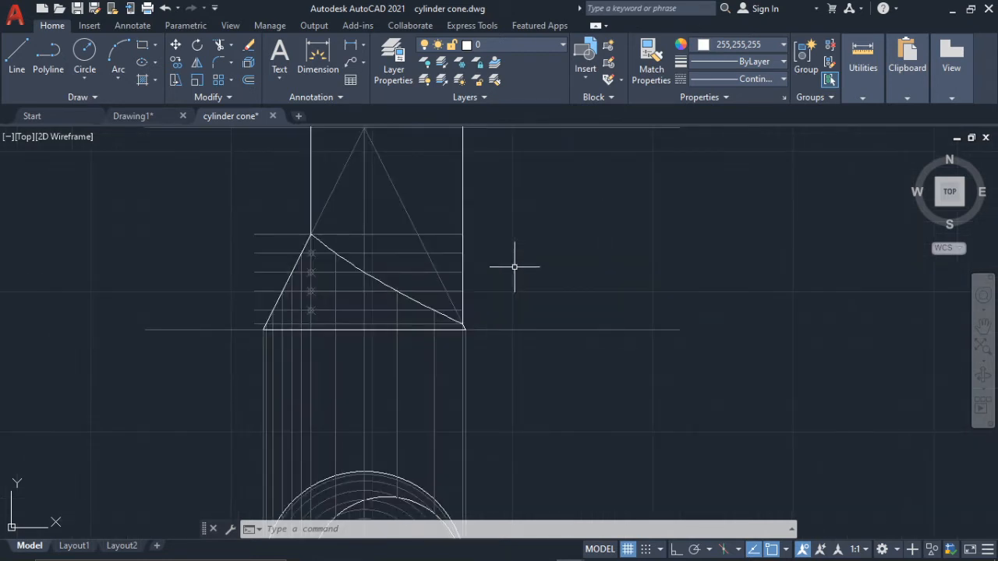
scroll(571, 209, "down", 4)
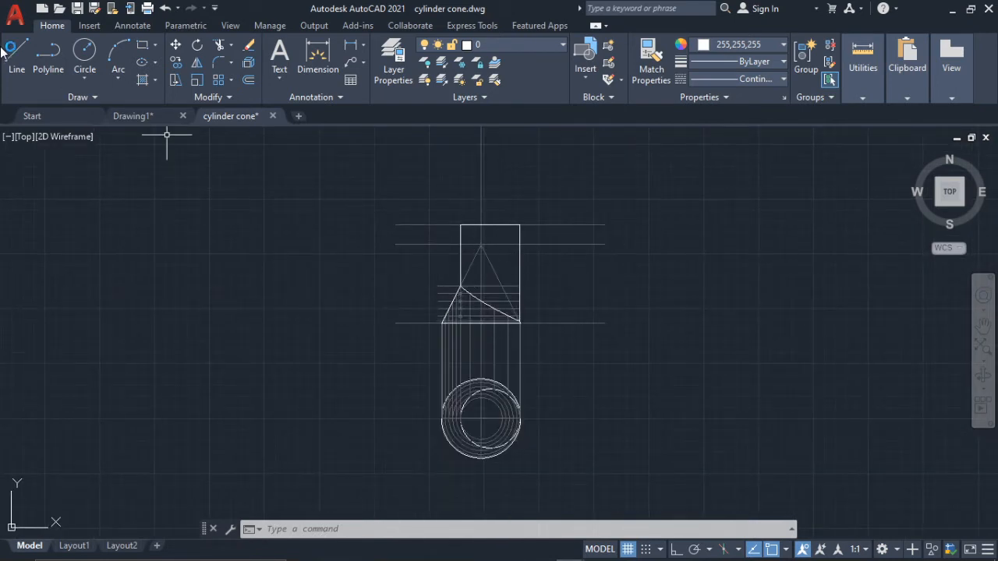
- Set the current drawing colour to grey (99,100,102) and start a line at the right corner of the cone base
left_click(751, 48)
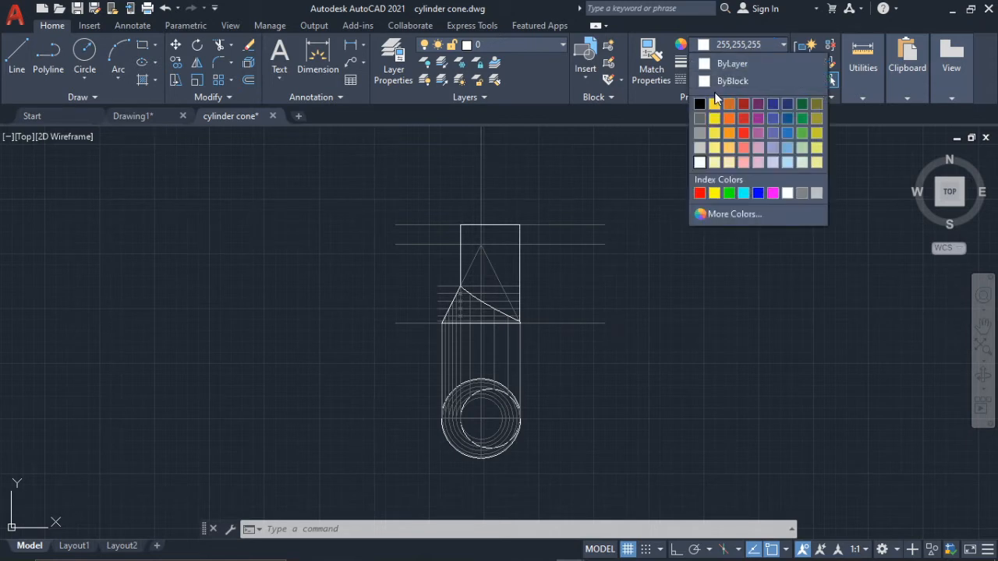
left_click(697, 118)
left_click(17, 62)
scroll(535, 345, "up", 5)
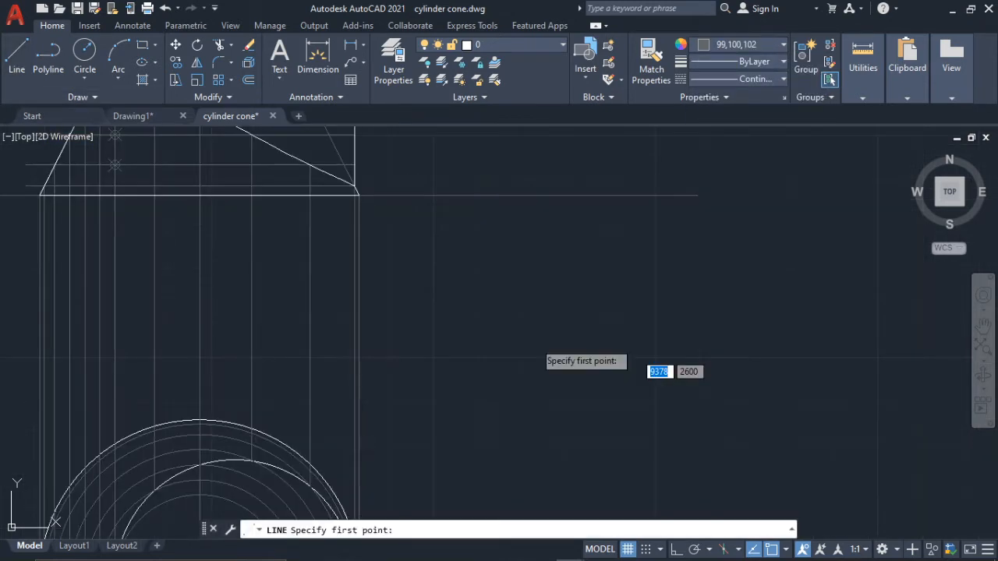
scroll(343, 207, "up", 2)
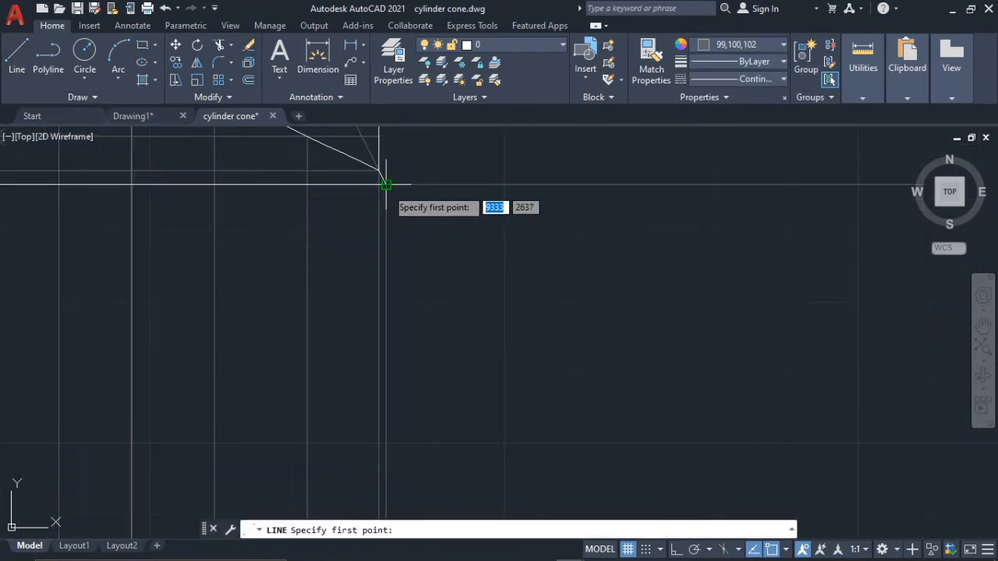
left_click(380, 184)
scroll(499, 343, "down", 4)
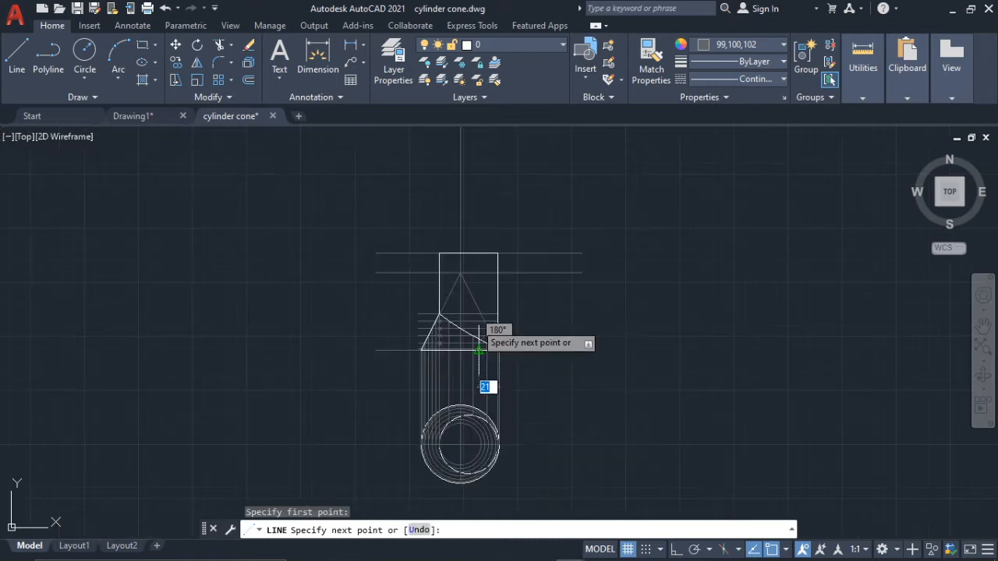
- Turn on polar tracking with 45-degree increments and draw the line diagonally down to the right from the base corner
left_click(700, 548)
left_click(710, 549)
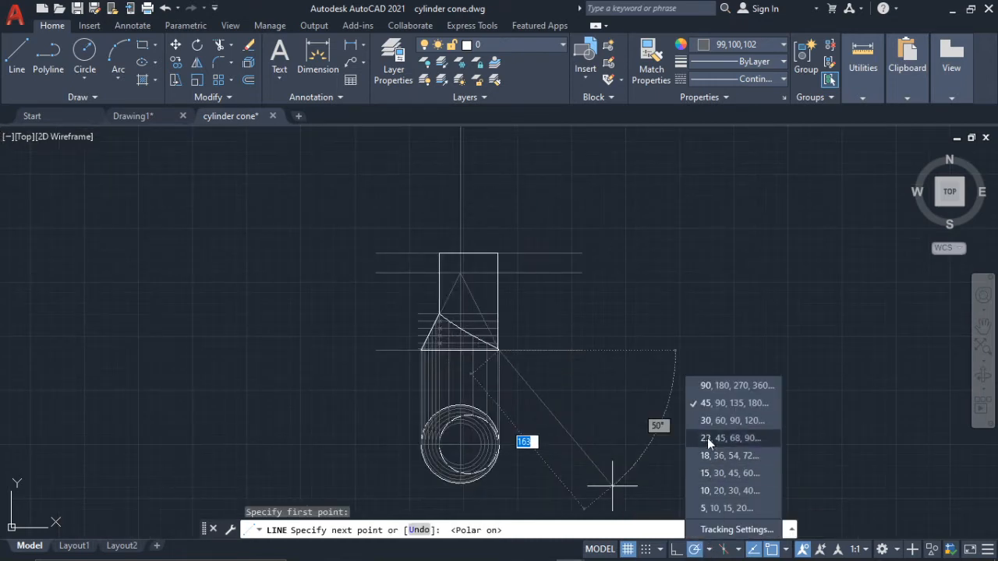
left_click(719, 402)
scroll(590, 167, "down", 2)
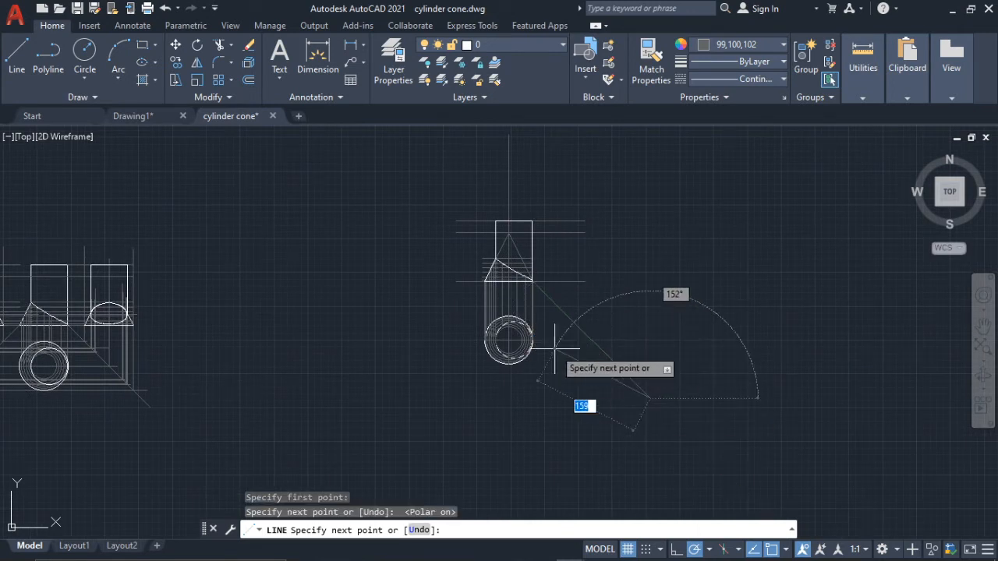
key("Escape")
- Draw a horizontal line from the top of the plan's outer circle to a point beyond the 45-degree line
scroll(543, 325, "up", 3)
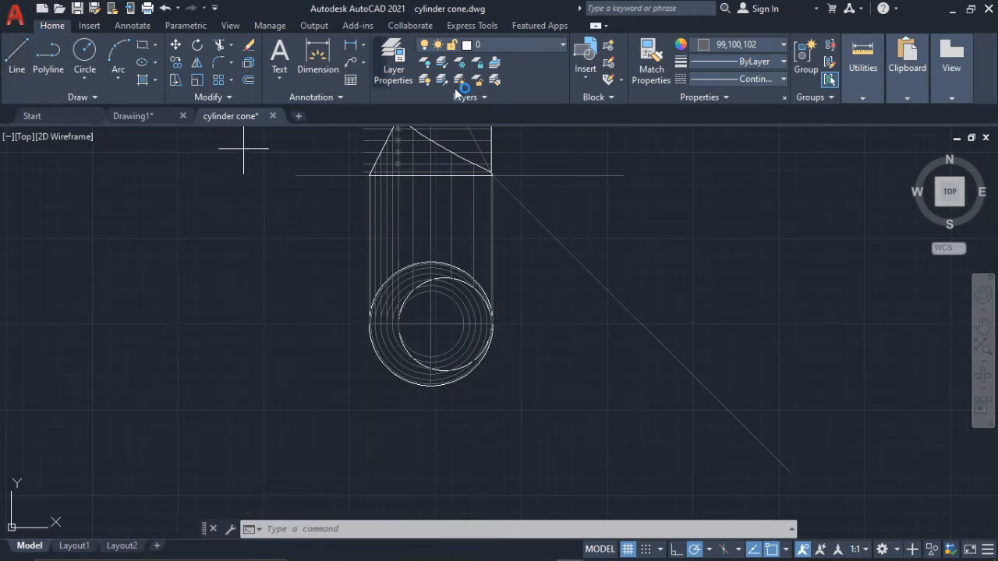
key("Return")
mouse_move(519, 196)
middle_mouse_down()
mouse_move(510, 309)
mouse_move(468, 368)
middle_mouse_up()
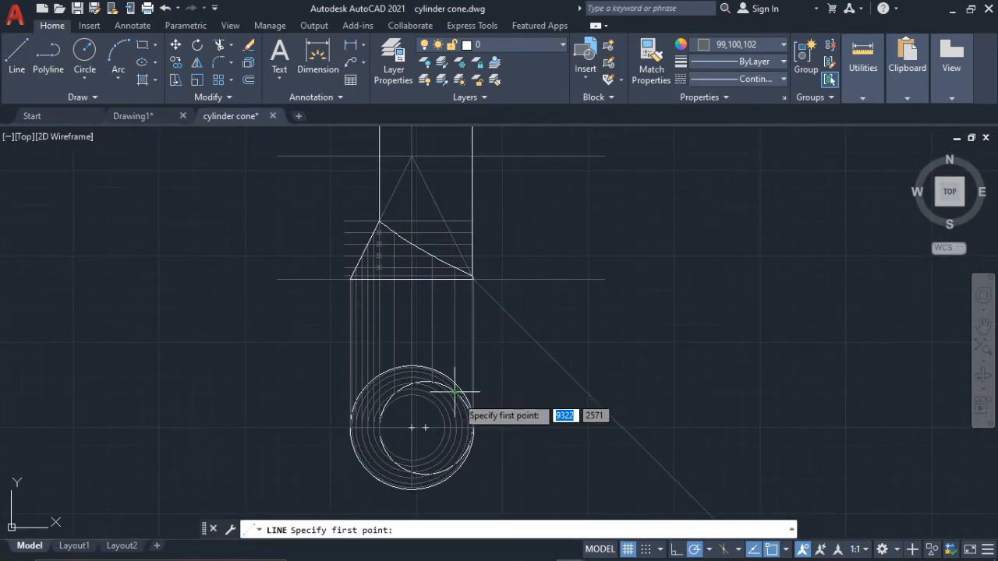
scroll(456, 396, "up", 5)
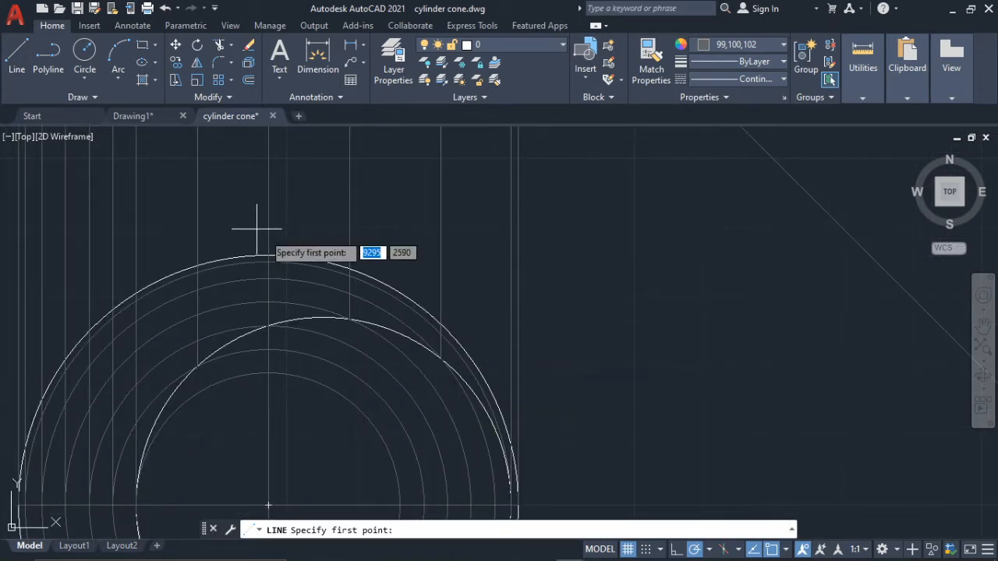
scroll(356, 245, "down", 2)
scroll(309, 248, "up", 4)
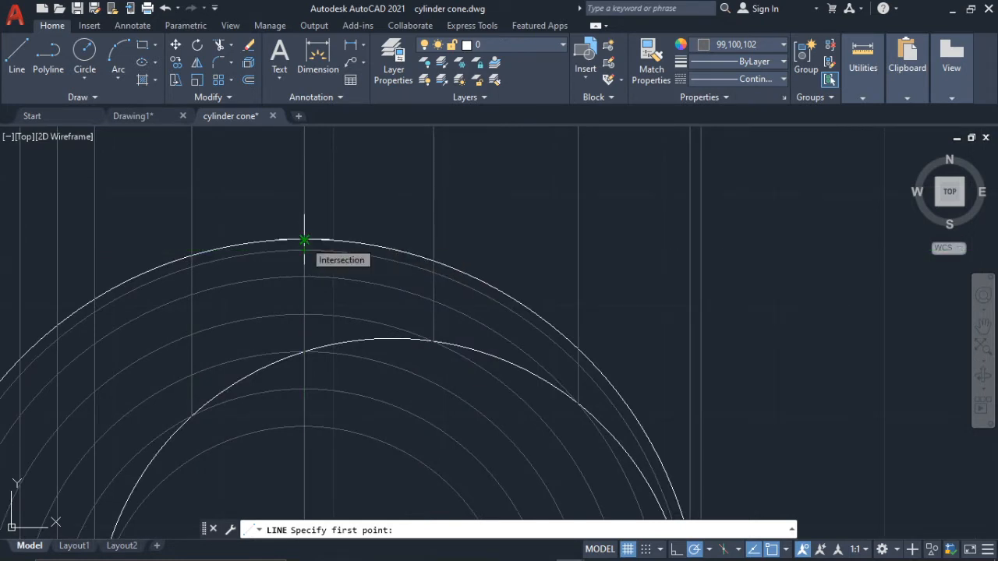
left_click(304, 240)
scroll(404, 242, "down", 5)
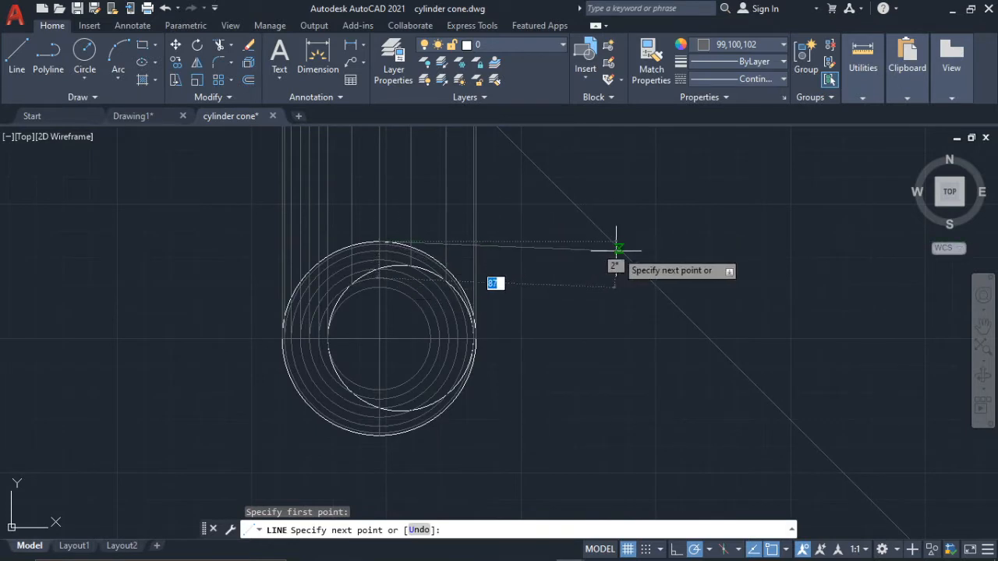
left_click(696, 241)
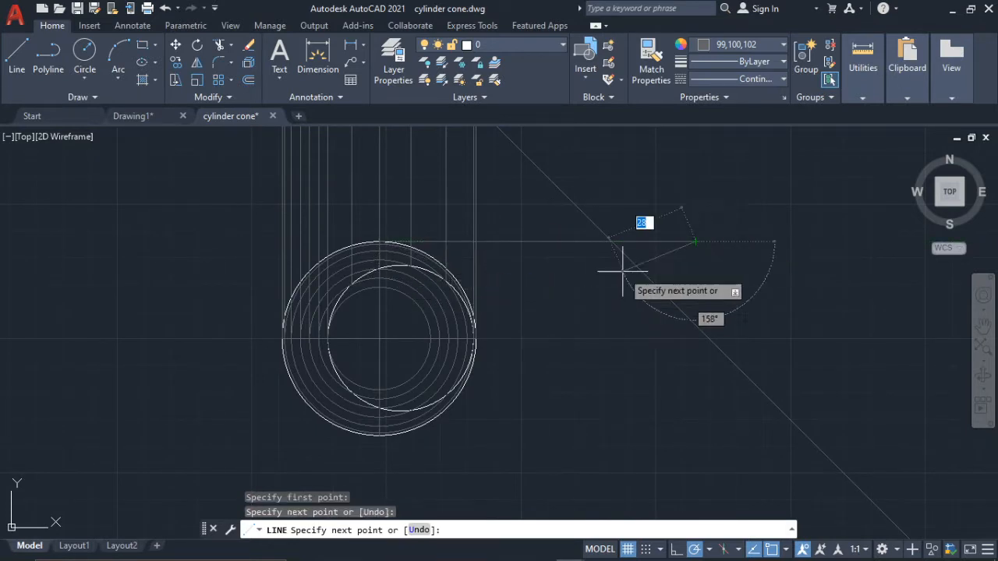
left_click(475, 318)
key("Return")
left_click(421, 341)
scroll(341, 425, "up", 4)
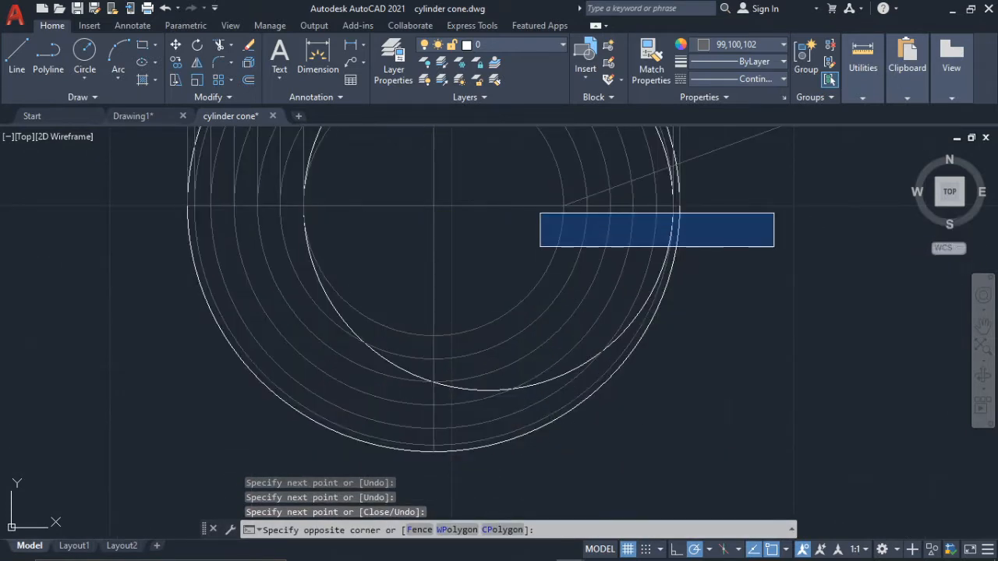
key("Escape")
- Draw a horizontal line from the bottom of the plan's outer circle to a point beyond the 45-degree line
key("Return")
scroll(468, 451, "up", 2)
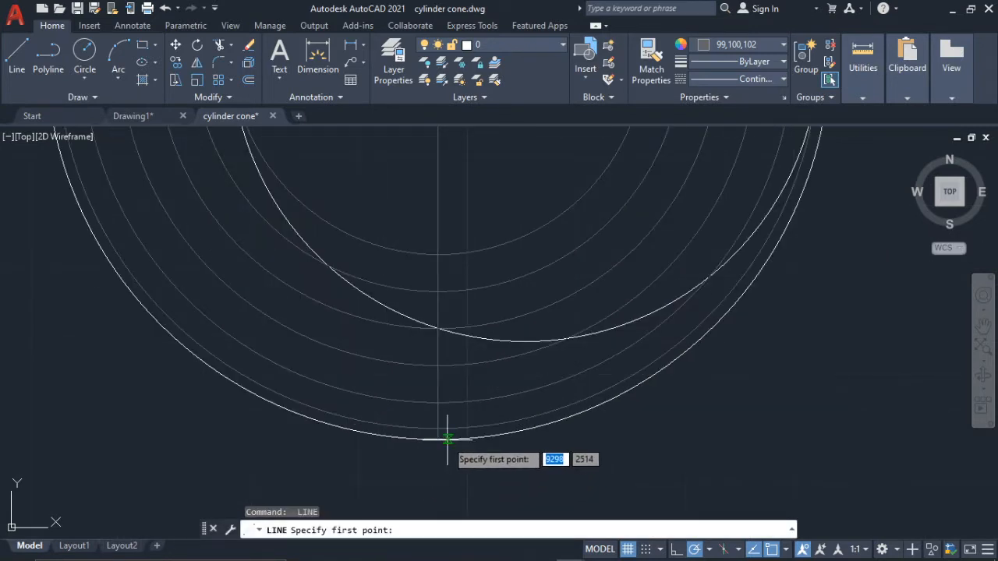
left_click(446, 440)
scroll(807, 407, "down", 4)
scroll(807, 408, "down", 2)
middle_click_drag(798, 411, 569, 411)
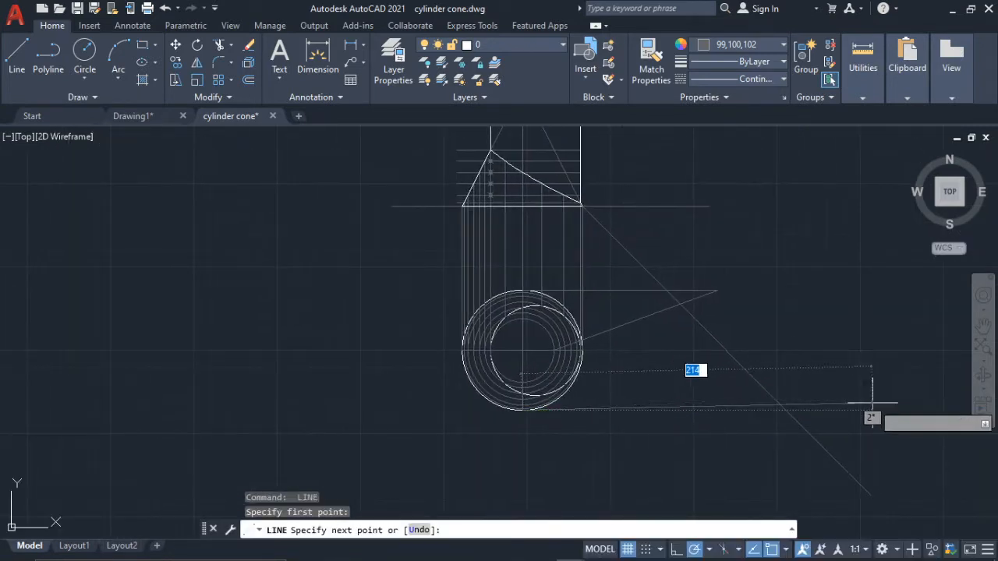
scroll(860, 411, "up", 2)
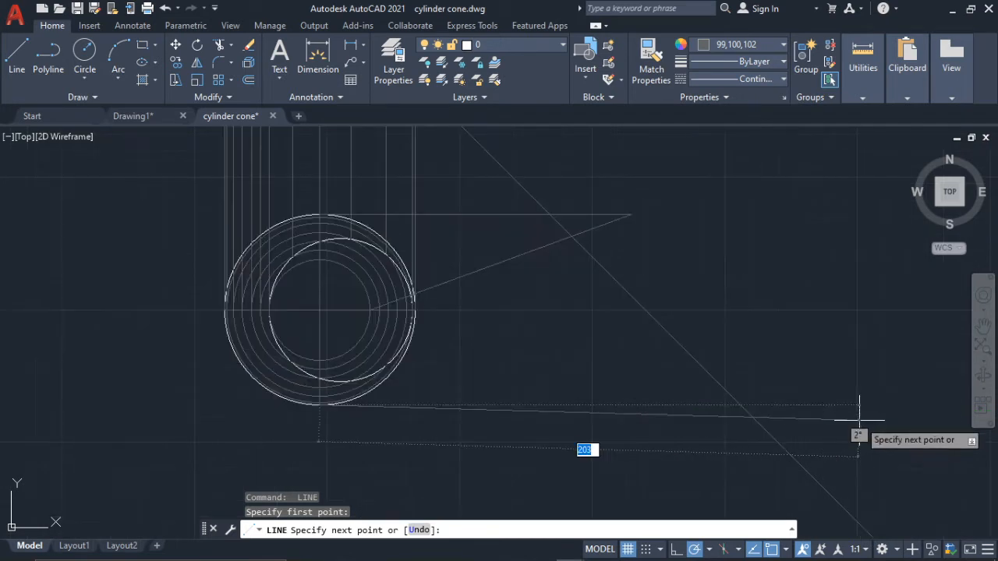
left_click(860, 405)
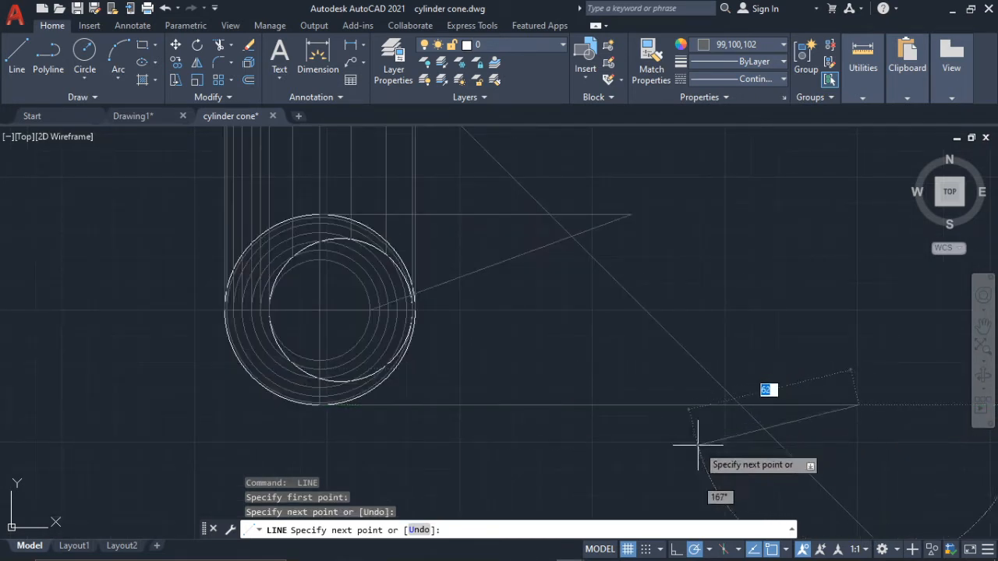
key("Escape")
- Turn on Ortho mode and delete the stray slanted line between the plan circles and the upper horizontal projector
left_click(677, 549)
key("Escape")
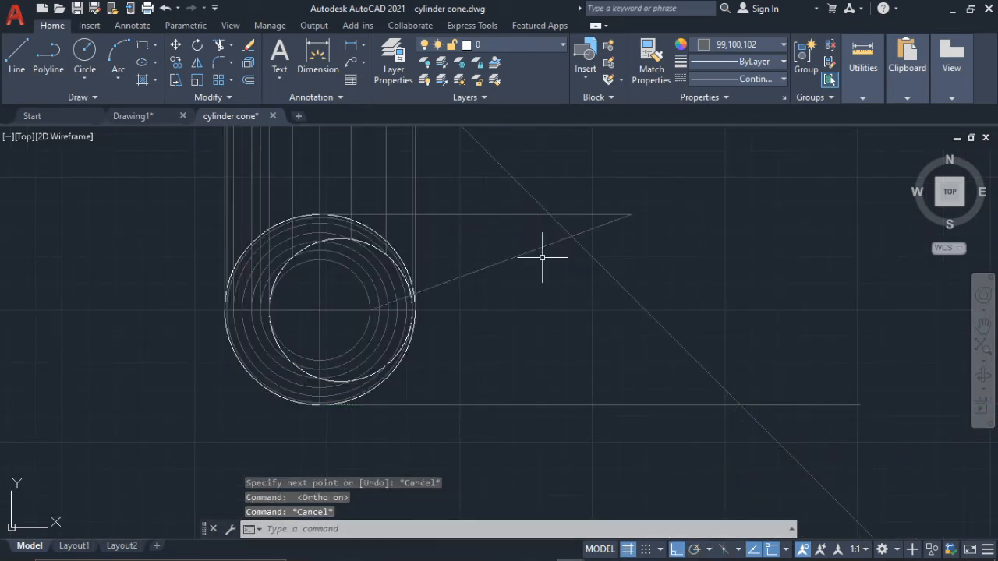
left_click(534, 246)
left_click(533, 268)
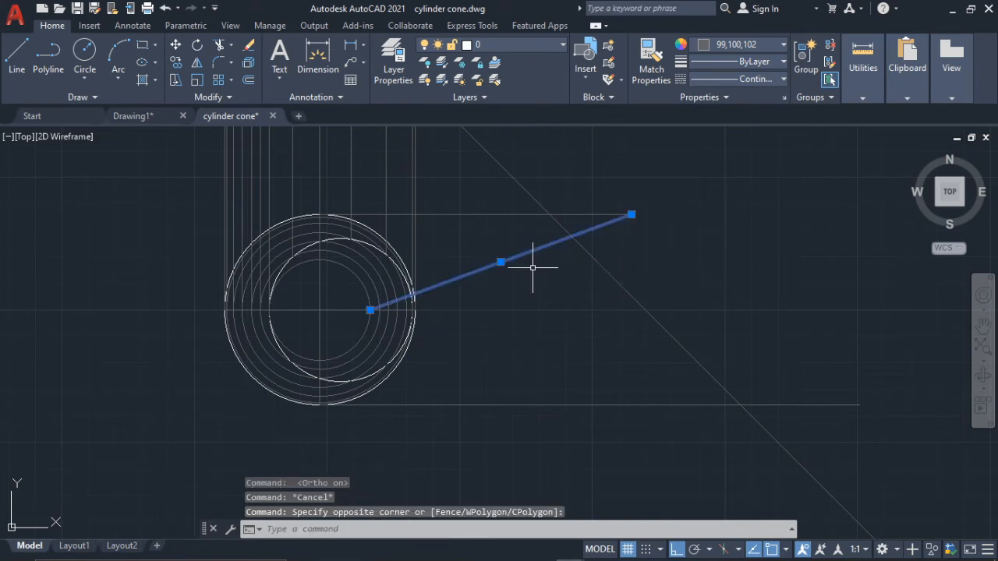
key("Delete")
- Draw a vertical line from the inner intersection curve's centre on the horizontal centre line up to just above the curve's top
left_click(12, 61)
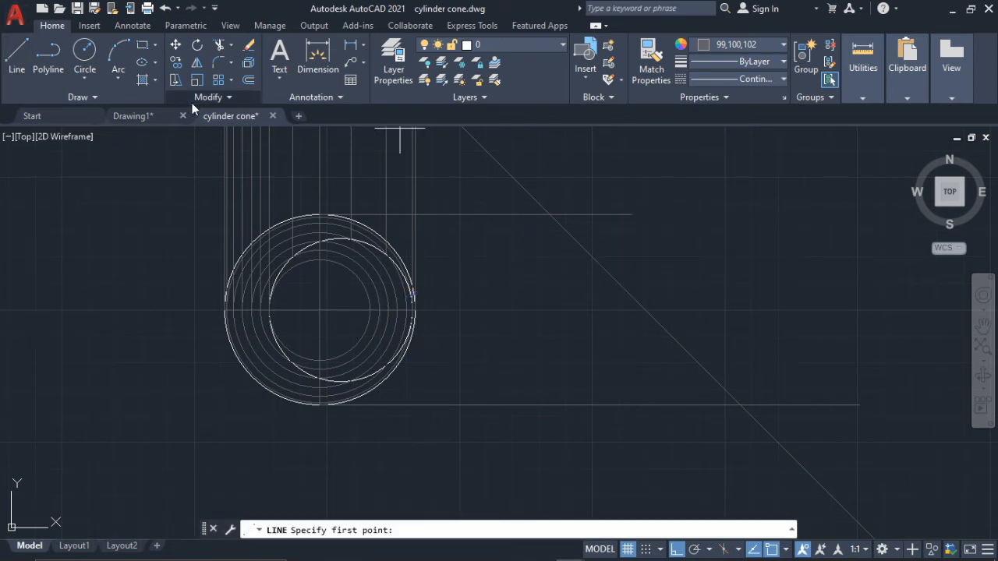
scroll(335, 226, "up", 6)
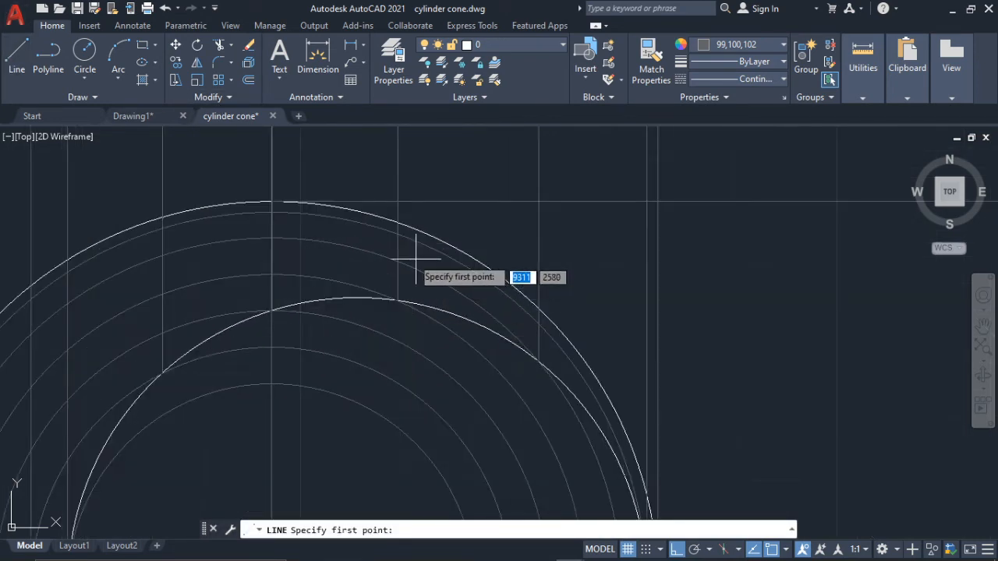
scroll(274, 306, "up", 4)
scroll(234, 296, "up", 3)
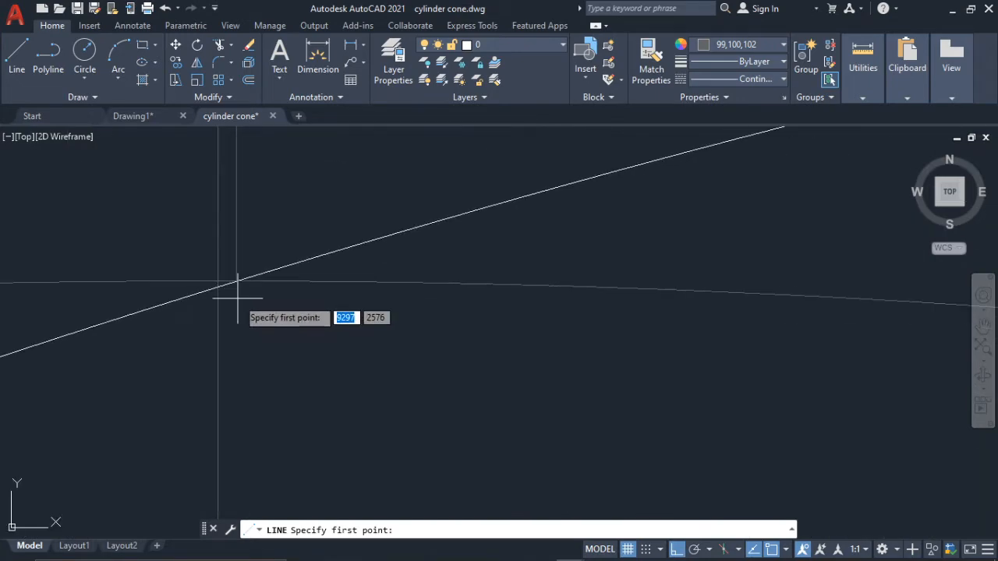
scroll(236, 308, "down", 7)
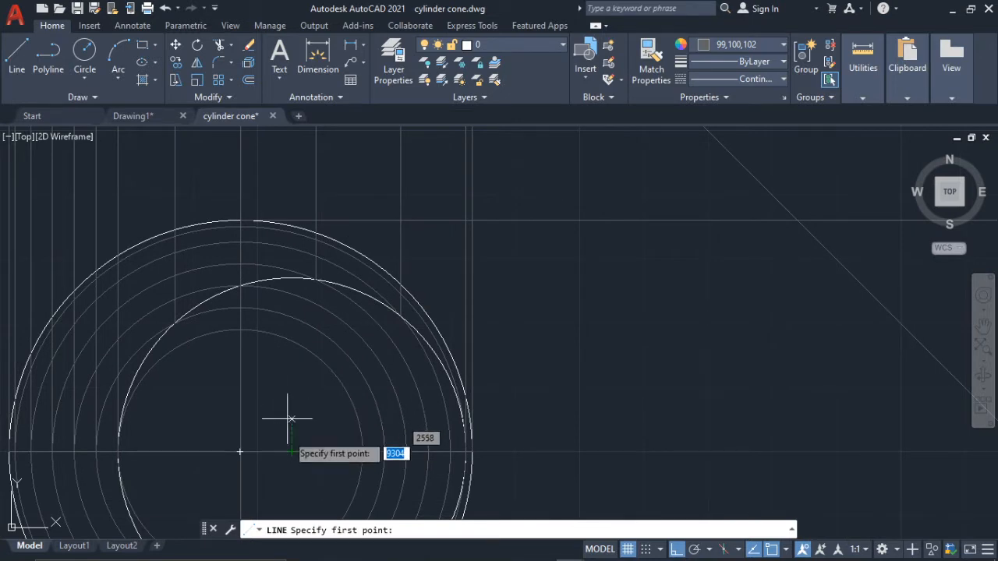
left_click(292, 451)
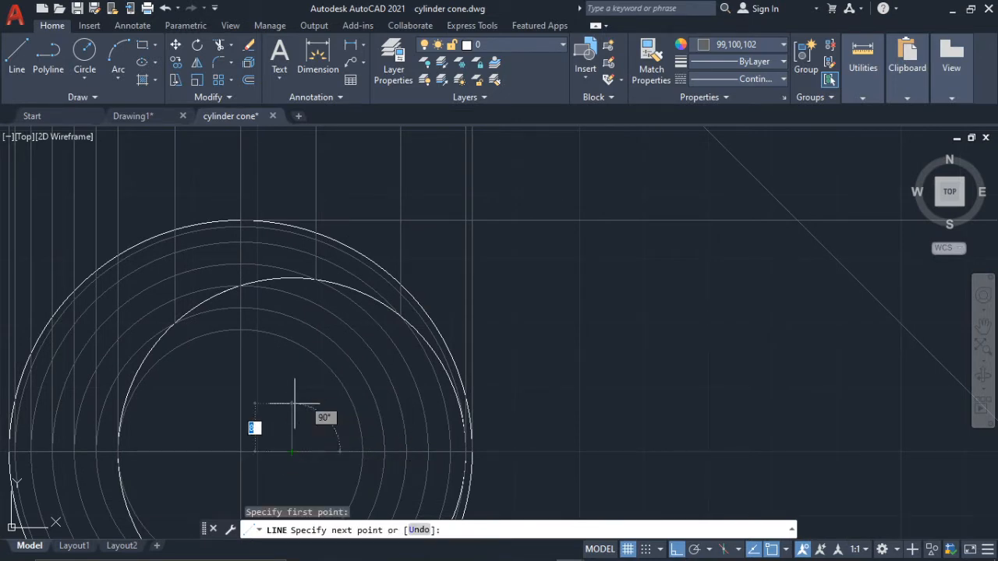
scroll(269, 358, "up", 3)
scroll(257, 408, "down", 6)
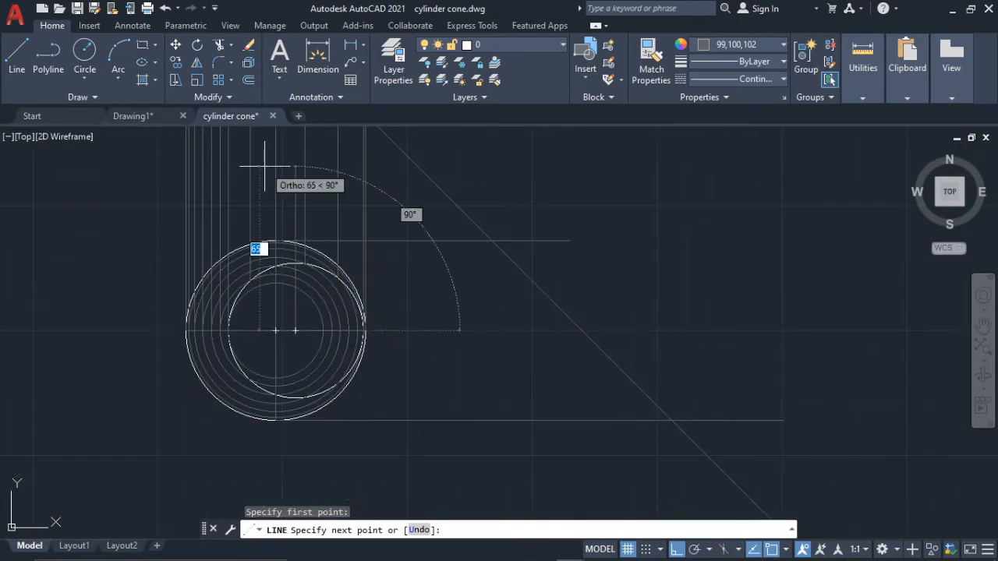
scroll(303, 240, "up", 4)
scroll(289, 270, "up", 3)
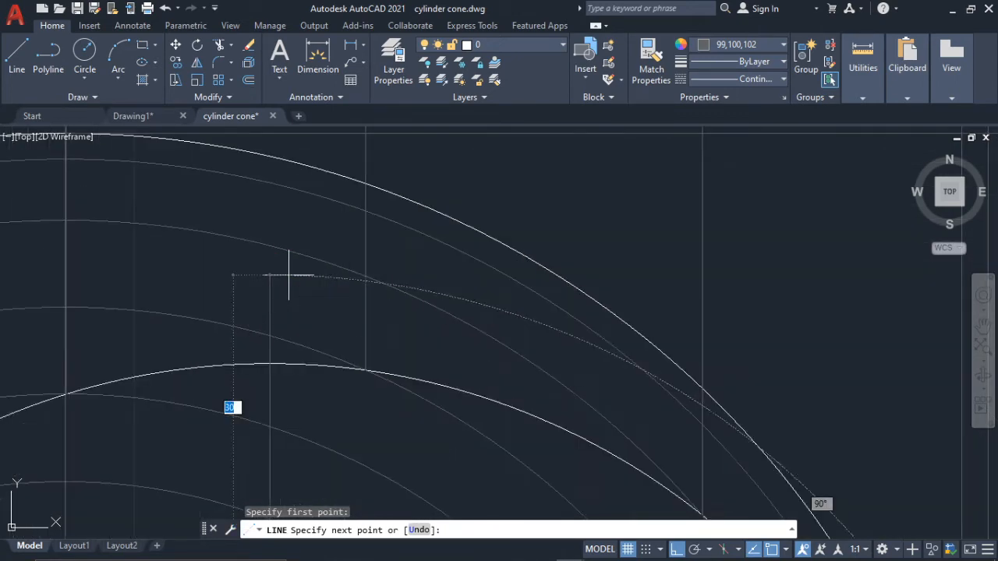
left_click(283, 274)
scroll(282, 296, "down", 6)
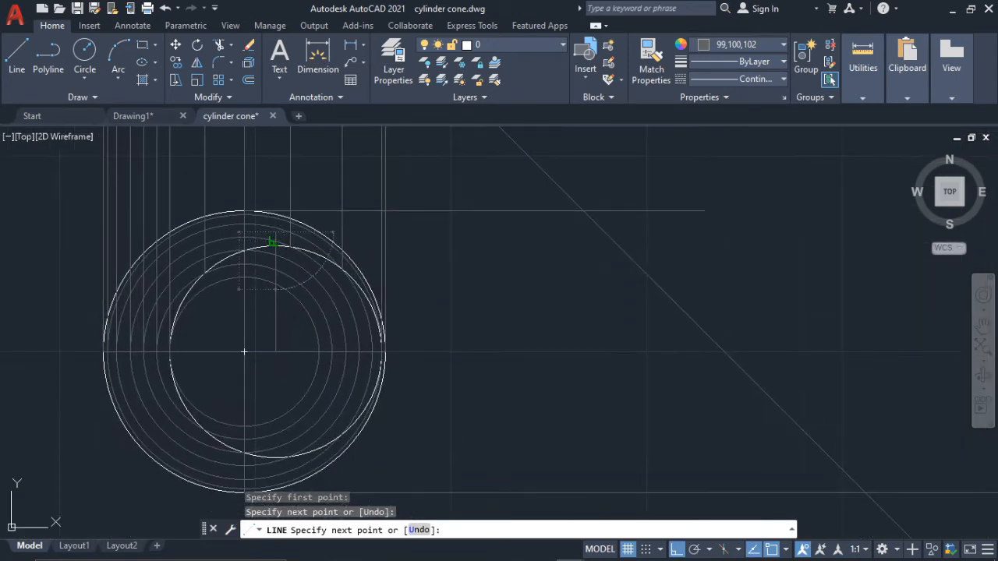
key("Return")
- Stretch the lower end of the new vertical line down past the bottom of the inner intersection curve
left_click(272, 318)
scroll(280, 280, "up", 2)
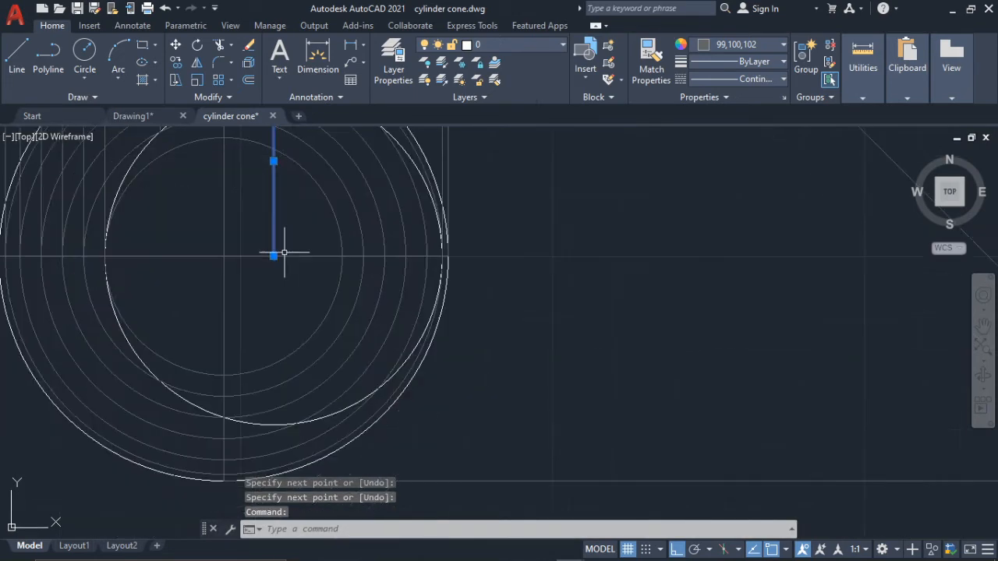
left_click(273, 255)
scroll(265, 398, "up", 5)
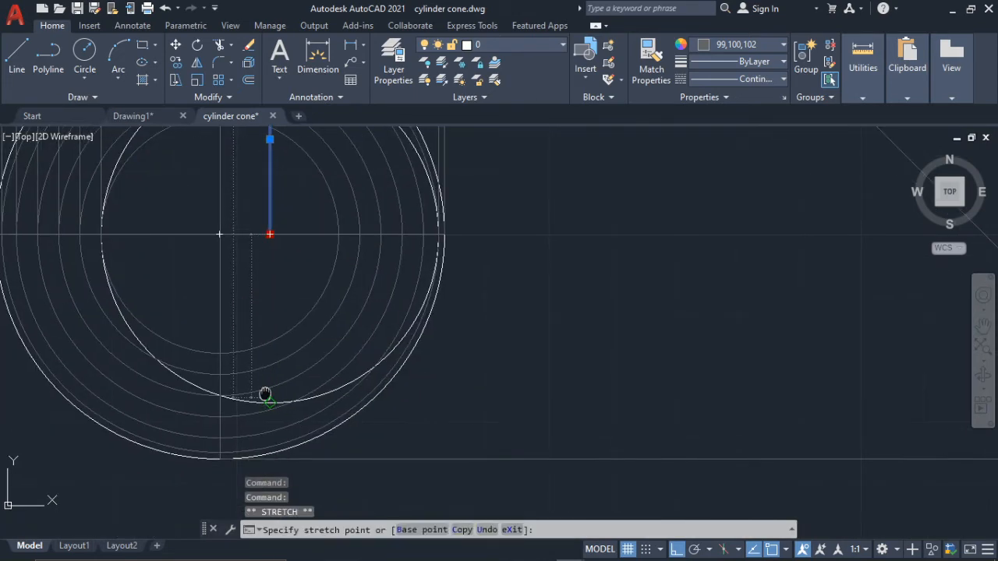
key("Escape")
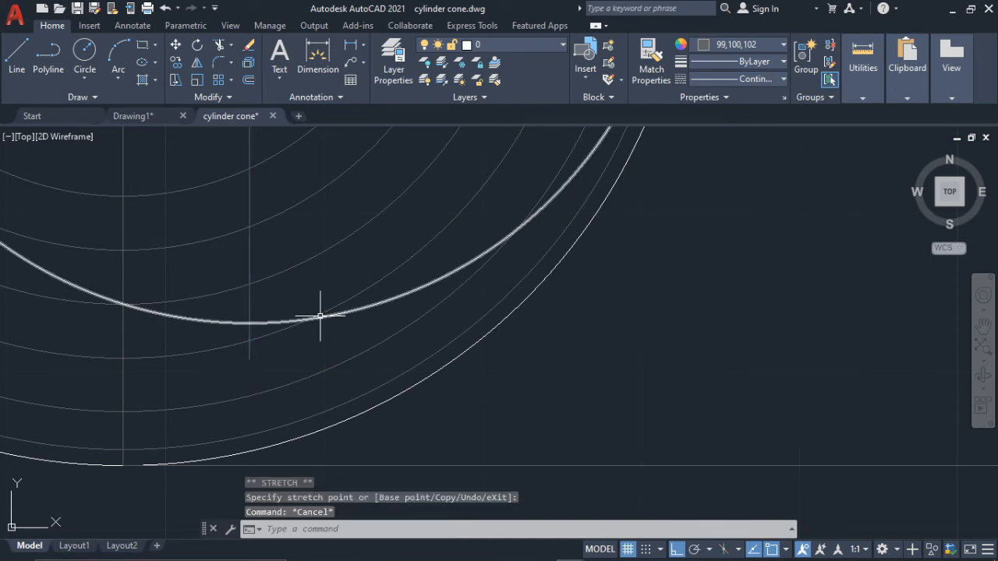
- Draw a horizontal line from where the vertical line meets the inner curve's top to a point beyond the 45-degree line
left_click(16, 51)
scroll(216, 233, "down", 2)
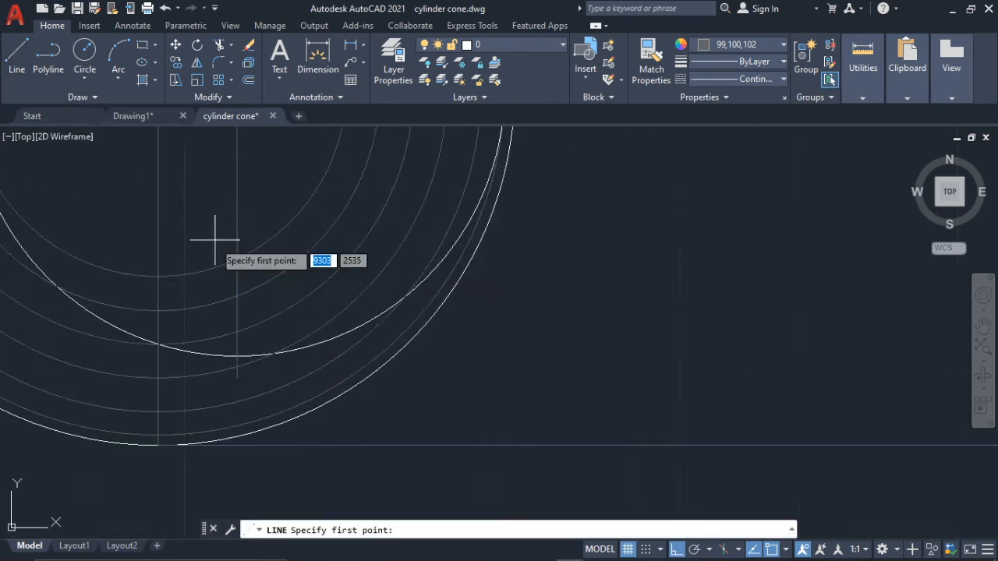
left_click(15, 48)
scroll(258, 335, "down", 3)
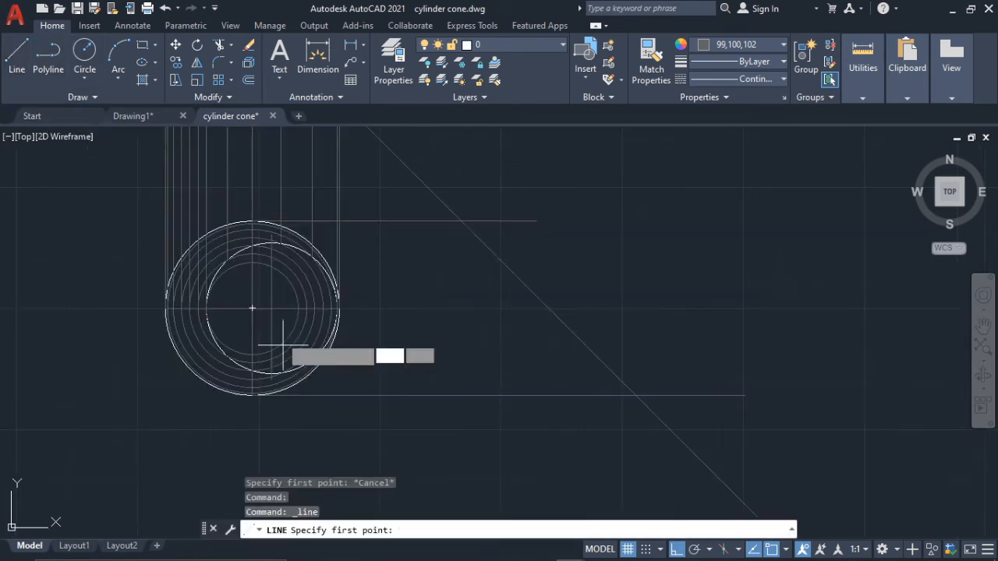
scroll(267, 249, "up", 4)
scroll(255, 226, "up", 4)
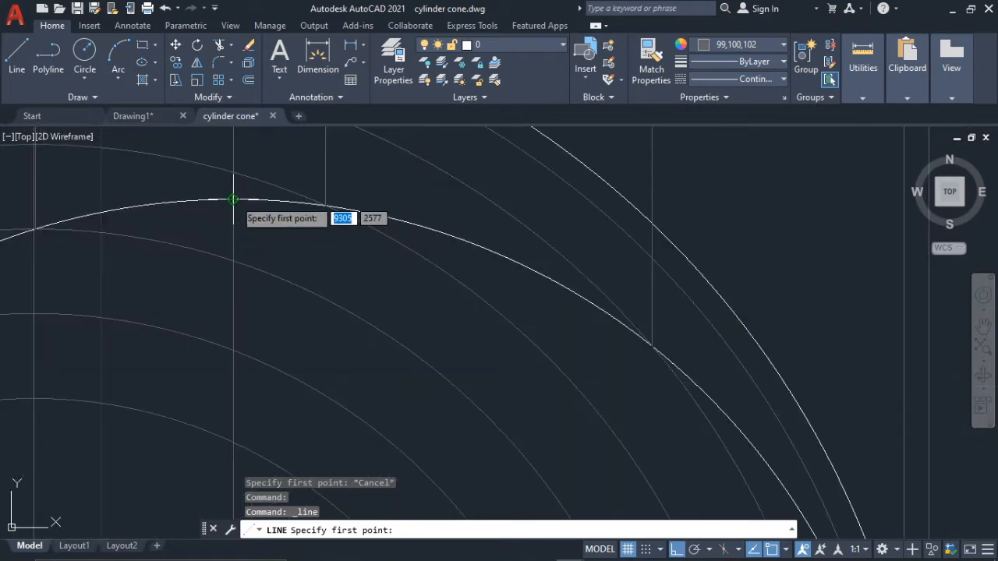
left_click(232, 201)
scroll(441, 207, "down", 6)
middle_click_drag(439, 207, 160, 161)
scroll(379, 174, "down", 4)
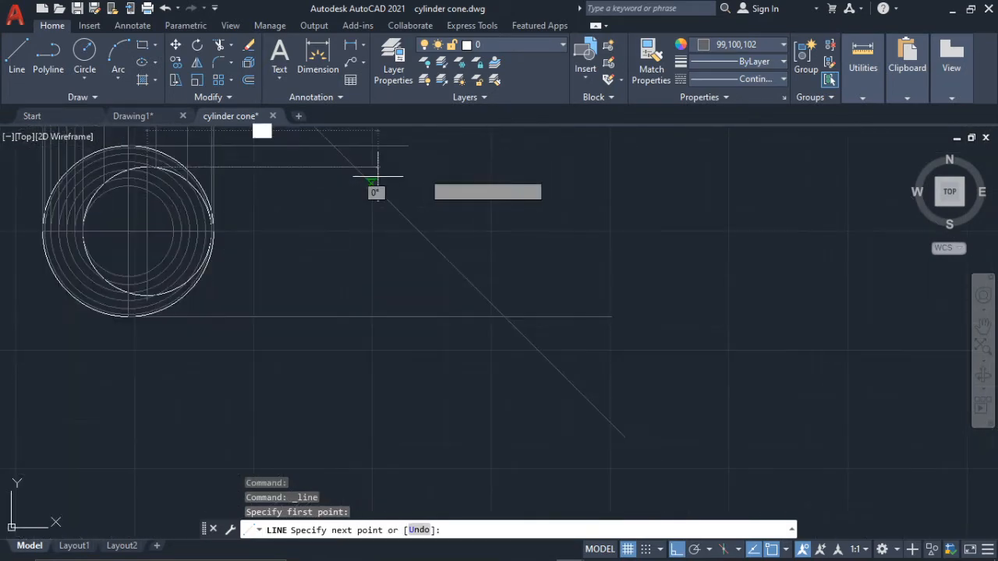
key("Return")
- Draw a horizontal line from where the vertical line meets the inner curve's bottom to a point beyond the 45-degree line
scroll(216, 329, "up", 6)
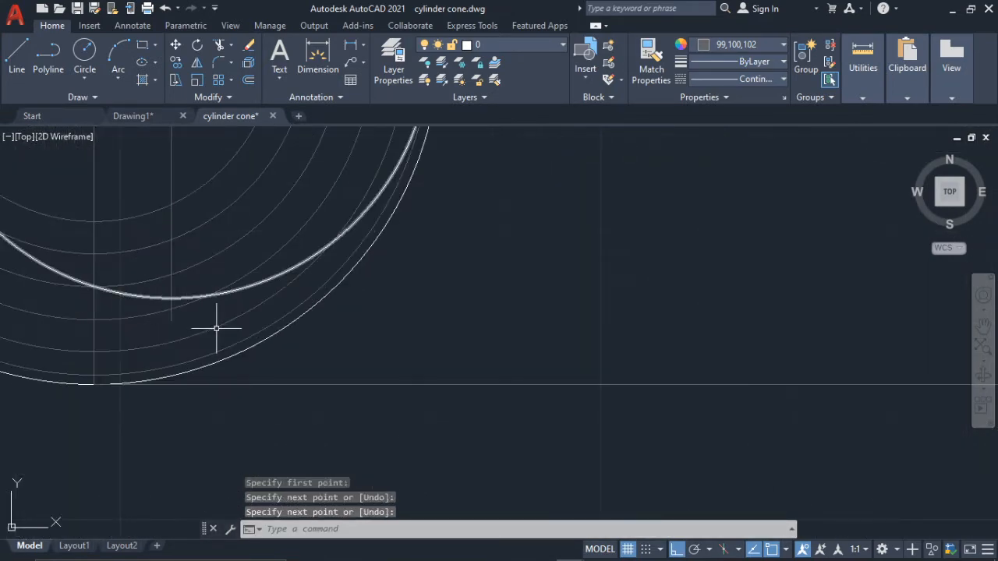
key("Return")
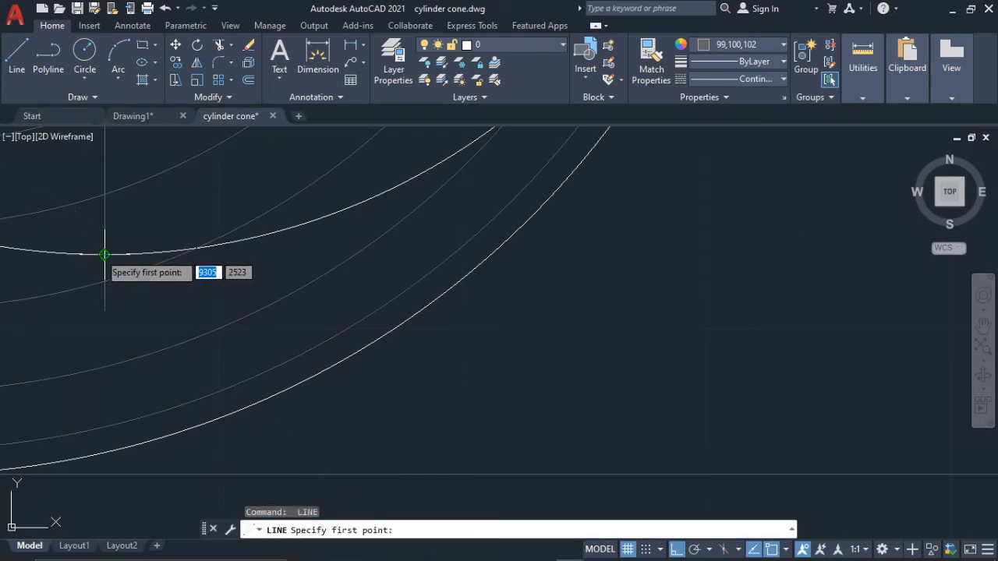
left_click(103, 251)
scroll(413, 279, "down", 5)
middle_click_drag(413, 278, 311, 288)
scroll(613, 278, "down", 6)
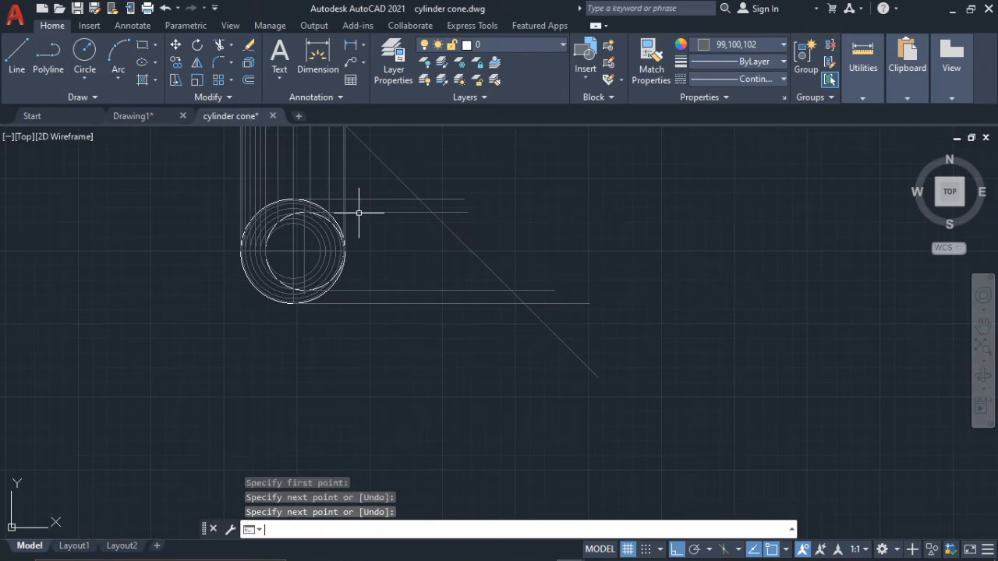
- Draw a horizontal line from the inner curve's crossing just right of its top to a point beyond the 45-degree line
scroll(347, 218, "up", 4)
key("space")
scroll(269, 149, "up", 2)
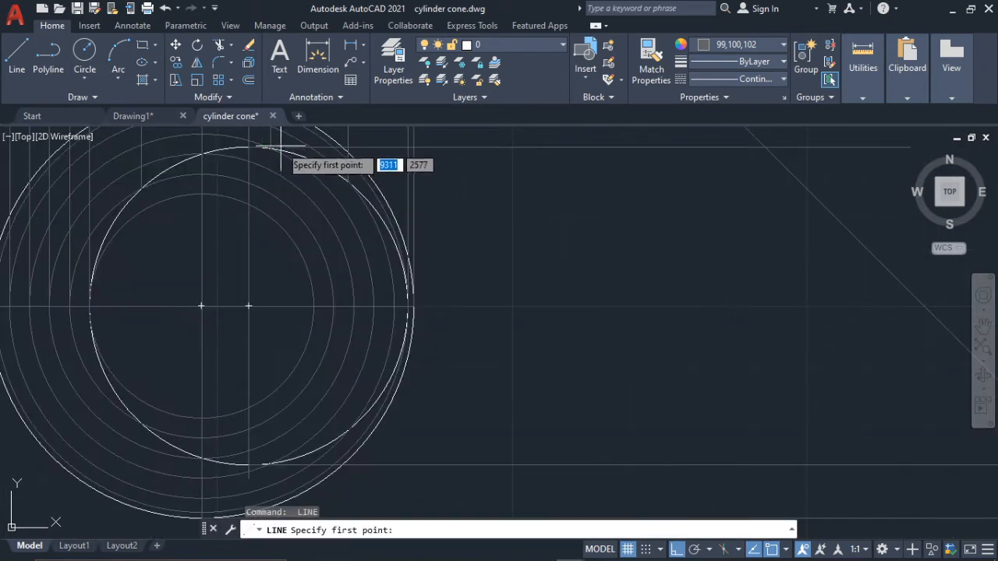
scroll(281, 148, "up", 5)
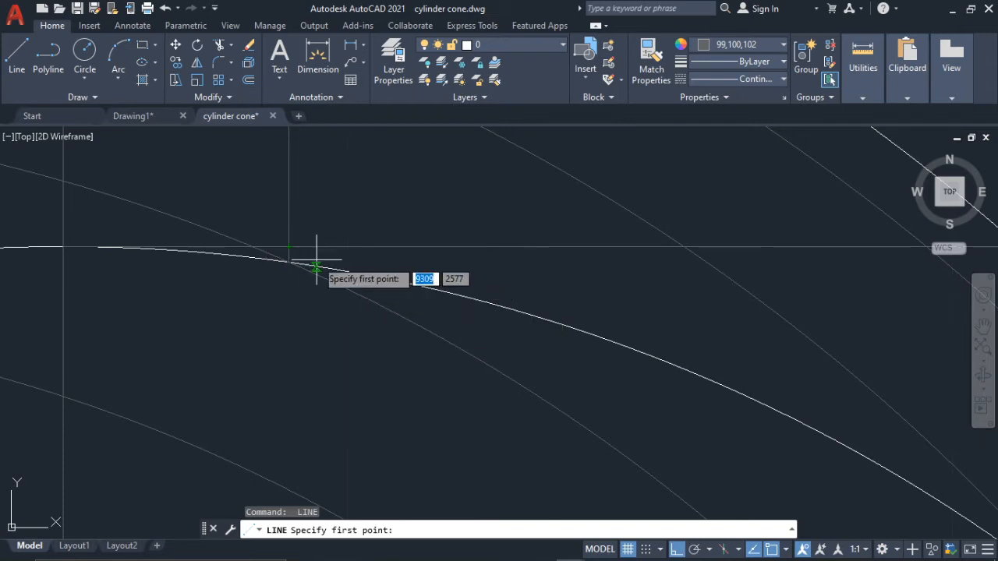
left_click(288, 263)
scroll(452, 283, "down", 2)
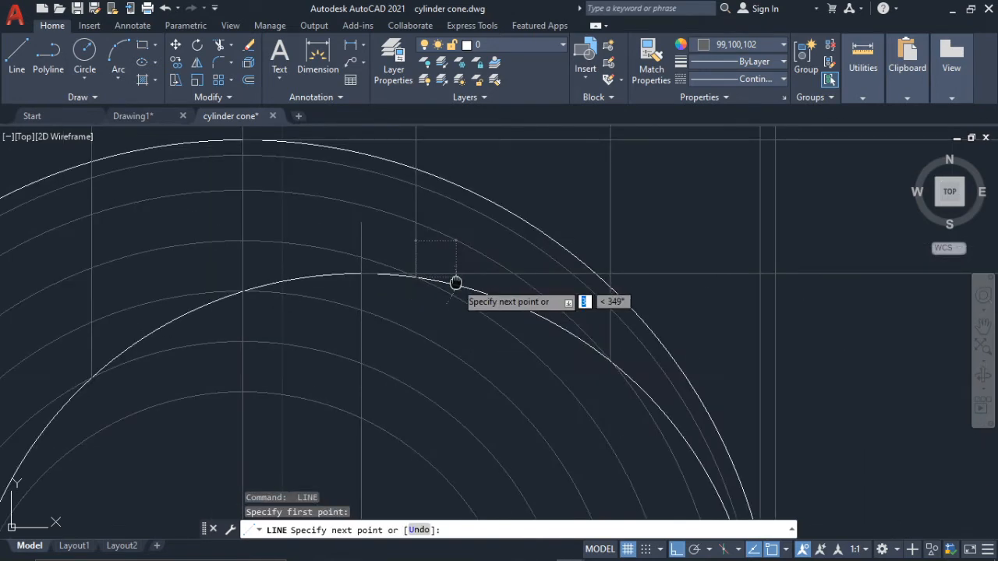
scroll(530, 338, "down", 4)
middle_click_drag(533, 339, 276, 336)
middle_click_drag(681, 359, 392, 325)
middle_click_drag(551, 328, 442, 291)
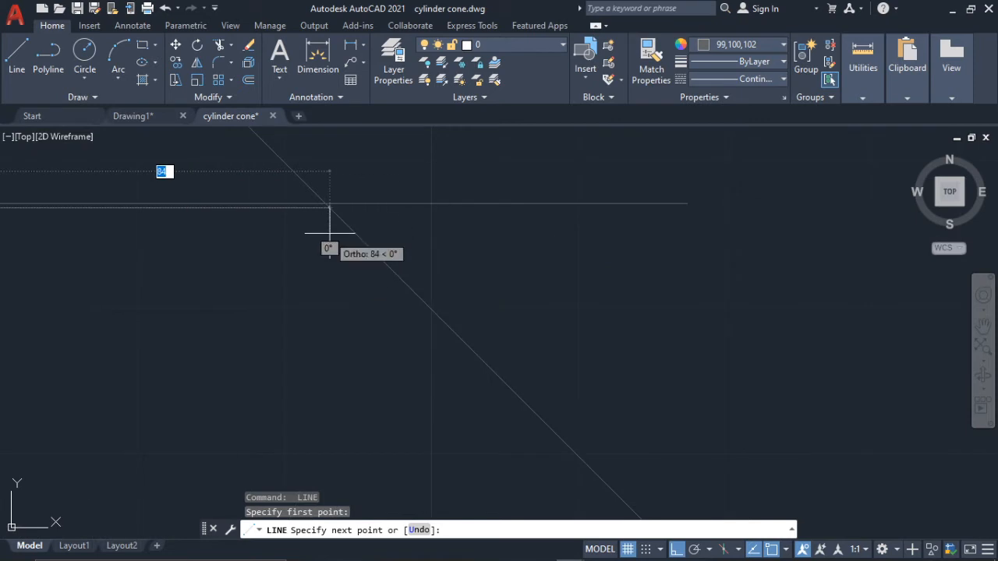
left_click(361, 223)
middle_click_drag(361, 223, 264, 242)
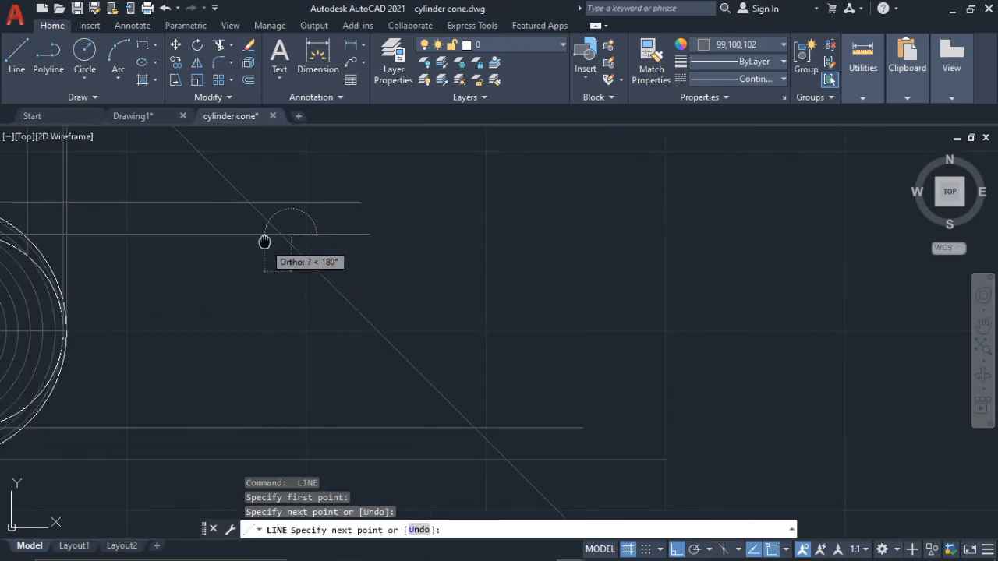
key("Return")
- Draw a horizontal line from the inner curve's upper-right crossing with the next projection line to a point beyond the 45-degree line
scroll(222, 189, "up", 6)
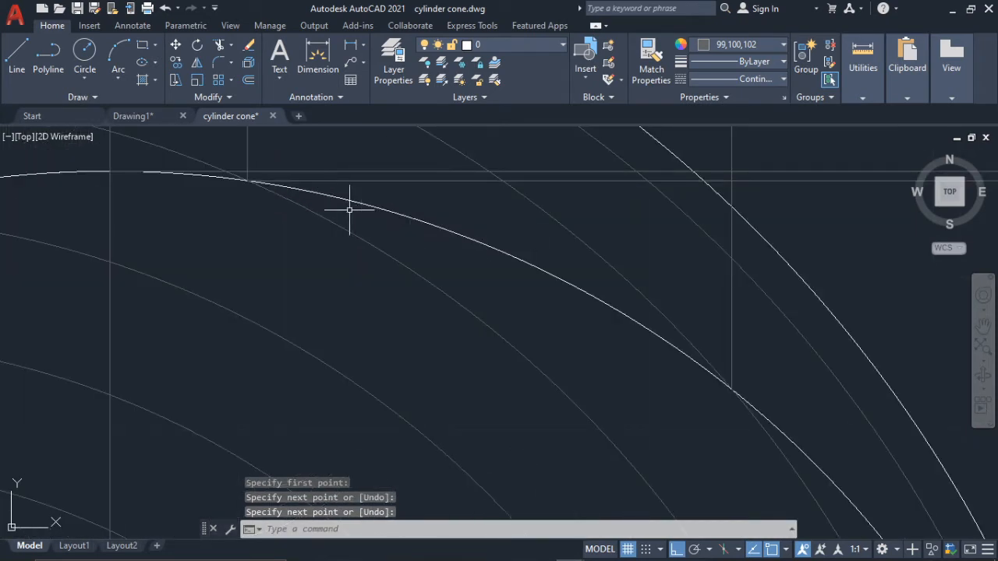
key("Return")
middle_click_drag(675, 345, 494, 290)
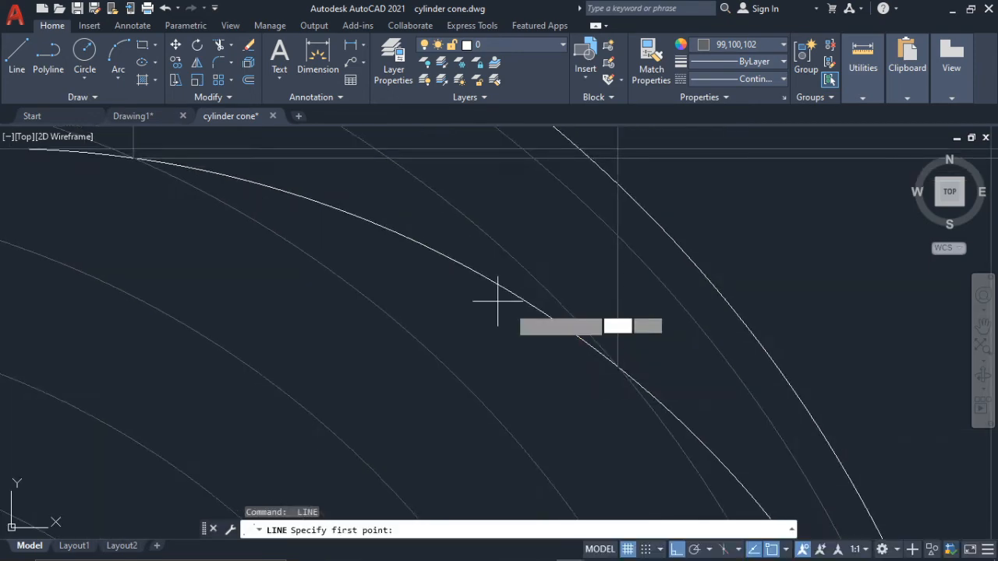
left_click(617, 366)
scroll(323, 328, "down", 4)
scroll(402, 277, "up", 3)
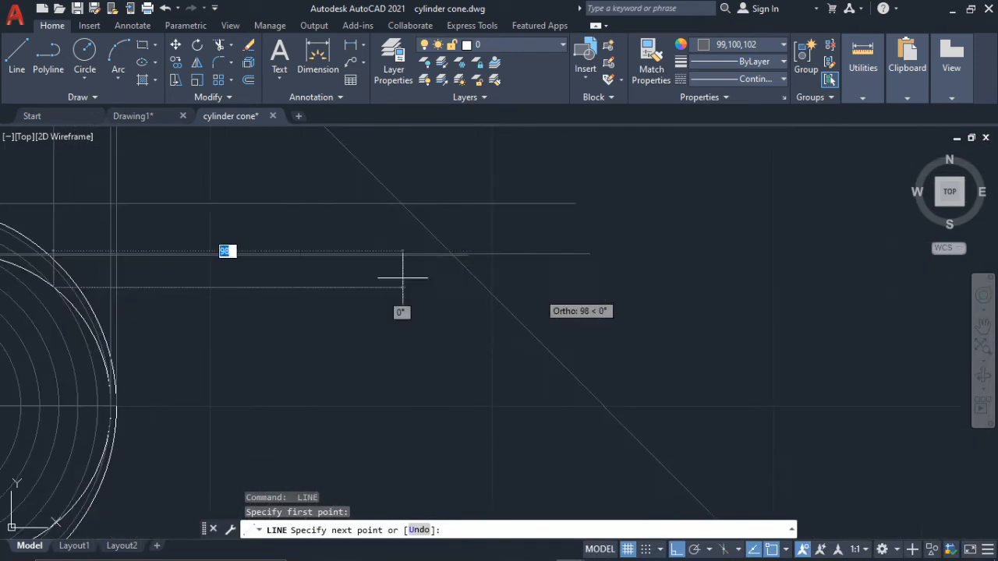
left_click(573, 293)
key("Return")
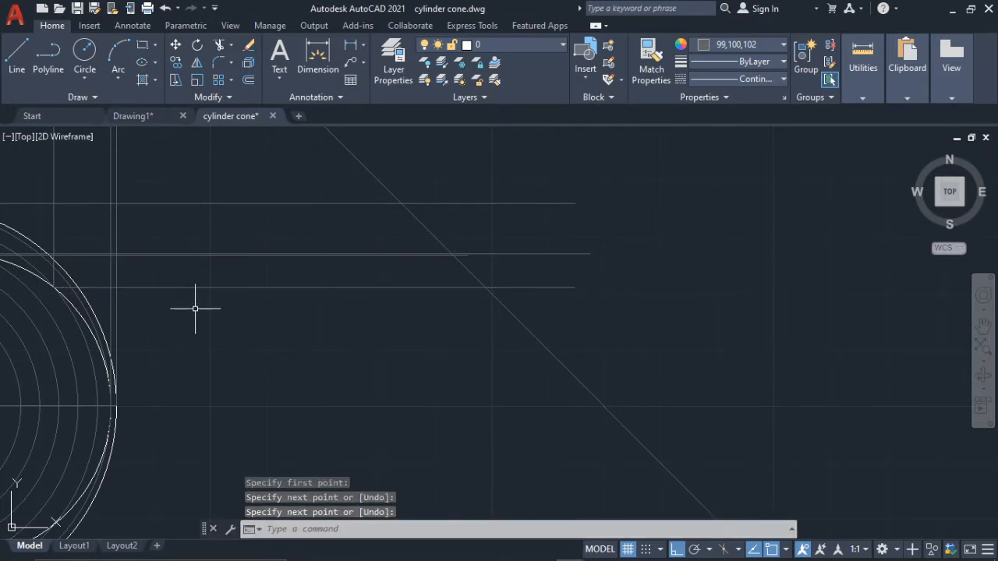
- Draw a horizontal line about 102 units long from the inner curve's upper crossing near the circles' vertical centre line past the 45-degree line
scroll(195, 308, "up", 2)
key("Return")
scroll(234, 281, "up", 4)
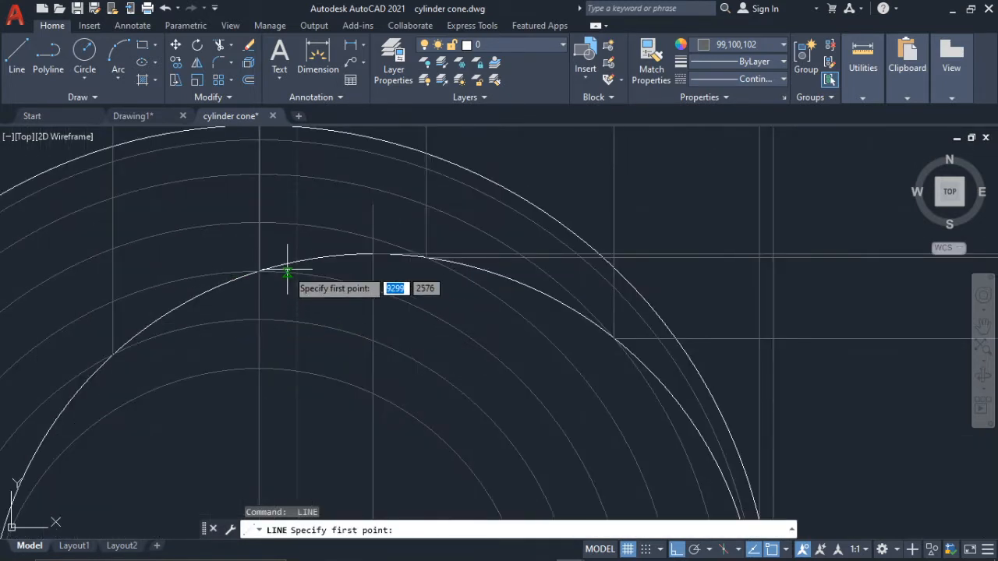
scroll(287, 270, "up", 5)
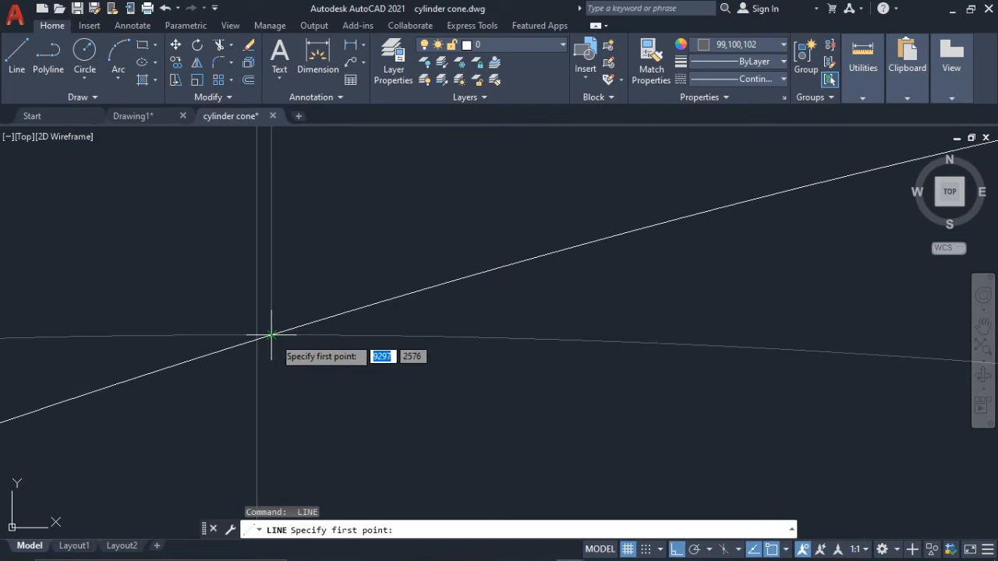
scroll(269, 335, "up", 3)
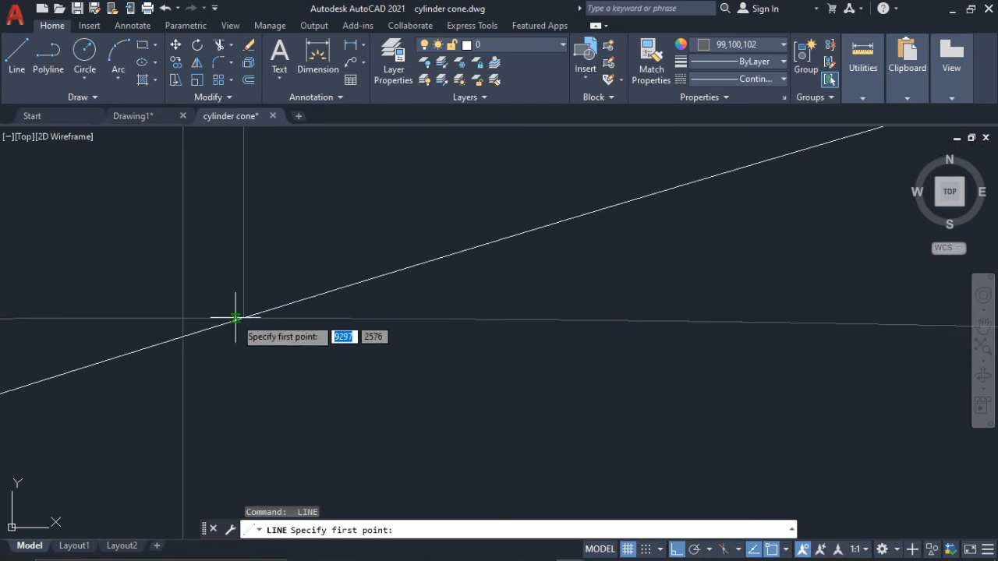
left_click(244, 317)
scroll(409, 313, "down", 6)
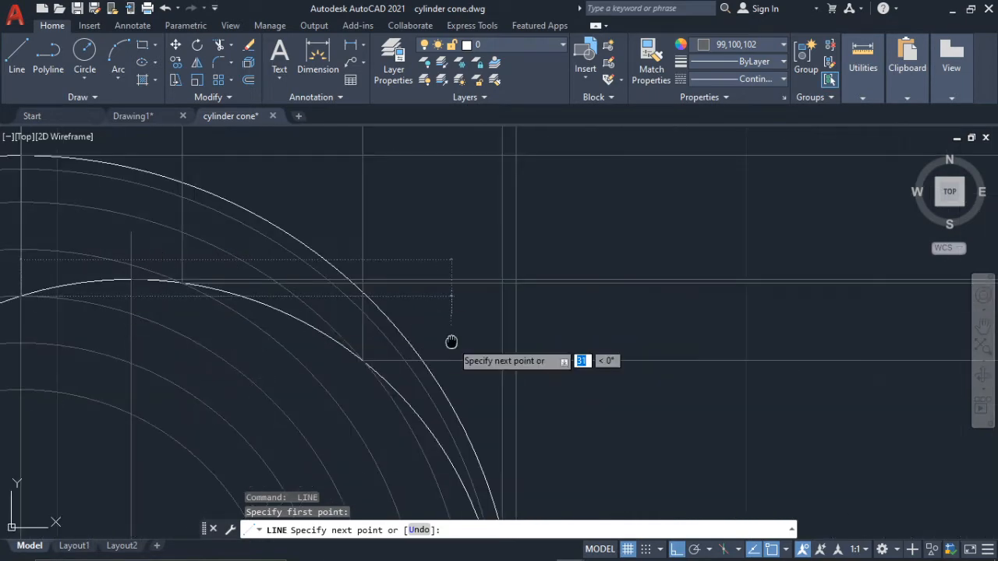
scroll(581, 346, "up", 2)
mouse_move(451, 341)
middle_mouse_down()
mouse_move(582, 346)
mouse_move(303, 356)
mouse_move(601, 356)
middle_mouse_up()
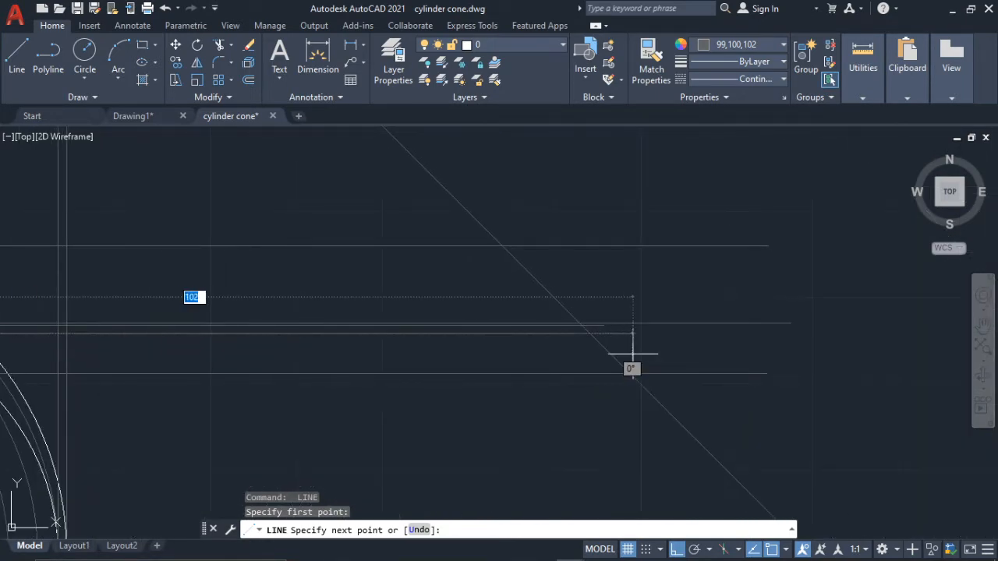
left_click(637, 333)
key("Return")
- Draw a horizontal line from the inner curve's upper-left crossing with the projection line and construction circle to beyond the 45-degree line
scroll(338, 334, "down", 5)
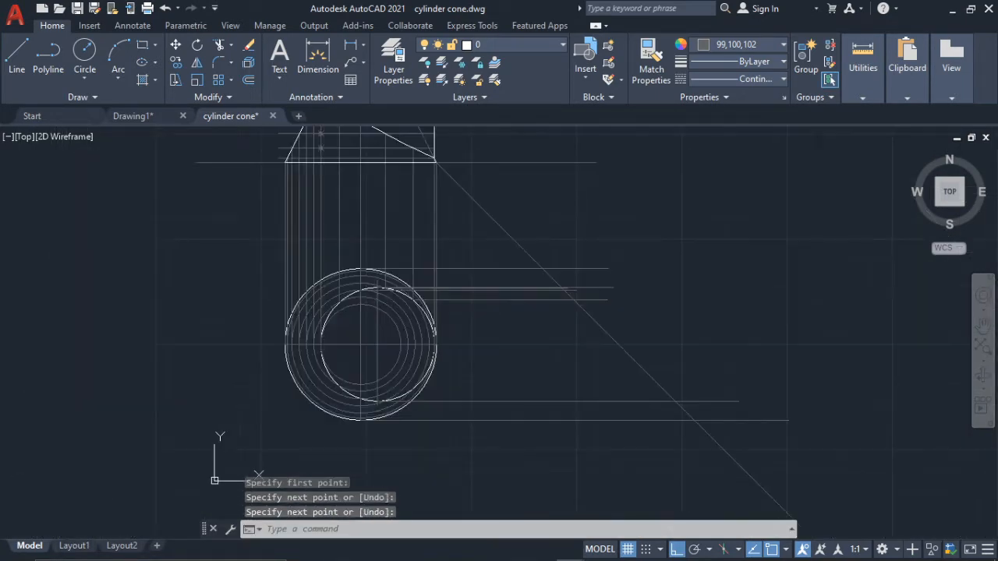
key("Return")
scroll(357, 311, "up", 5)
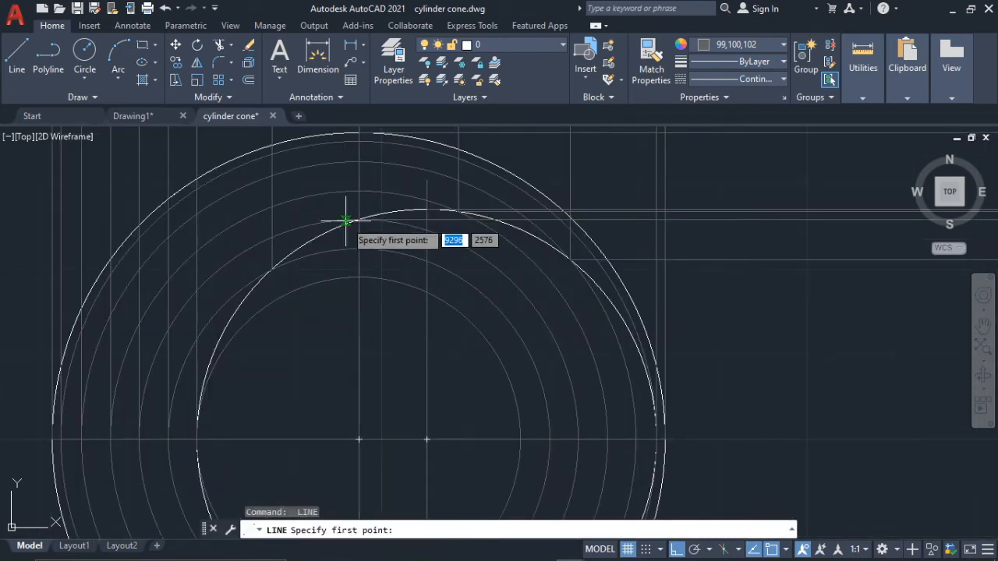
scroll(328, 226, "up", 2)
scroll(243, 283, "up", 2)
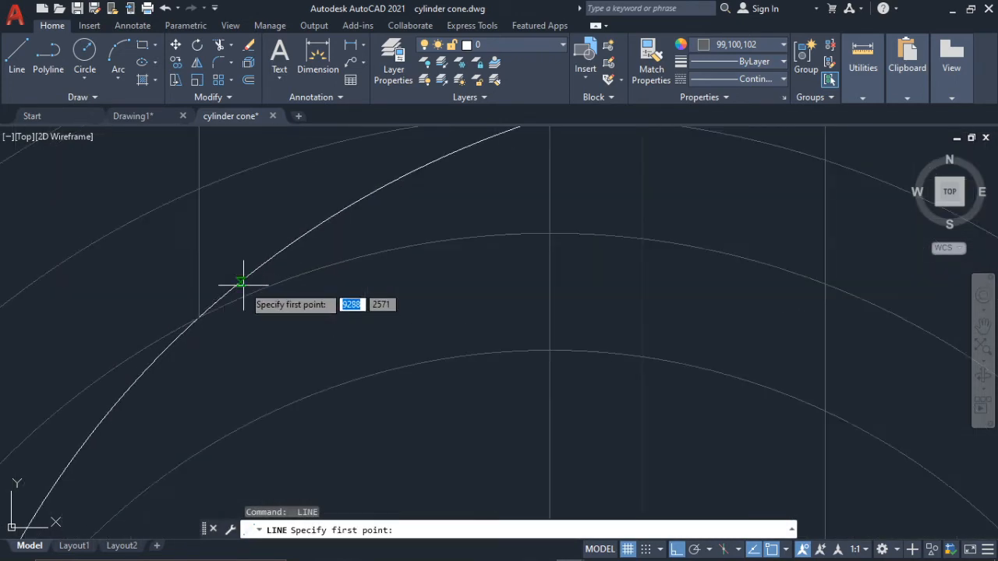
left_click(199, 318)
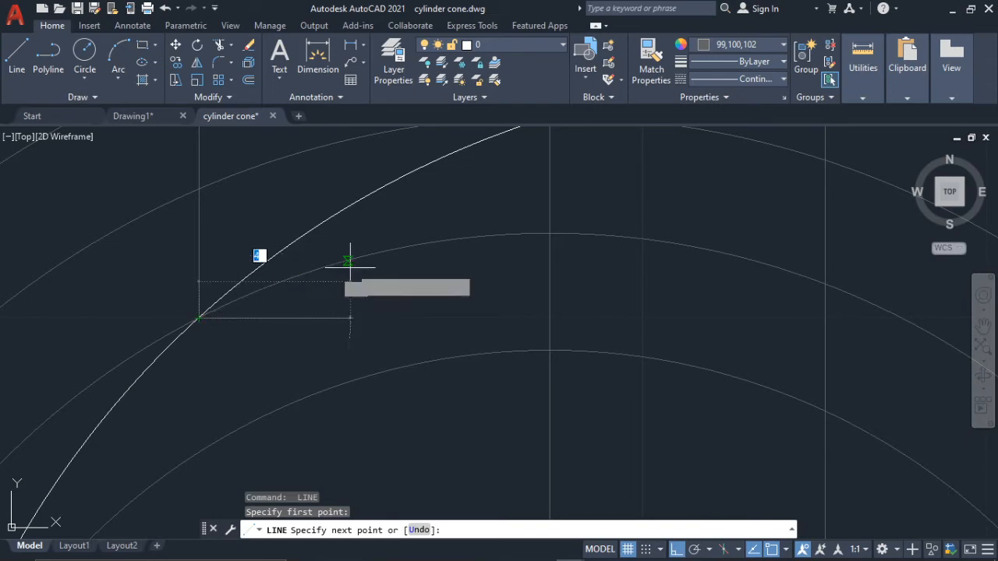
scroll(191, 328, "down", 6)
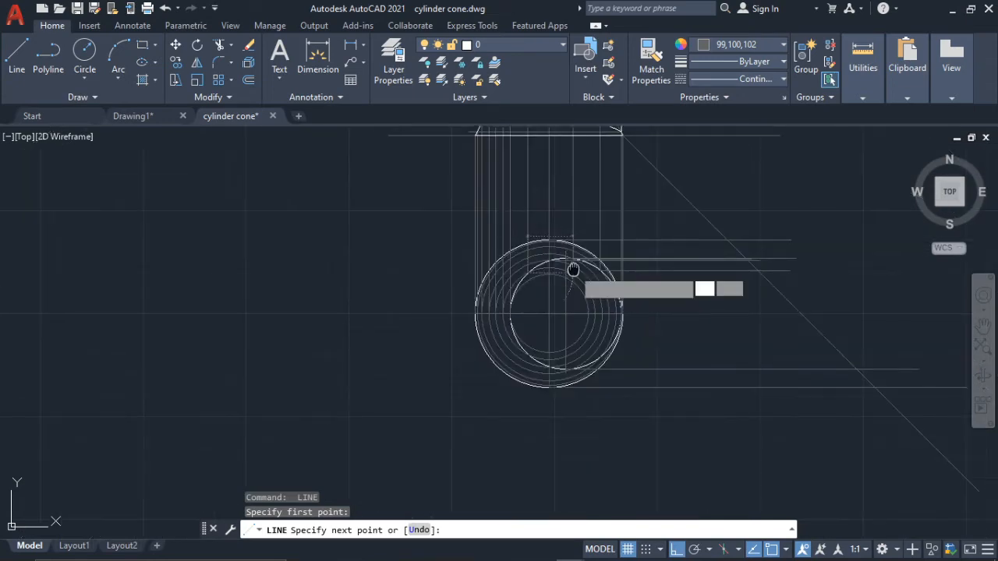
left_click(567, 307)
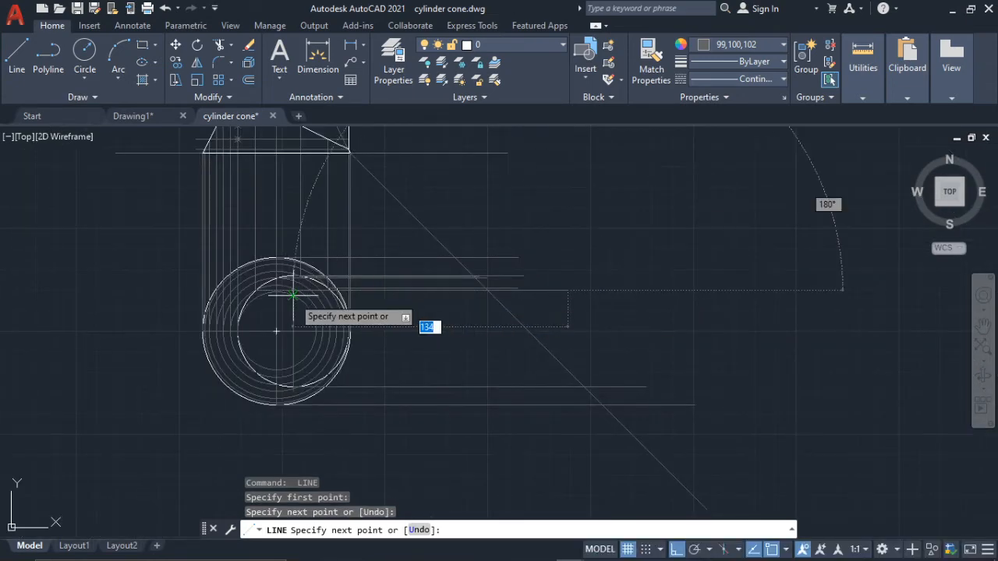
key("Escape")
- Draw a horizontal line from the inner curve's lower-right crossing with the construction circle to a point beyond the 45-degree line
scroll(268, 325, "up", 4)
scroll(281, 344, "up", 1)
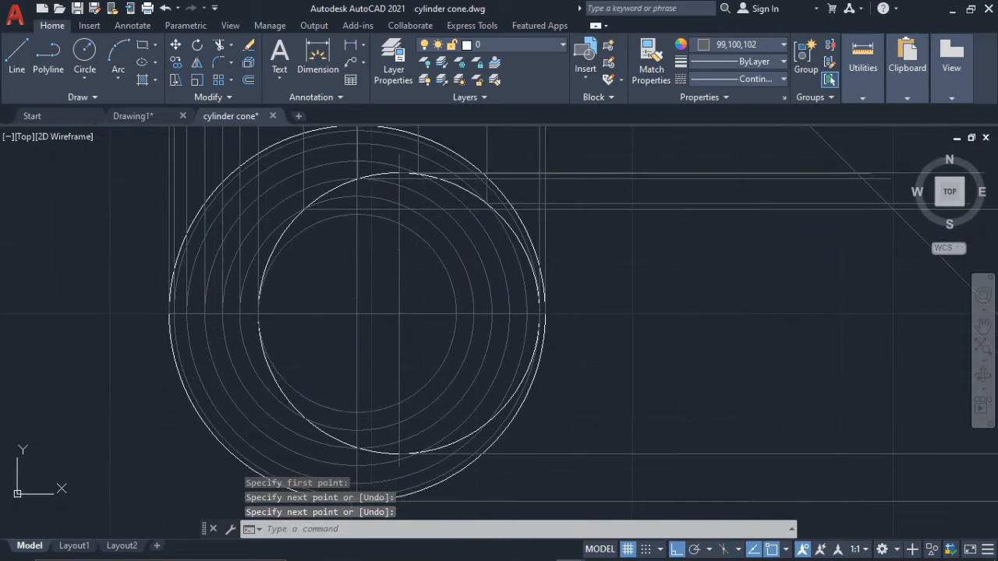
key("Return")
scroll(484, 324, "up", 5)
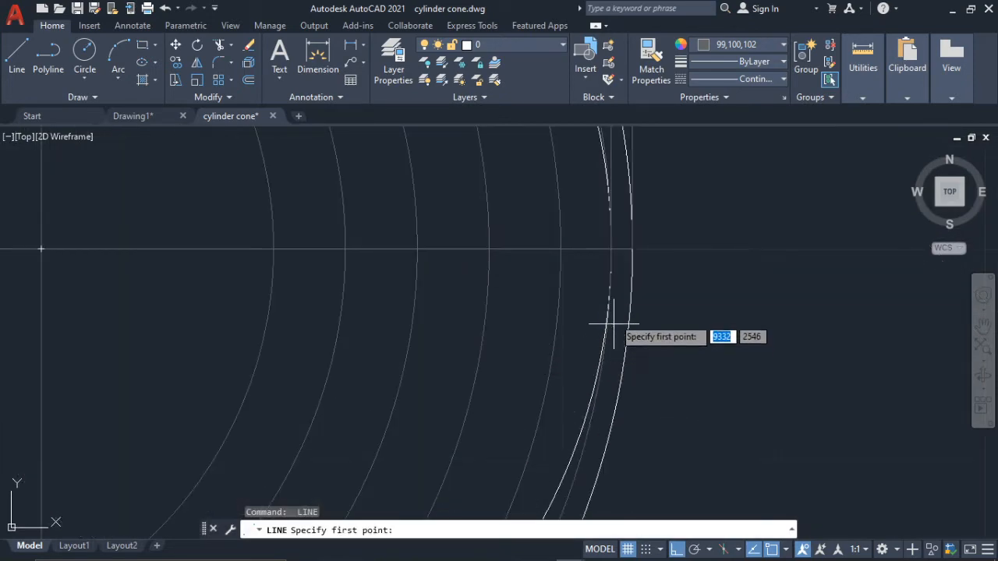
scroll(592, 332, "down", 4)
scroll(574, 390, "up", 2)
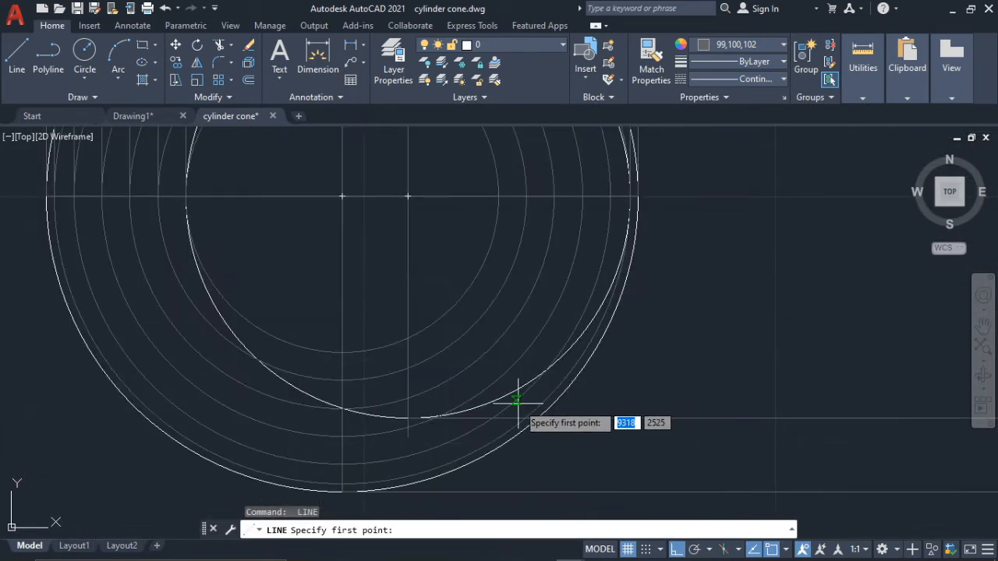
scroll(546, 390, "up", 3)
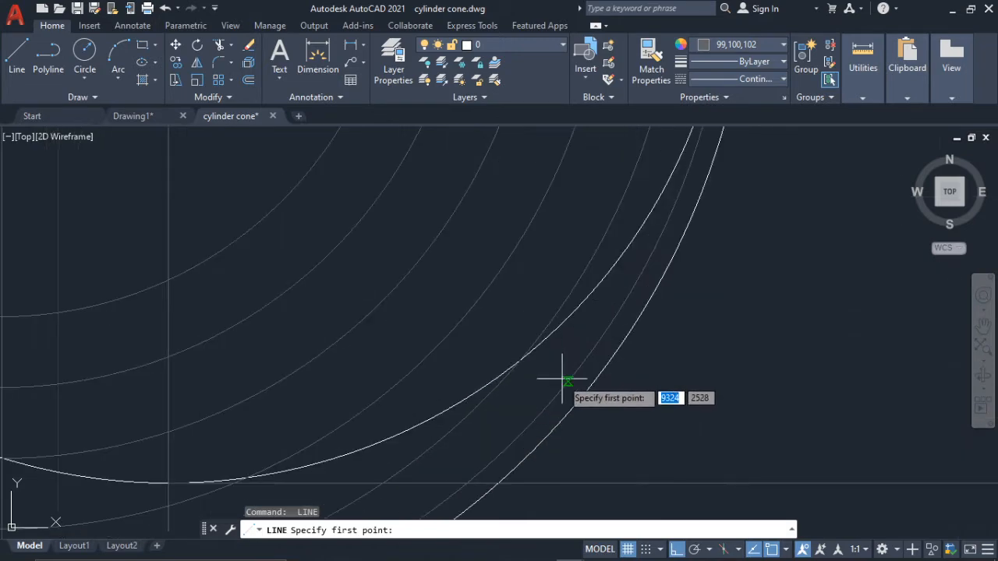
left_click(522, 358)
scroll(576, 332, "down", 6)
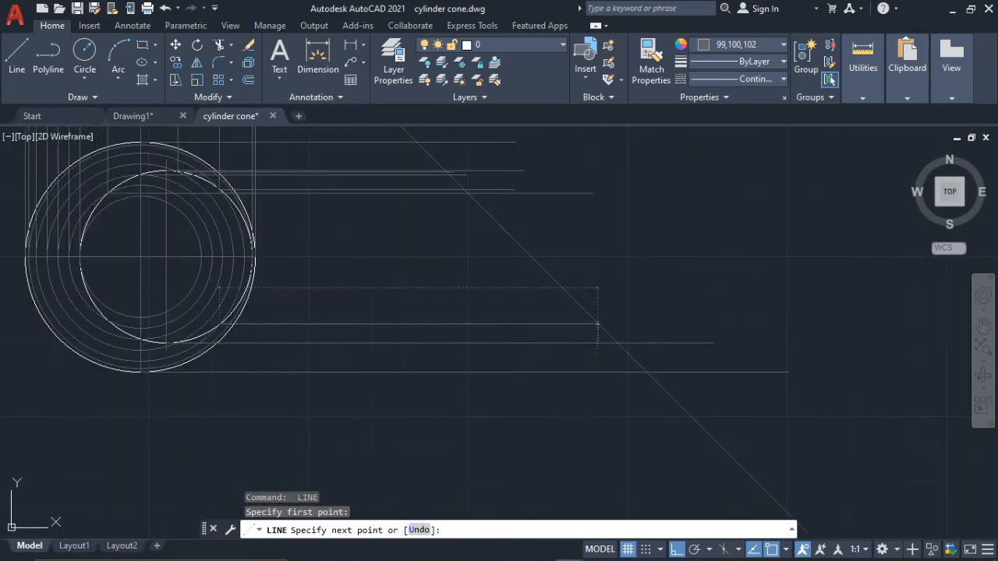
left_click(644, 312)
key("Return")
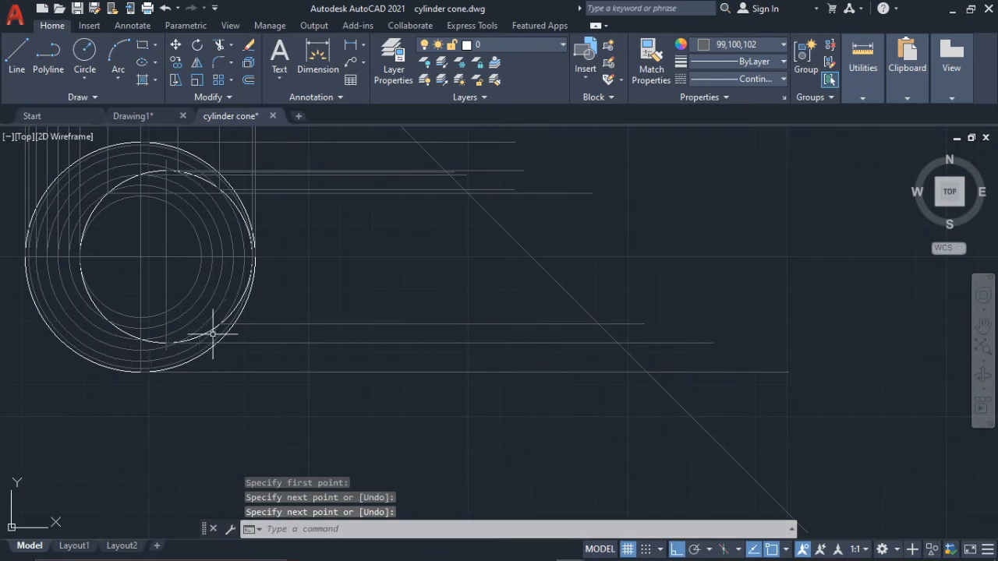
- Draw a horizontal line about 159 units long from the inner curve's crossing just right of its bottom to beyond the 45-degree line
key("Return")
scroll(211, 330, "up", 5)
middle_click_drag(428, 241, 397, 397)
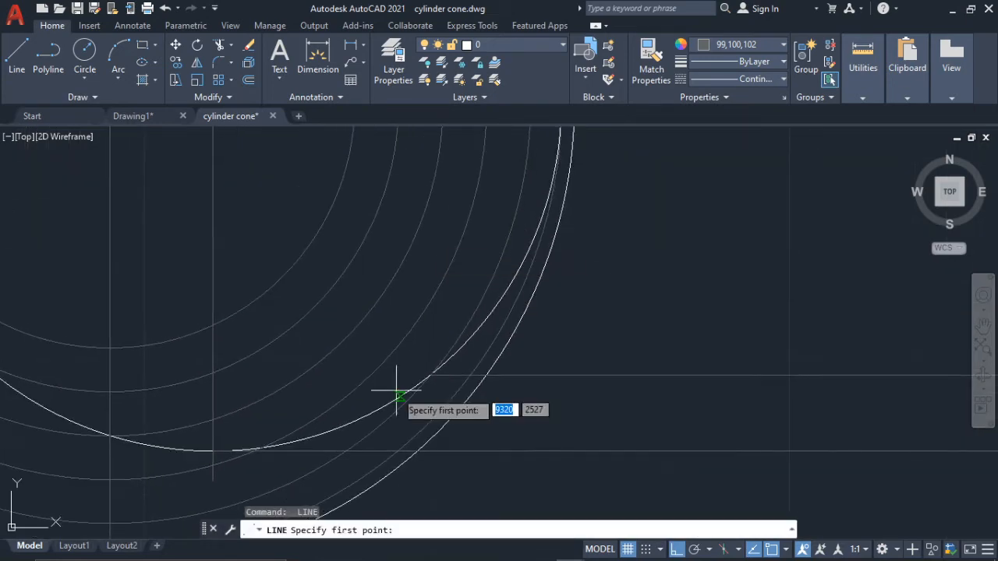
scroll(356, 345, "up", 4)
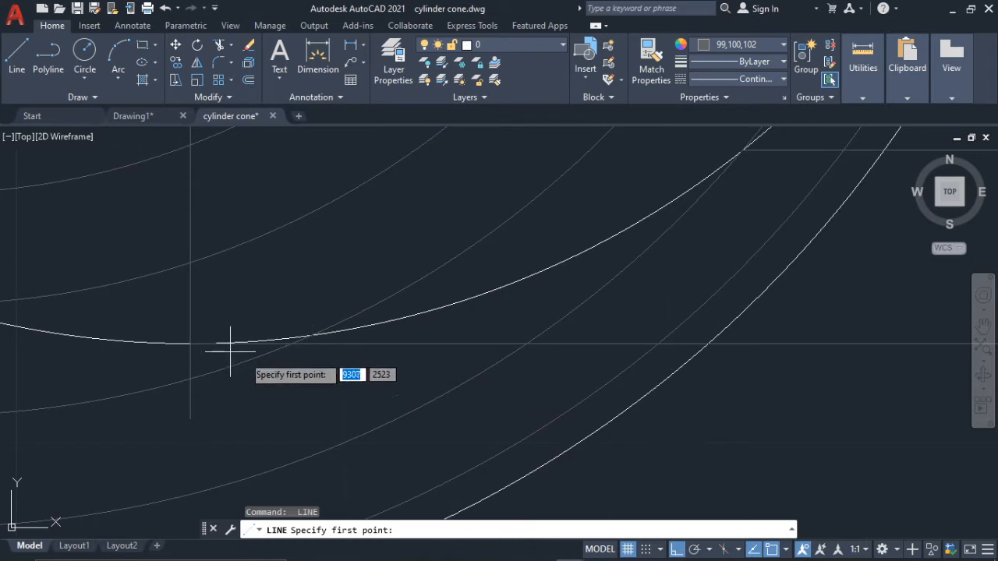
scroll(257, 340, "up", 3)
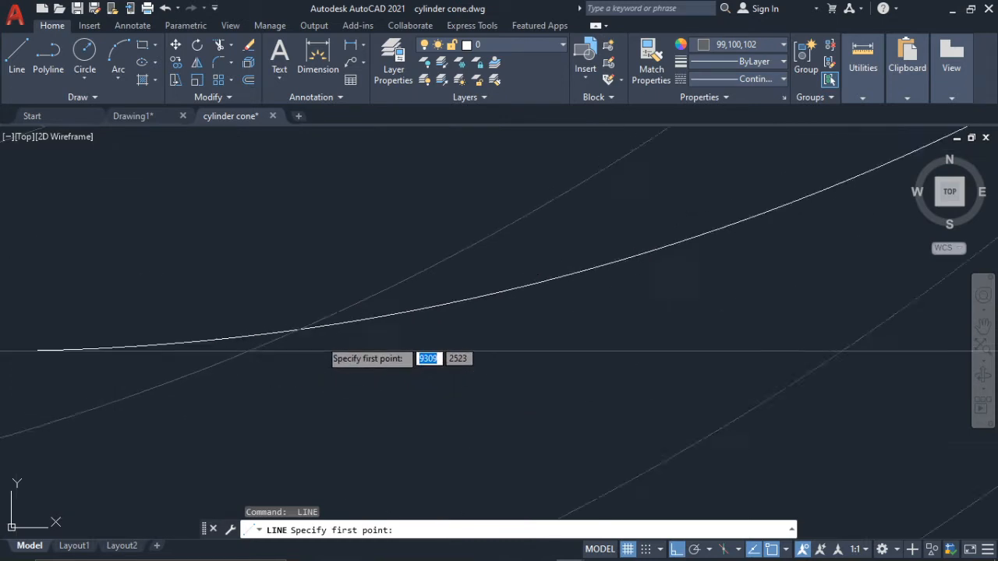
left_click(278, 324)
scroll(413, 311, "down", 6)
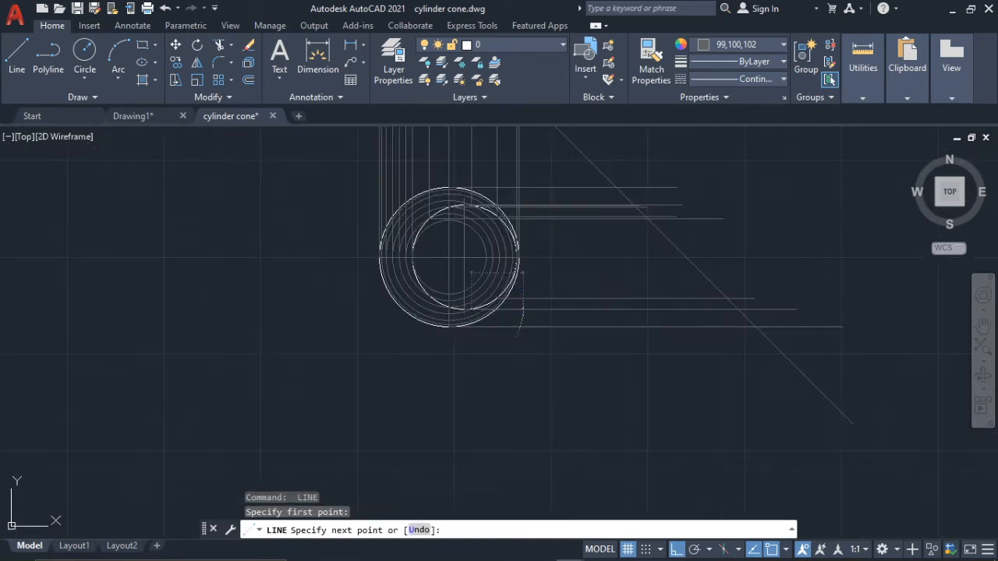
middle_click_drag(810, 361, 618, 337)
scroll(604, 323, "up", 3)
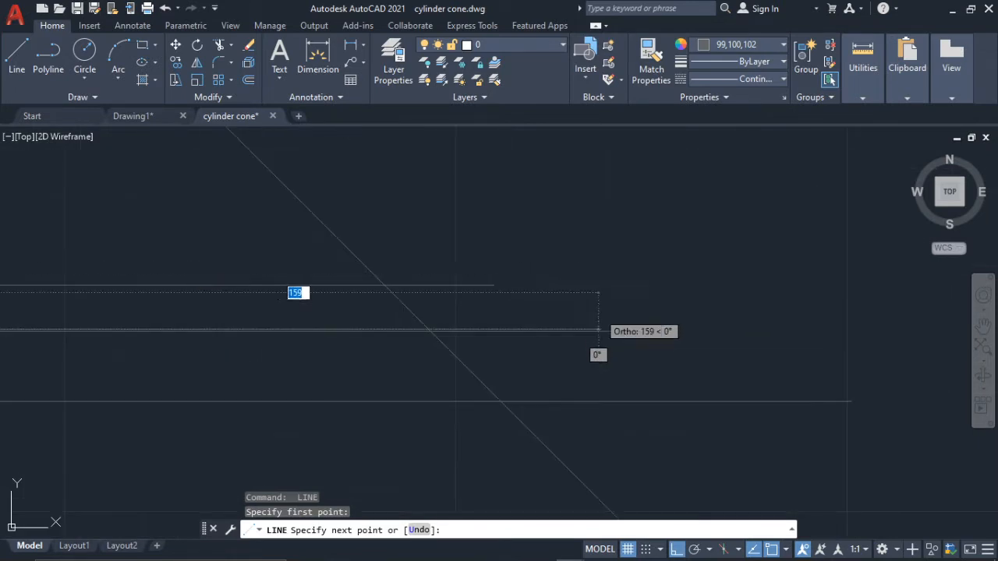
left_click(597, 288)
scroll(597, 289, "down", 3)
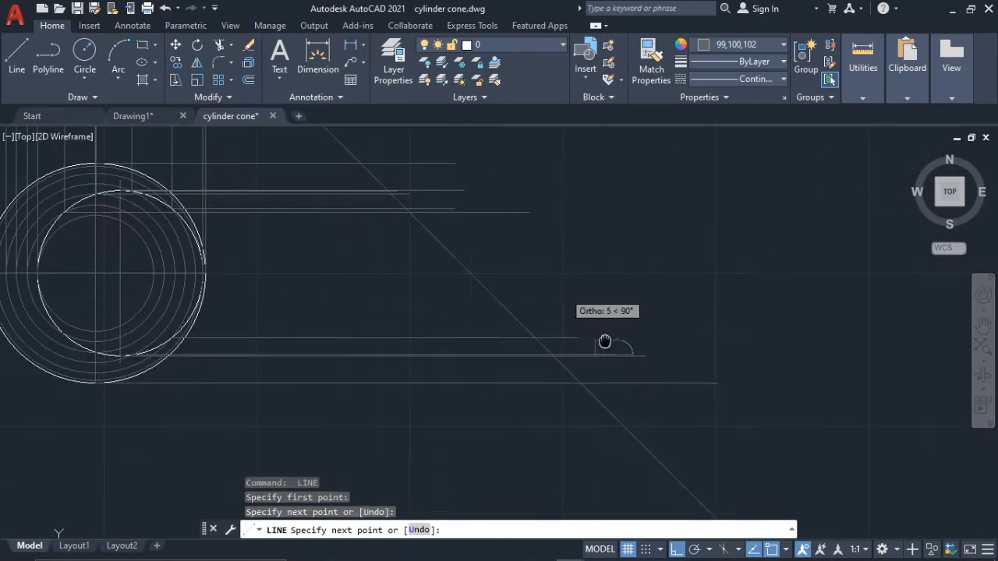
scroll(603, 341, "up", 1)
key("Return")
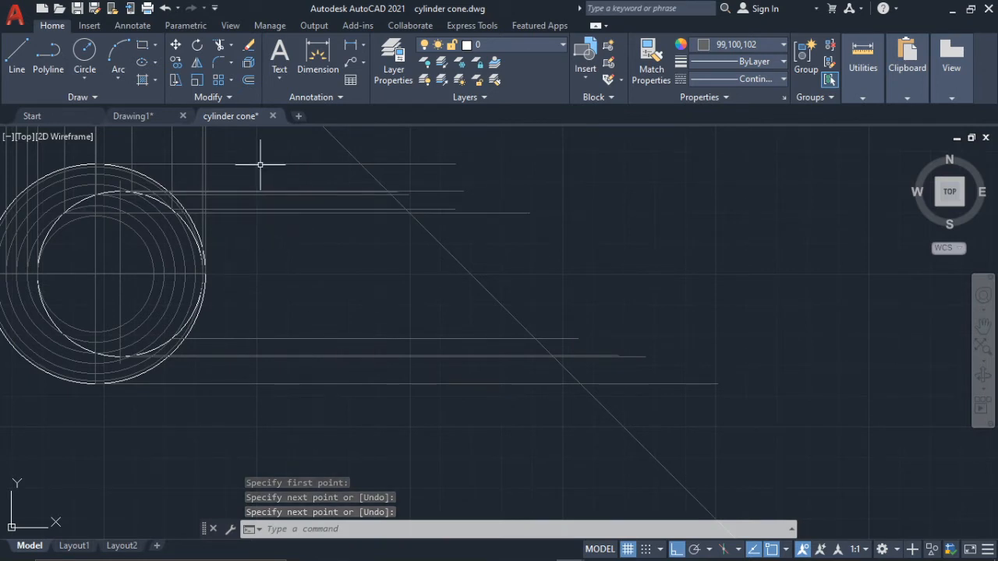
- Draw a horizontal line from the inner curve's lower crossing at the circles' vertical centre line to a point beyond the 45-degree line
left_click(15, 56)
scroll(89, 330, "up", 6)
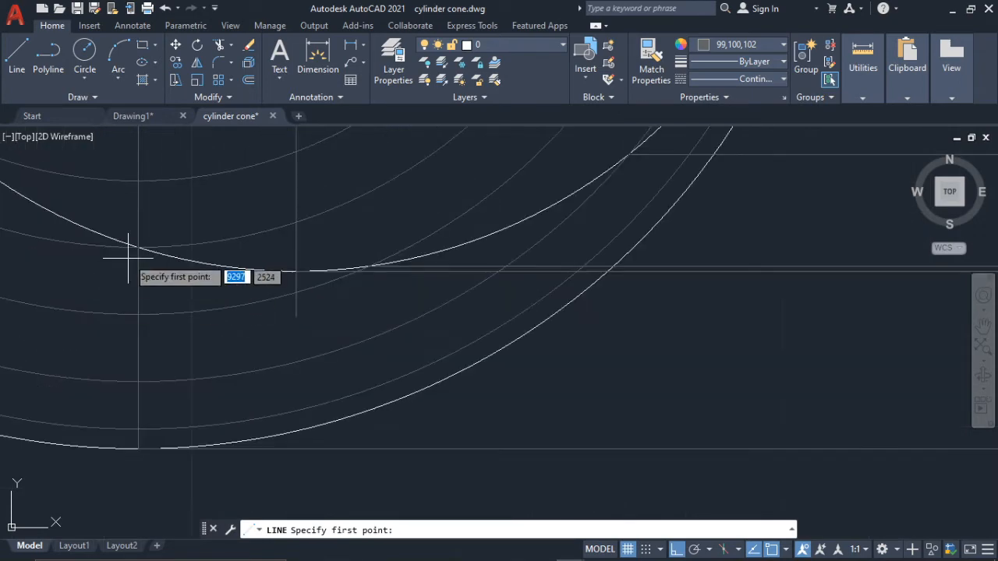
left_click(138, 248)
scroll(138, 248, "down", 4)
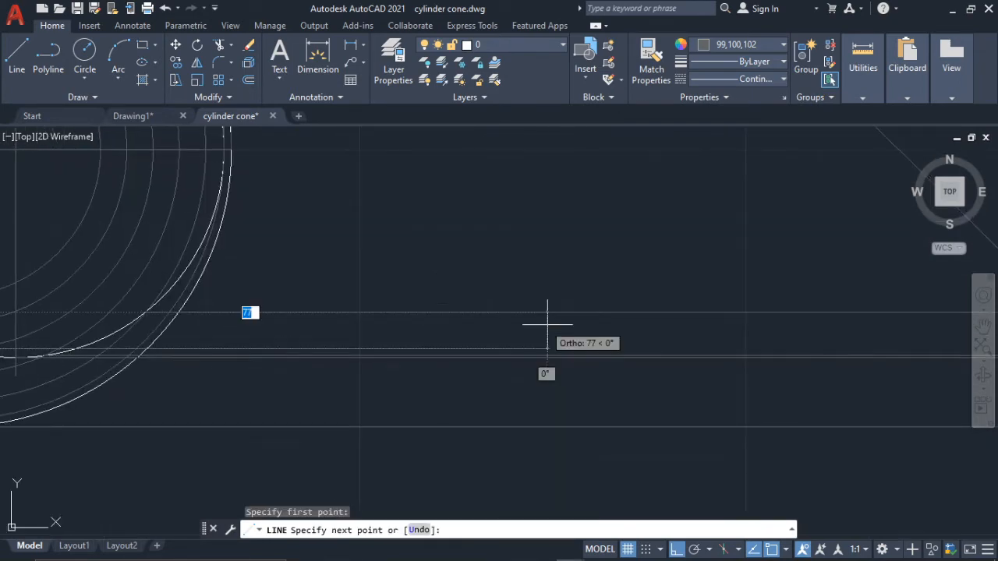
scroll(334, 357, "down", 2)
scroll(543, 343, "up", 2)
scroll(507, 344, "up", 2)
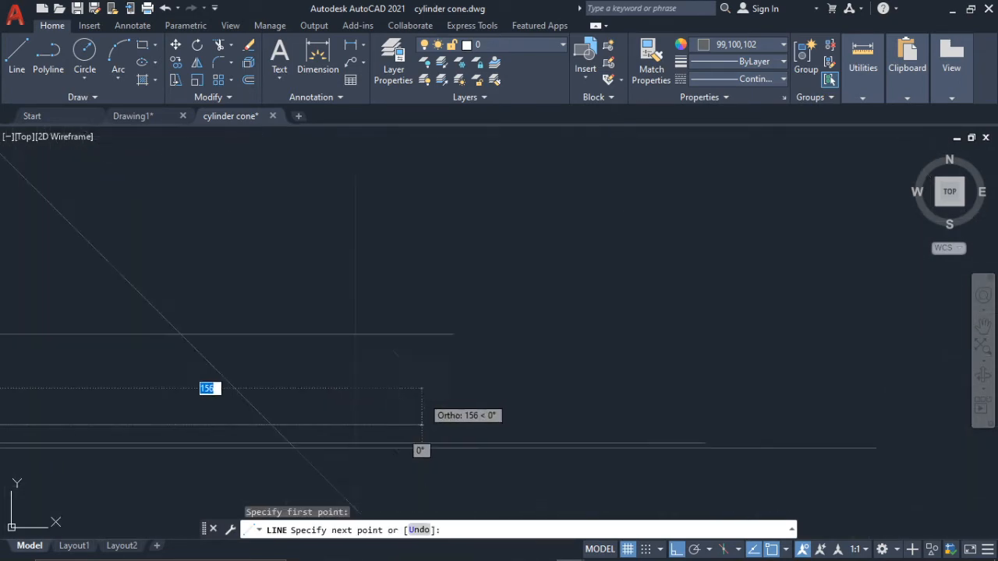
left_click(383, 407)
key("Return")
- Draw a horizontal line from the inner curve's lower-left crossing with the construction circle to a point beyond the 45-degree line
scroll(273, 379, "down", 3)
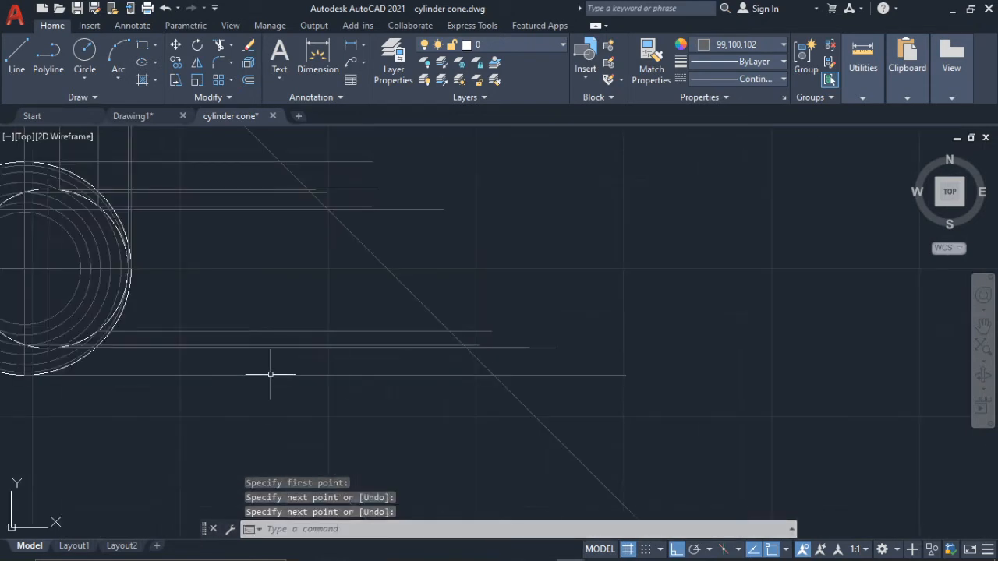
middle_click_drag(273, 379, 582, 364)
scroll(244, 360, "up", 4)
scroll(381, 280, "up", 2)
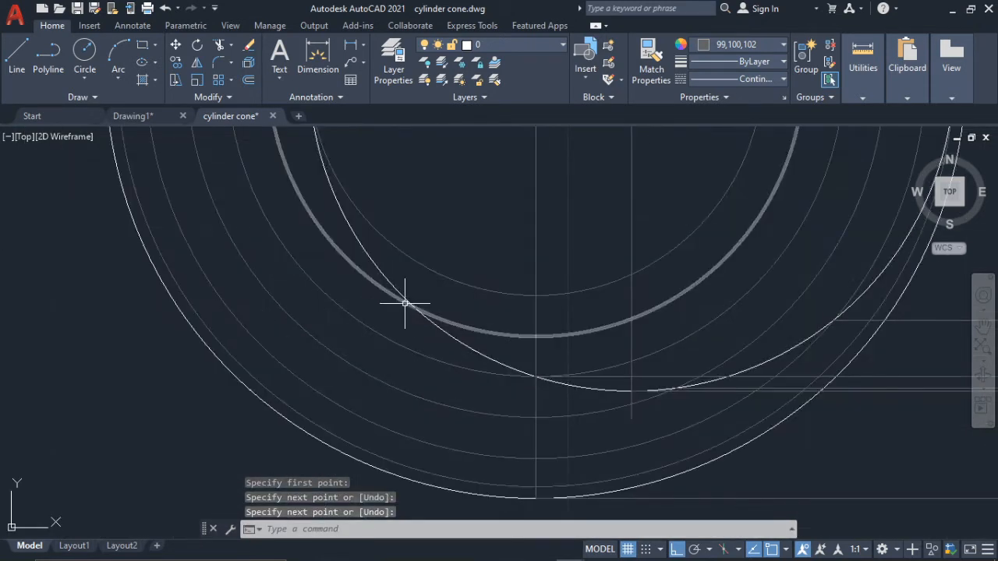
- Draw a horizontal projection line from the lower-left crossing of the off-centre circle and second-smallest construction circle to beyond the 45° diagonal
key("Return")
scroll(457, 323, "up", 4)
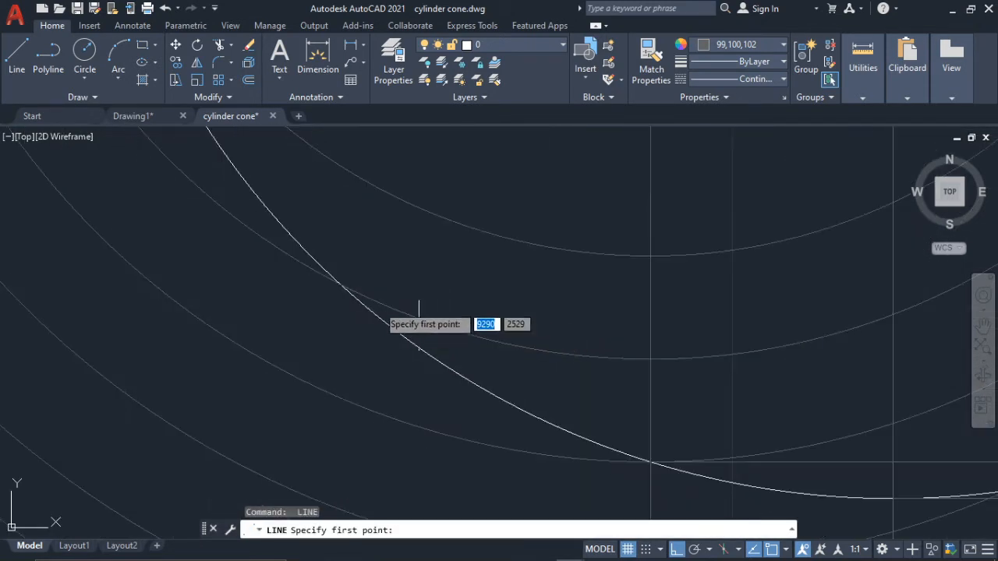
left_click(339, 286)
scroll(330, 265, "down", 3)
scroll(336, 273, "up", 2)
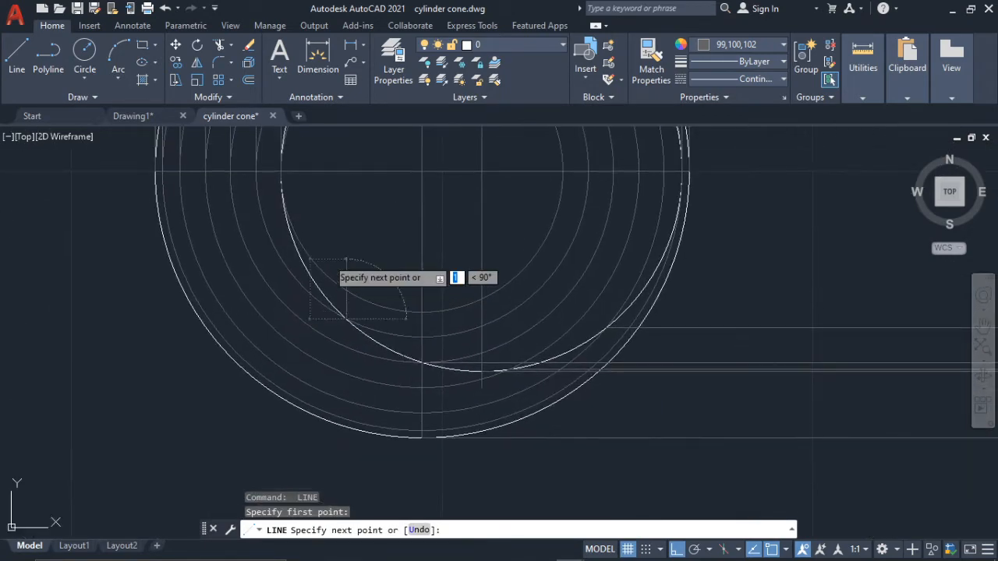
scroll(648, 323, "down", 3)
scroll(671, 327, "up", 2)
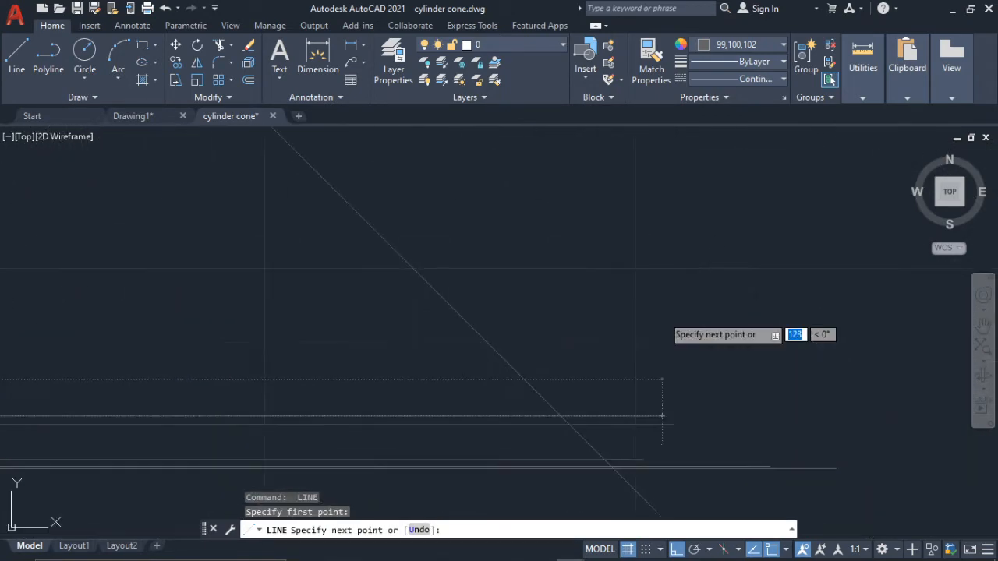
left_click(601, 337)
key("Return")
scroll(283, 196, "down", 2)
middle_click_drag(283, 196, 486, 323)
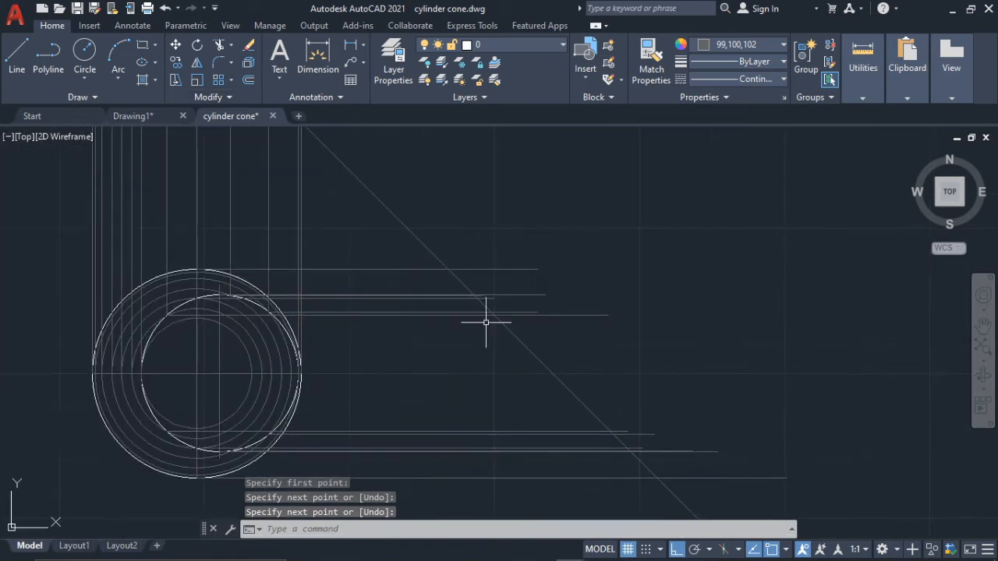
- Draw a vertical projection line from the lowest horizontal line's intersection with the 45° diagonal up past the height of the front view
scroll(140, 337, "up", 3)
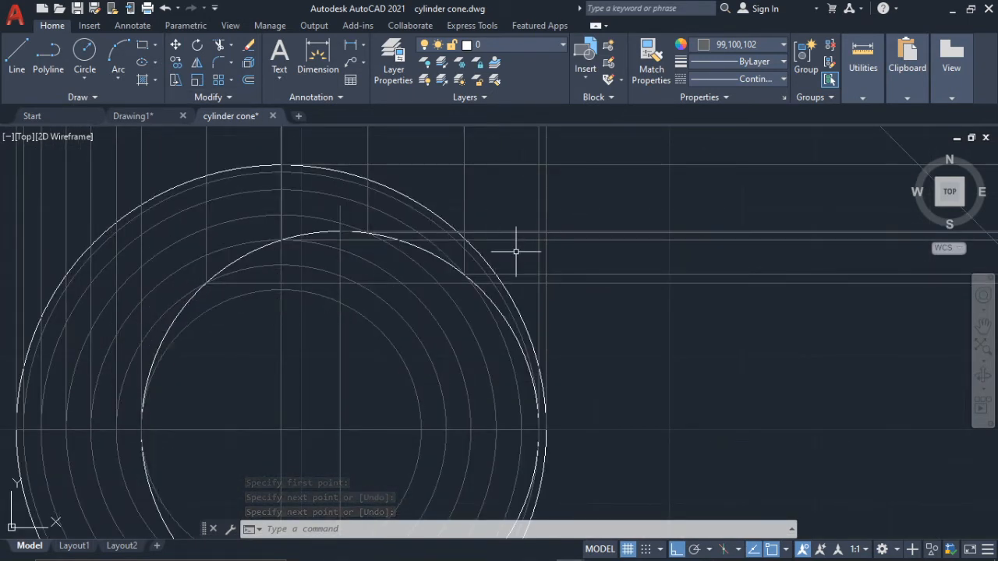
scroll(600, 374, "down", 4)
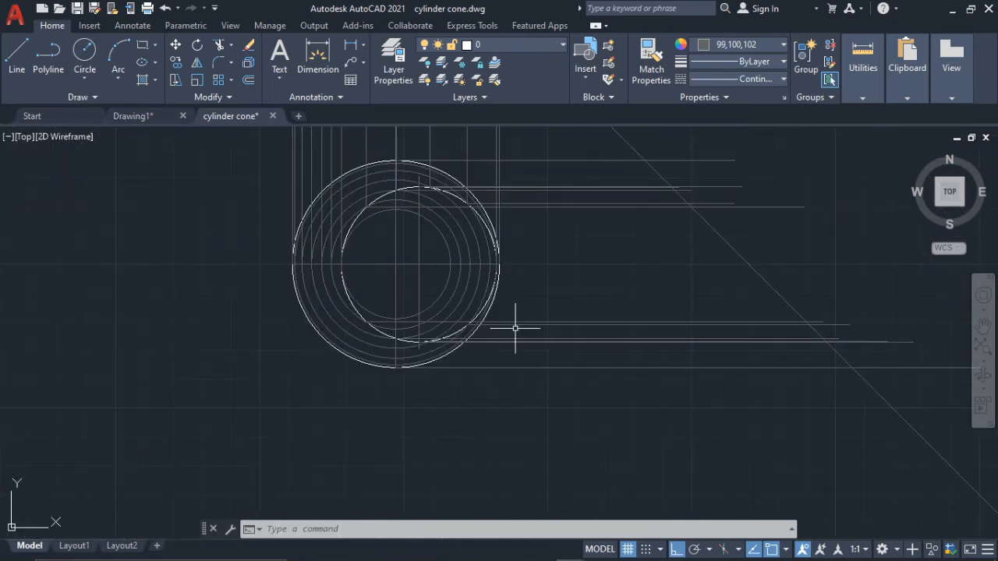
scroll(514, 328, "up", 3)
scroll(612, 344, "up", 4)
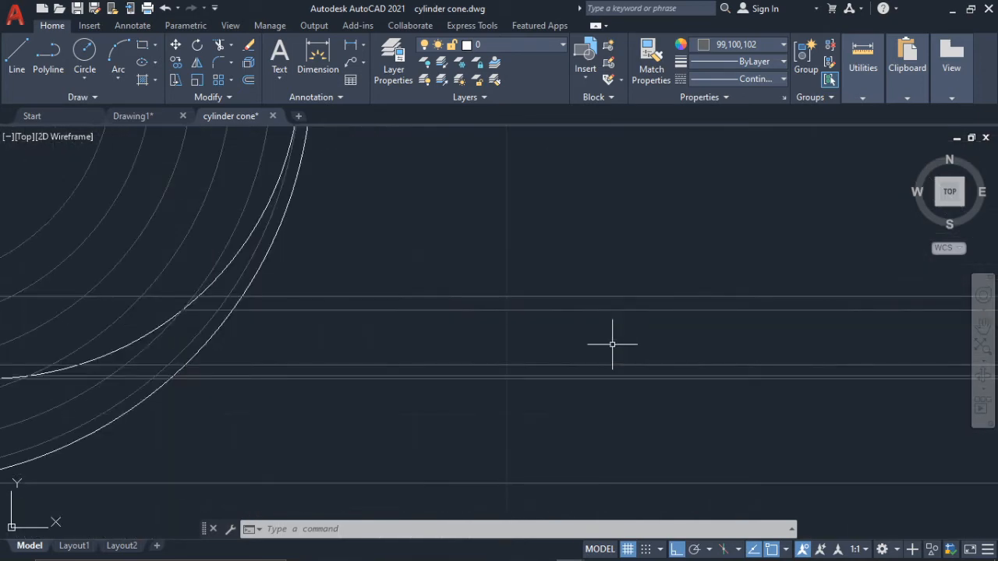
scroll(615, 325, "down", 6)
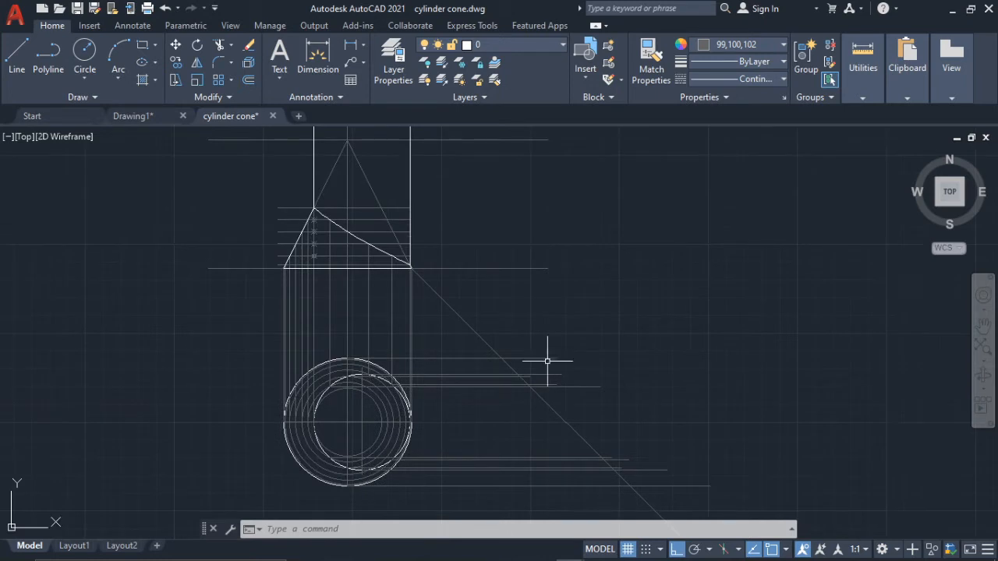
middle_click_drag(432, 236, 456, 372)
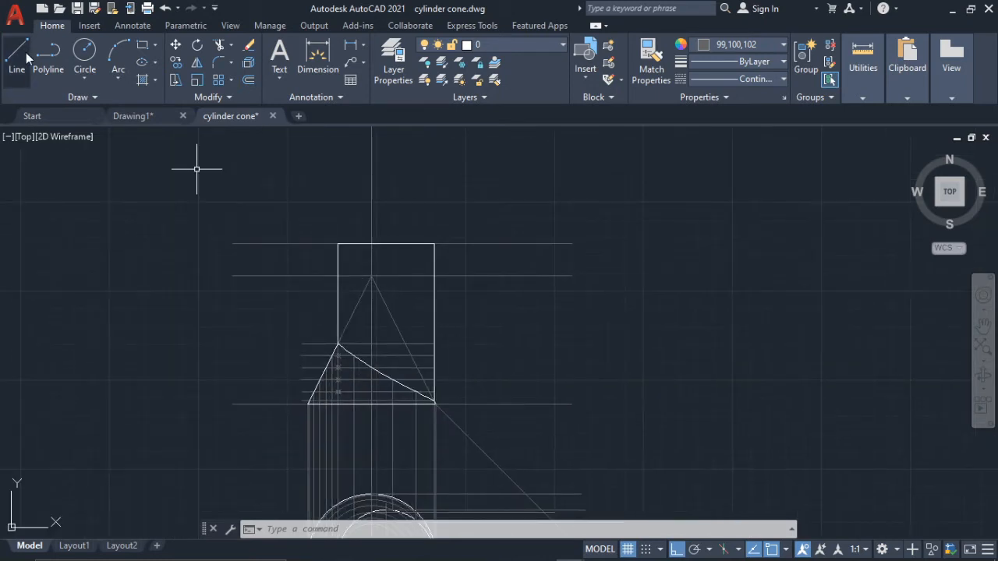
key("Return")
middle_click_drag(541, 397, 341, 151)
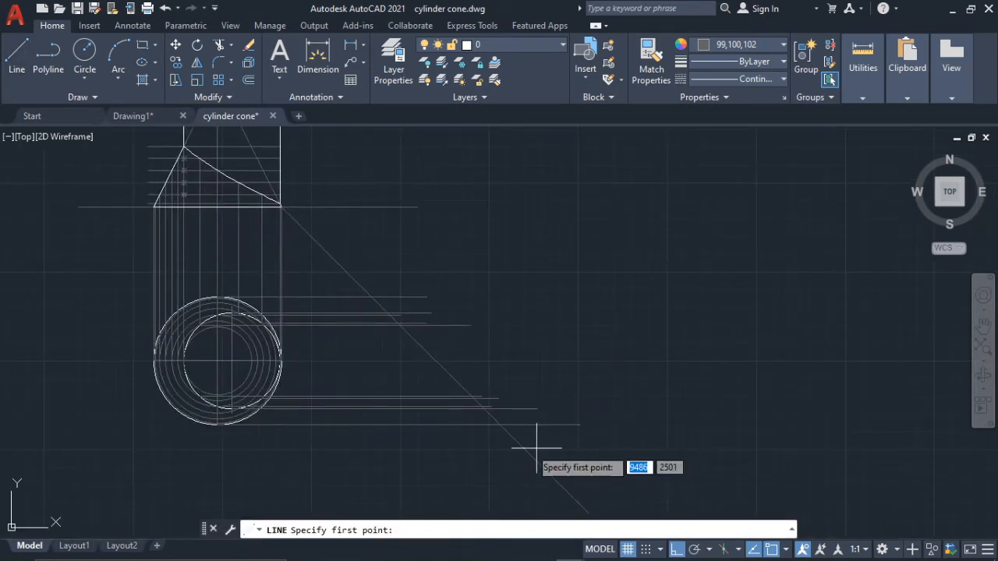
scroll(541, 445, "up", 4)
left_click(460, 395)
scroll(461, 249, "down", 3)
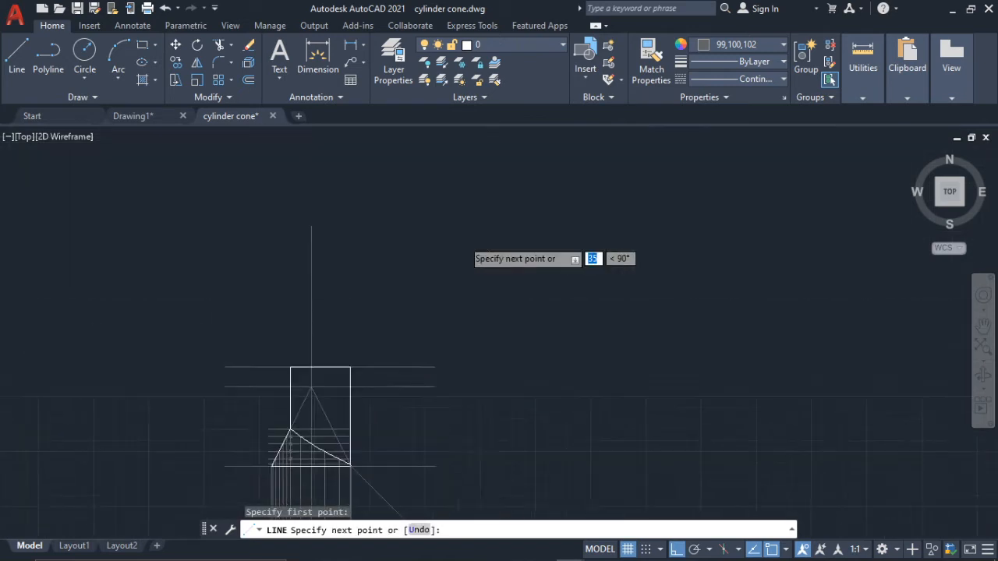
left_click(477, 310)
key("Return")
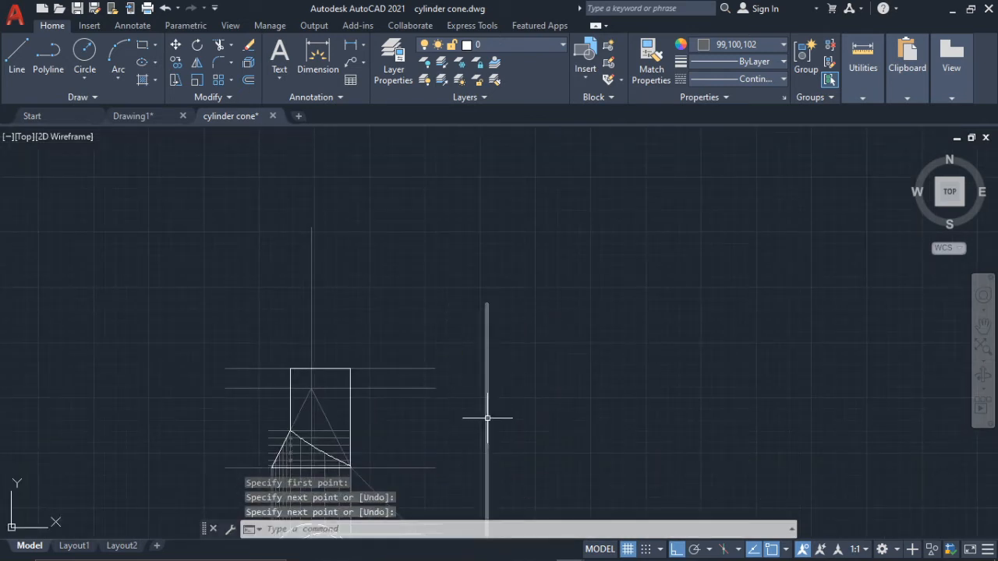
- Copy the vertical projection line from its lower endpoint to the diagonal's intersections with the other horizontal lines of the lower group
left_click(487, 412)
left_click(176, 64)
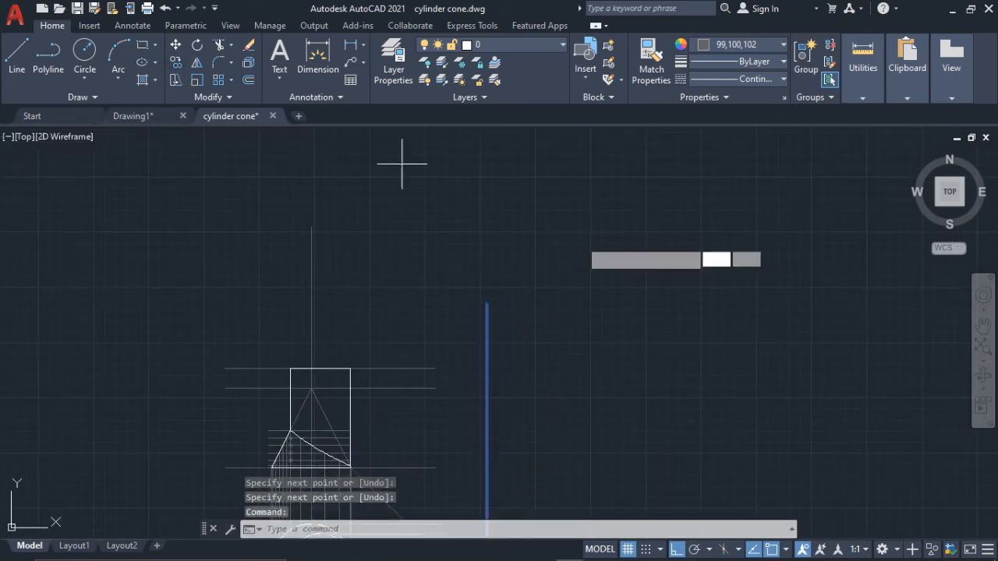
middle_click_drag(467, 369, 454, 225)
scroll(450, 475, "up", 5)
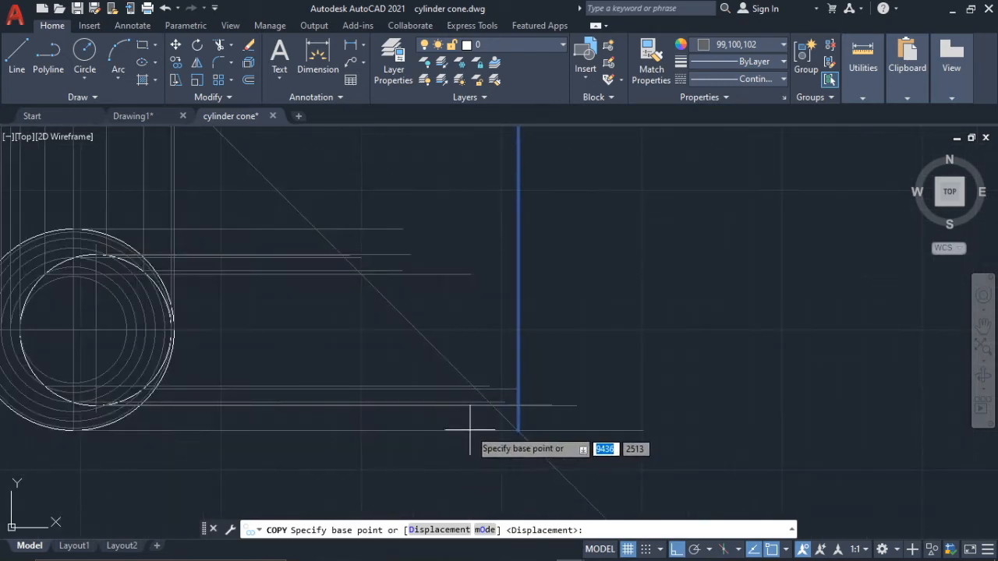
left_click(646, 438)
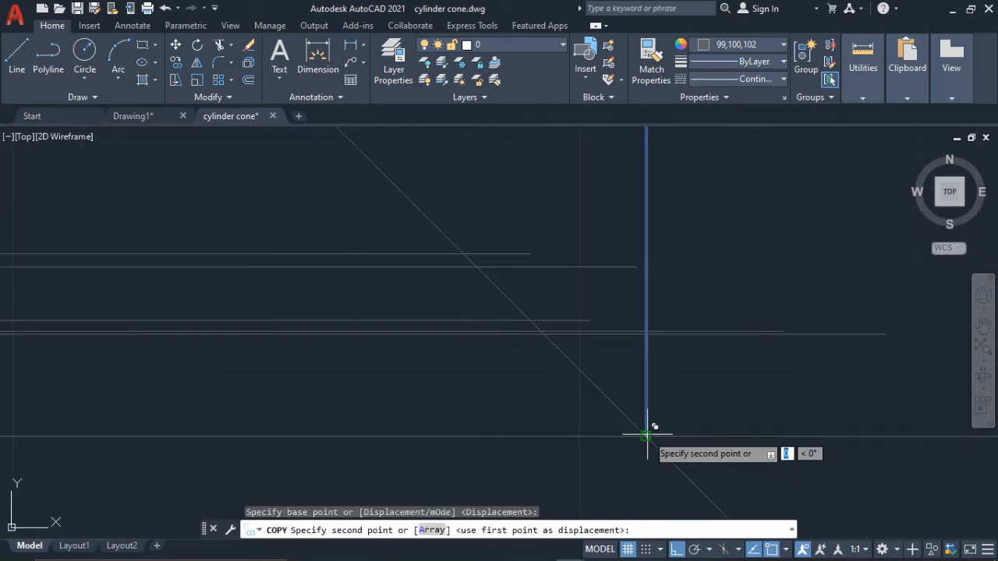
scroll(519, 318, "up", 5)
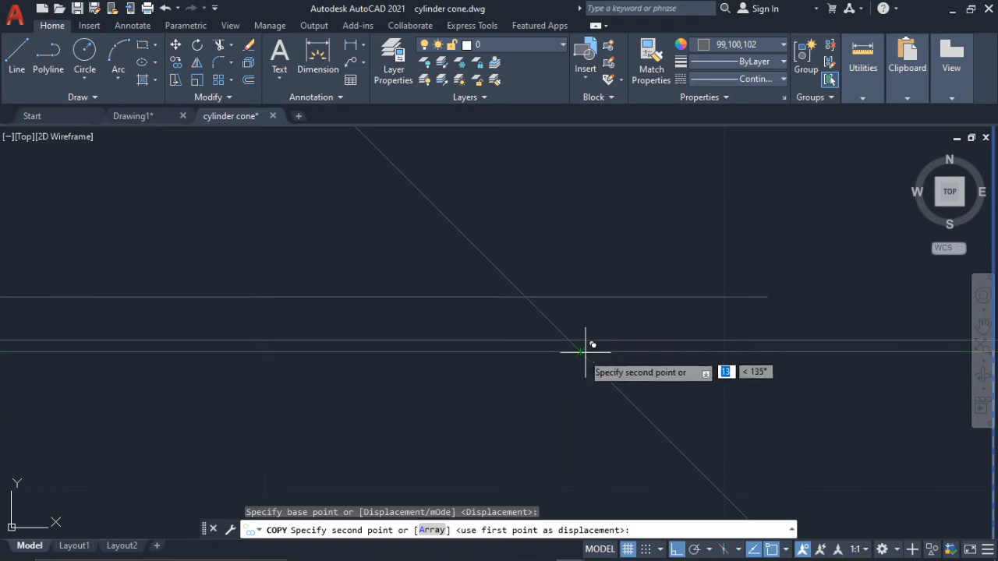
left_click(580, 351)
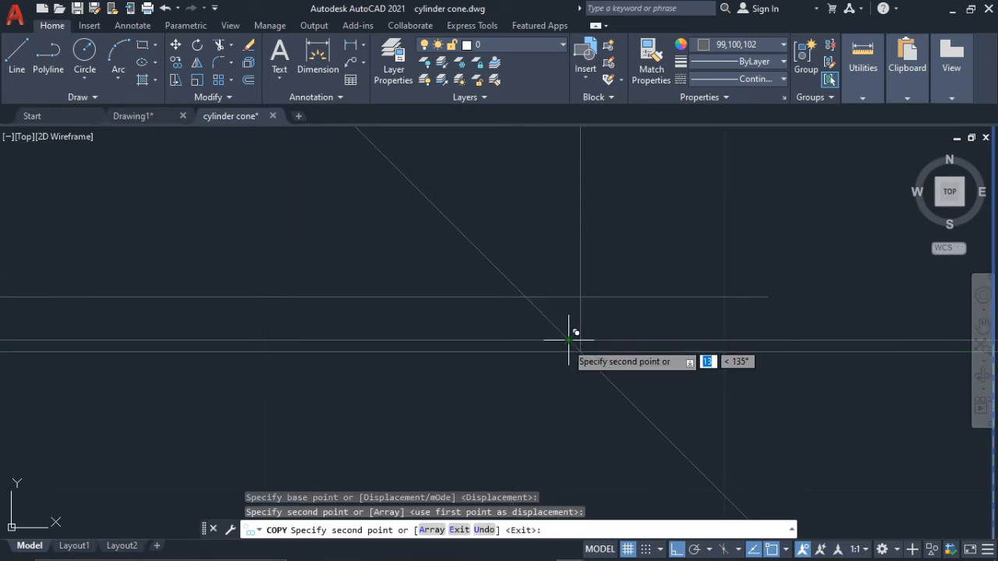
left_click(550, 286)
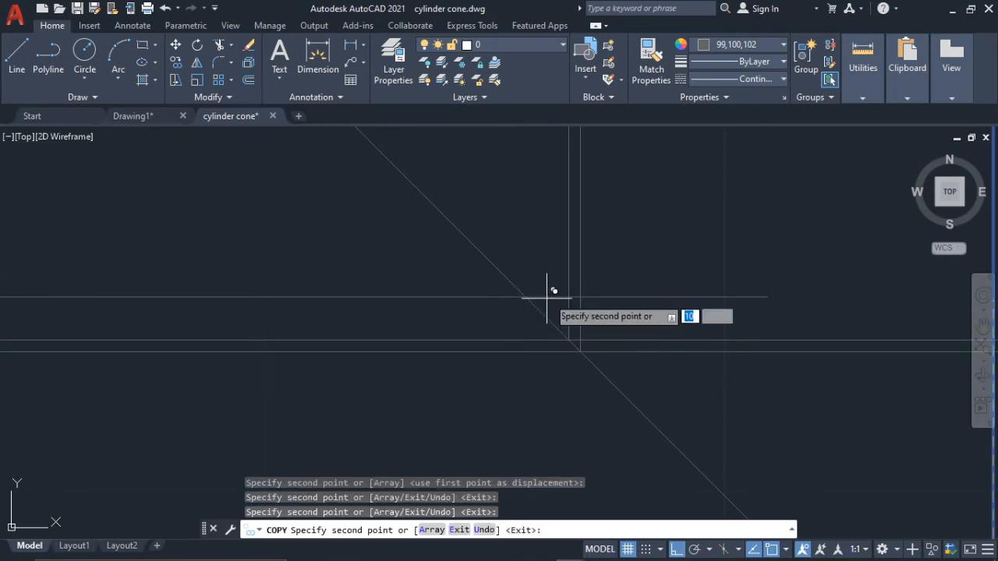
scroll(568, 300, "down", 2)
scroll(580, 356, "up", 3)
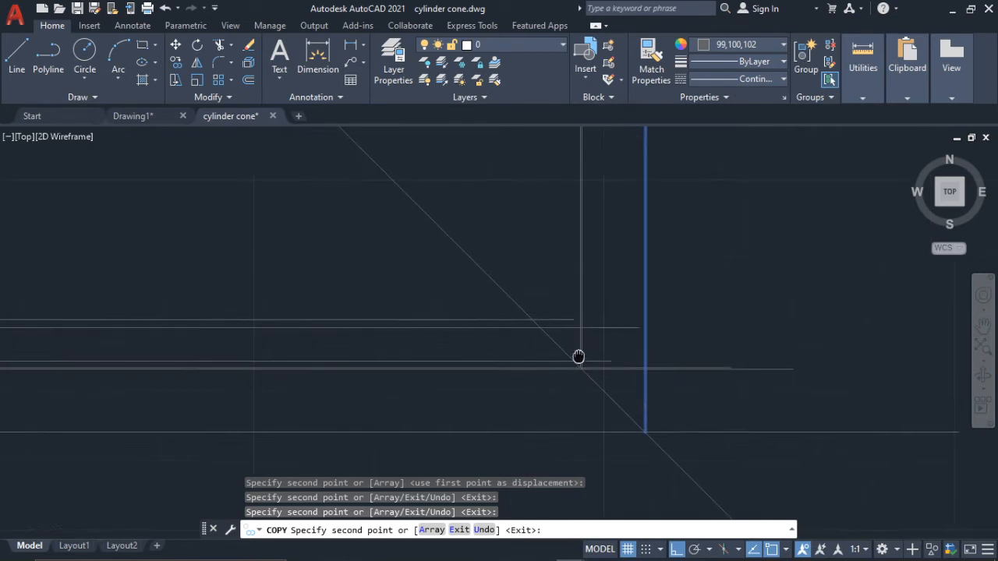
left_click(513, 323)
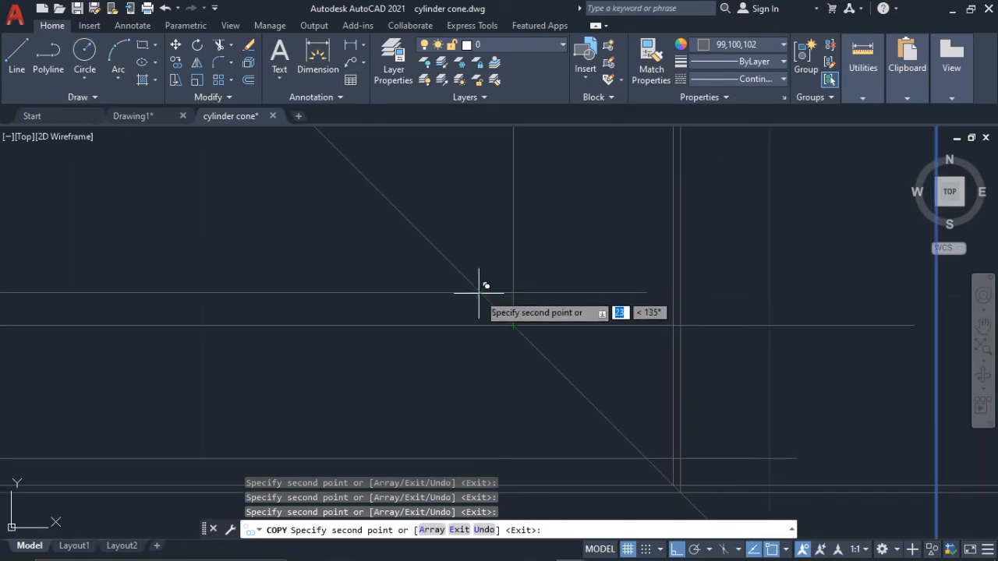
scroll(479, 292, "down", 2)
middle_click_drag(478, 292, 567, 402)
- Continue copying the vertical line to the diagonal's intersections with the upper group of horizontal projection lines, and finish the copy
scroll(361, 228, "down", 5)
middle_click_drag(358, 224, 569, 449)
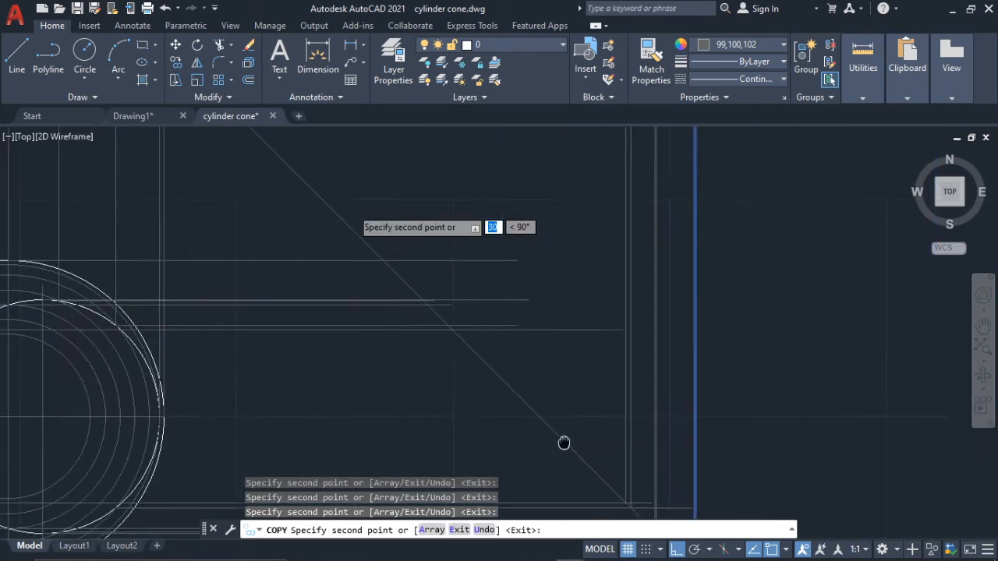
mouse_move(221, 407)
middle_mouse_down()
mouse_move(505, 358)
mouse_move(474, 412)
middle_mouse_up()
scroll(501, 357, "down", 6)
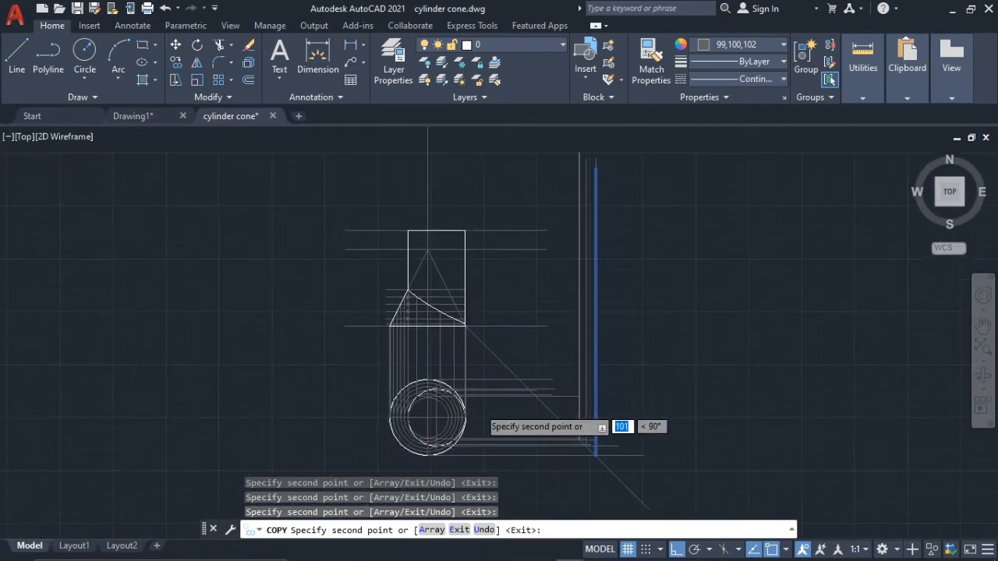
scroll(529, 390, "up", 6)
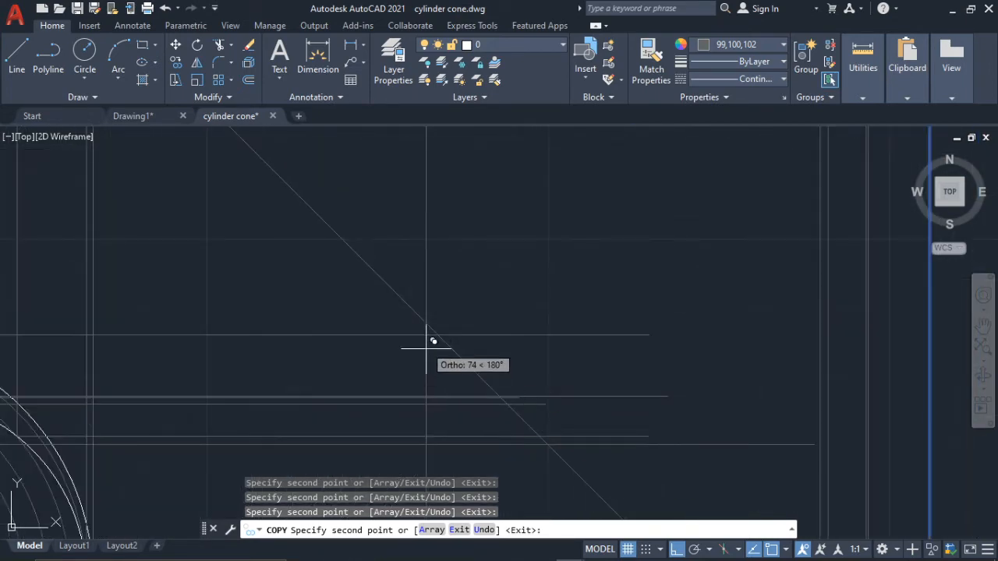
scroll(499, 390, "up", 3)
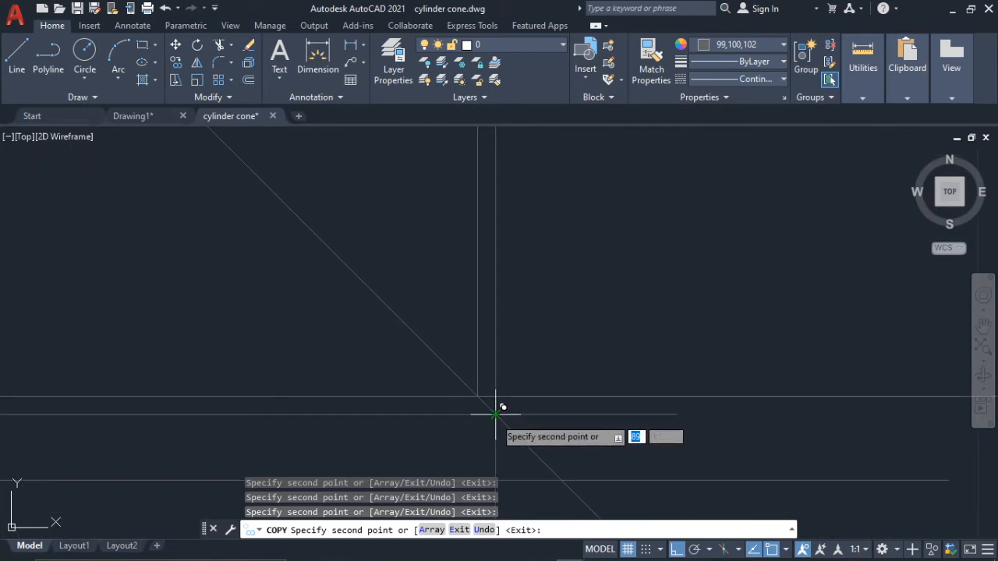
scroll(496, 414, "up", 2)
scroll(538, 398, "up", 1)
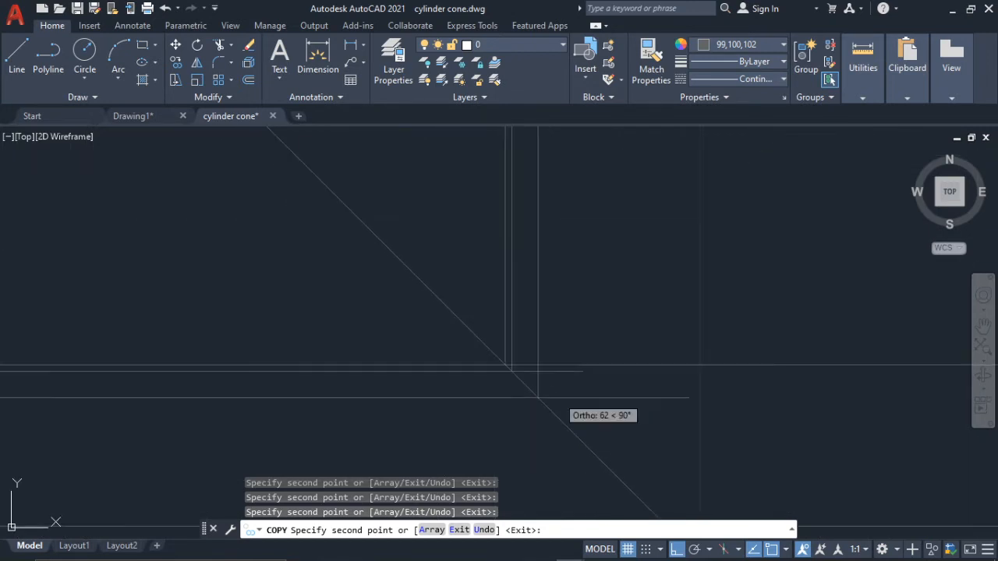
scroll(538, 397, "up", 3)
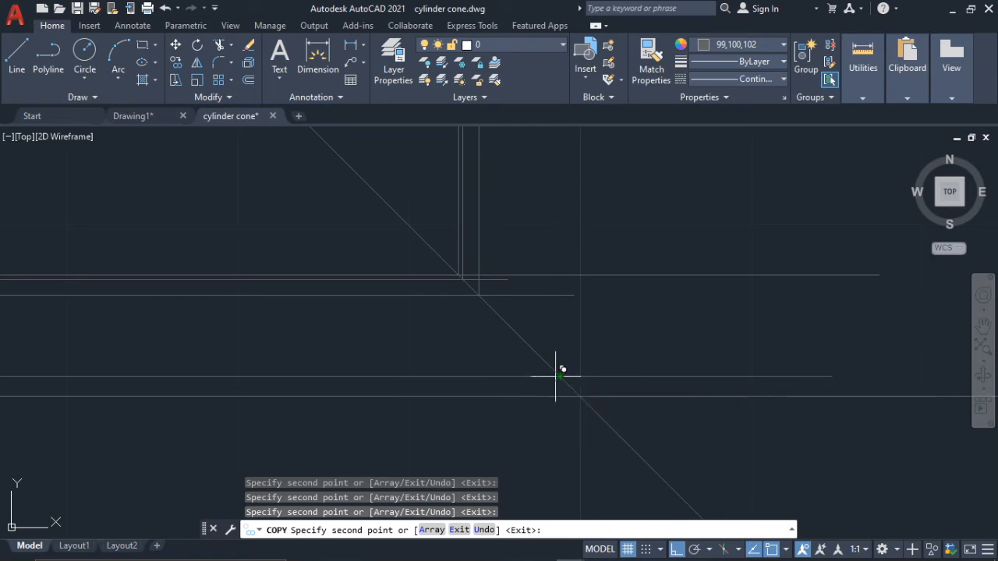
scroll(559, 376, "up", 3)
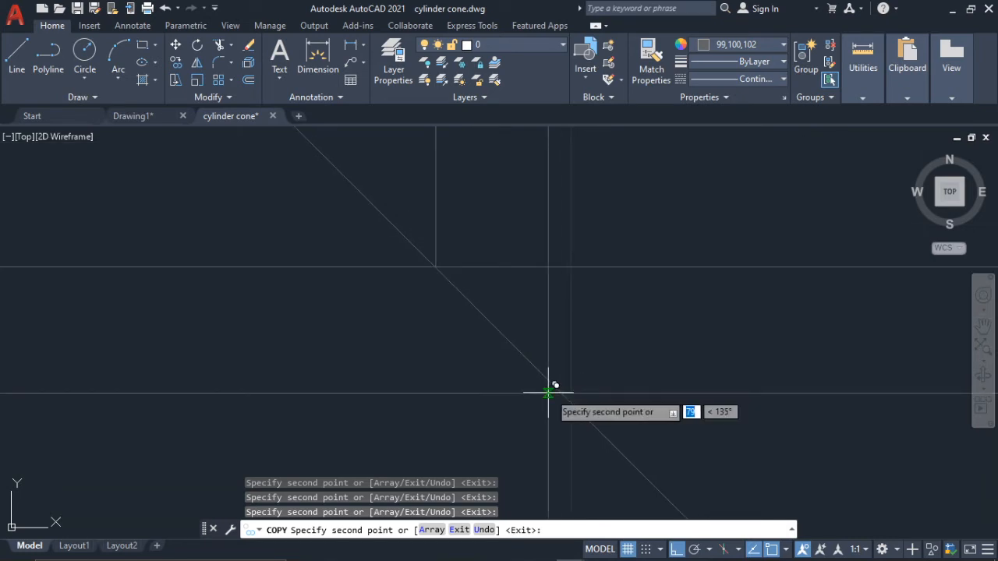
scroll(563, 392, "down", 3)
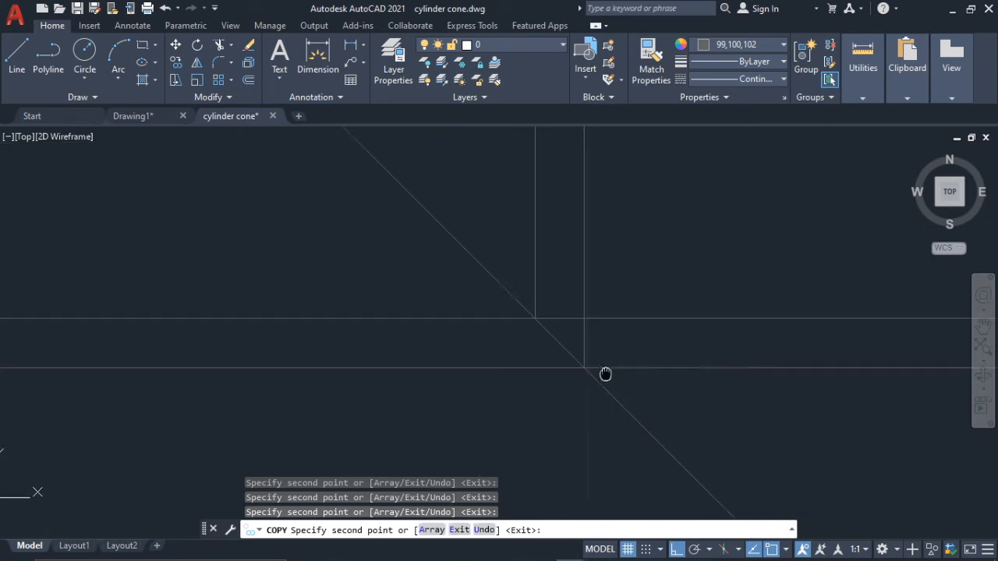
key("Return")
- Draw a horizontal centre projection line from the right quadrant of the outer circle to beyond the 45° diagonal
left_click(19, 68)
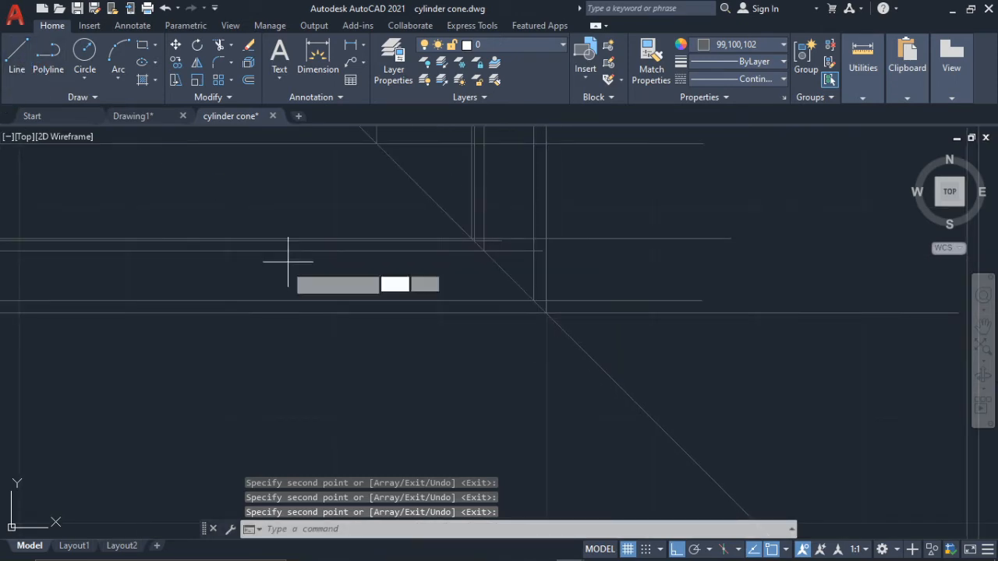
scroll(474, 196, "down", 3)
scroll(323, 290, "up", 5)
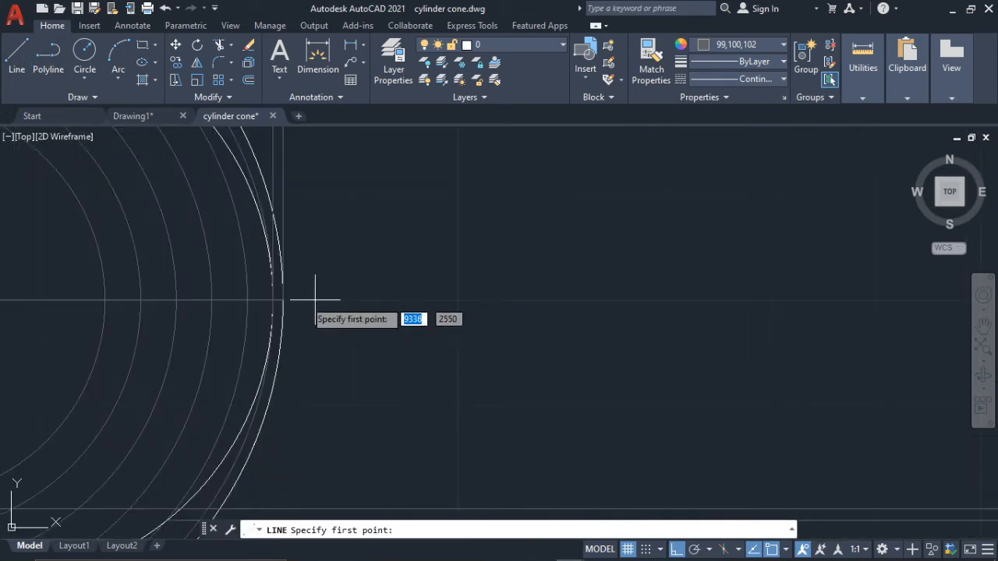
left_click(279, 274)
scroll(579, 308, "down", 2)
middle_click_drag(579, 307, 167, 329)
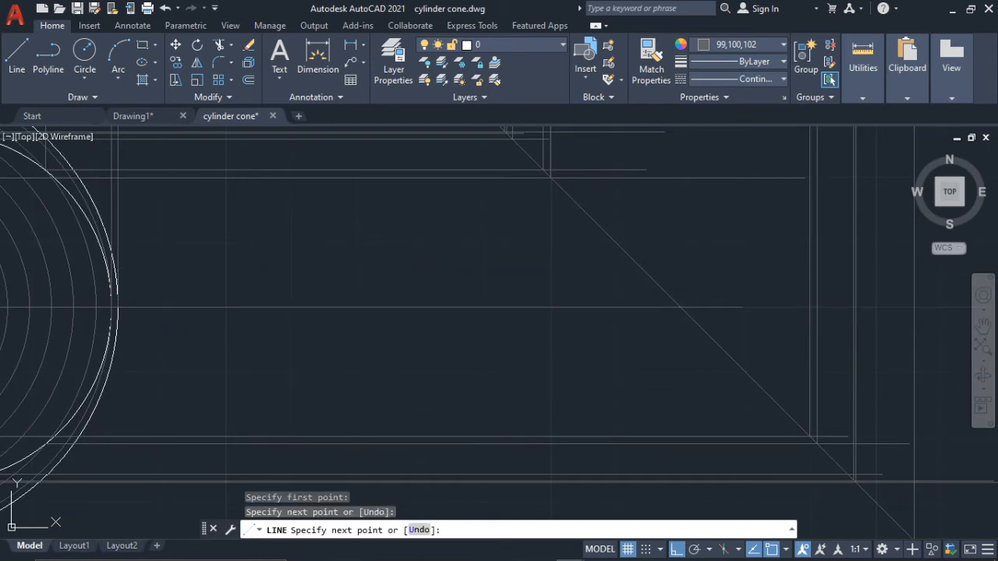
key("Return")
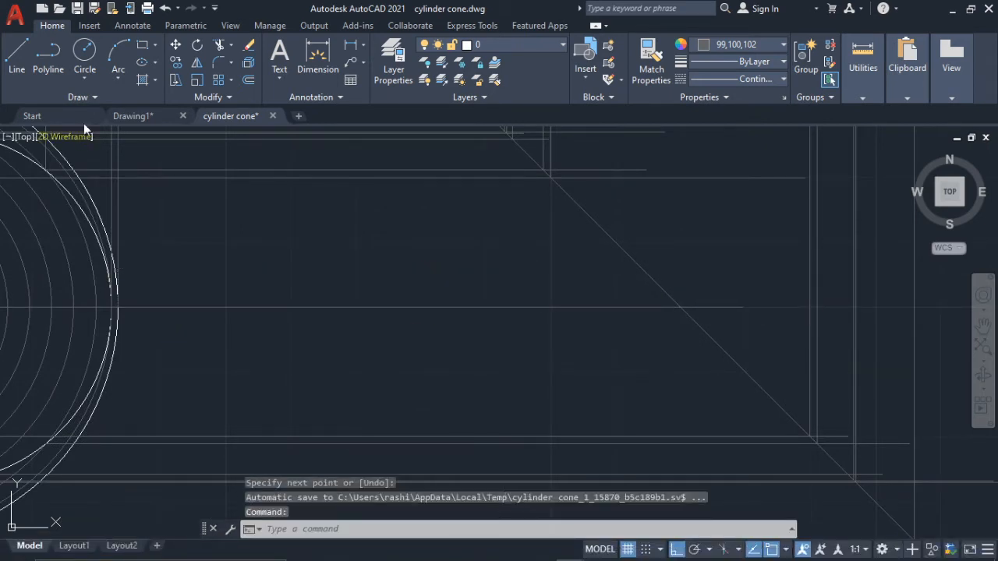
- Draw a vertical line from the centre projection line's intersection with the diagonal up past the top of the front view
left_click(17, 56)
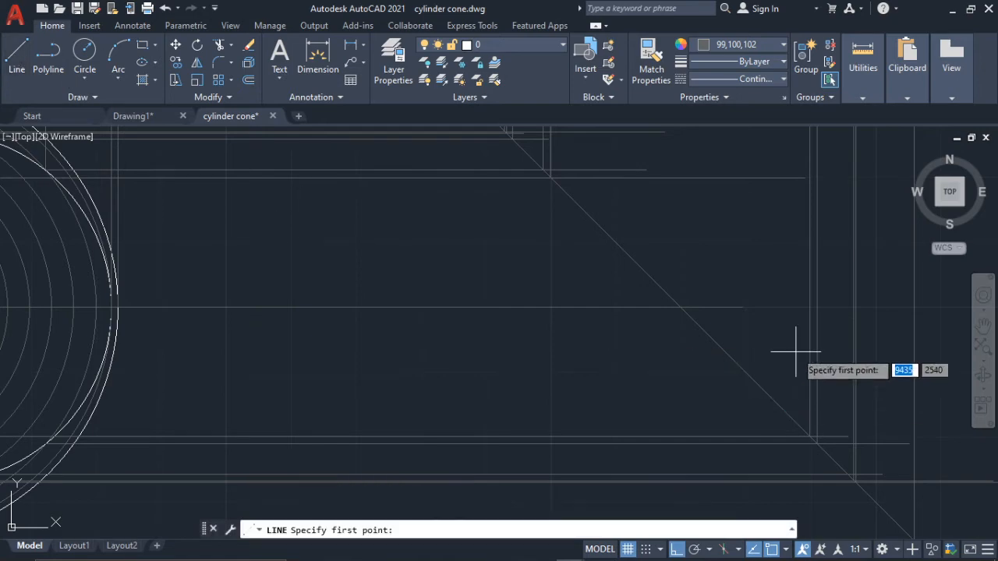
left_click(682, 306)
scroll(678, 240, "down", 2)
scroll(678, 240, "down", 4)
middle_click_drag(676, 243, 705, 461)
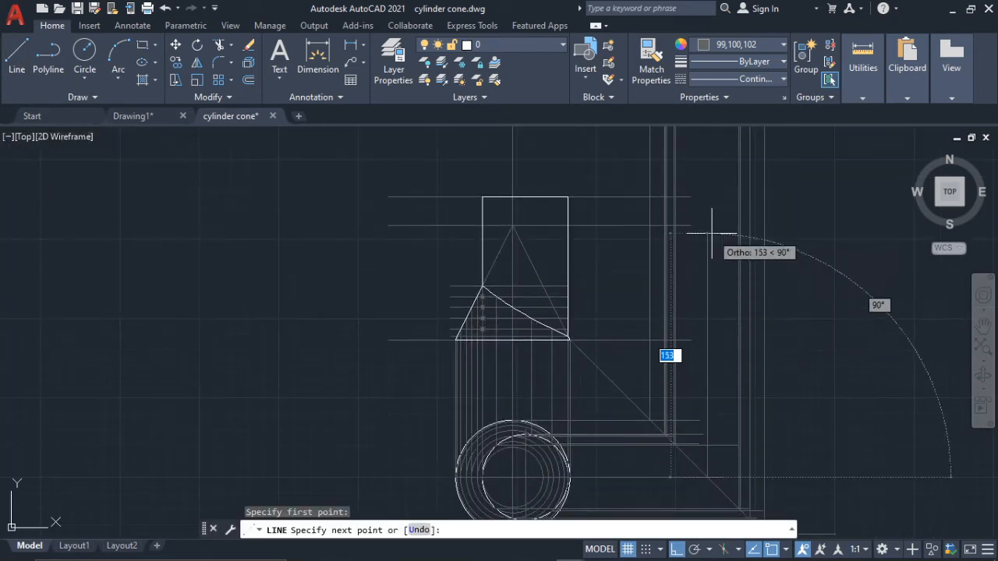
middle_click_drag(713, 232, 712, 436)
left_click(712, 335)
key("Return")
scroll(733, 374, "down", 2)
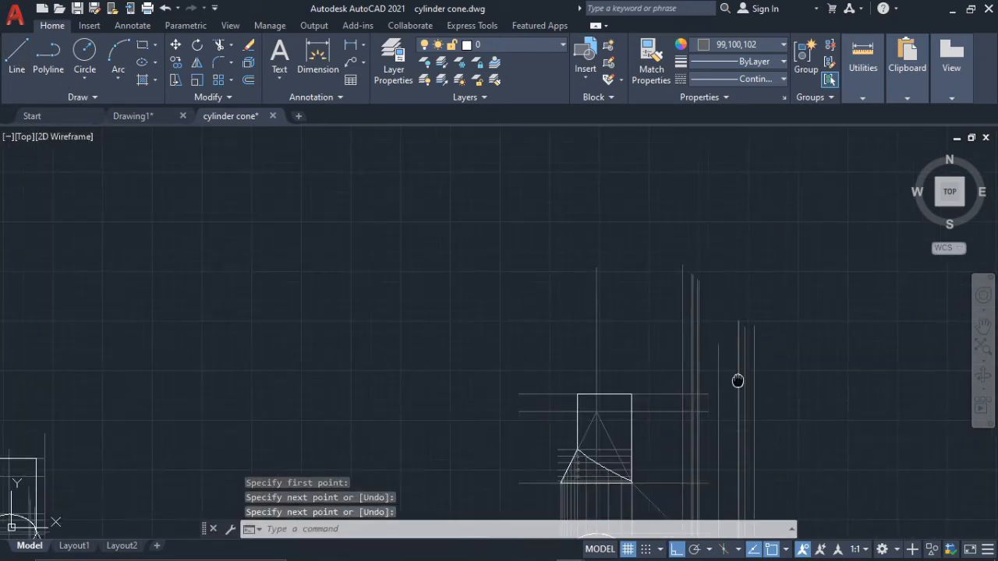
- Extend the horizontal lines through the cylinder top and the cone apex to the right, past the last vertical projection line
scroll(655, 378, "up", 2)
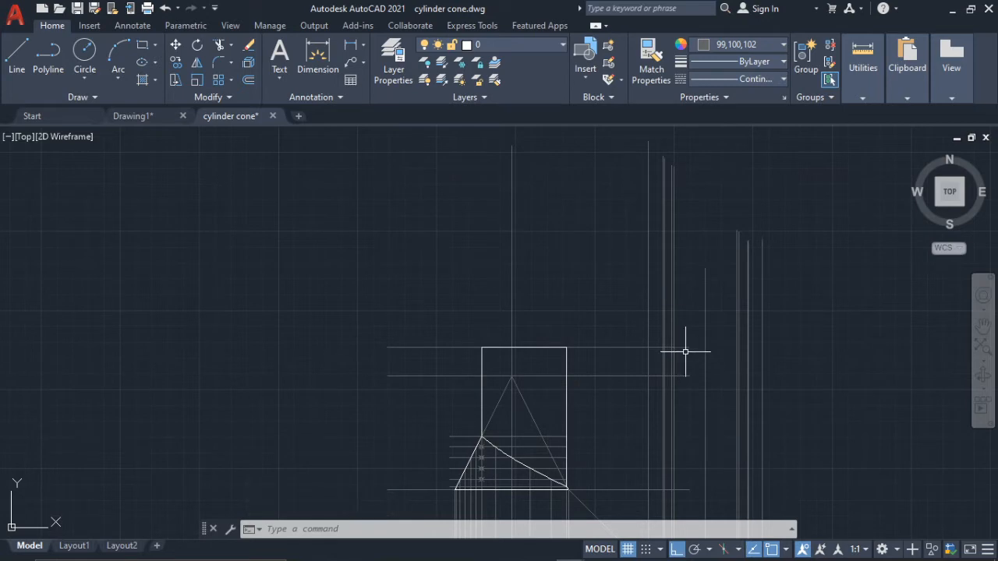
scroll(693, 304, "down", 3)
scroll(580, 307, "up", 5)
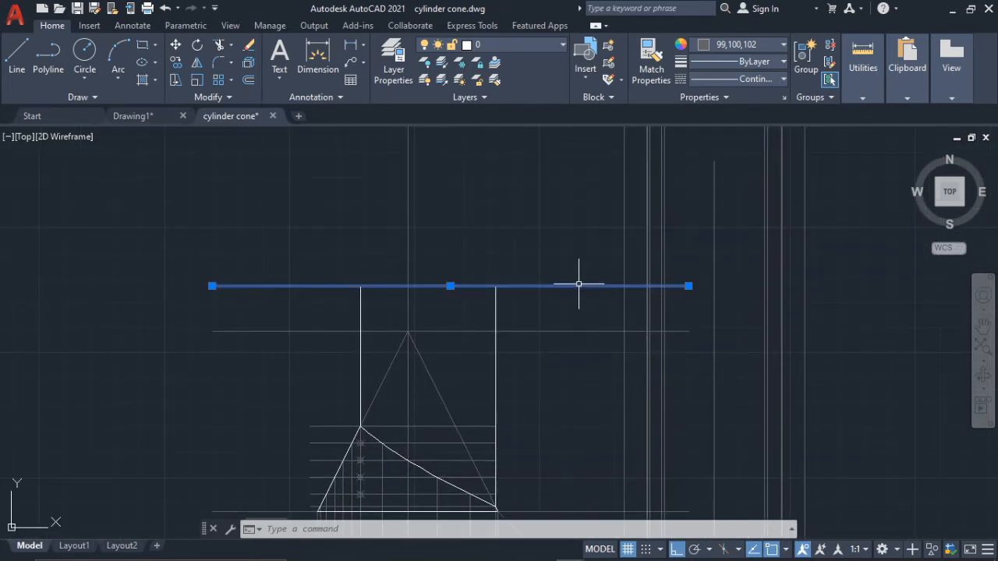
left_click(688, 286)
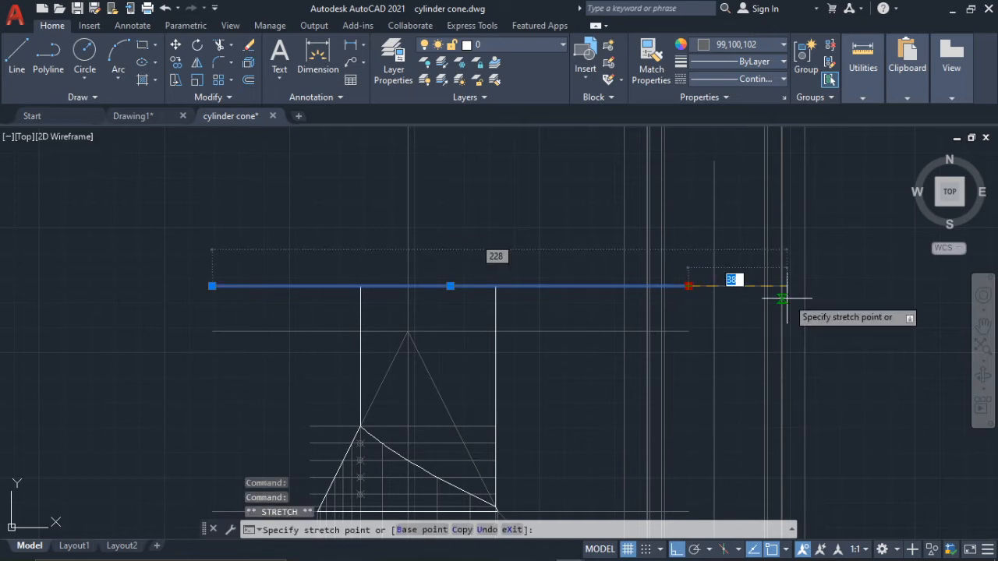
left_click(860, 286)
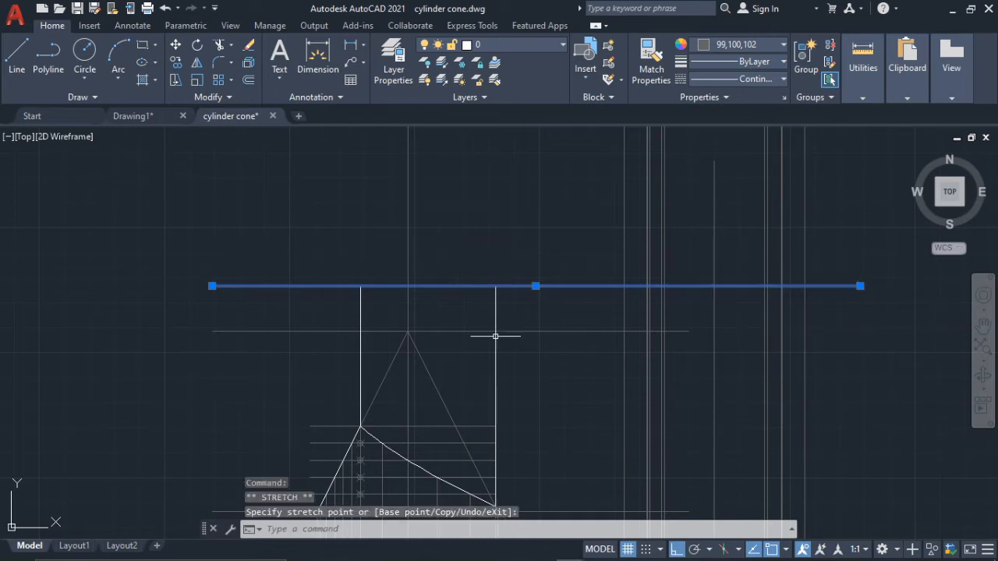
left_click(557, 332)
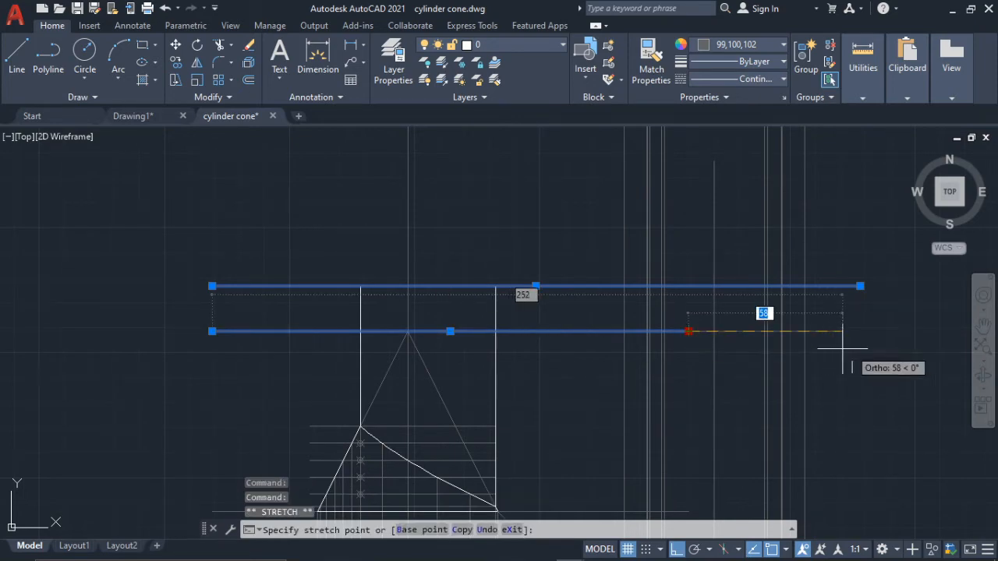
left_click(859, 331)
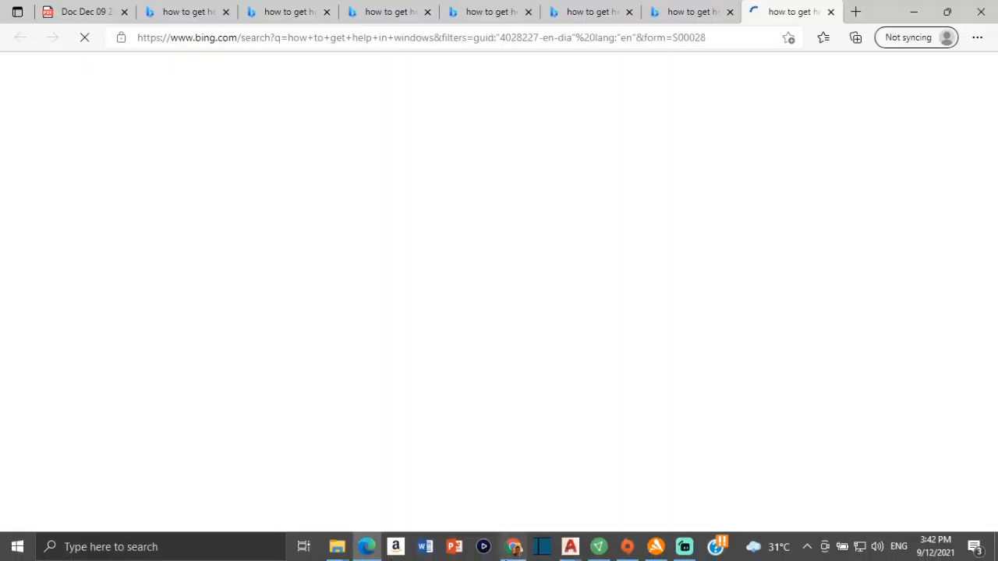
mouse_move(569, 547)
left_click(619, 483)
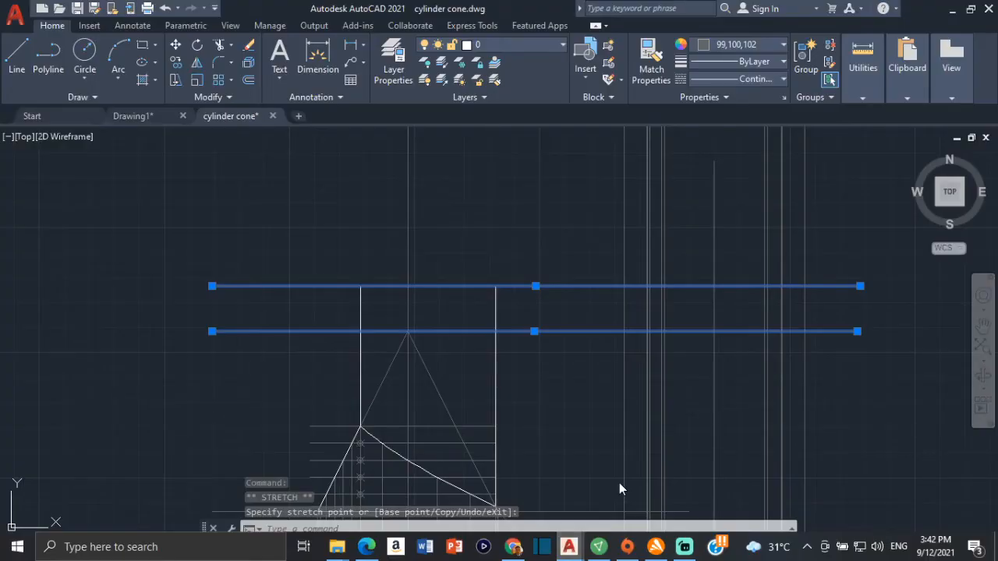
key("Escape")
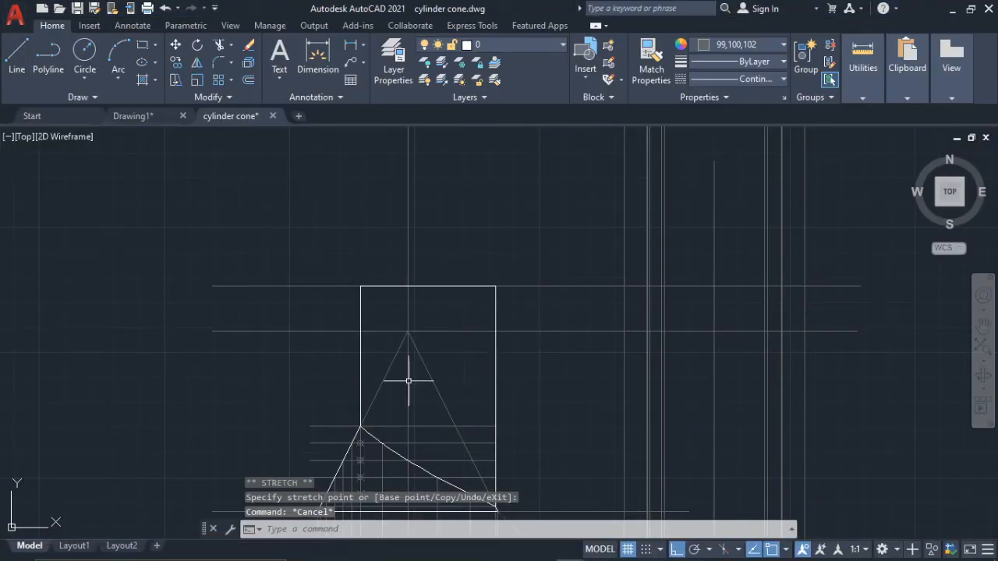
- Draw horizontal lines from the cylinder's right edge across all vertical projection lines, continuing the two highest levels of the intersection curve
middle_click_drag(526, 503, 447, 328)
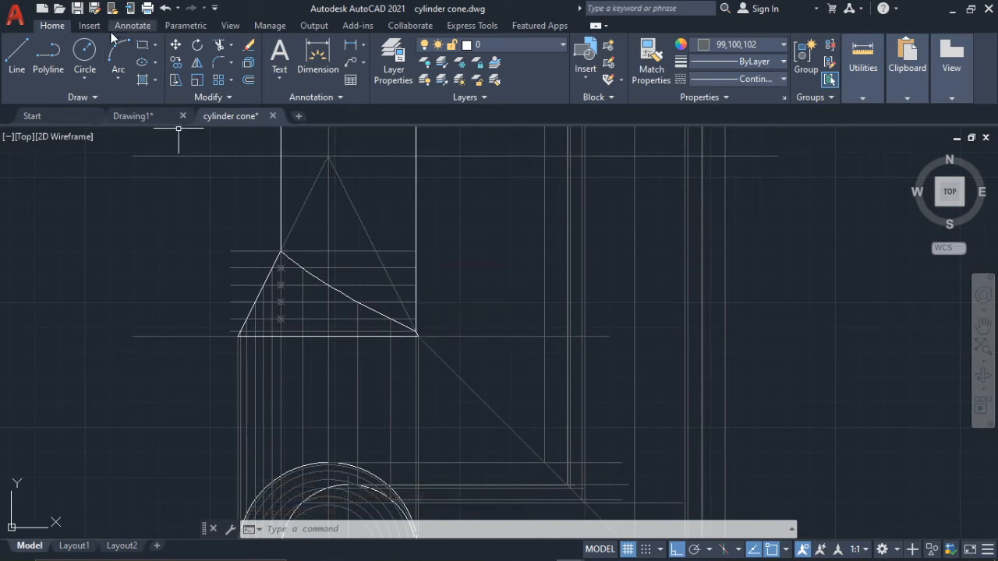
left_click(16, 55)
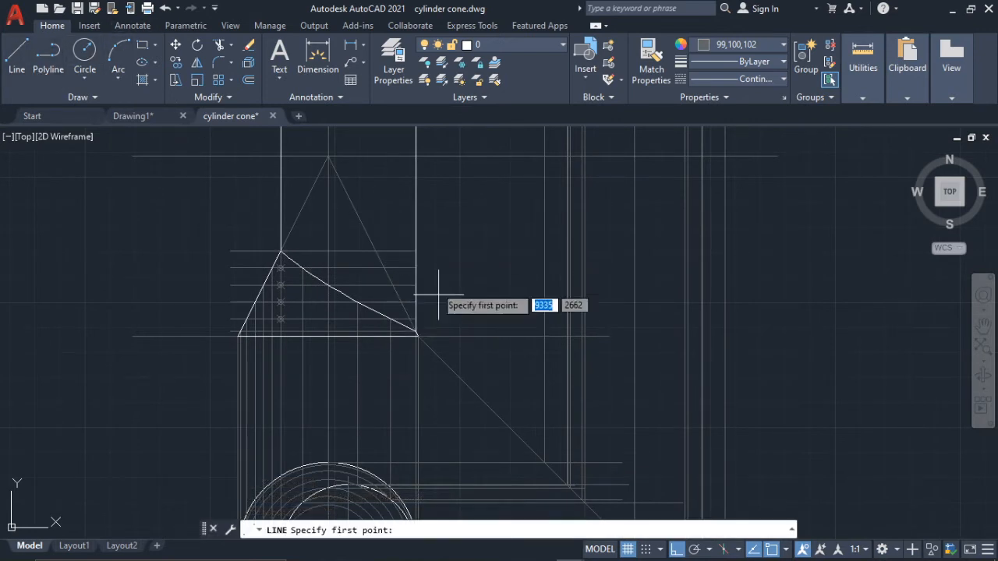
left_click(416, 251)
left_click(766, 258)
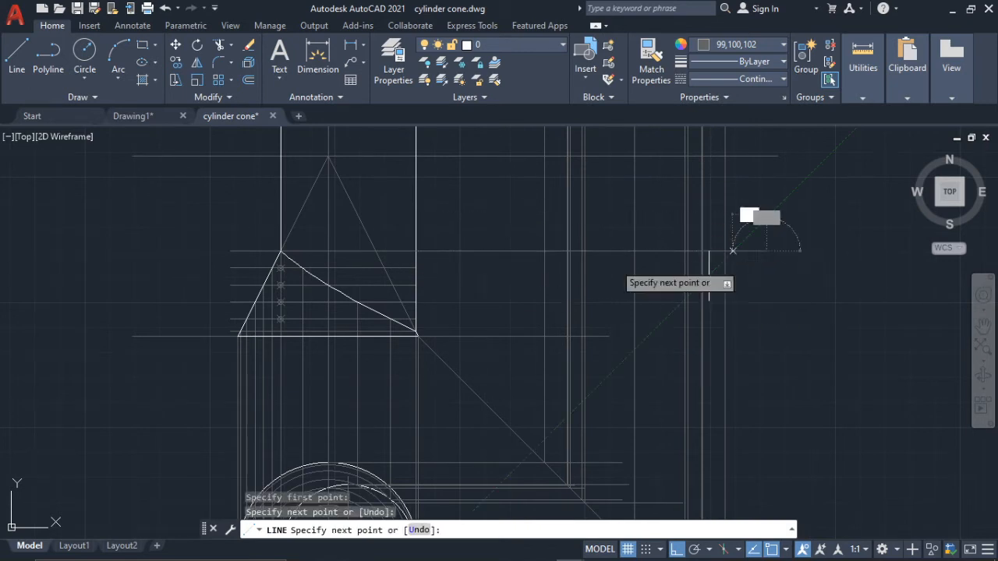
key("Return")
key("Return")
scroll(422, 278, "up", 2)
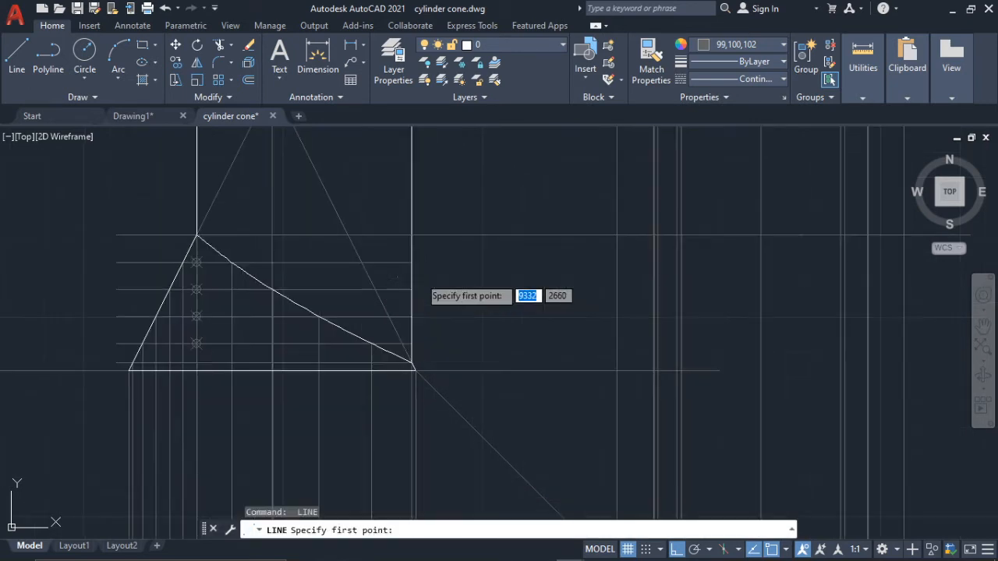
left_click(412, 263)
middle_click_drag(869, 292, 496, 267)
left_click(596, 267)
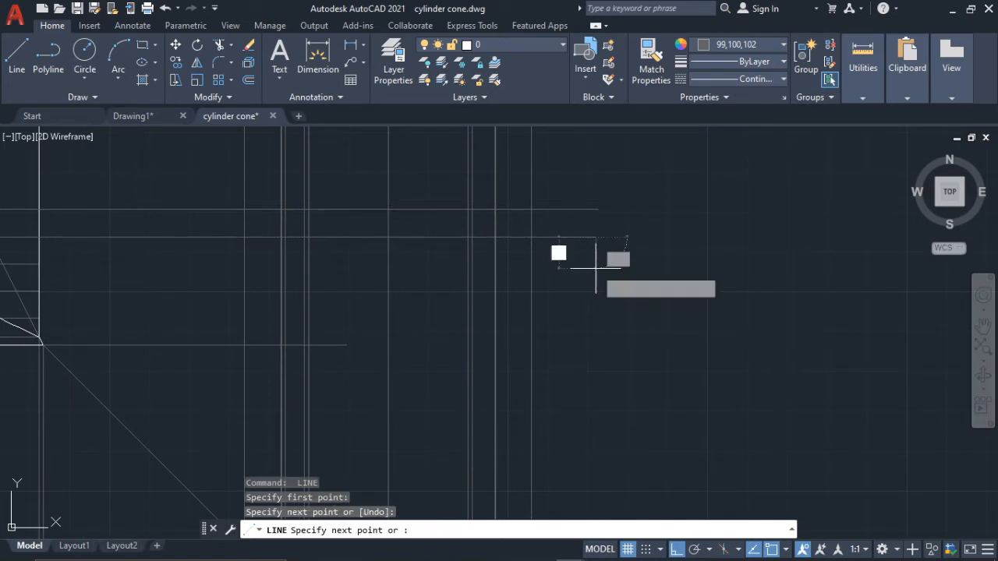
key("Return")
- Draw horizontal lines continuing the third and fourth curve levels from the cylinder's right edge across the side-view verticals
middle_click_drag(11, 307, 272, 279)
key("Return")
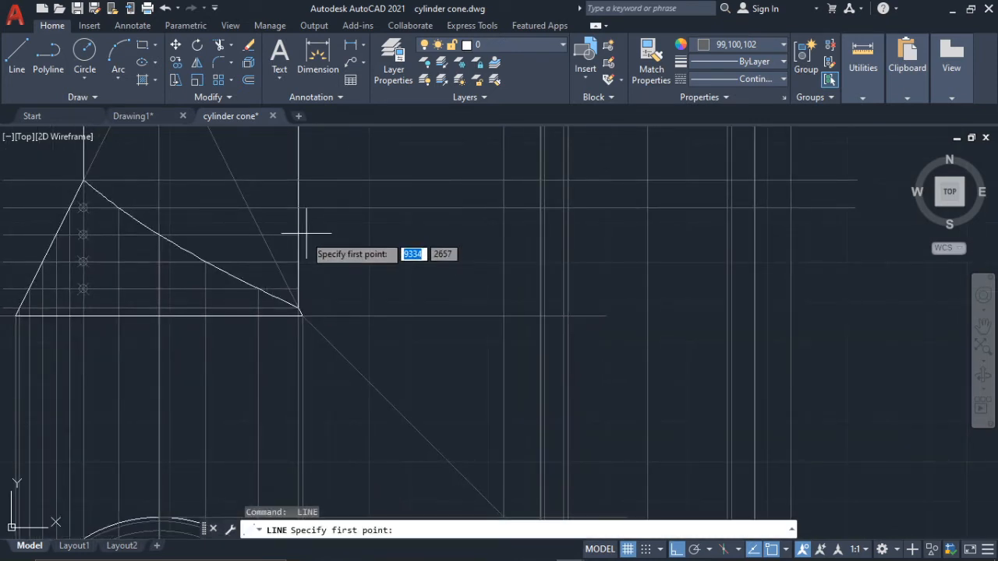
left_click(298, 234)
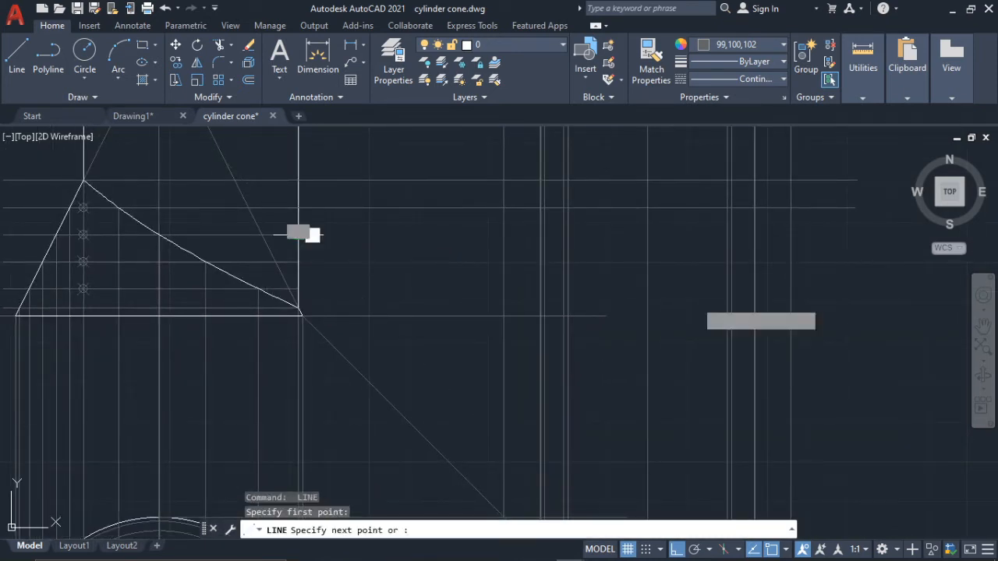
left_click(833, 268)
key("Return")
key("Return")
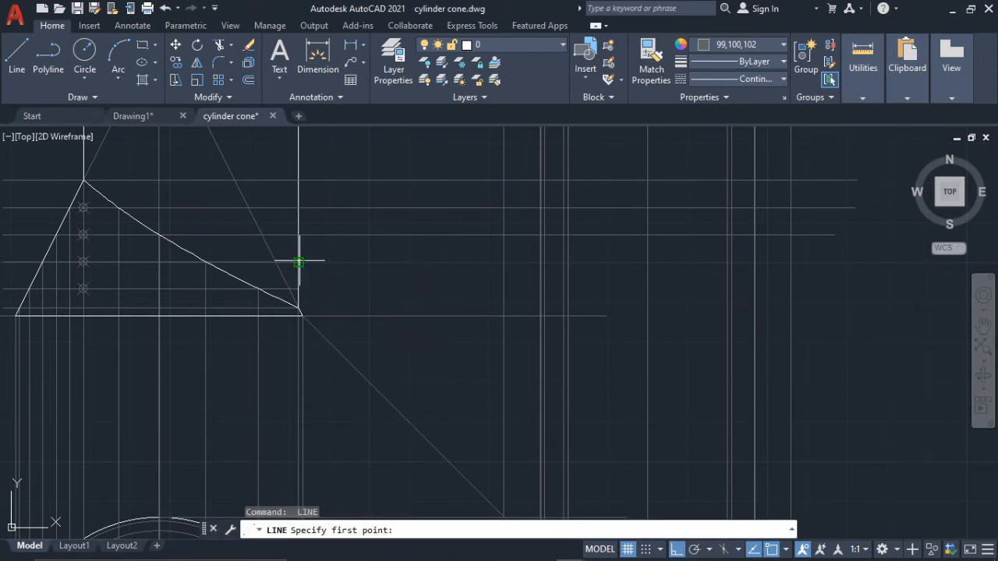
left_click(298, 262)
left_click(845, 298)
key("Return")
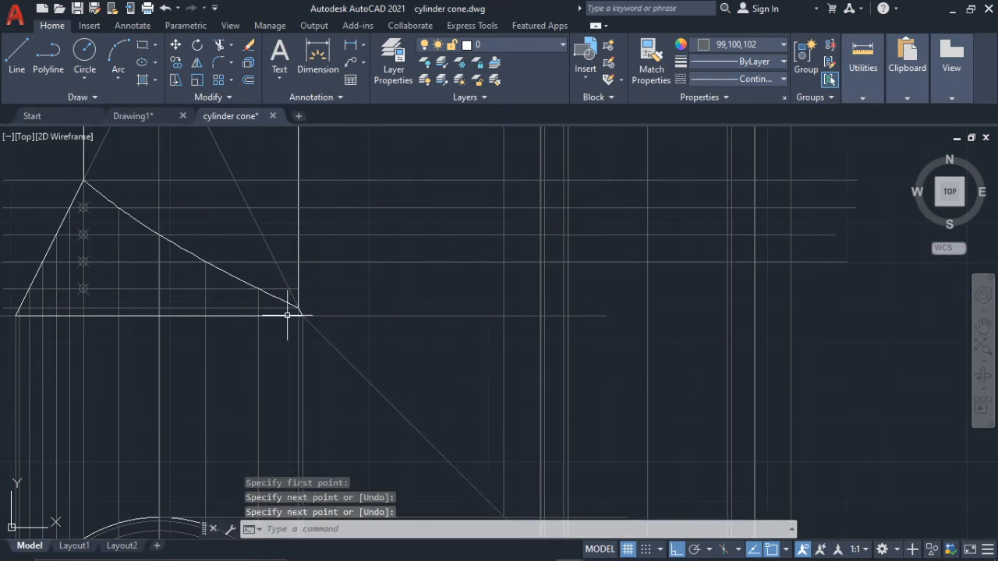
- Draw horizontal lines for the fifth curve level and for the intersection curve's lowest point, from the cylinder's right edge across the side-view verticals
key("Return")
left_click(299, 290)
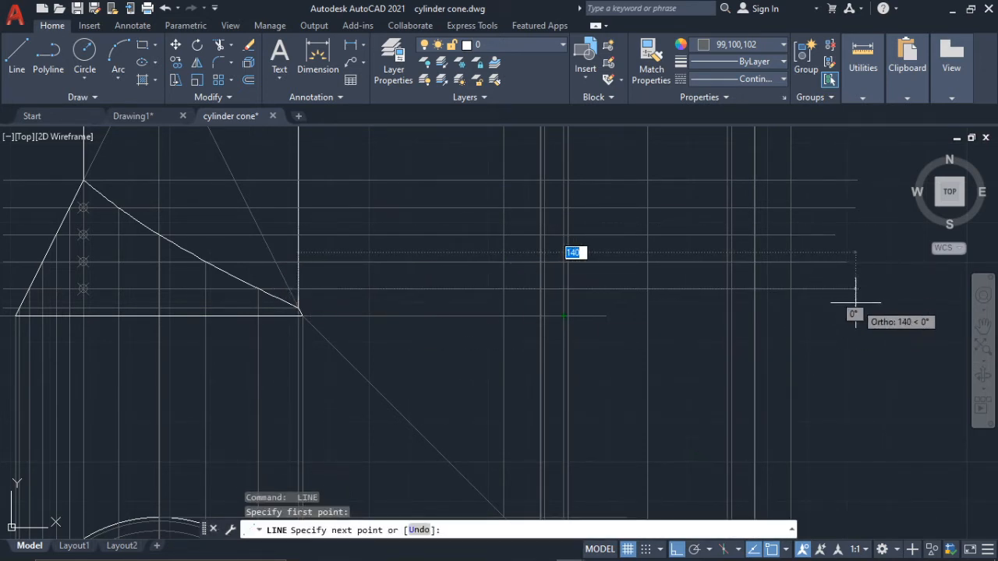
left_click(853, 300)
key("Return")
key("Return")
scroll(301, 307, "up", 2)
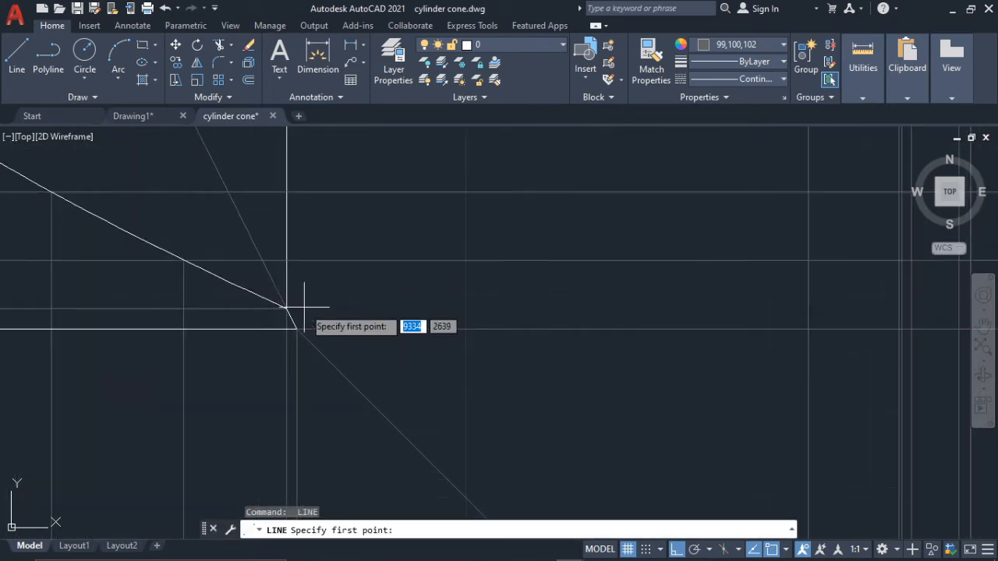
left_click(286, 309)
middle_click_drag(406, 327, 168, 392)
left_click(877, 367)
key("Return")
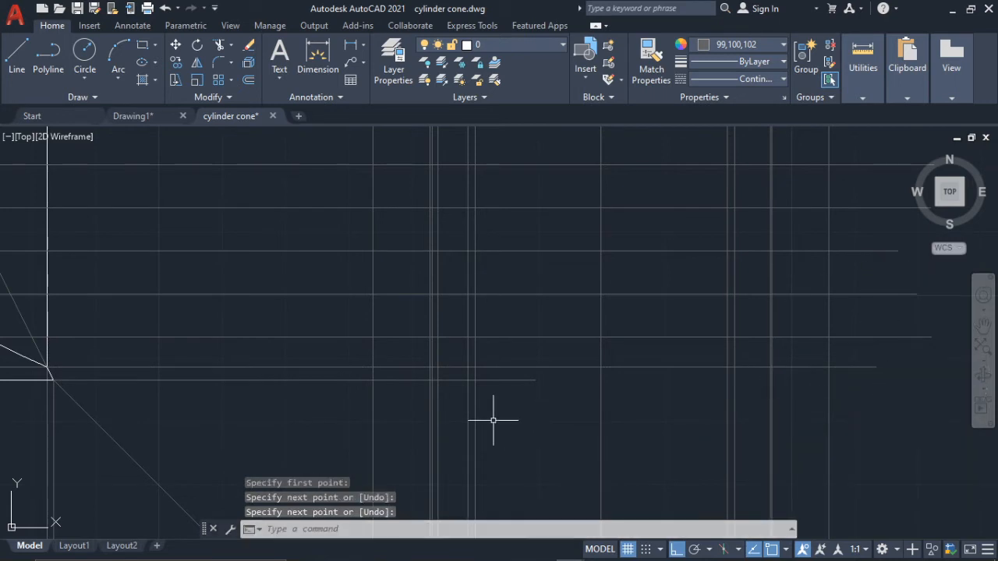
- Extend the horizontal base line of the front view to the right, past the last vertical projection line
left_click(522, 380)
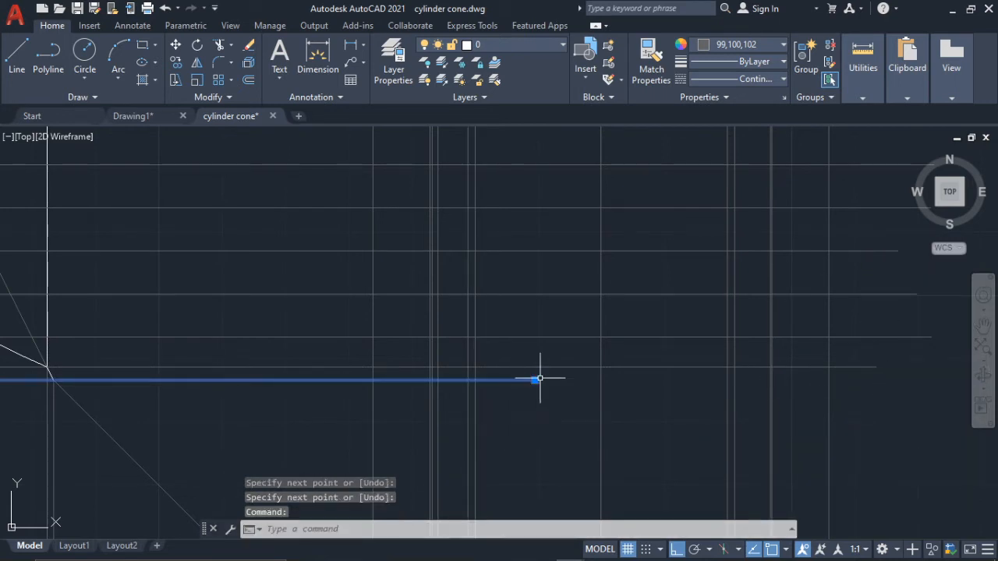
left_click(535, 380)
left_click(849, 418)
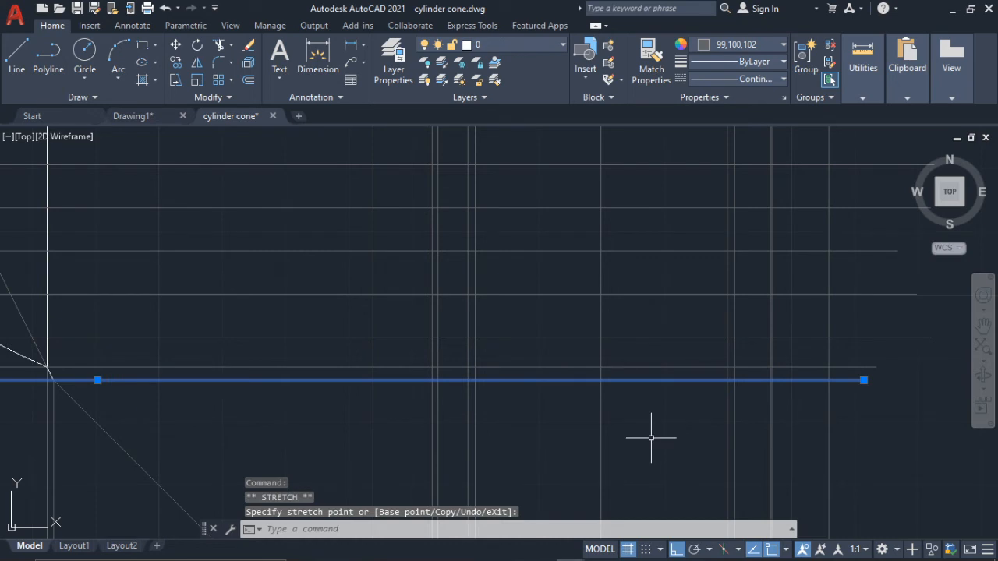
key("Escape")
scroll(646, 413, "down", 5)
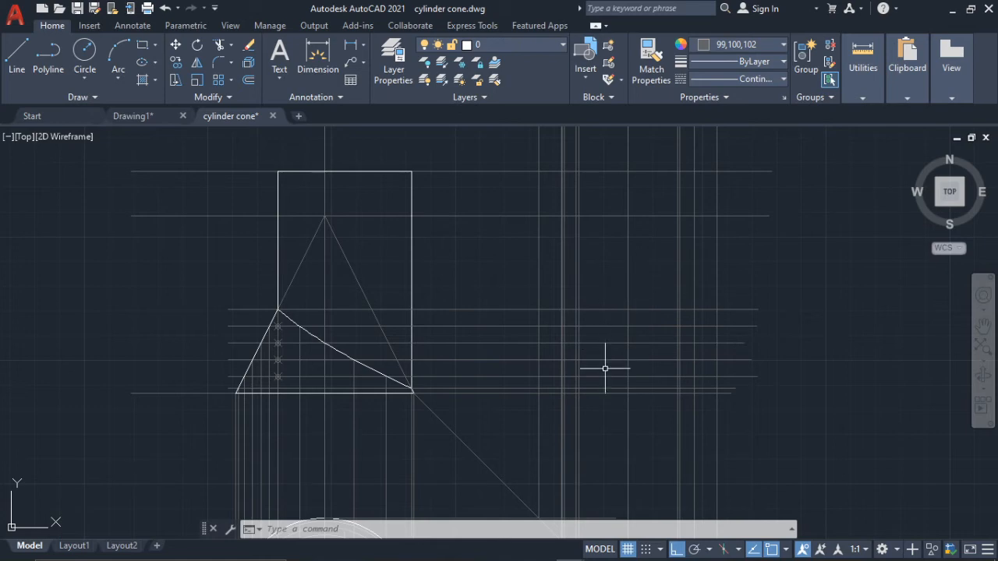
- Draw the side view's left cone slant from the apex on the centre line to the leftmost vertical's intersection with the base line
mouse_move(605, 368)
middle_mouse_down()
mouse_move(620, 259)
mouse_move(637, 327)
middle_mouse_up()
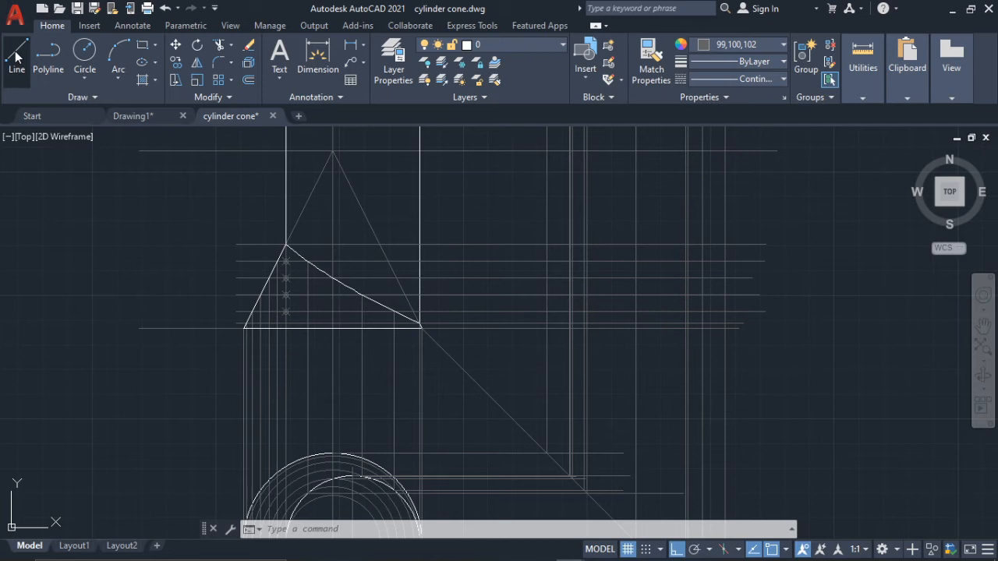
left_click(15, 56)
scroll(571, 384, "down", 2)
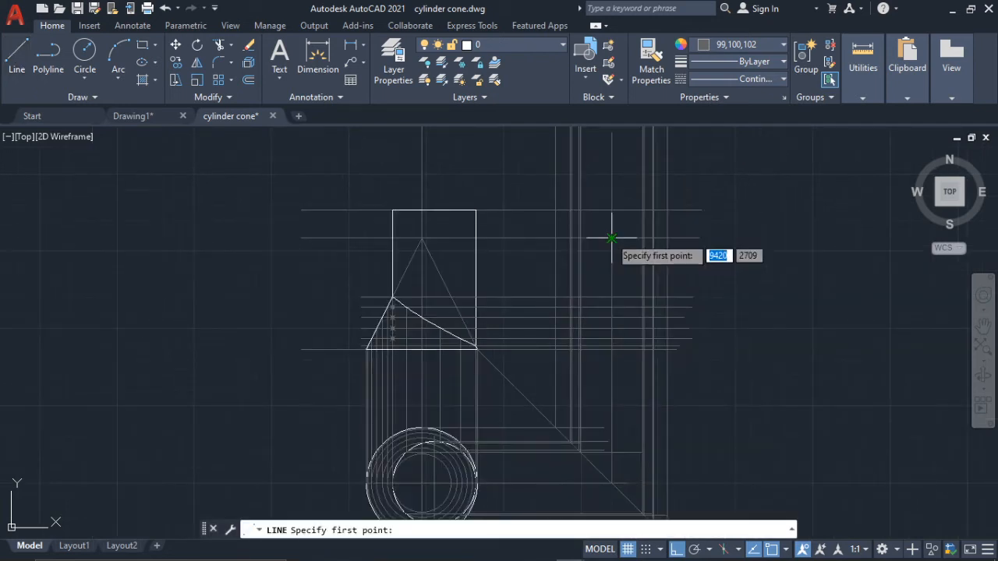
middle_click_drag(611, 238, 621, 196)
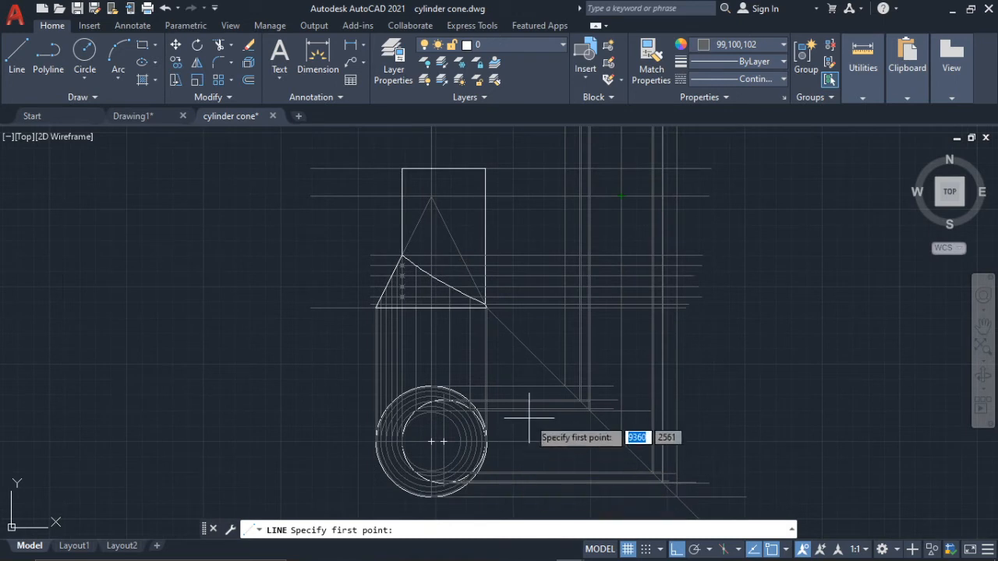
scroll(610, 196, "up", 4)
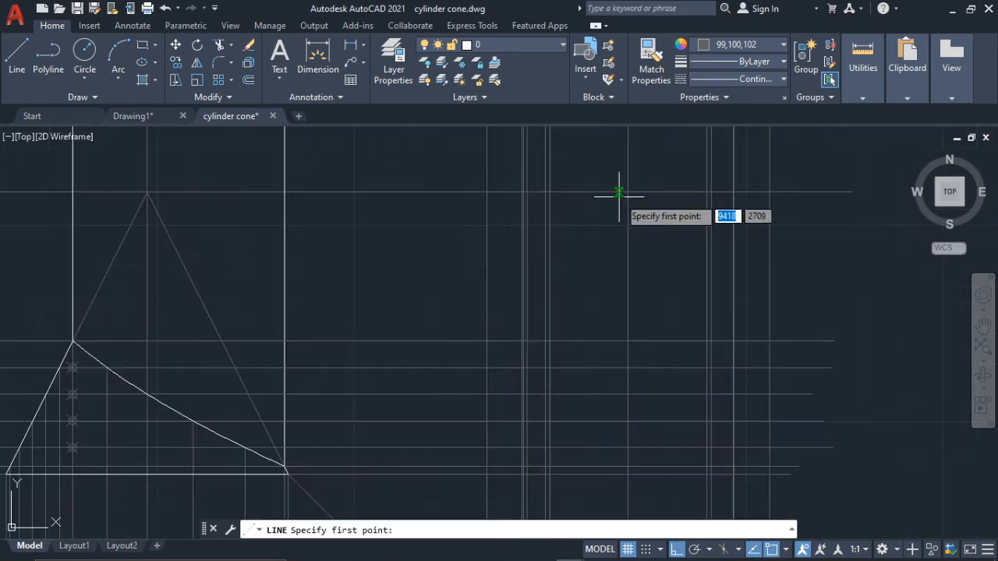
left_click(626, 191)
middle_click_drag(493, 455, 515, 421)
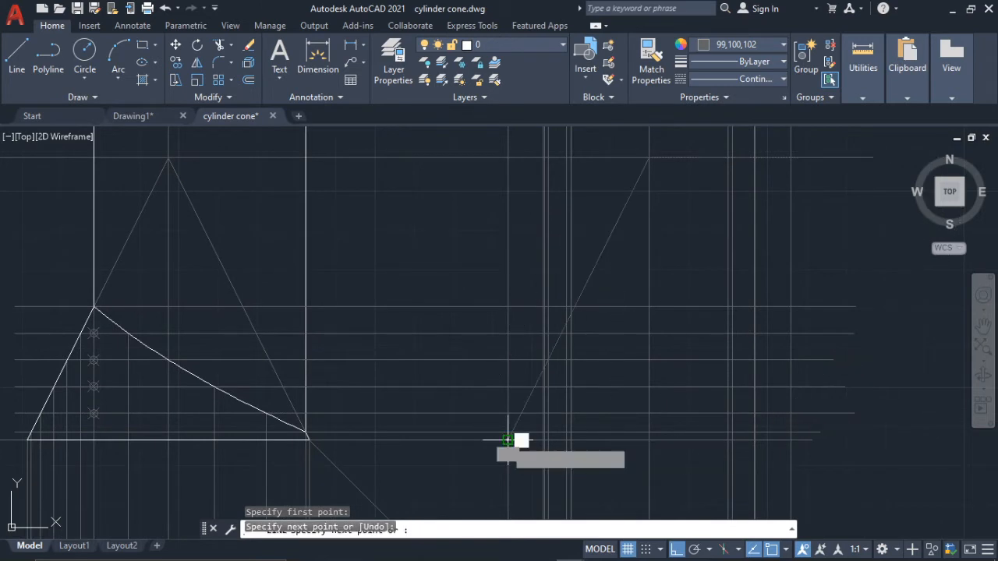
left_click(637, 174)
key("Return")
- Draw the side view's right cone slant from the apex to the rightmost vertical's intersection with the base line
key("Return")
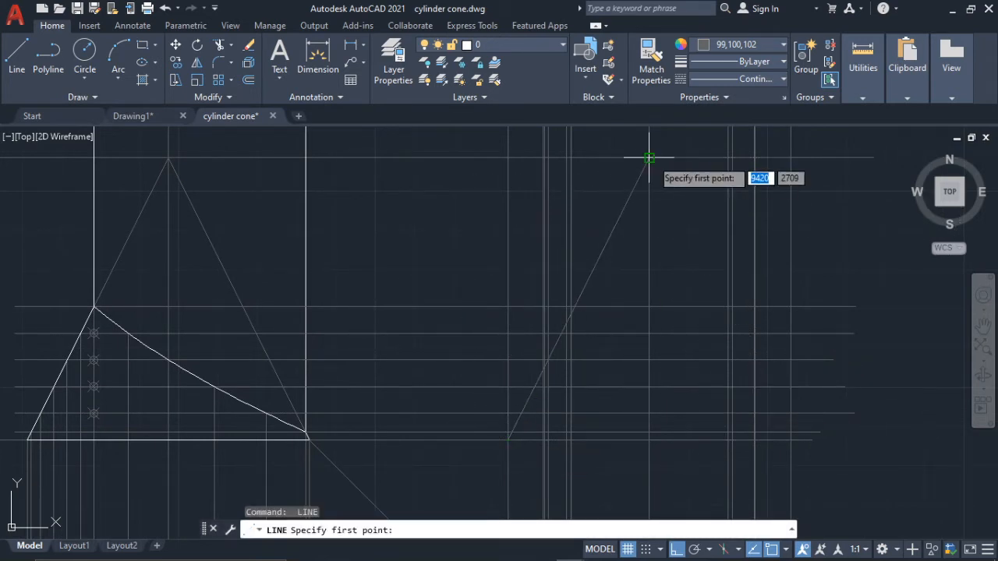
left_click(647, 157)
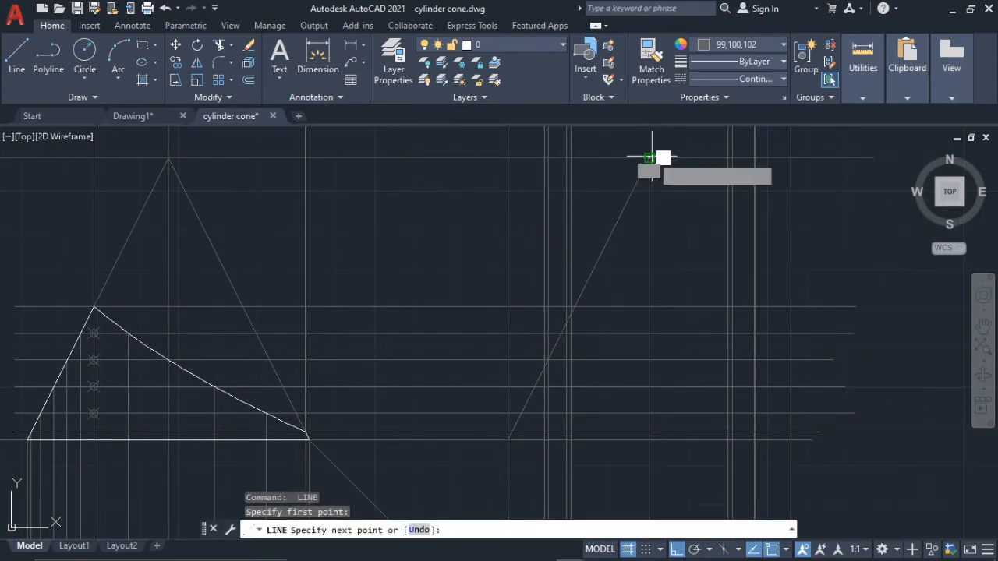
left_click(795, 437)
key("Return")
- Examine the plan view's horizontal projection lines and the matching side-view verticals to identify those marking the cylinder's outer edges
scroll(660, 223, "down", 3)
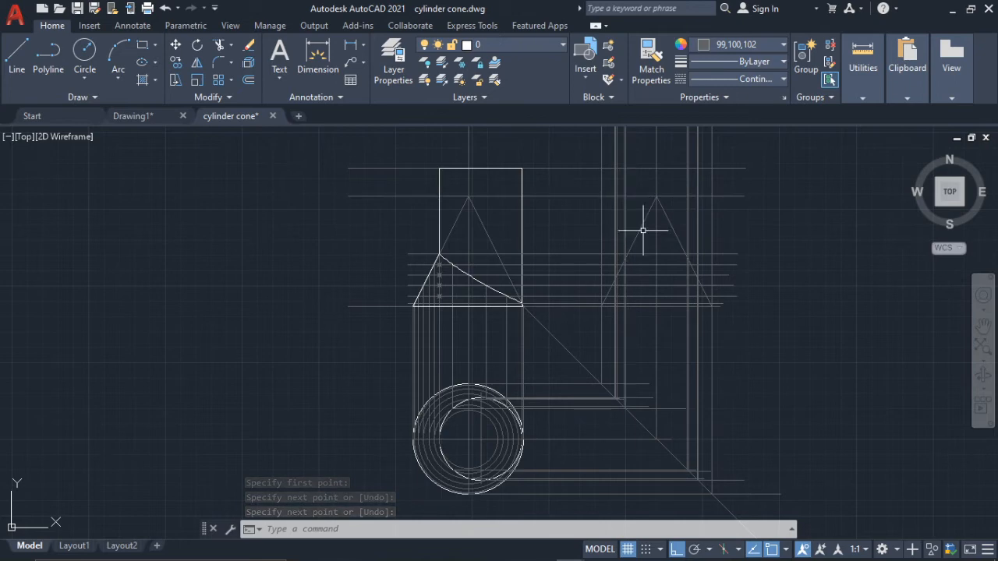
scroll(555, 404, "up", 2)
scroll(552, 405, "up", 6)
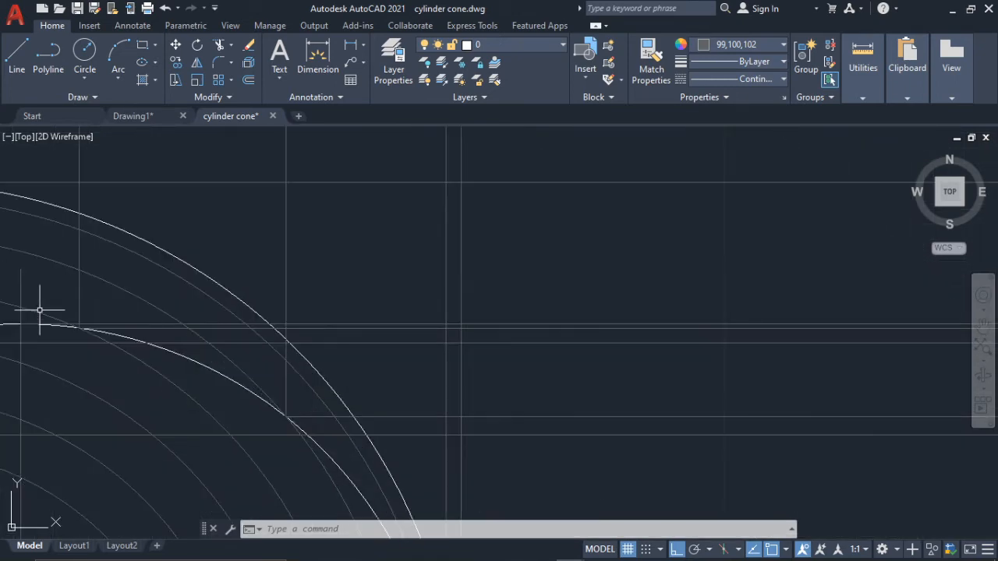
left_click(340, 325)
scroll(540, 284, "down", 5)
scroll(543, 249, "up", 1)
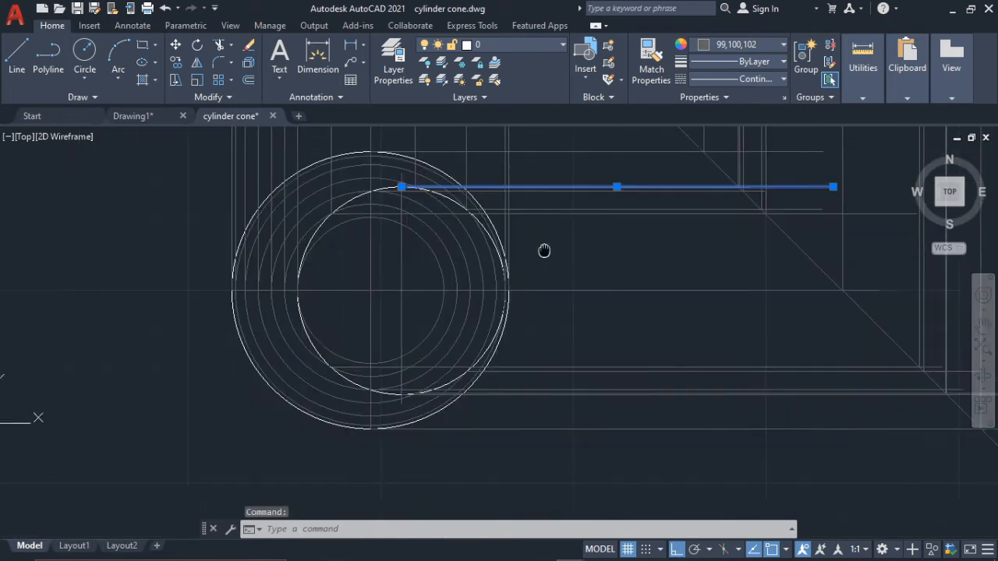
key("Escape")
scroll(522, 400, "up", 2)
scroll(511, 415, "up", 2)
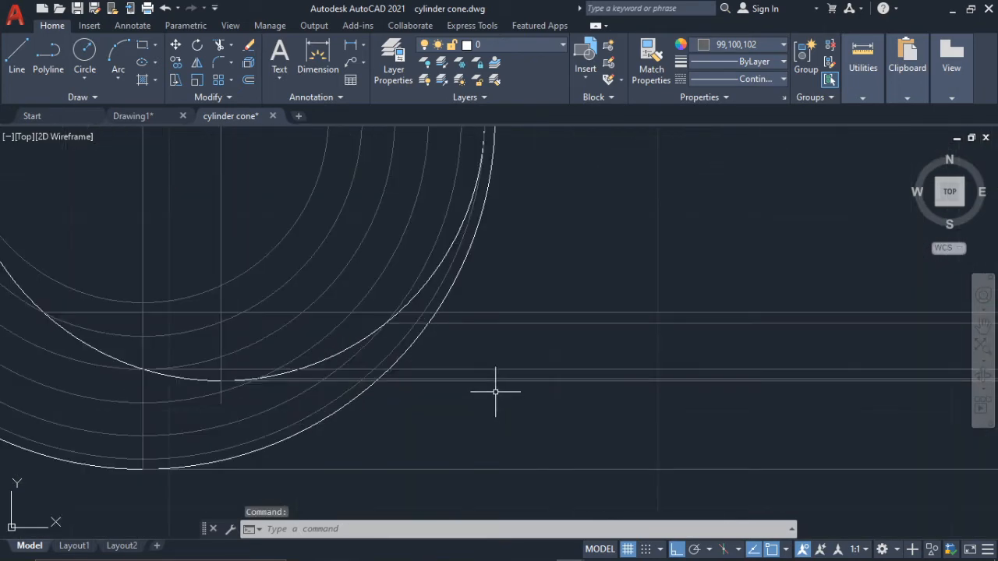
left_click(481, 380)
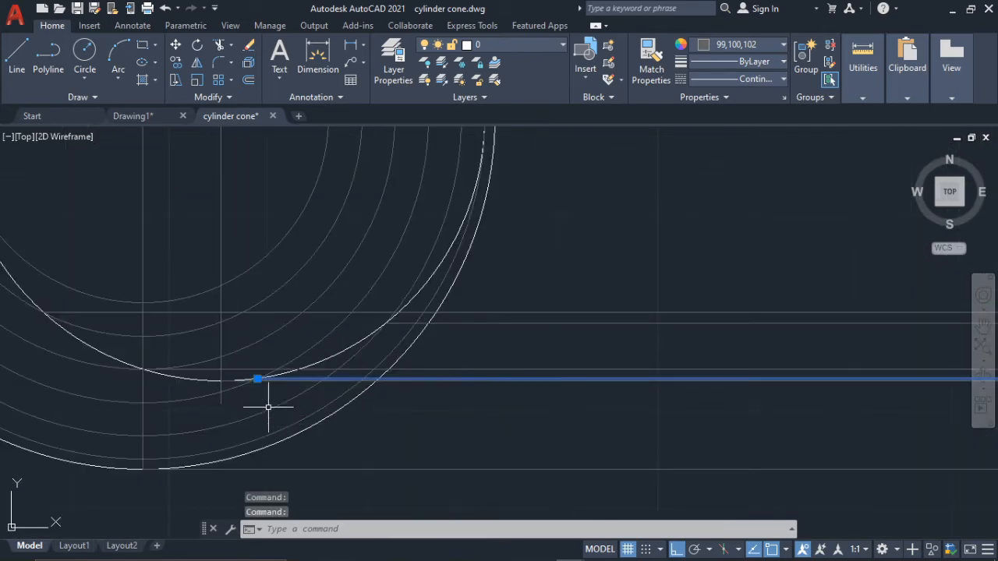
scroll(261, 386, "up", 3)
key("Escape")
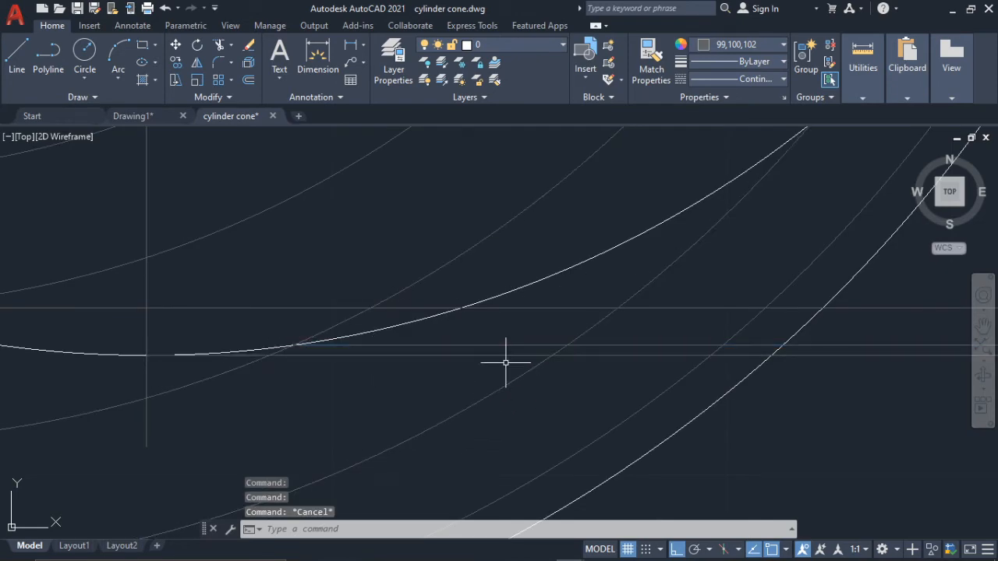
scroll(553, 345, "down", 6)
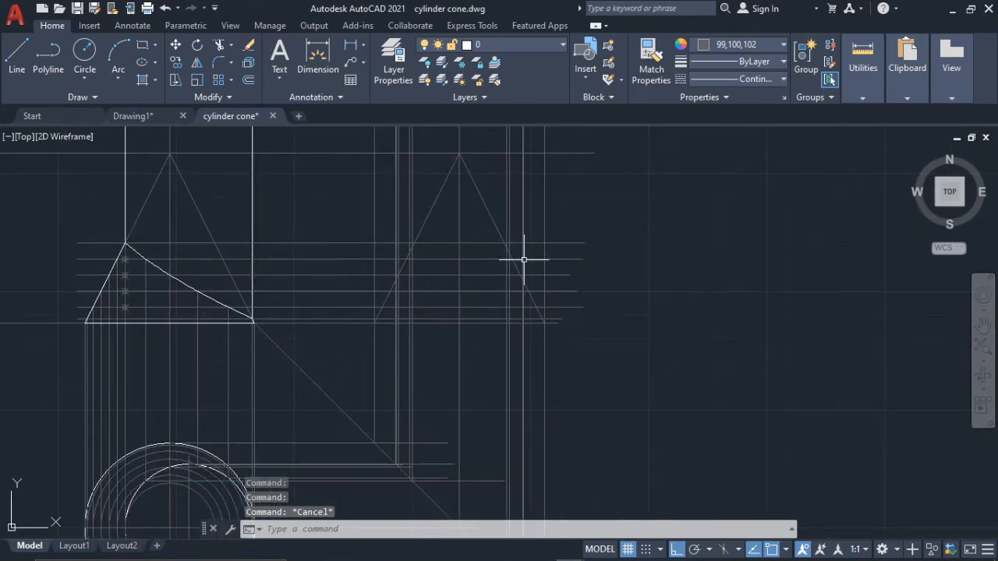
scroll(524, 260, "up", 6)
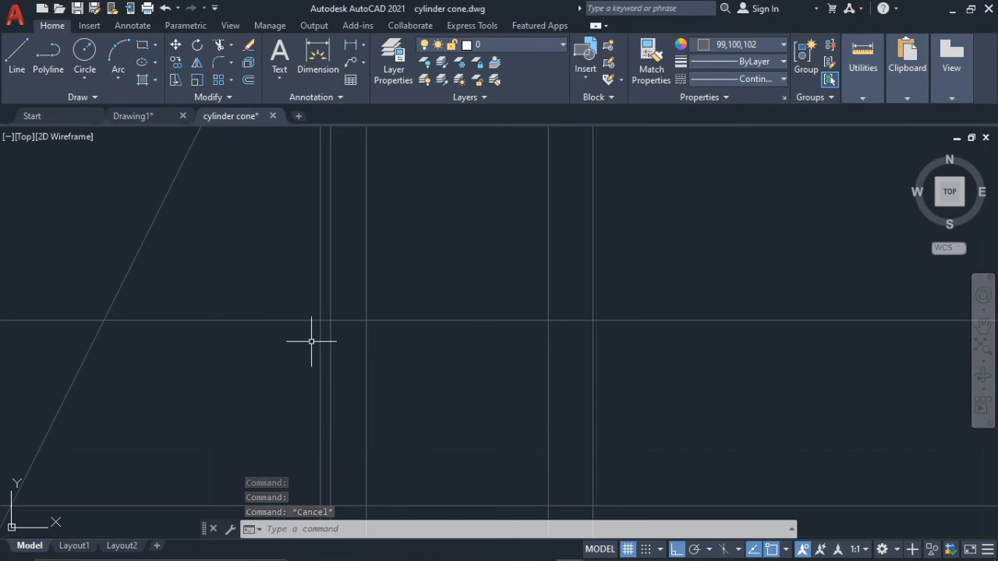
scroll(663, 327, "down", 3)
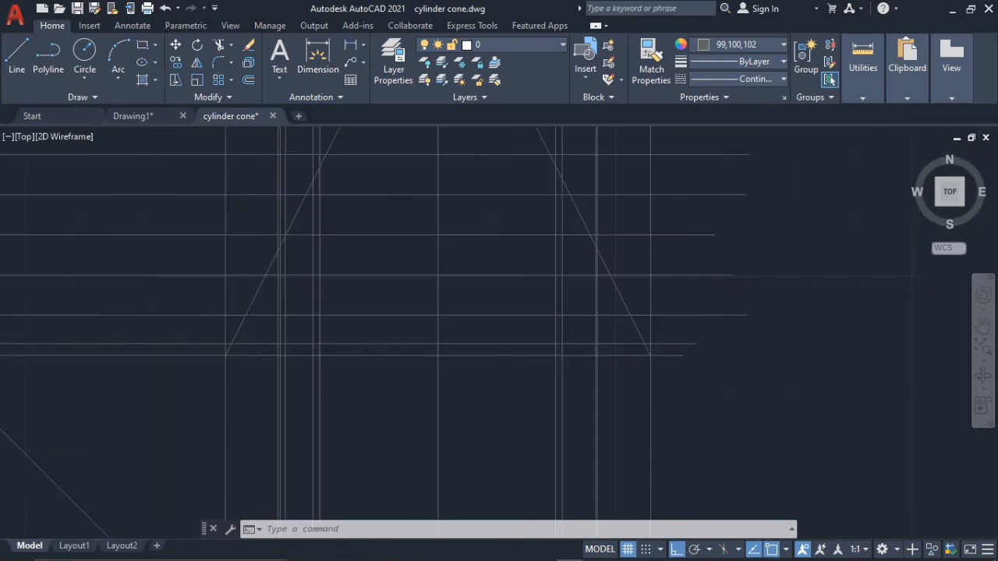
scroll(606, 297, "up", 4)
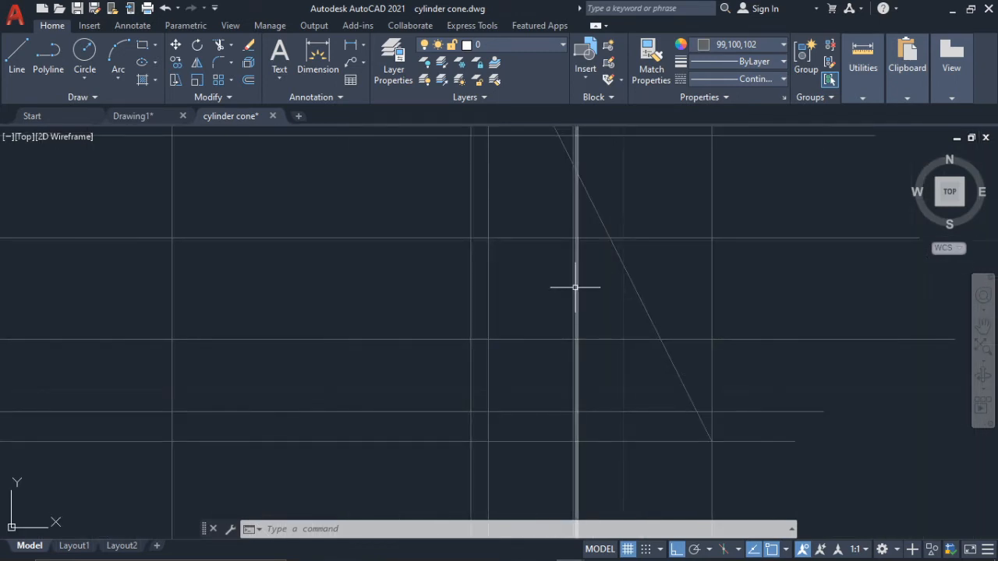
scroll(574, 286, "down", 3)
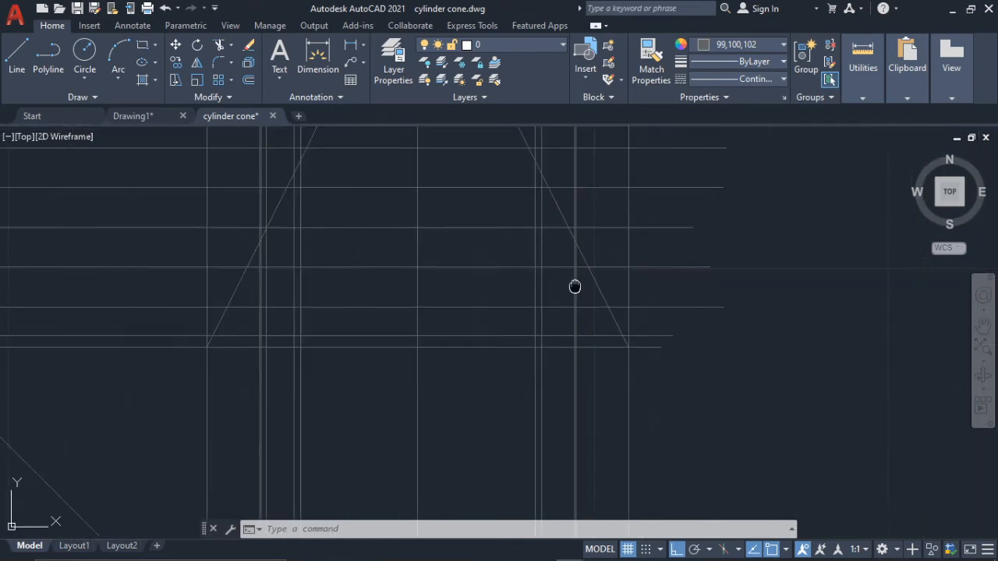
- Set the object colour to white (255,255,255) and draw the side view's right cylinder edge from the right cone slant up to the cylinder's top level
left_click(16, 55)
scroll(601, 335, "up", 4)
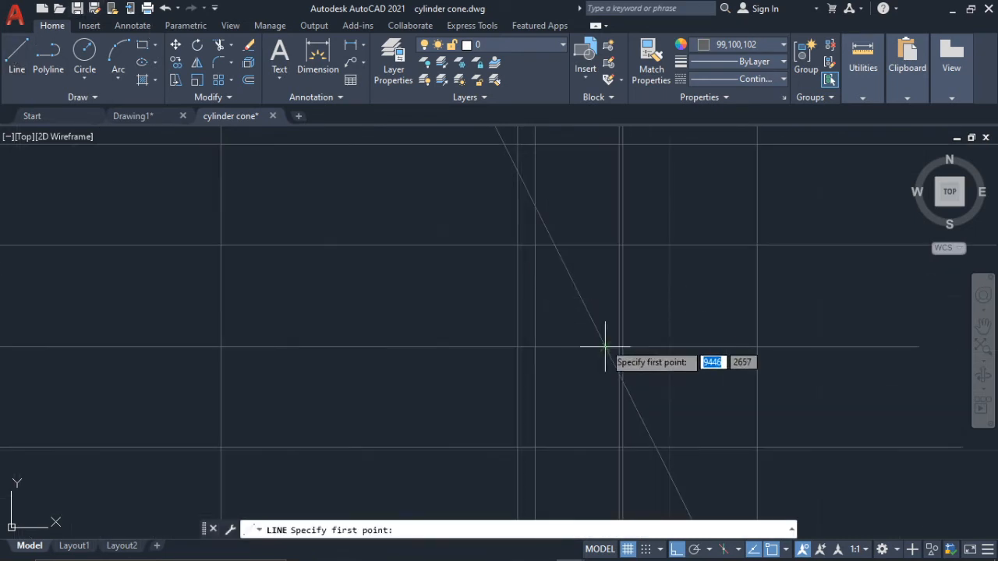
left_click(762, 45)
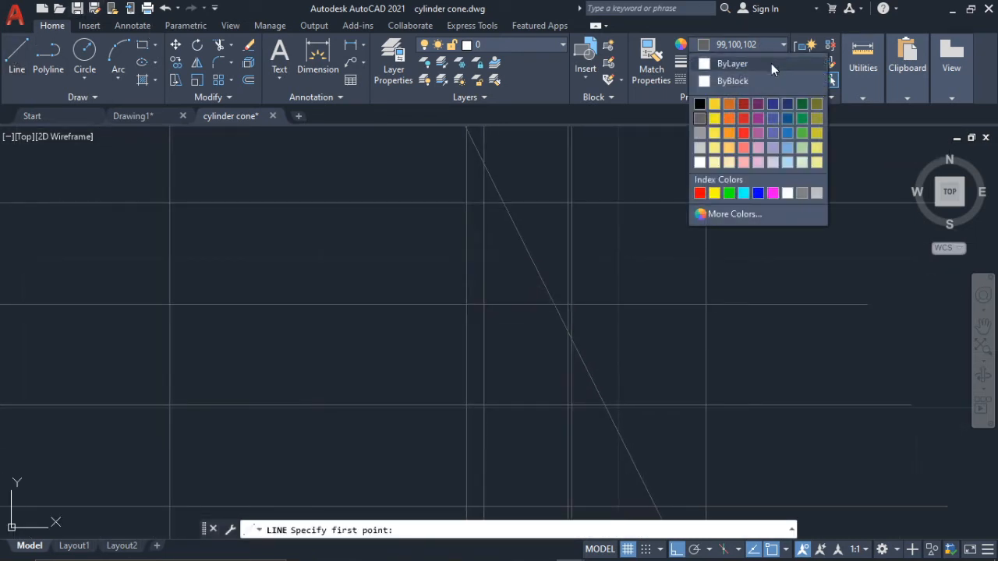
left_click(699, 162)
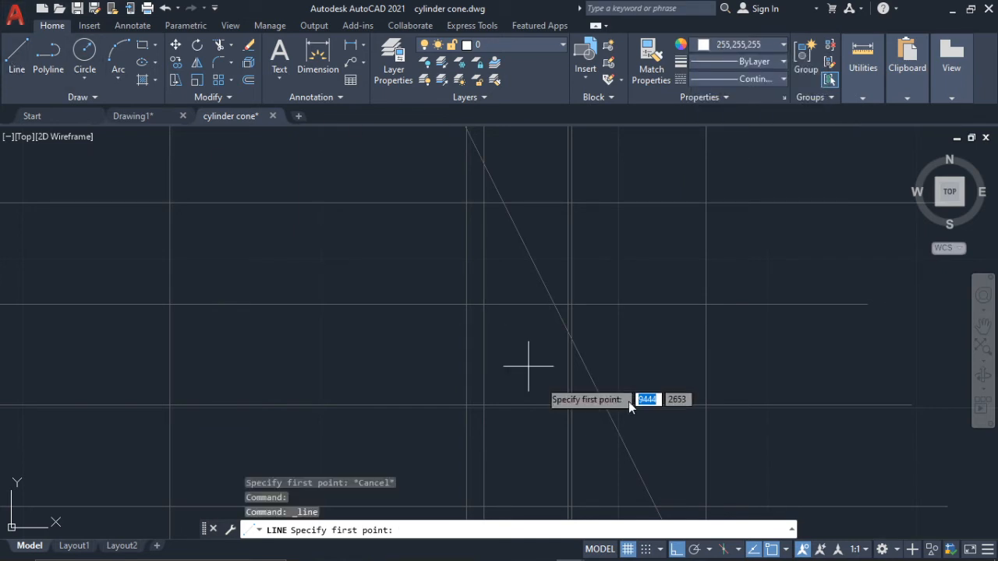
scroll(577, 355, "up", 3)
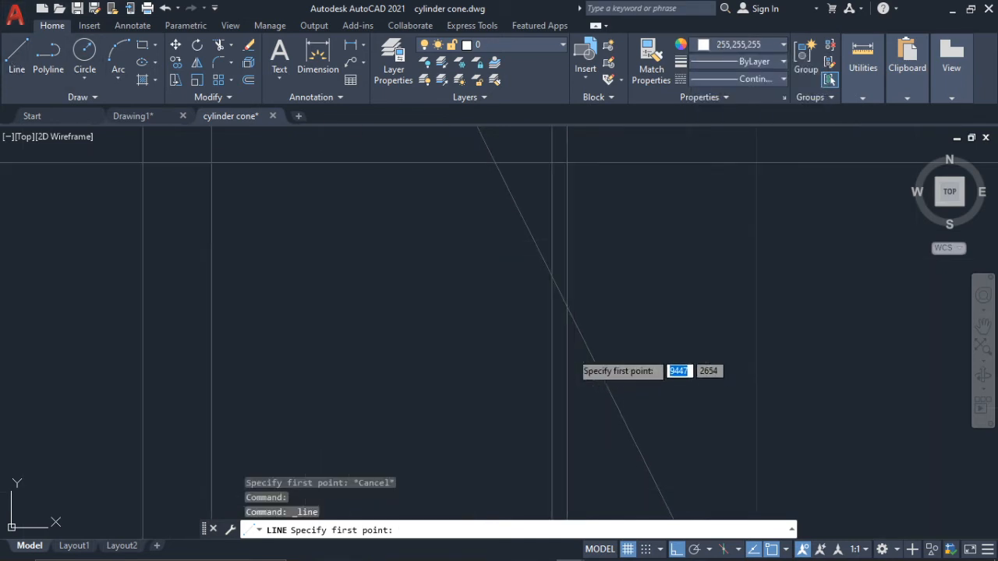
left_click(567, 307)
scroll(697, 283, "down", 3)
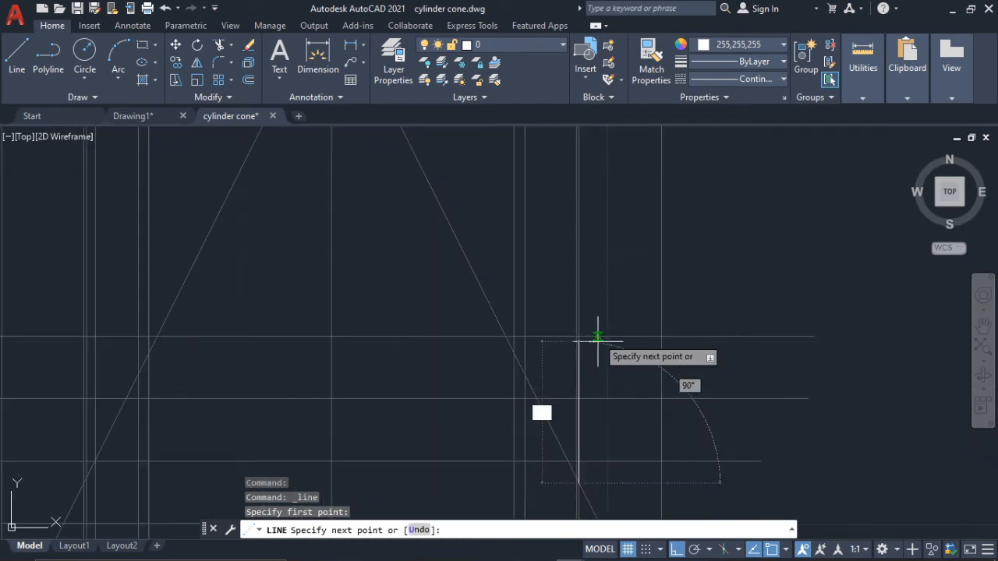
middle_click_drag(597, 338, 597, 379)
scroll(588, 343, "up", 6)
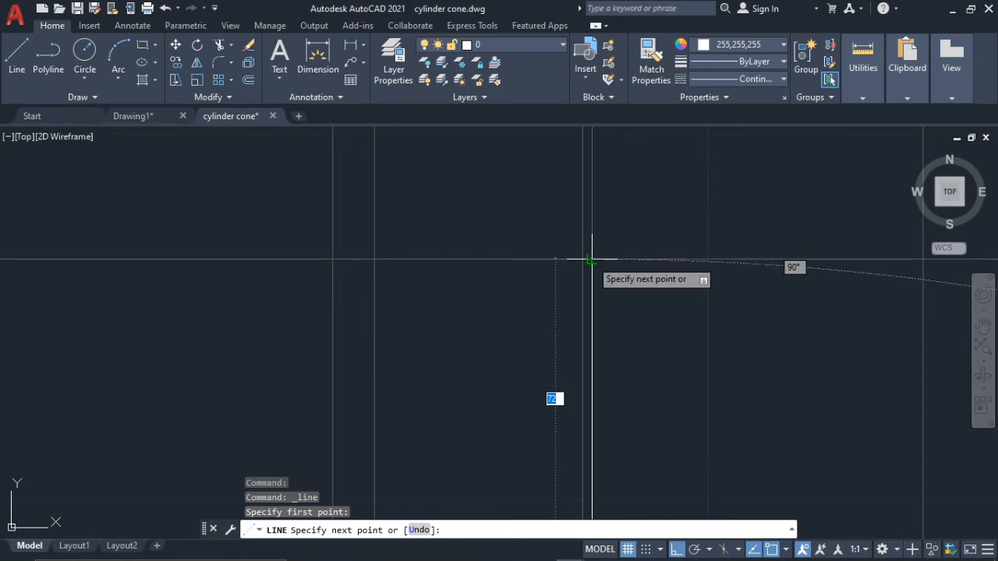
left_click(591, 259)
- Continue the line along the cylinder's top level to the vertical marking its left edge in the side view
scroll(457, 278, "down", 3)
scroll(345, 260, "down", 4)
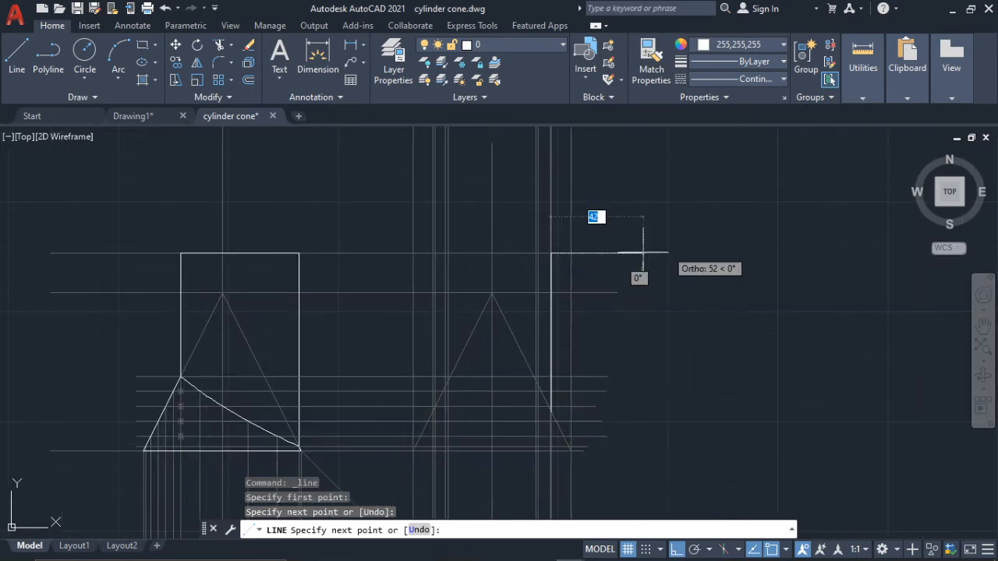
scroll(436, 226, "up", 5)
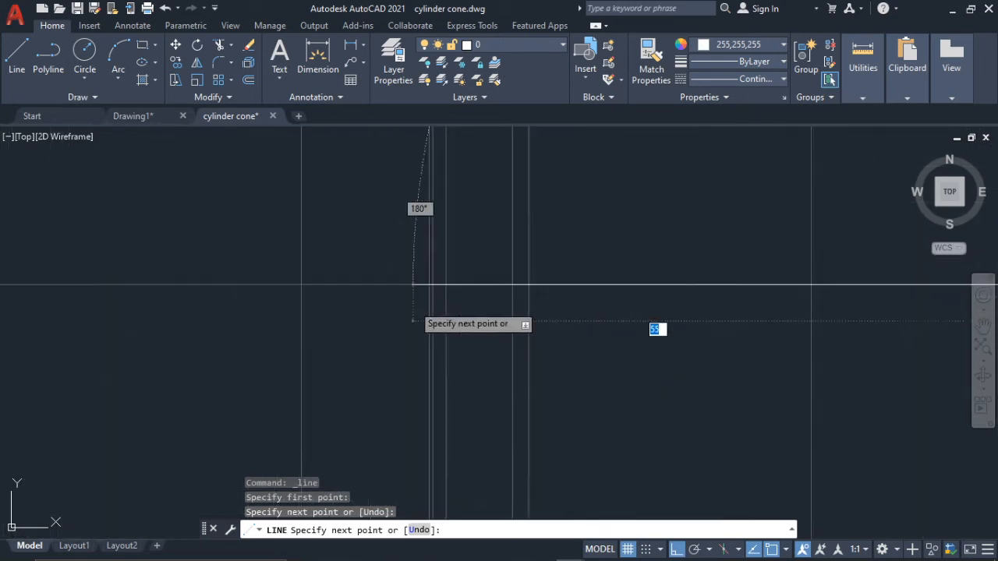
left_click(445, 250)
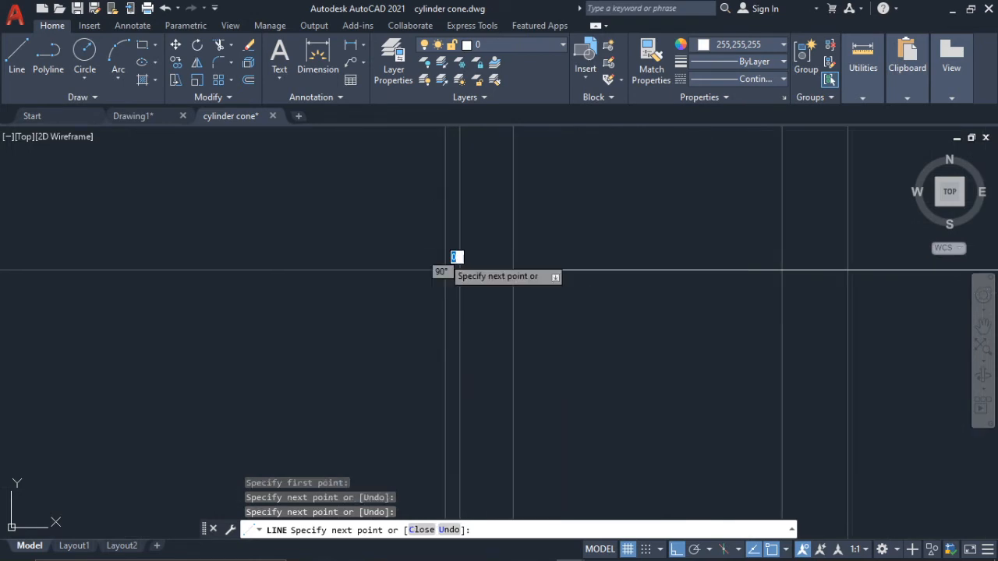
- Draw the side view's left cylinder edge from the top edge down to its intersection with the left cone slant
scroll(452, 344, "down", 3)
scroll(530, 429, "up", 5)
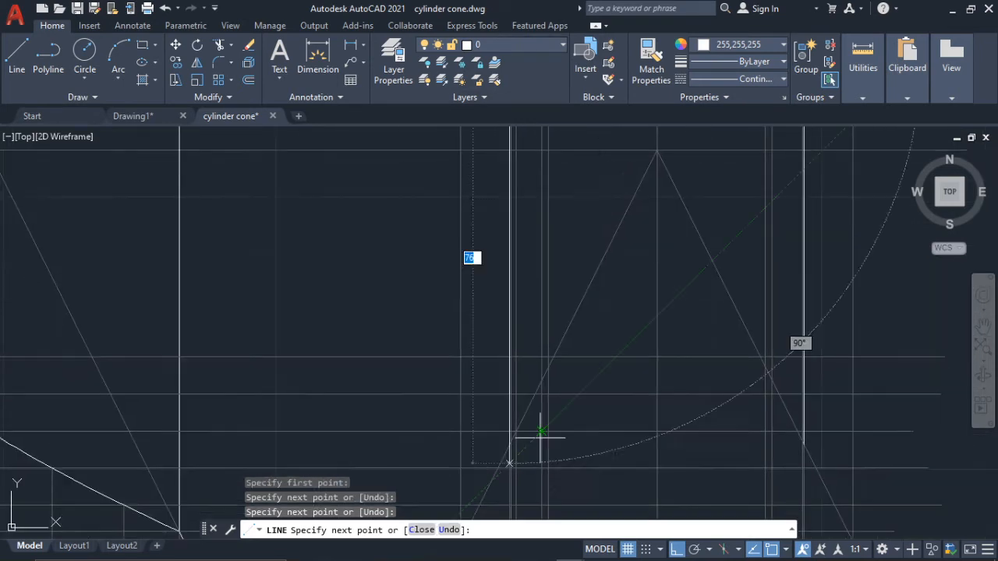
scroll(511, 436, "up", 3)
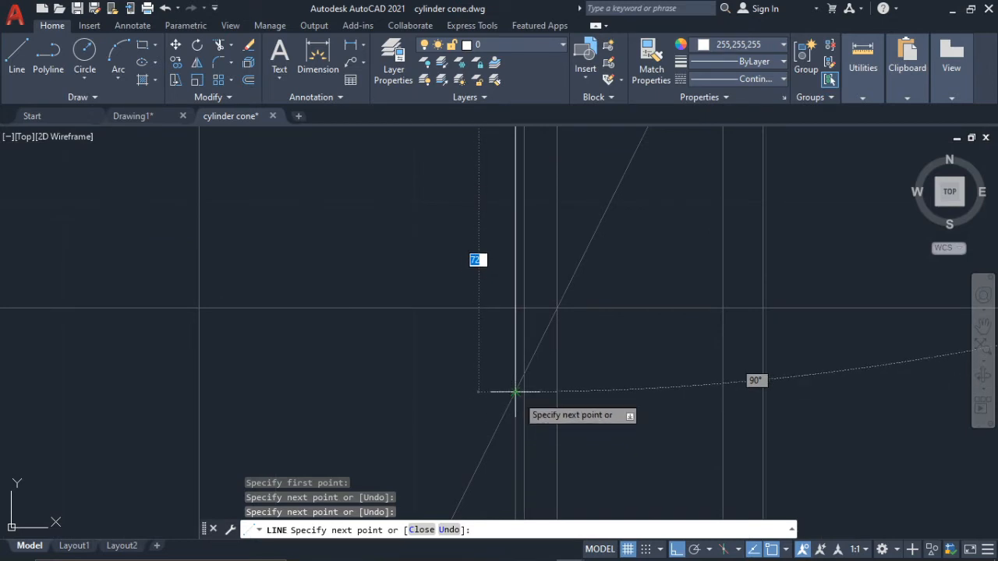
left_click(515, 392)
key("Escape")
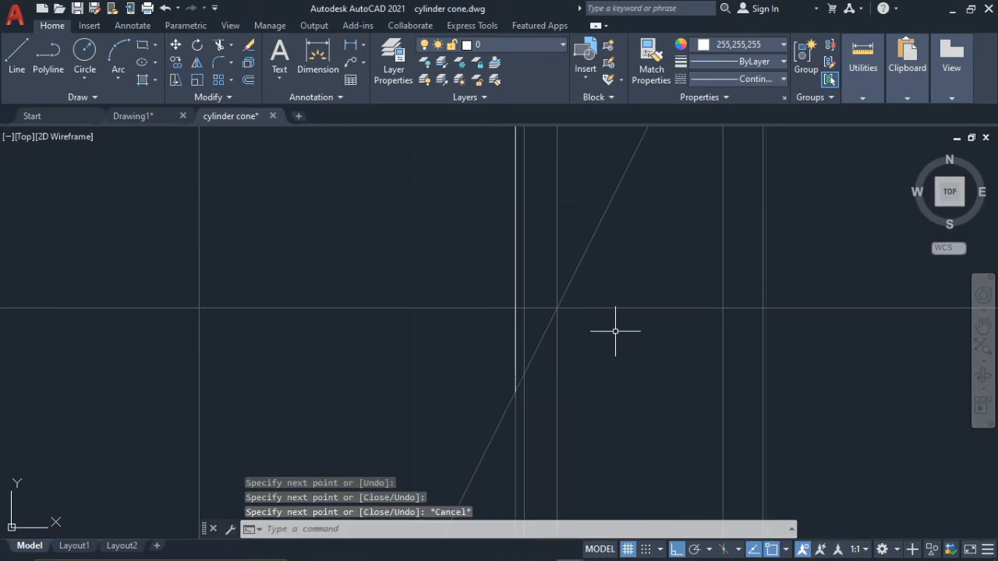
- Examine the side view's projection verticals and height lines to match the points of the intersection curve
scroll(615, 335, "down", 5)
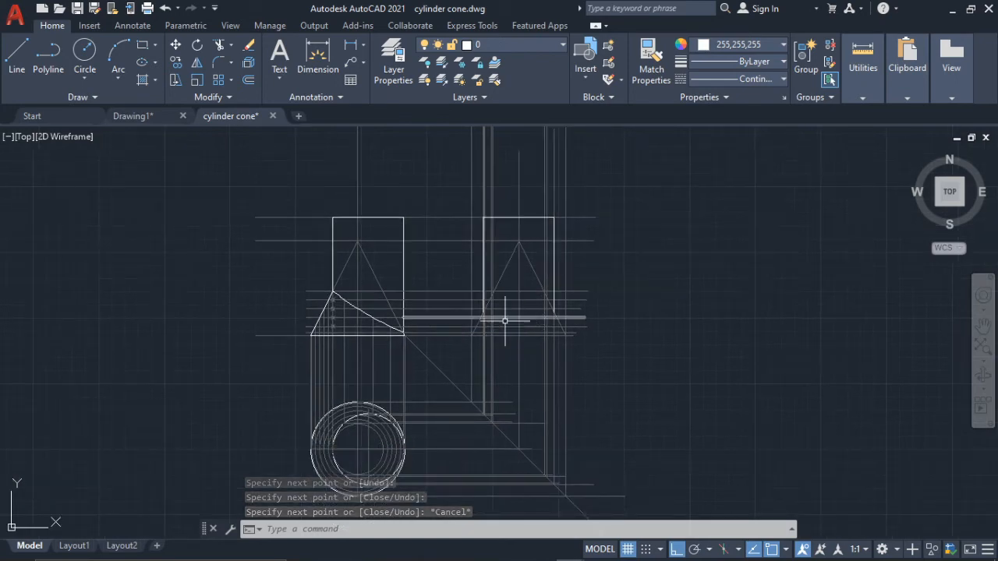
scroll(503, 316, "up", 4)
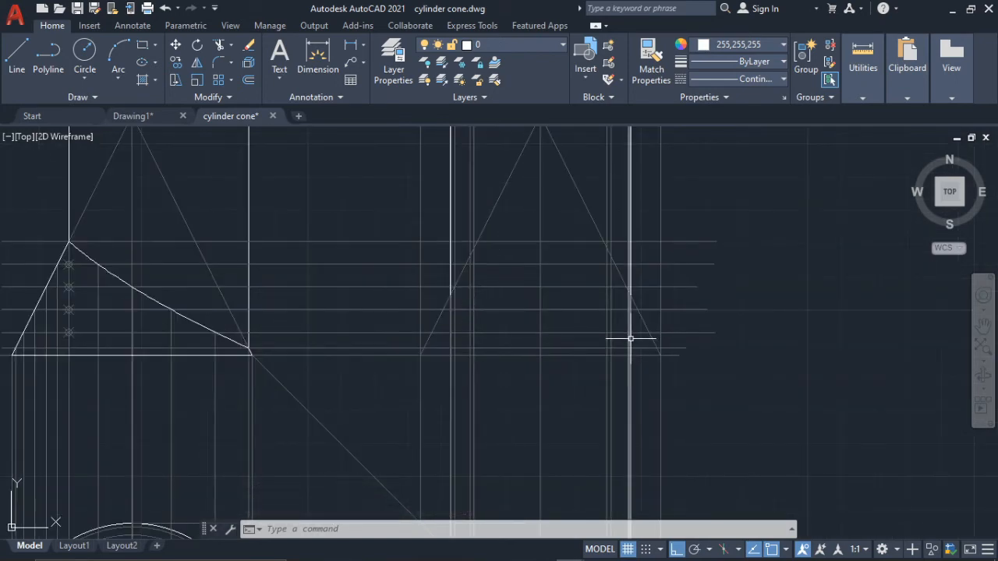
mouse_move(630, 339)
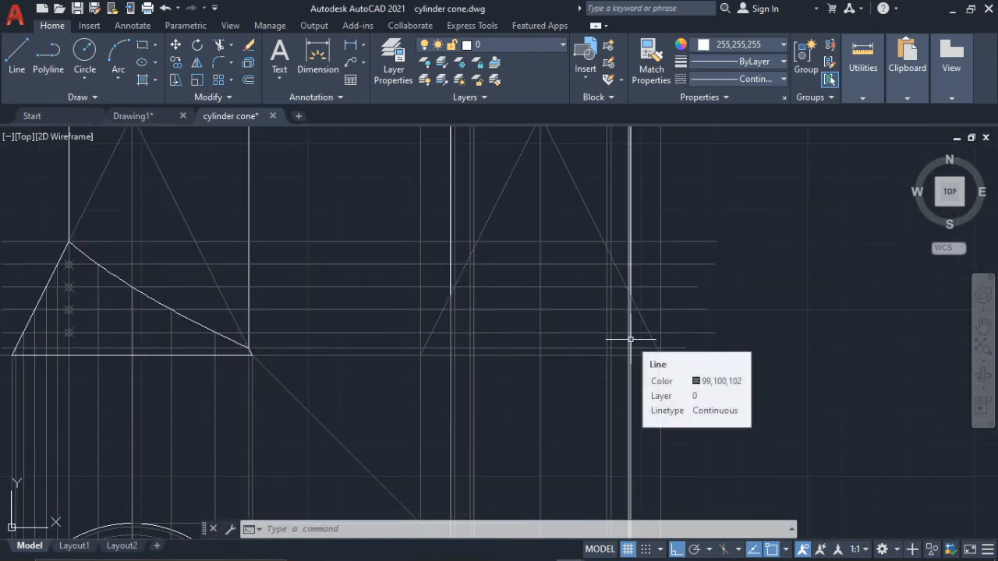
scroll(528, 309, "down", 4)
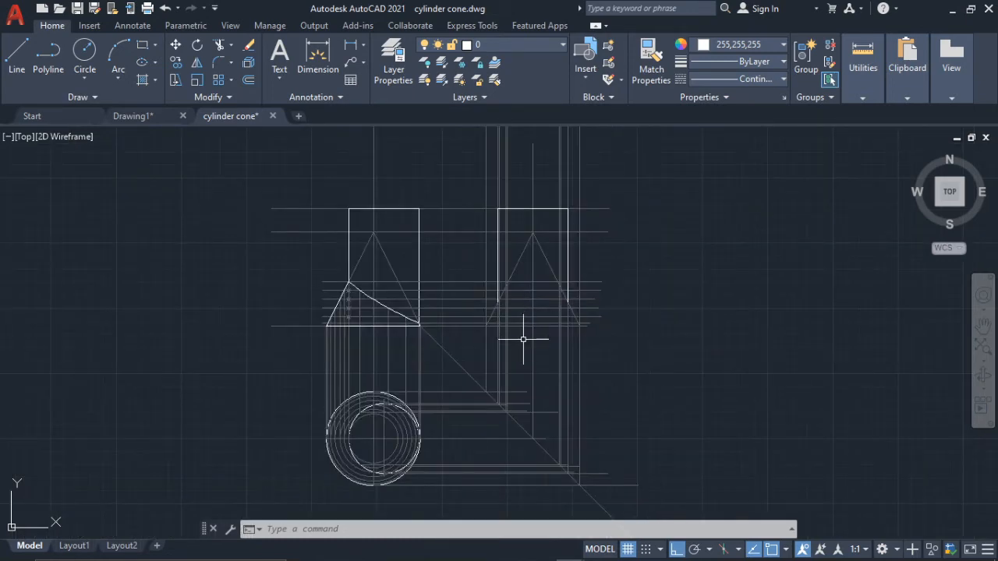
scroll(538, 324, "up", 4)
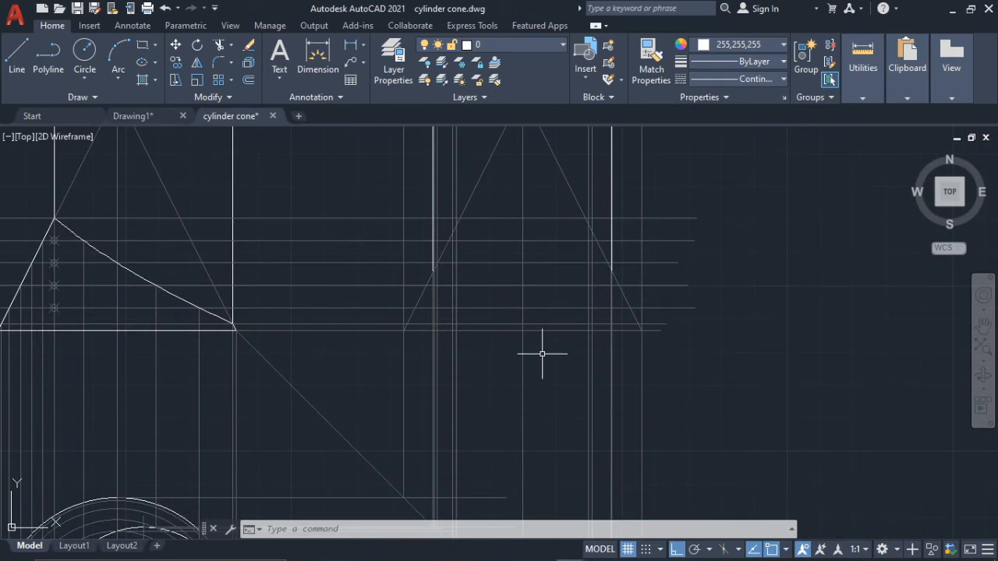
scroll(491, 266, "up", 5)
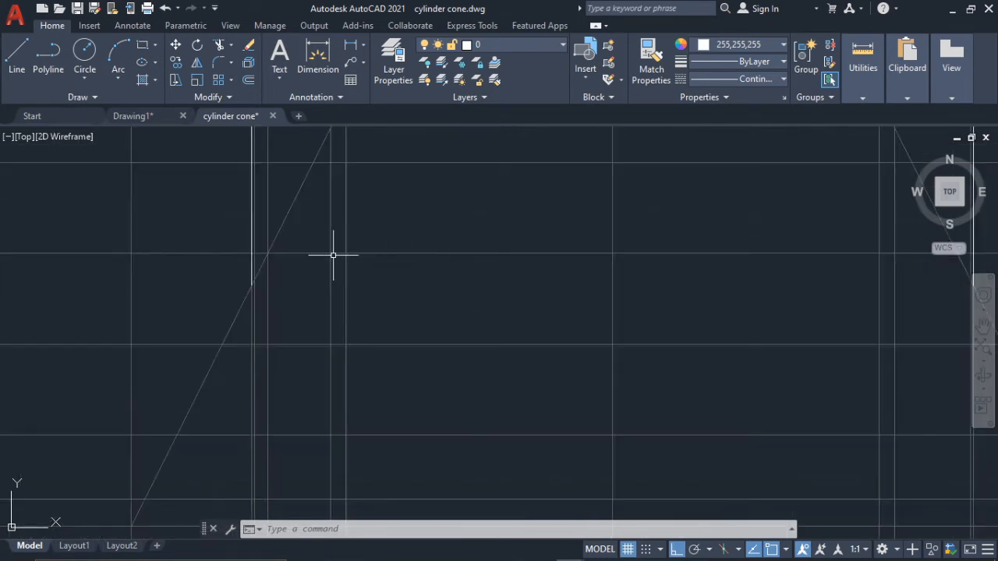
scroll(316, 265, "down", 3)
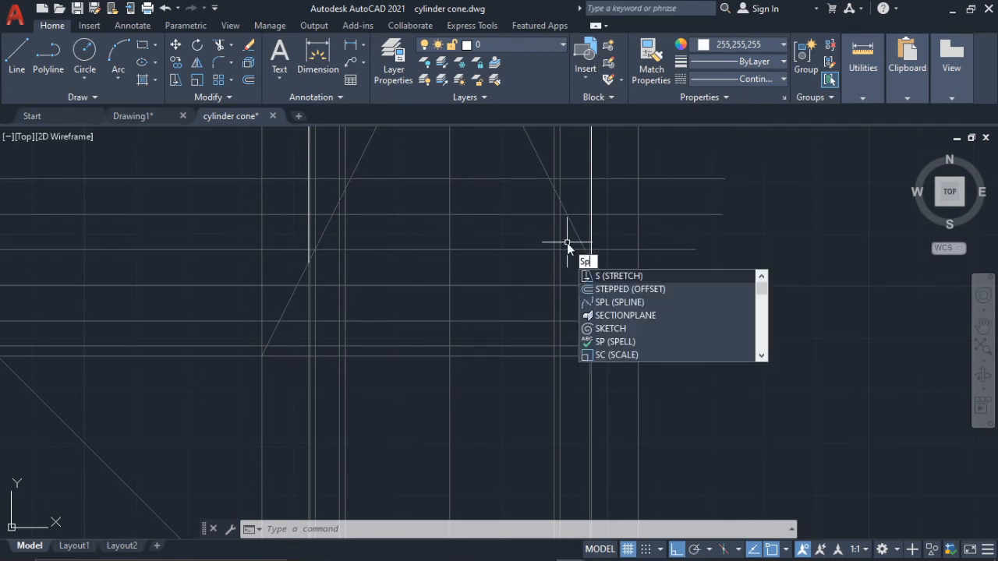
type("pl")
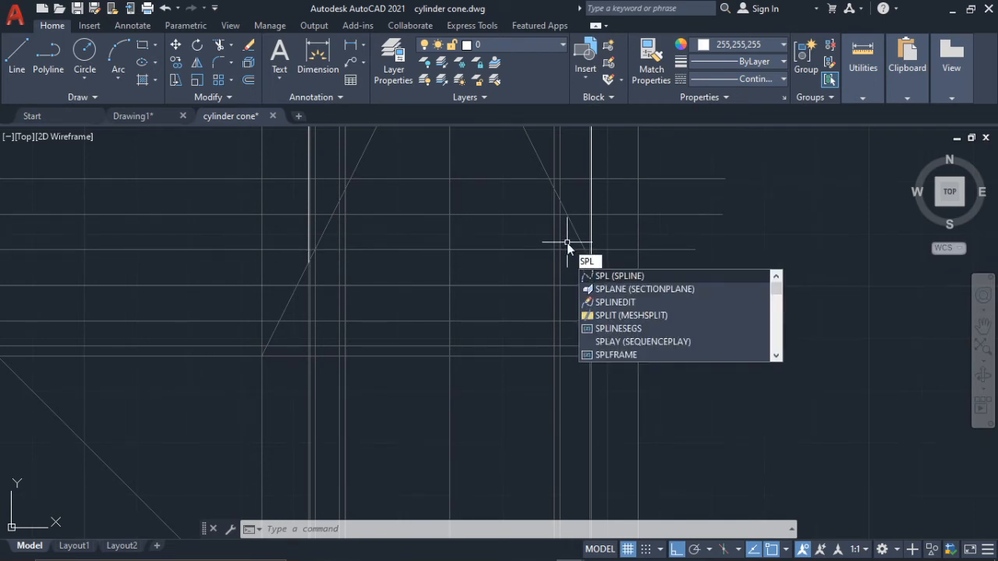
left_click(632, 276)
scroll(608, 274, "up", 1)
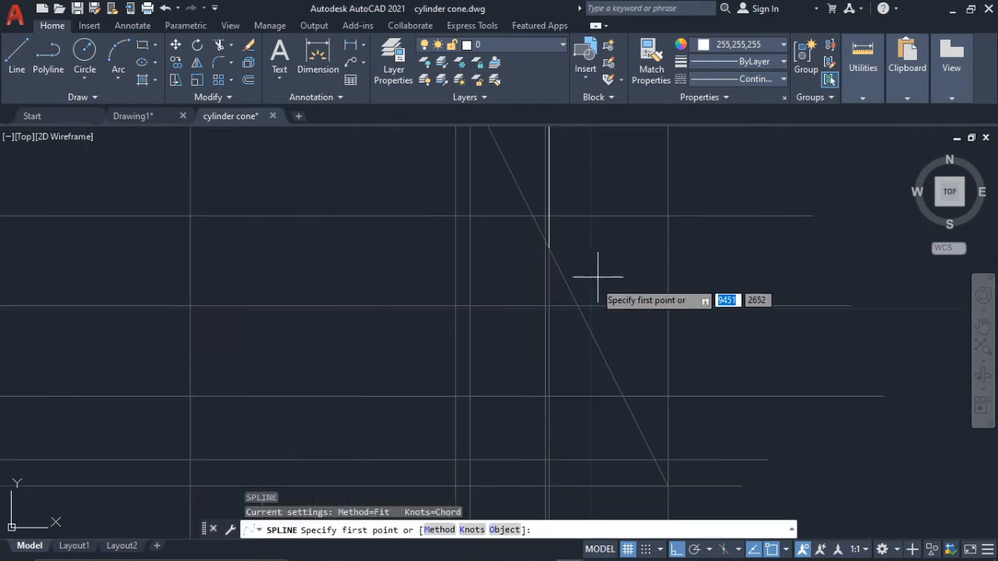
scroll(560, 246, "up", 2)
scroll(512, 271, "down", 2)
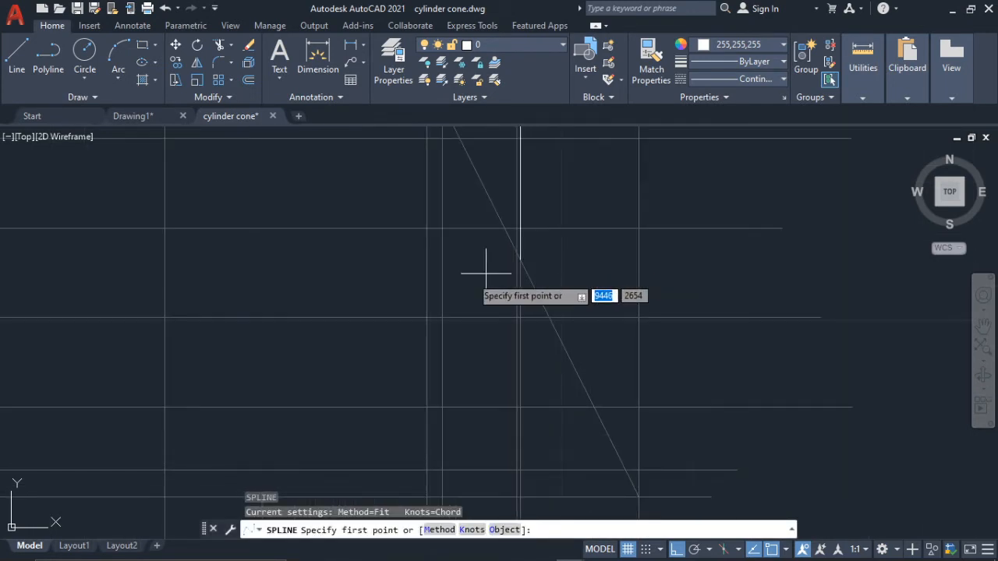
scroll(318, 258, "down", 2)
mouse_move(318, 258)
middle_mouse_down()
mouse_move(309, 258)
mouse_move(708, 239)
middle_mouse_up()
scroll(549, 234, "up", 2)
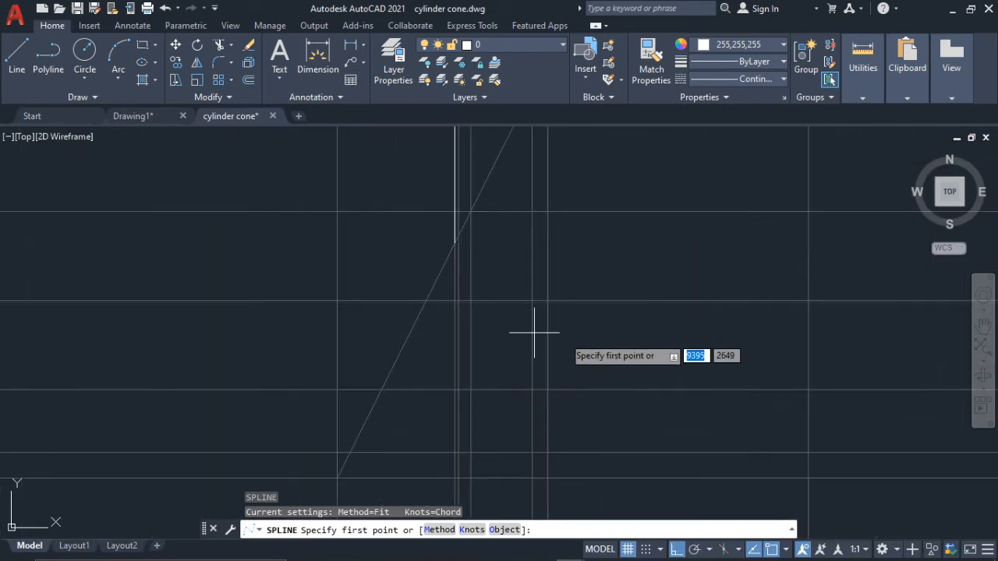
scroll(534, 332, "down", 2)
middle_click_drag(597, 319, 564, 286)
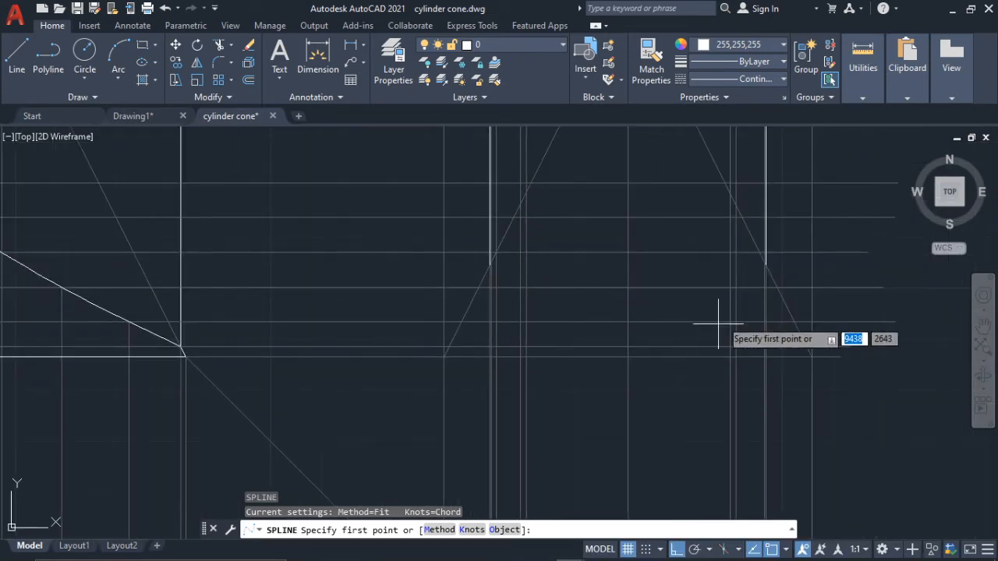
middle_click_drag(751, 341, 764, 304)
middle_click_drag(276, 283, 392, 343)
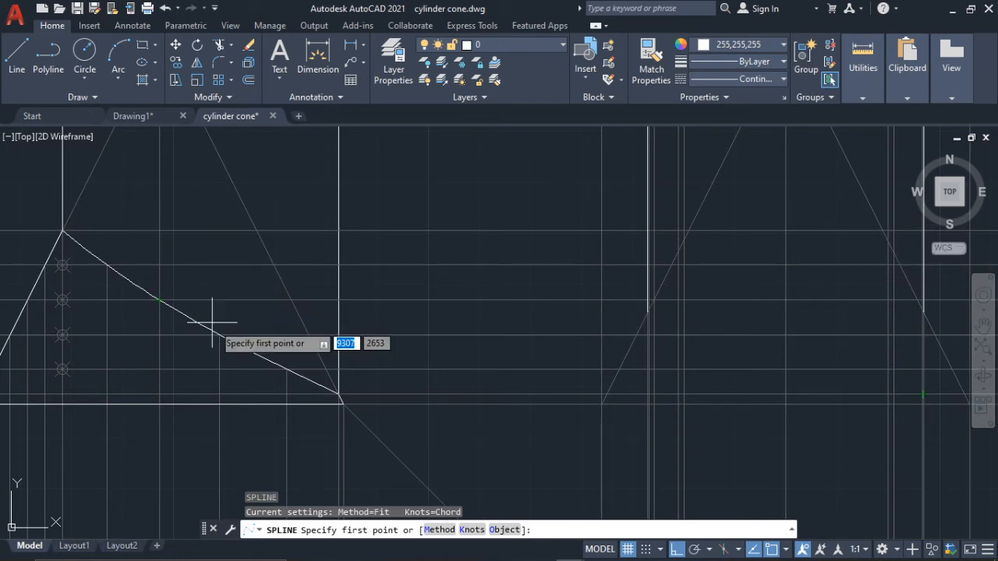
scroll(220, 335, "down", 2)
scroll(220, 336, "down", 2)
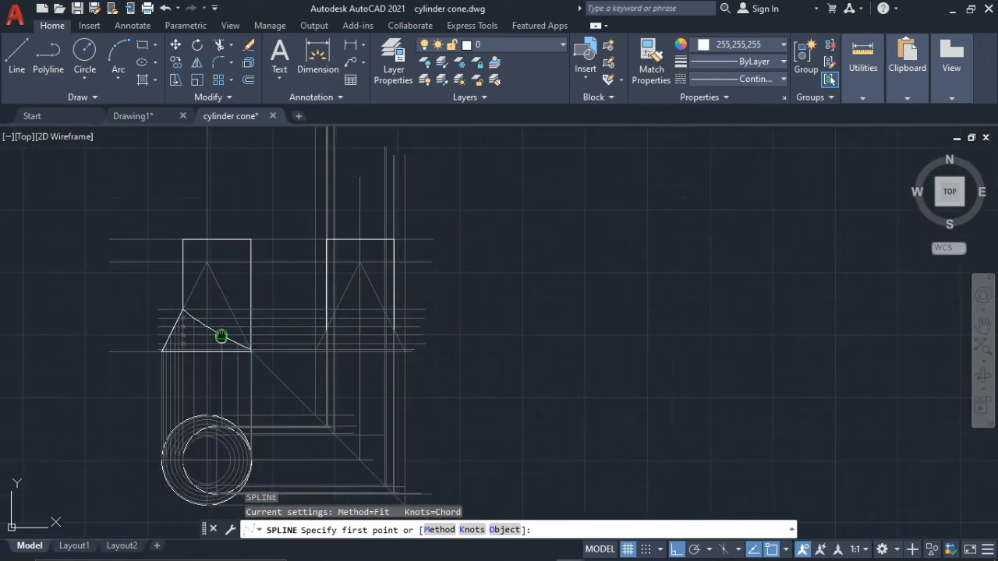
scroll(211, 436, "up", 4)
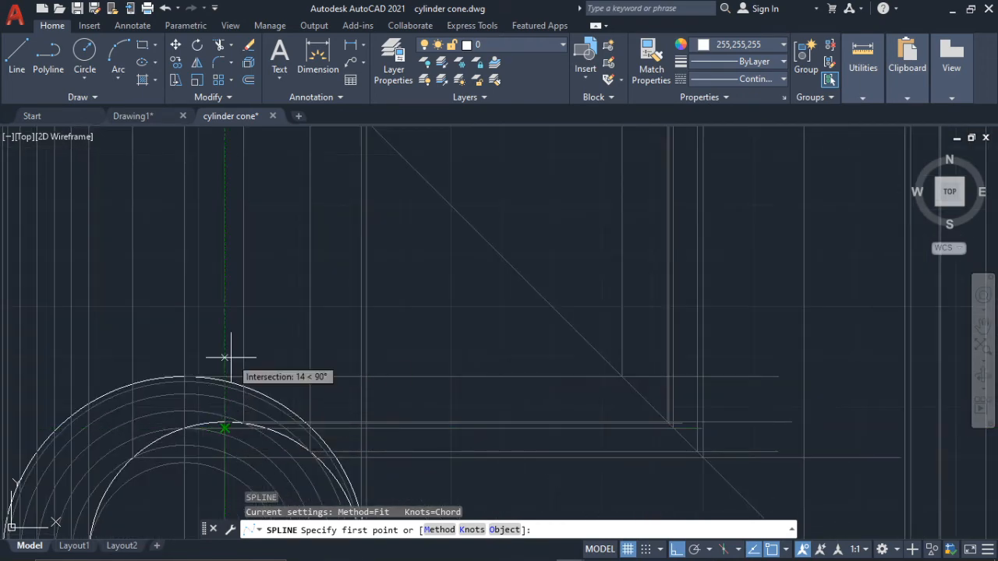
key("Escape")
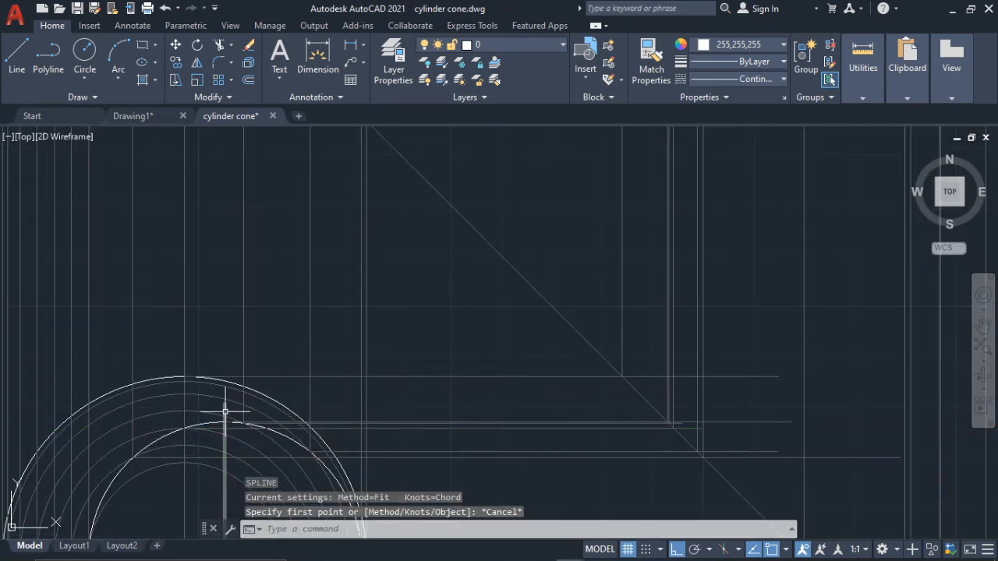
- Stretch the upper end of the plan cylinder's vertical centre line up past the intersection curve in the front view
left_click(225, 410)
left_click(225, 404)
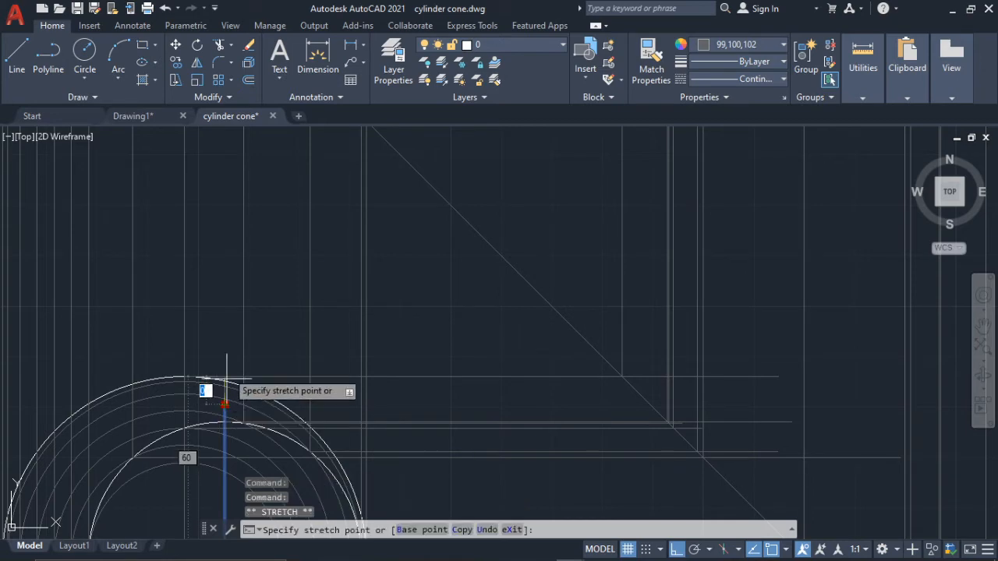
scroll(291, 414, "down", 3)
scroll(267, 379, "up", 4)
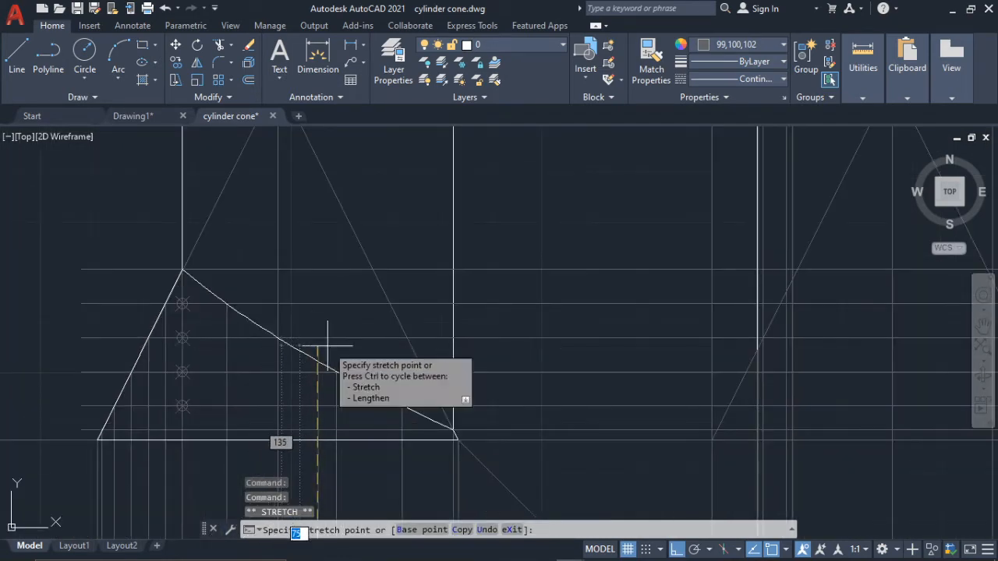
left_click(317, 347)
left_click(16, 55)
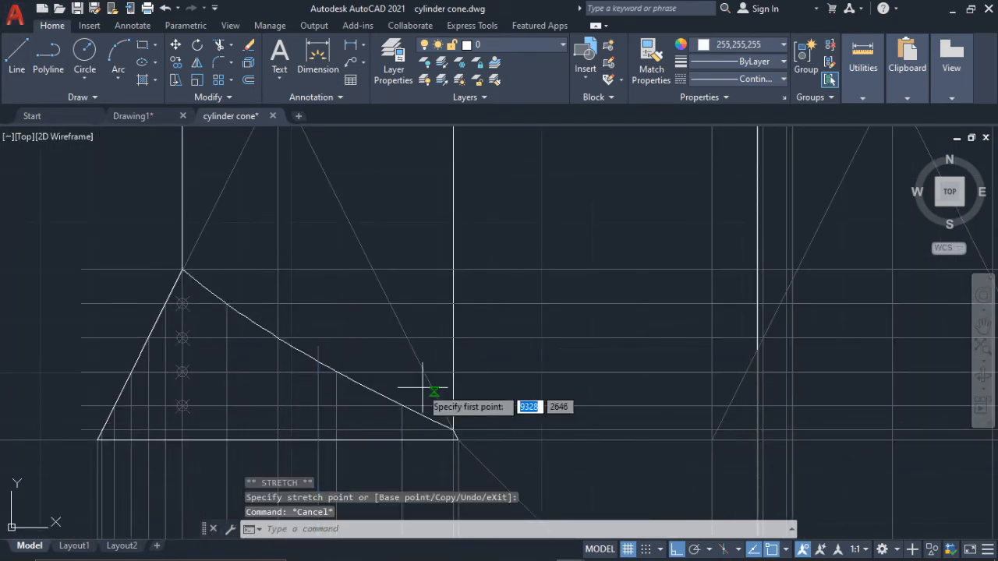
scroll(405, 386, "up", 2)
left_click(267, 350)
scroll(608, 343, "down", 2)
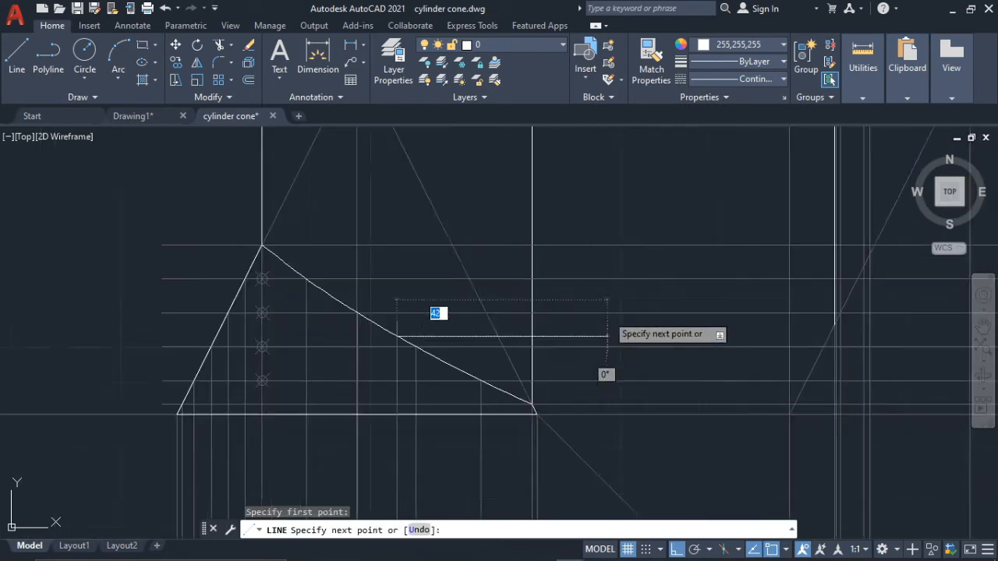
key("Escape")
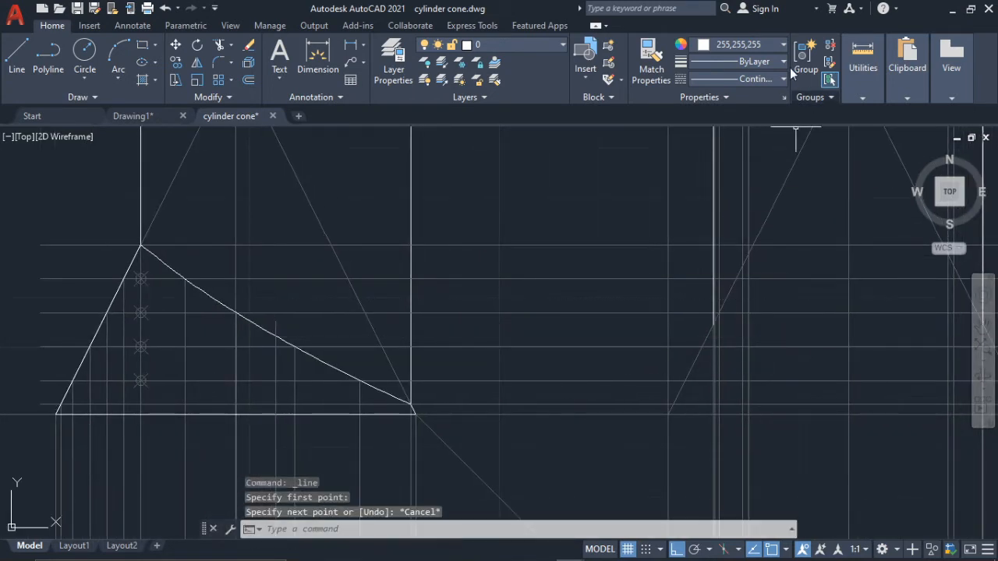
- Set the object colour to grey (99,100,102) and draw a horizontal line about 88 units long from the centre line's curve crossing into the side view
left_click(745, 44)
left_click(699, 123)
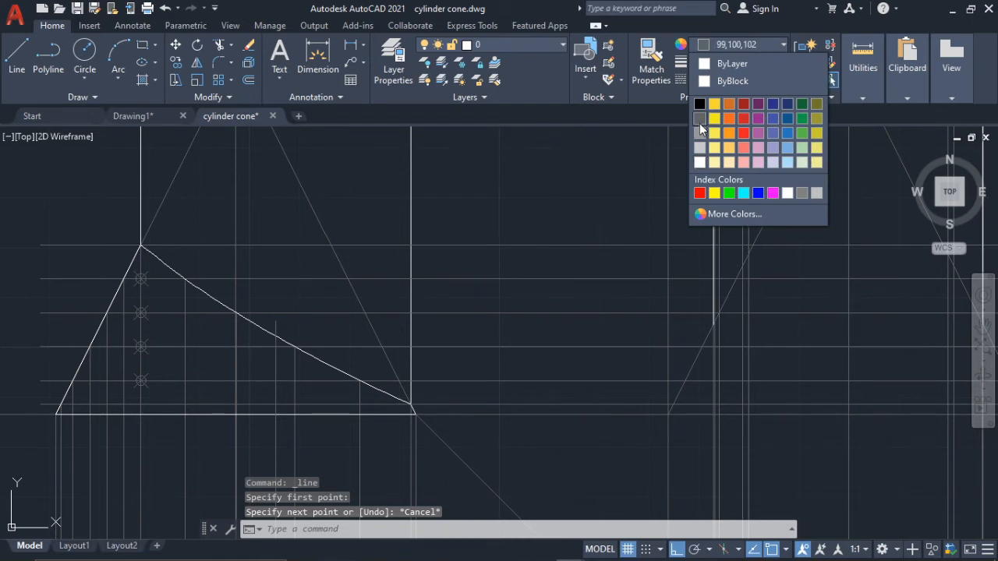
left_click(9, 53)
scroll(350, 305, "up", 2)
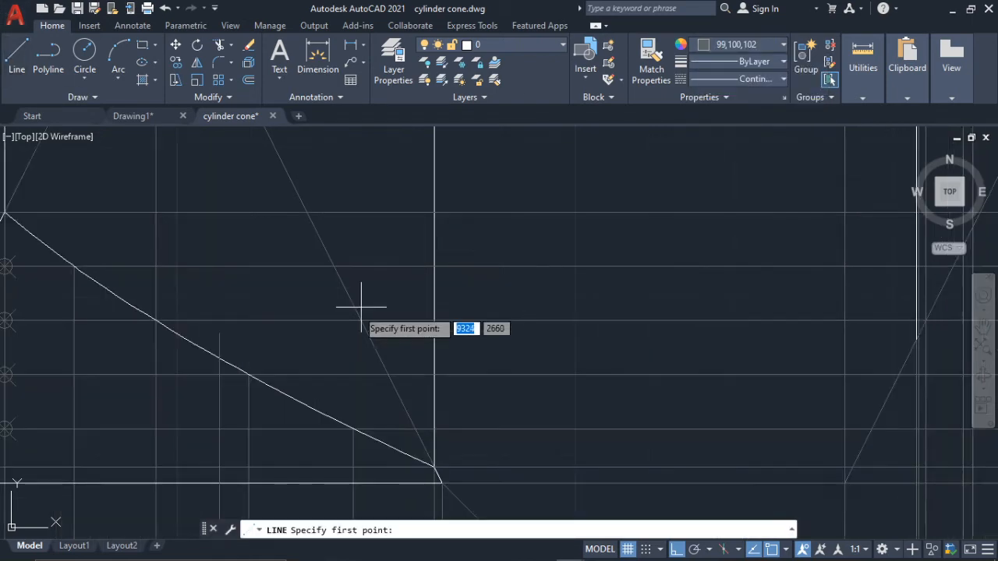
left_click(220, 357)
scroll(552, 375, "down", 5)
scroll(626, 350, "up", 7)
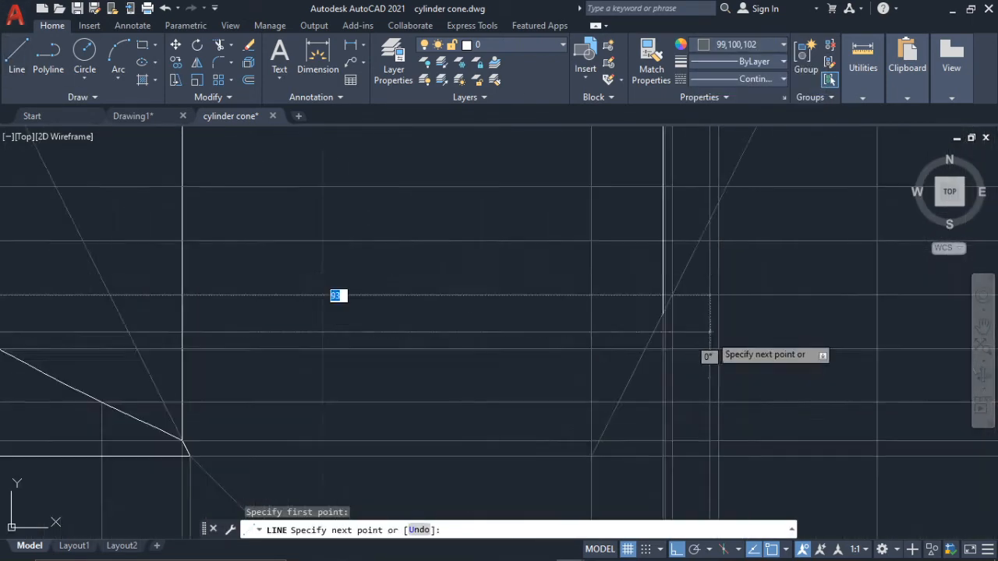
scroll(623, 335, "down", 3)
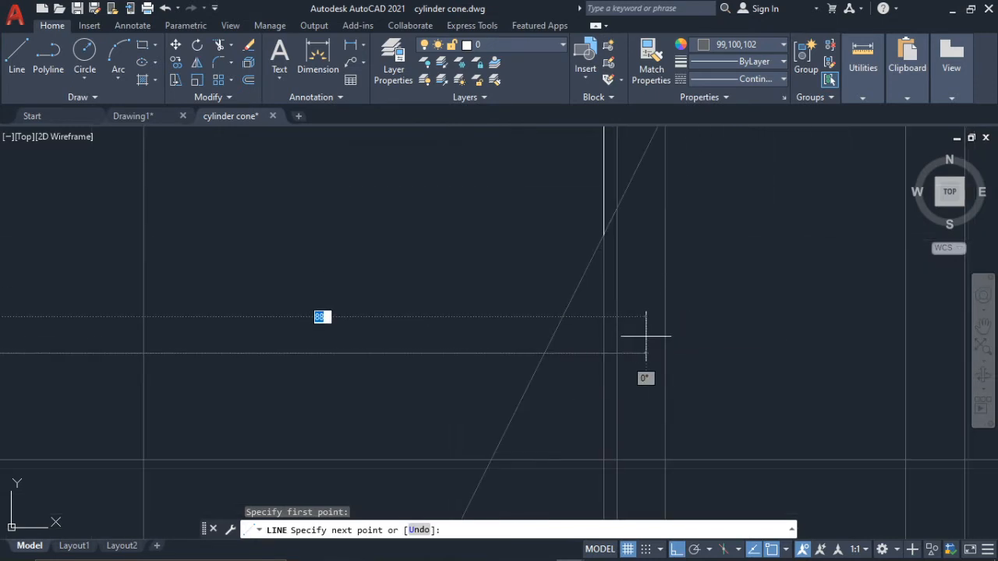
left_click(644, 353)
key("Escape")
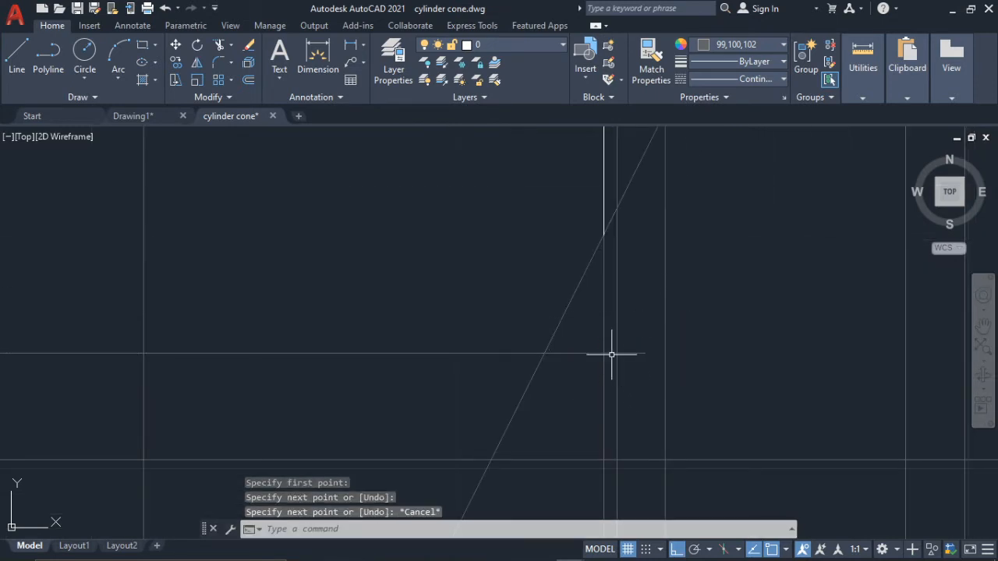
- Stretch the new horizontal projection line's free end across the side view to beyond the right cone slant
scroll(594, 252, "up", 3)
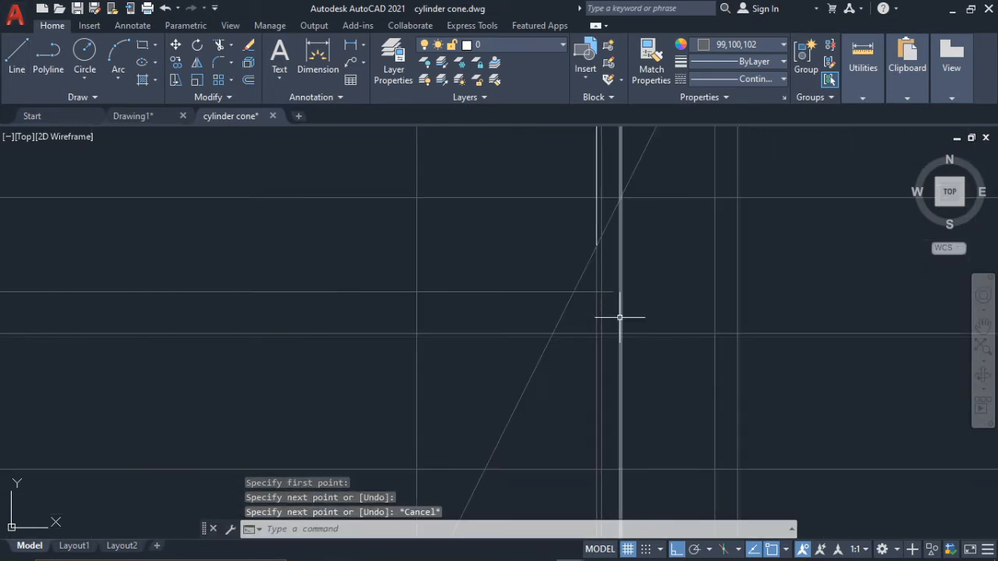
left_click(609, 290)
left_click(612, 292)
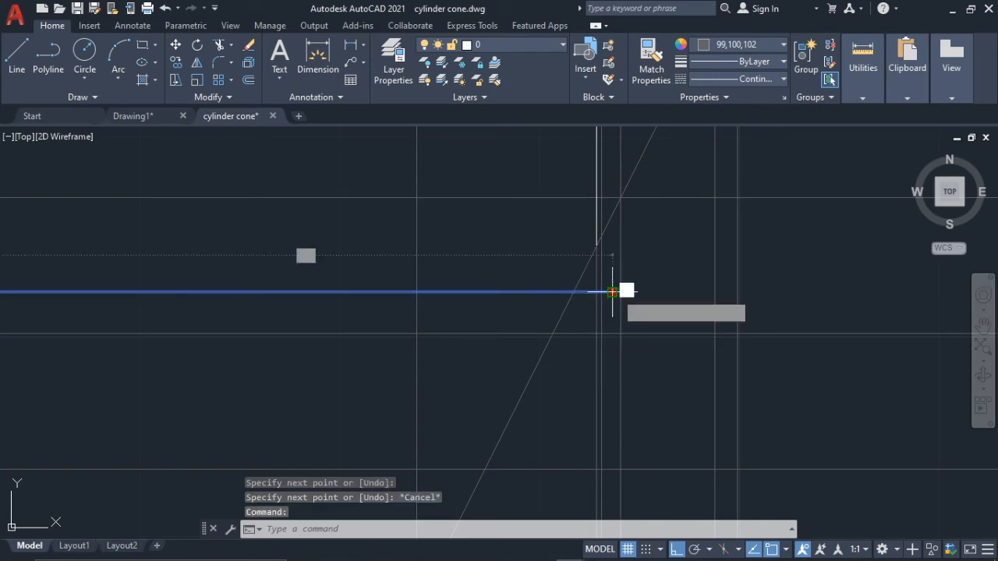
scroll(764, 289, "down", 3)
middle_click_drag(764, 289, 466, 277)
scroll(802, 249, "down", 2)
left_click(896, 263)
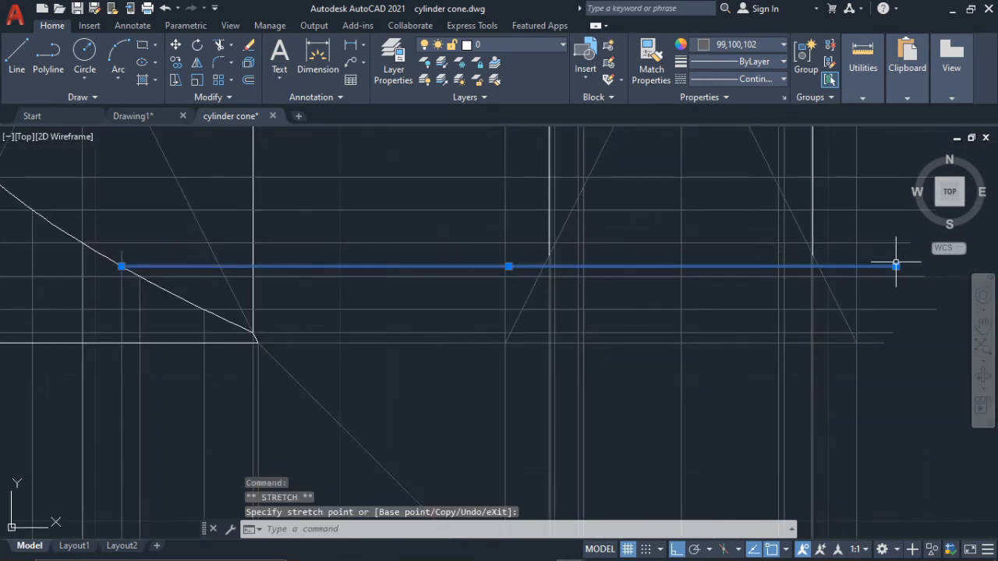
key("Escape")
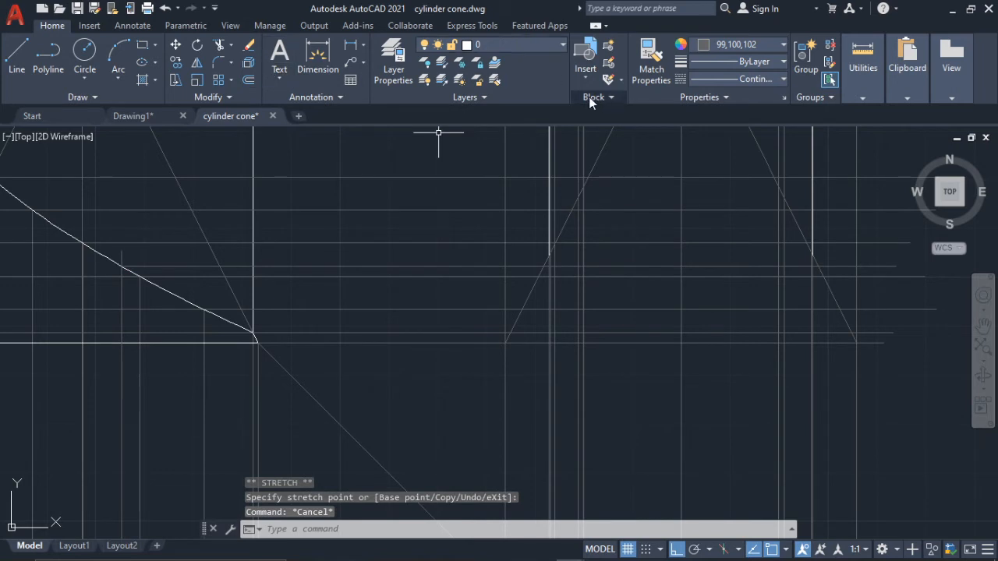
- Set the object colour to white (255,255,255) and start a spline where the side view's left cylinder edge vertical meets the new height line
left_click(769, 46)
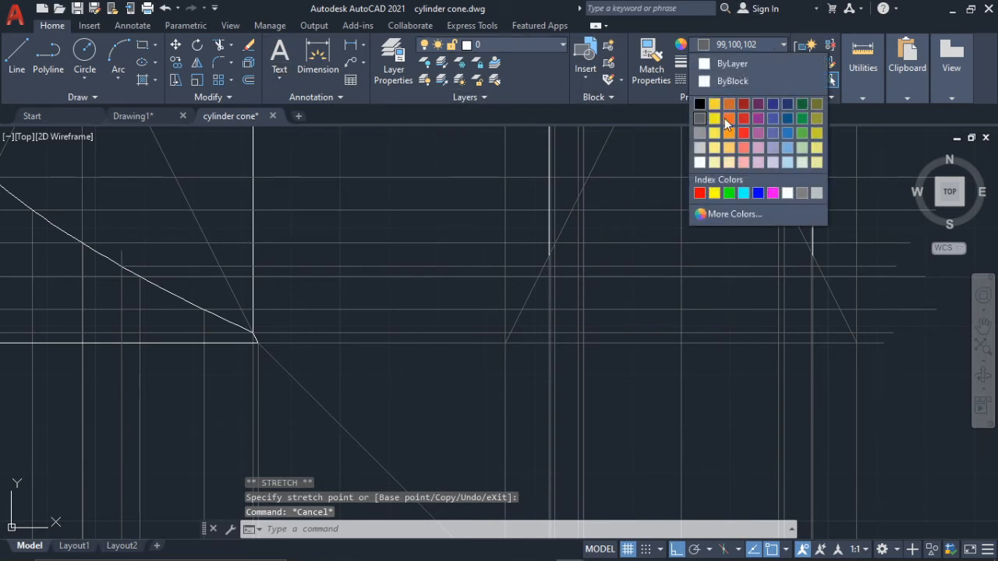
left_click(696, 165)
type("SPL")
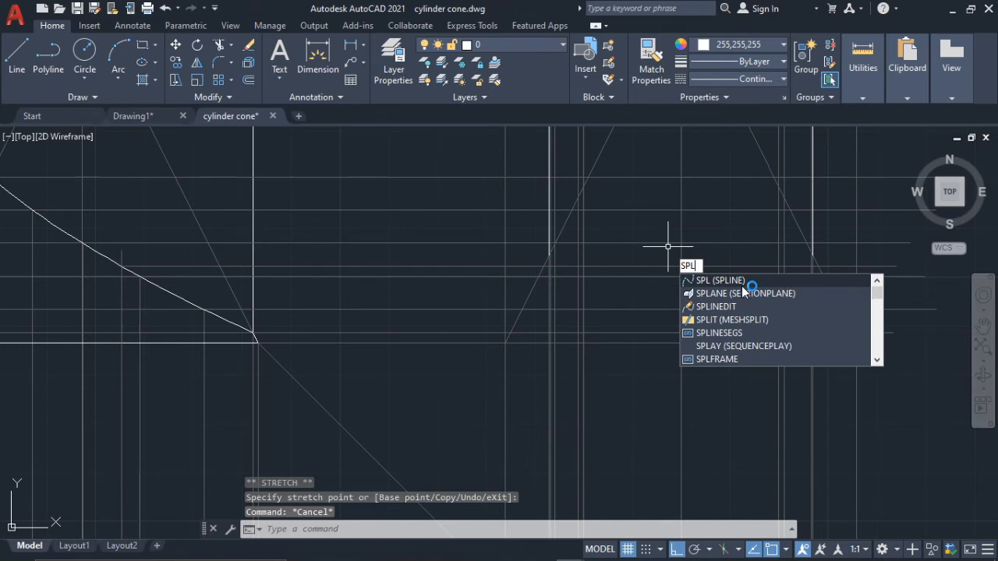
key("Return")
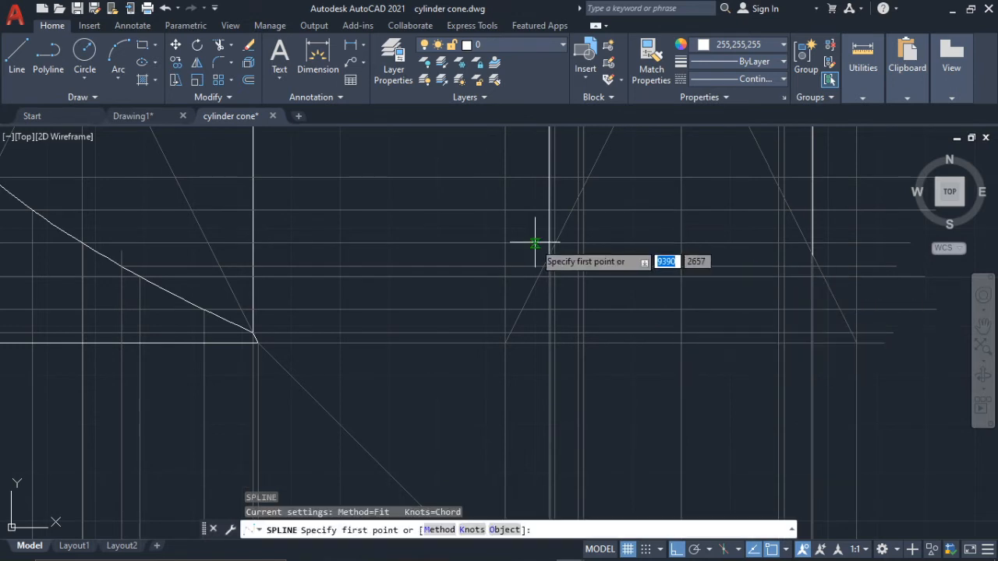
scroll(539, 243, "up", 3)
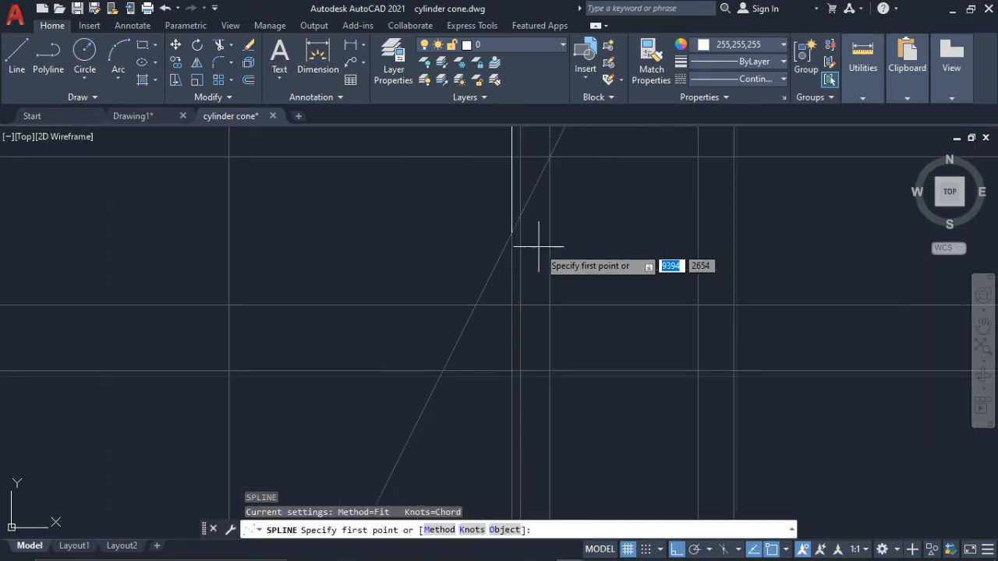
scroll(513, 308, "up", 4)
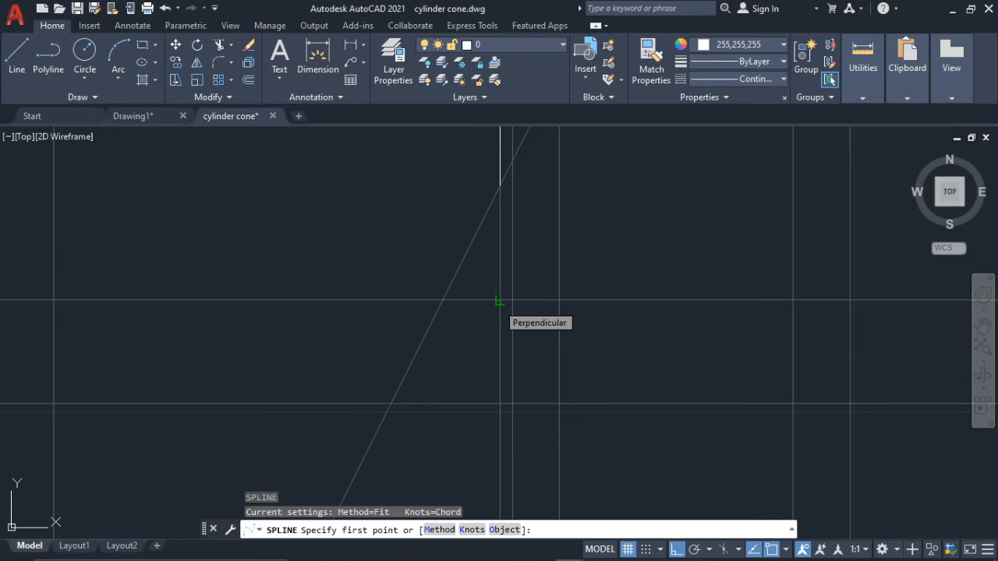
left_click(499, 301)
scroll(507, 325, "down", 2)
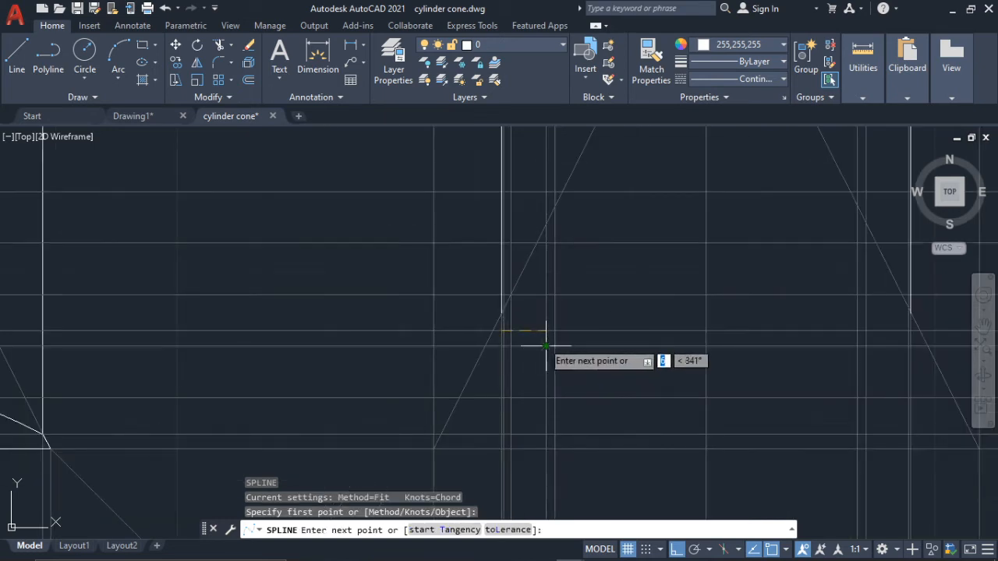
- Turn off Ortho and place the spline's second point where the vertical just inside the left cylinder edge meets the next lower height line
left_click(676, 549)
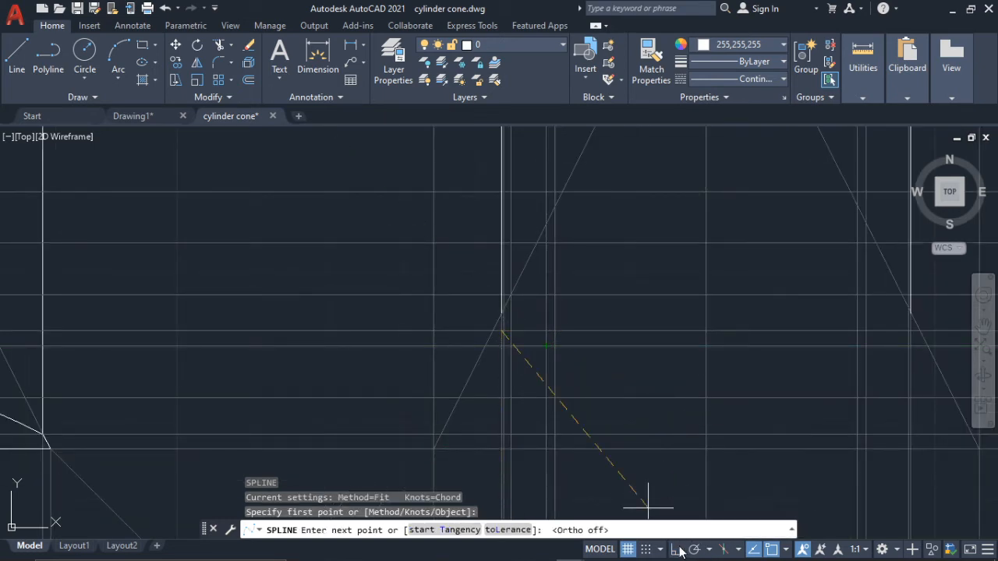
scroll(579, 346, "down", 2)
scroll(589, 322, "up", 3)
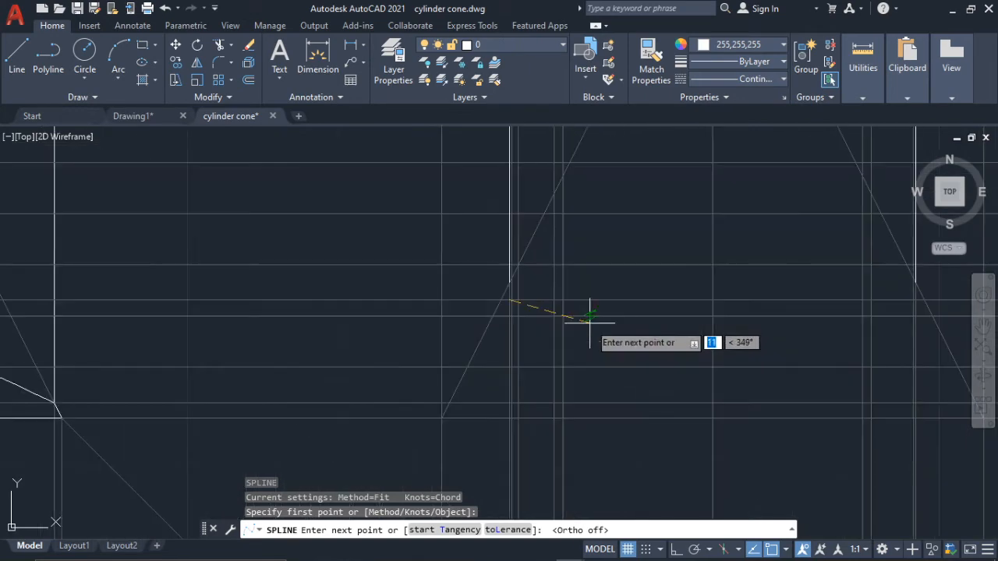
scroll(552, 316, "down", 1)
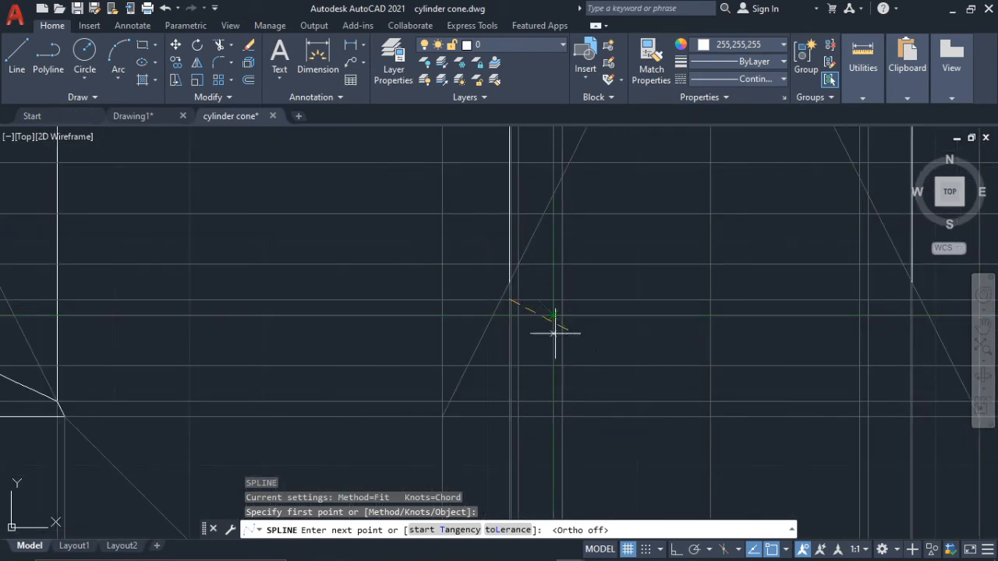
middle_click_drag(526, 328, 627, 277)
scroll(628, 276, "down", 2)
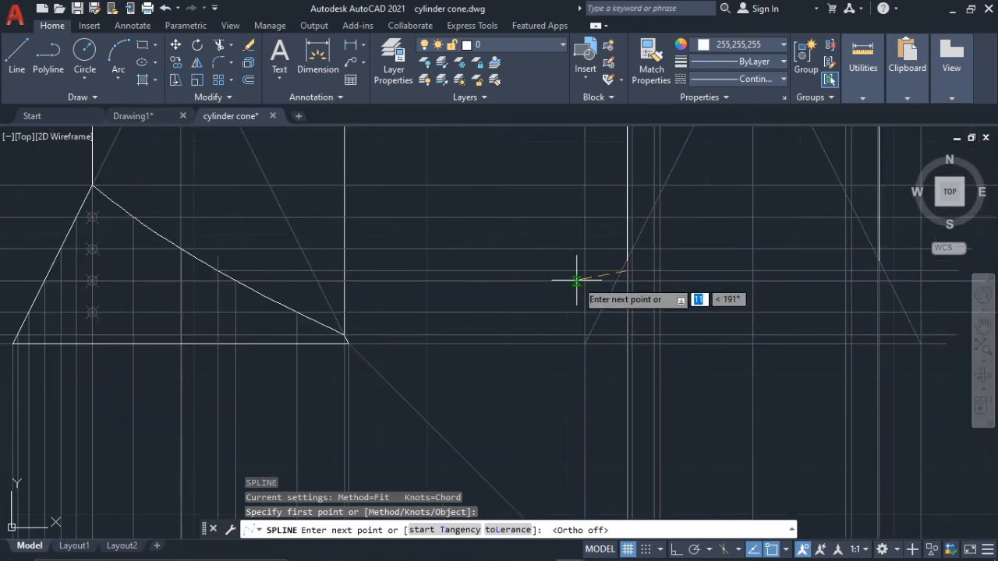
scroll(627, 296, "up", 4)
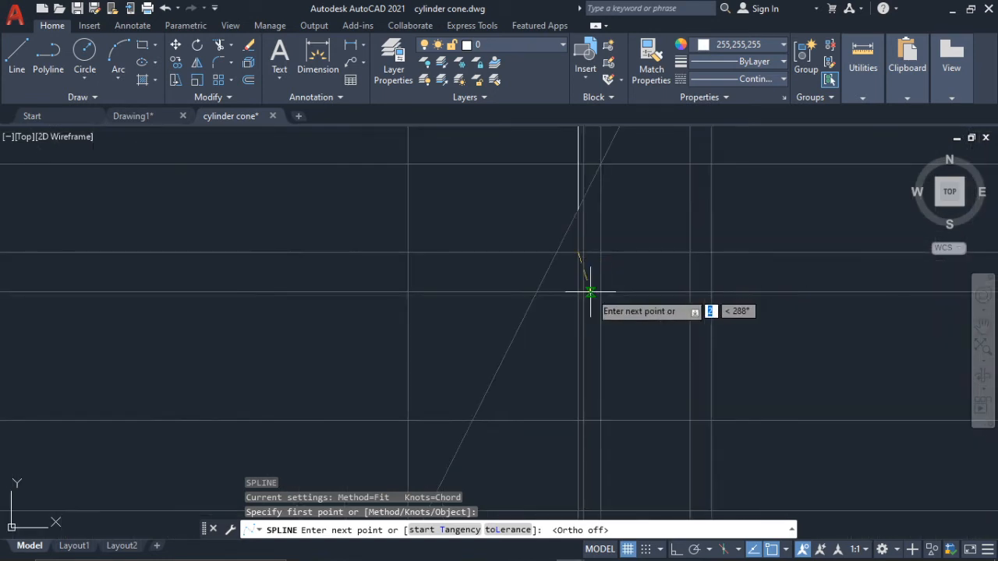
scroll(587, 296, "up", 3)
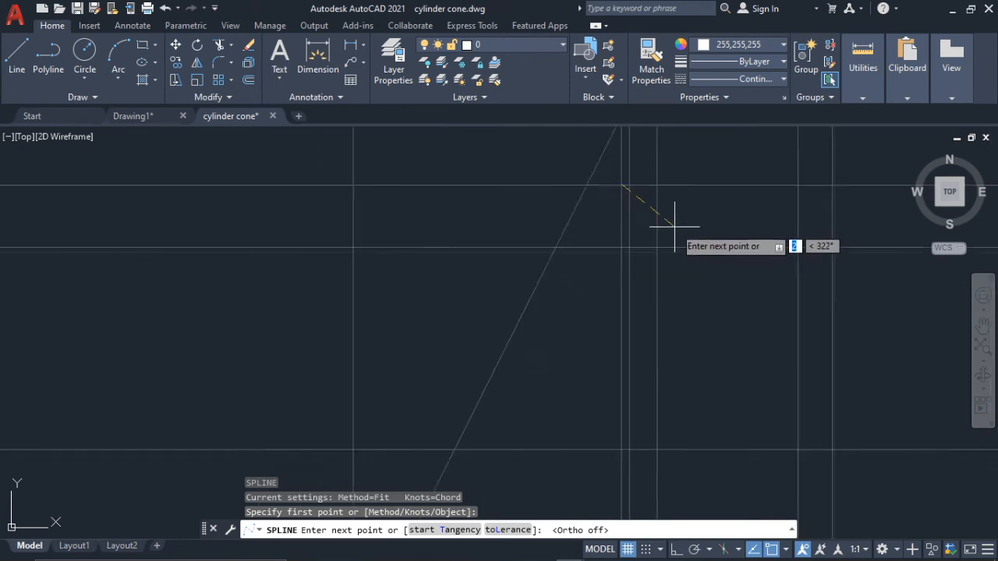
scroll(671, 267, "down", 3)
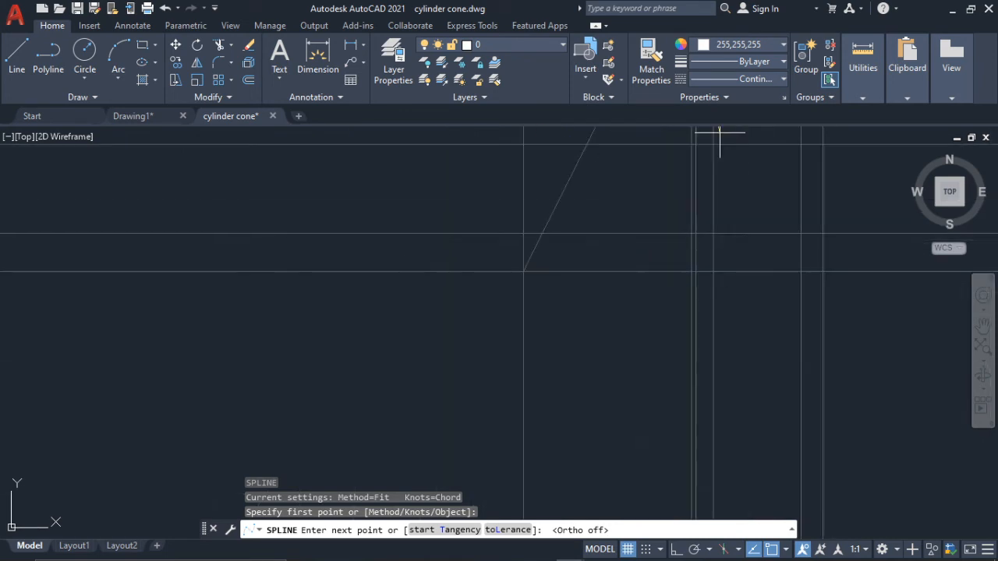
scroll(672, 270, "up", 2)
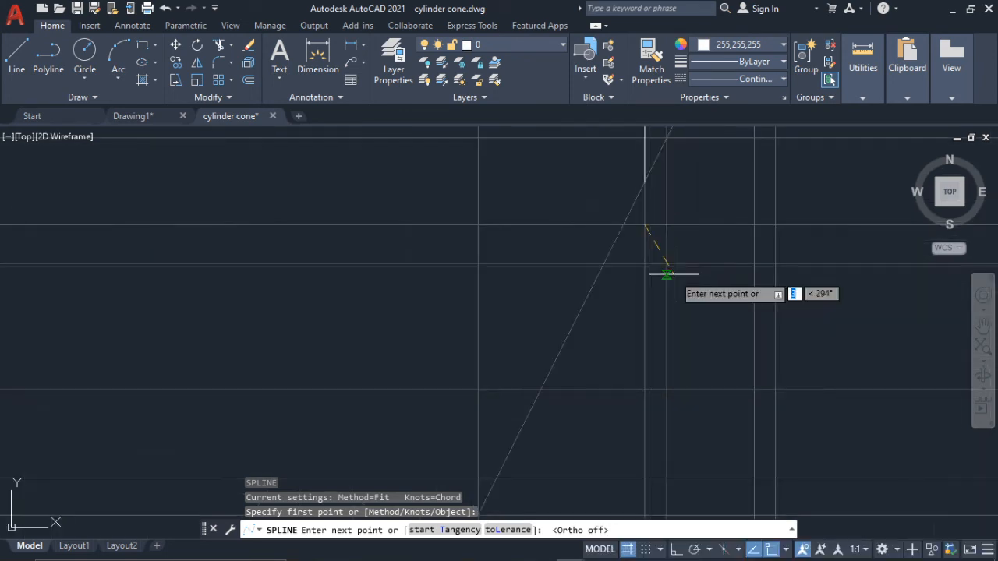
scroll(649, 236, "down", 3)
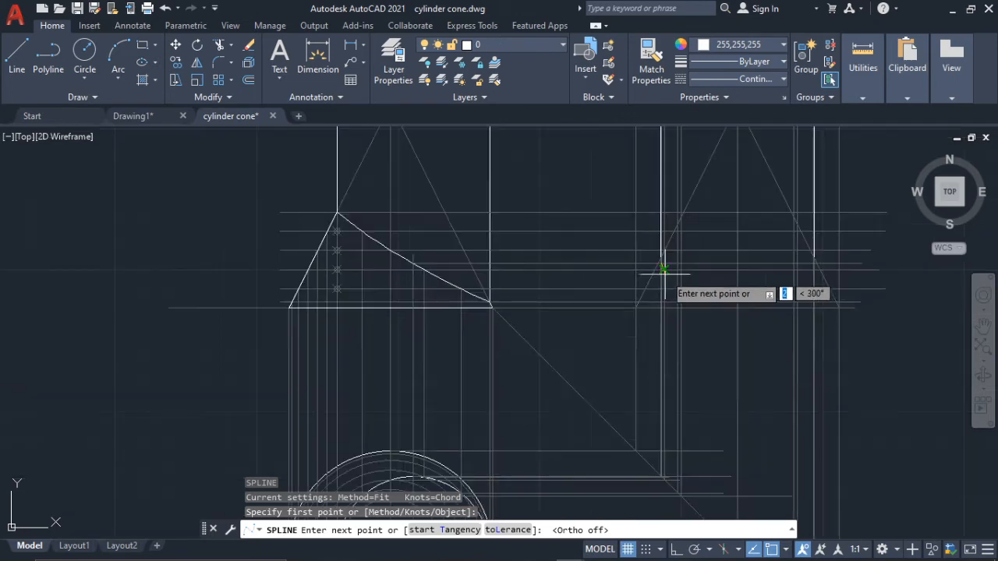
scroll(414, 403, "up", 1)
scroll(490, 423, "up", 2)
scroll(519, 330, "up", 1)
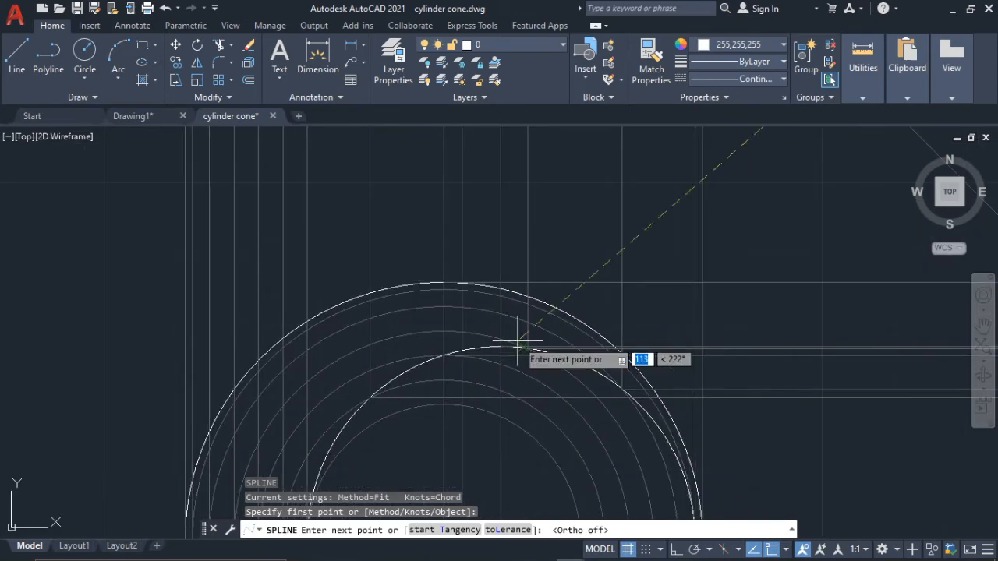
scroll(538, 350, "up", 2)
scroll(749, 301, "down", 2)
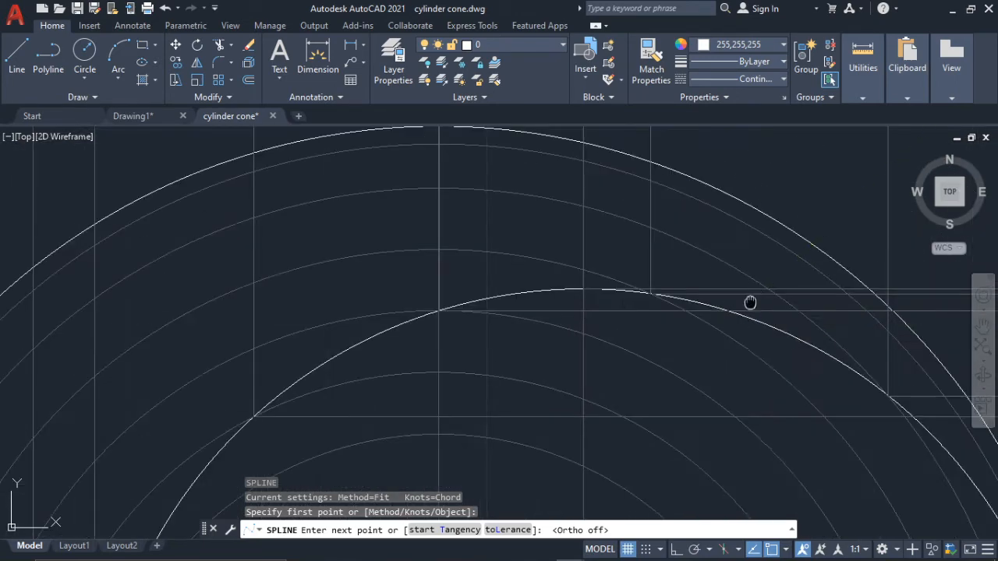
scroll(881, 148, "down", 2)
scroll(881, 148, "down", 5)
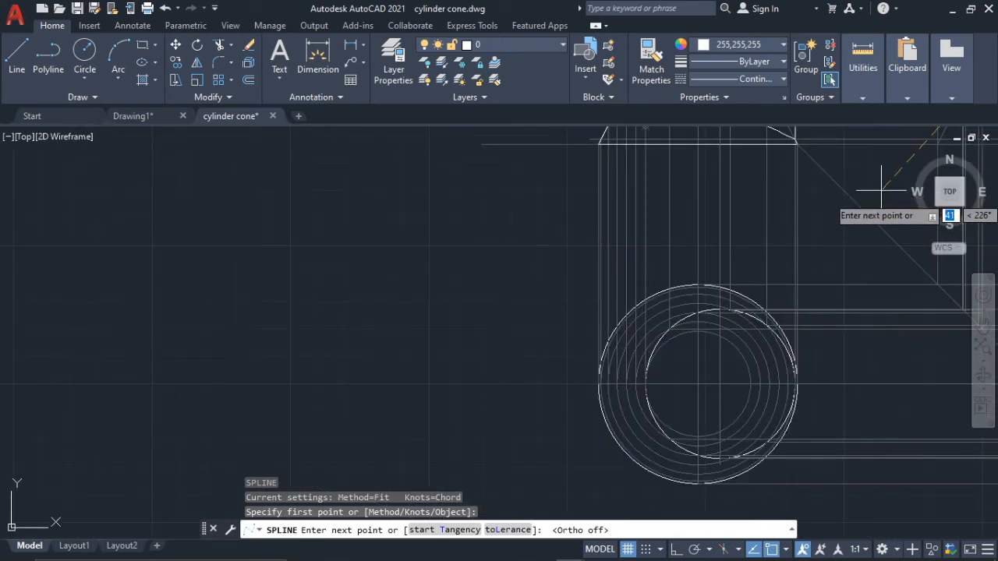
middle_click_drag(882, 190, 699, 443)
scroll(897, 306, "up", 4)
mouse_move(678, 362)
middle_mouse_down()
mouse_move(675, 307)
mouse_move(642, 325)
mouse_move(590, 286)
mouse_move(597, 353)
middle_mouse_up()
scroll(642, 325, "up", 5)
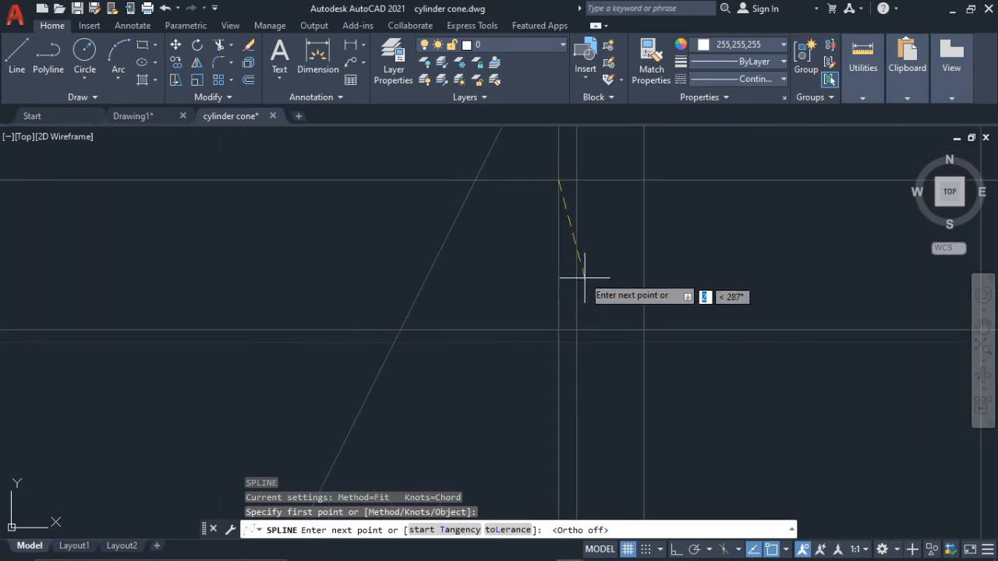
scroll(575, 328, "up", 4)
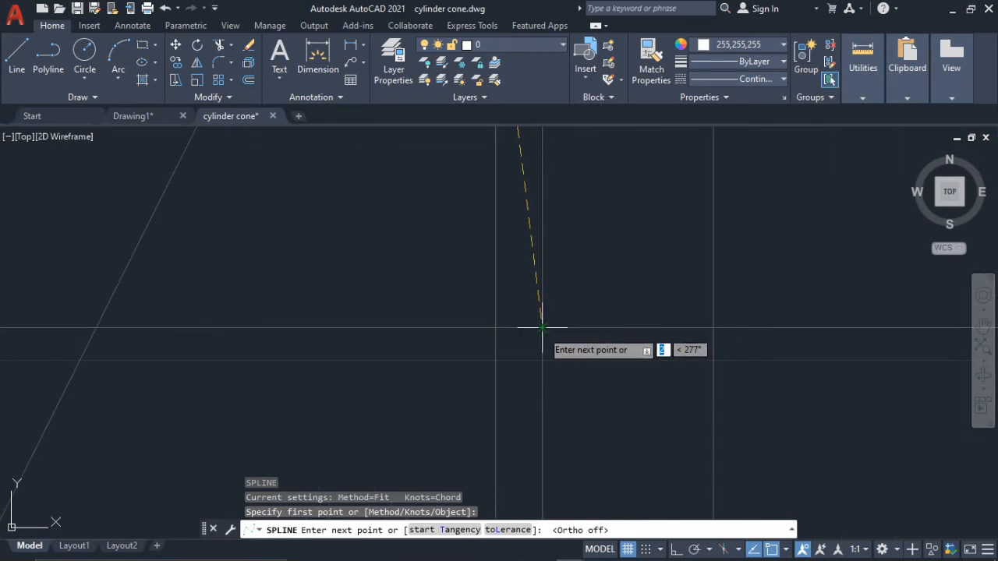
left_click(543, 327)
- Place the spline's third point where the outer vertical of the left inner pair meets the next lower height line in the side view
scroll(645, 343, "down", 5)
mouse_move(657, 346)
middle_mouse_down()
mouse_move(686, 352)
mouse_move(666, 338)
middle_mouse_up()
scroll(731, 373, "down", 4)
middle_click_drag(723, 365, 708, 360)
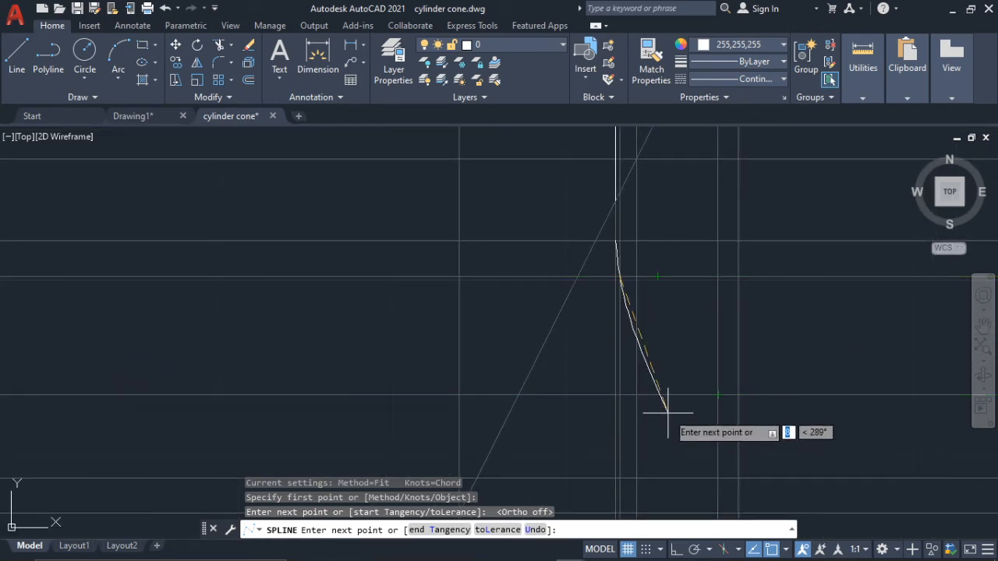
scroll(662, 414, "down", 5)
scroll(679, 328, "up", 10)
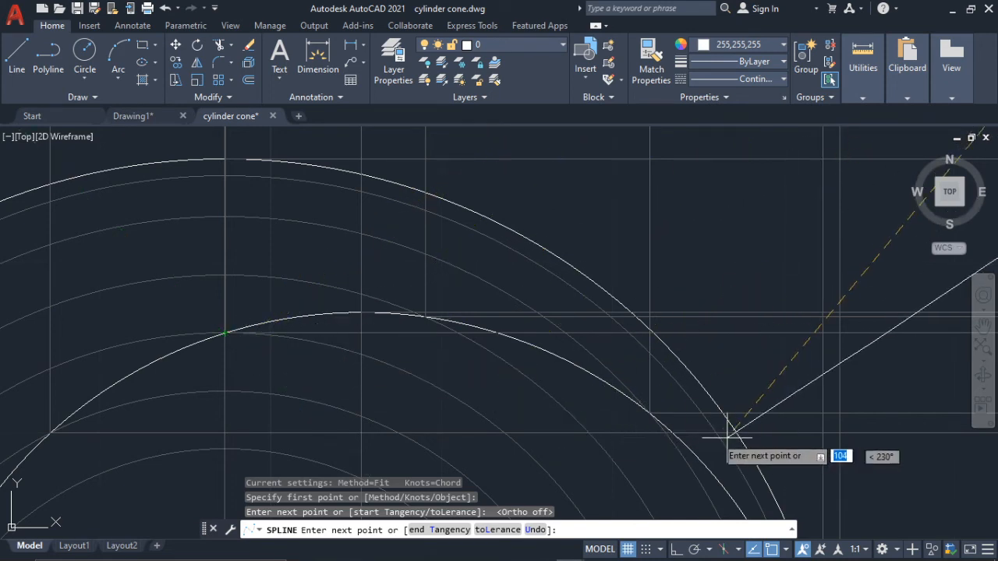
middle_click_drag(728, 414, 652, 327)
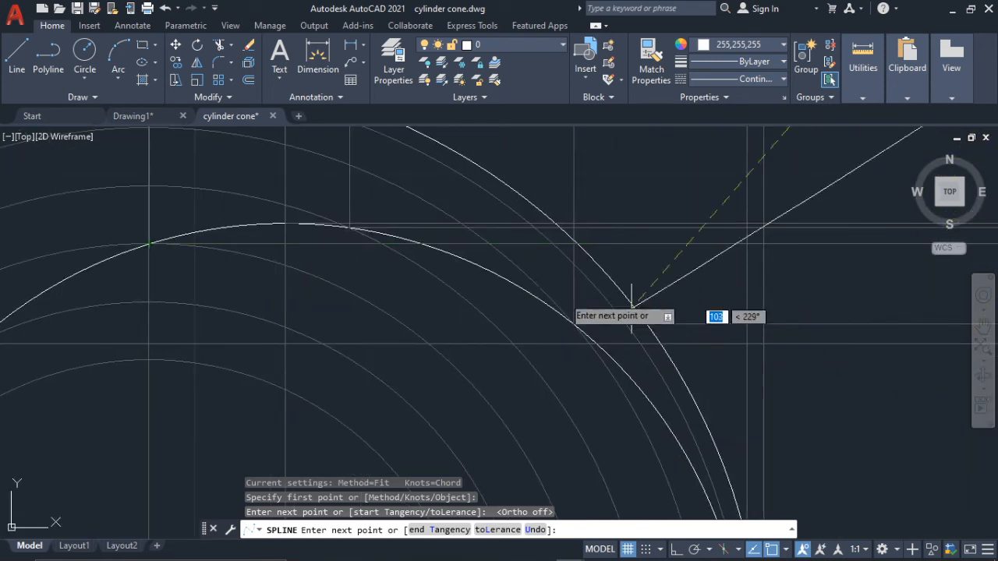
left_click(574, 323)
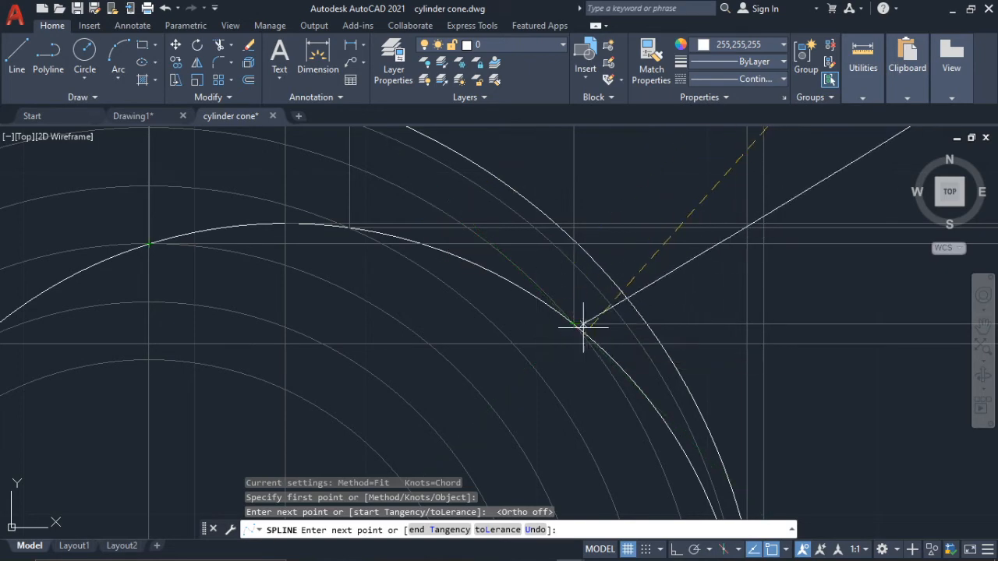
scroll(610, 323, "down", 5)
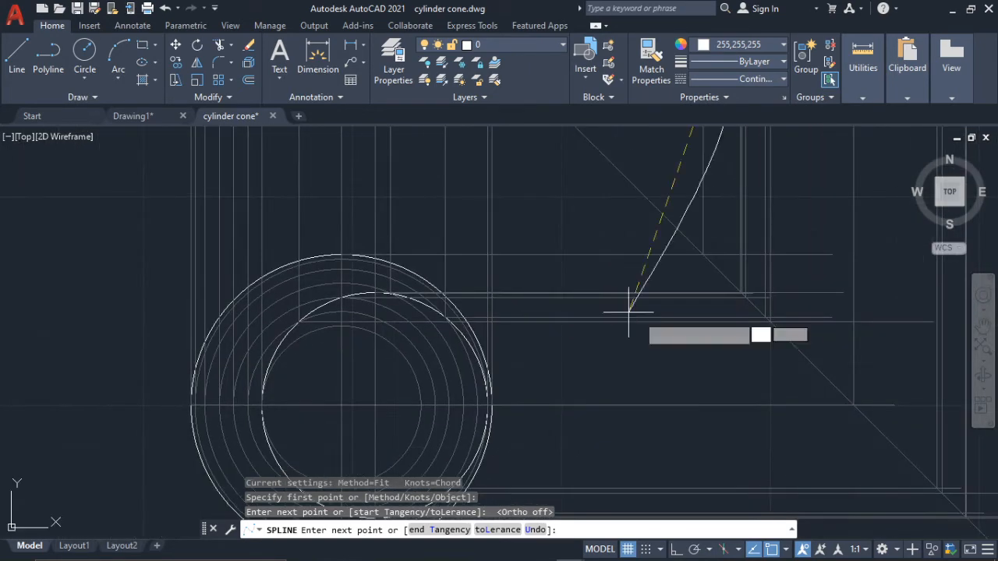
mouse_move(761, 272)
middle_mouse_down()
mouse_move(737, 362)
mouse_move(719, 263)
mouse_move(746, 363)
middle_mouse_up()
scroll(747, 282, "up", 5)
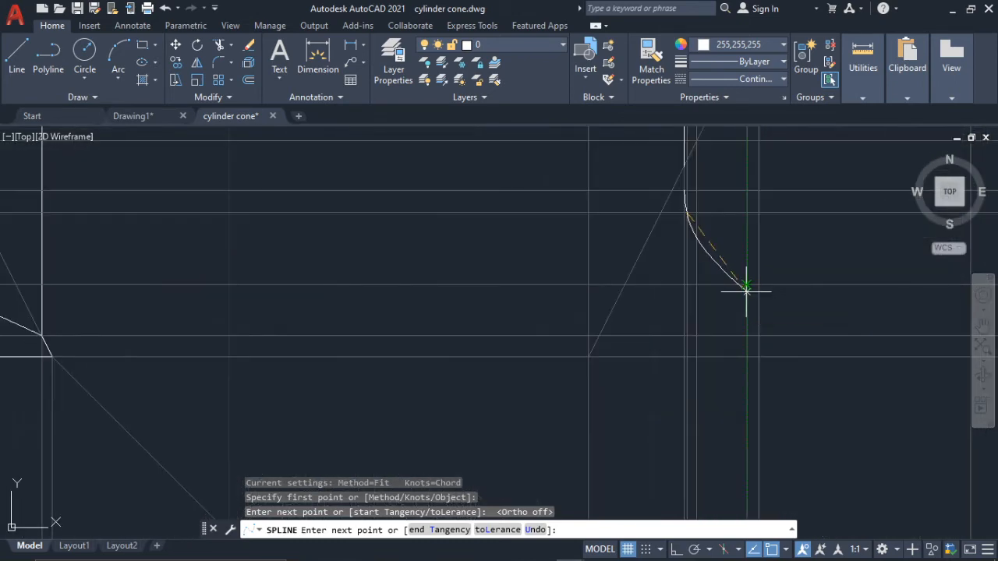
left_click(749, 287)
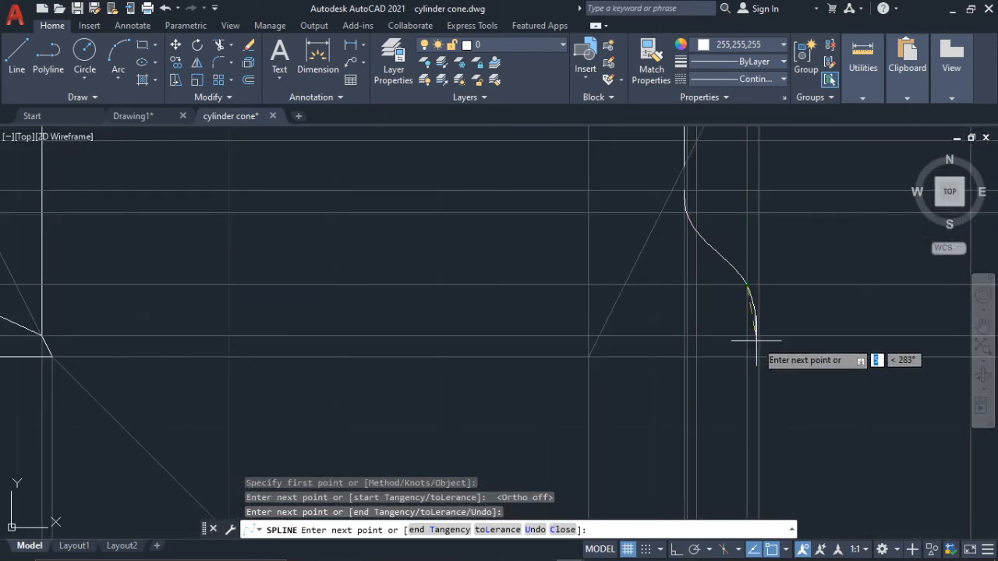
- Place the spline's fourth point where the side view's vertical centre line meets the height line just above the cone base
scroll(760, 339, "down", 4)
middle_click_drag(717, 385, 824, 229)
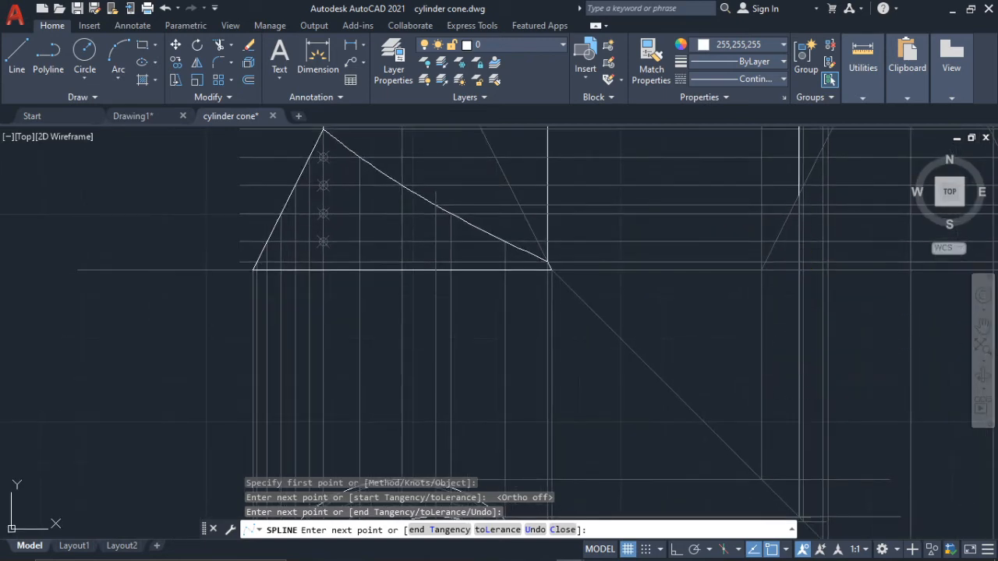
middle_click_drag(772, 371, 835, 244)
scroll(717, 345, "up", 2)
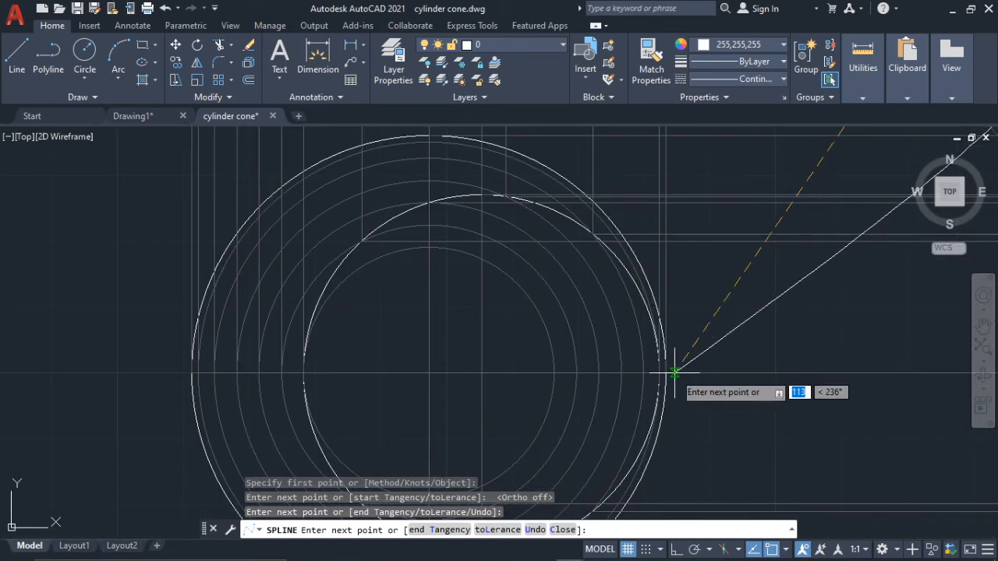
scroll(722, 366, "down", 2)
middle_click_drag(719, 365, 343, 312)
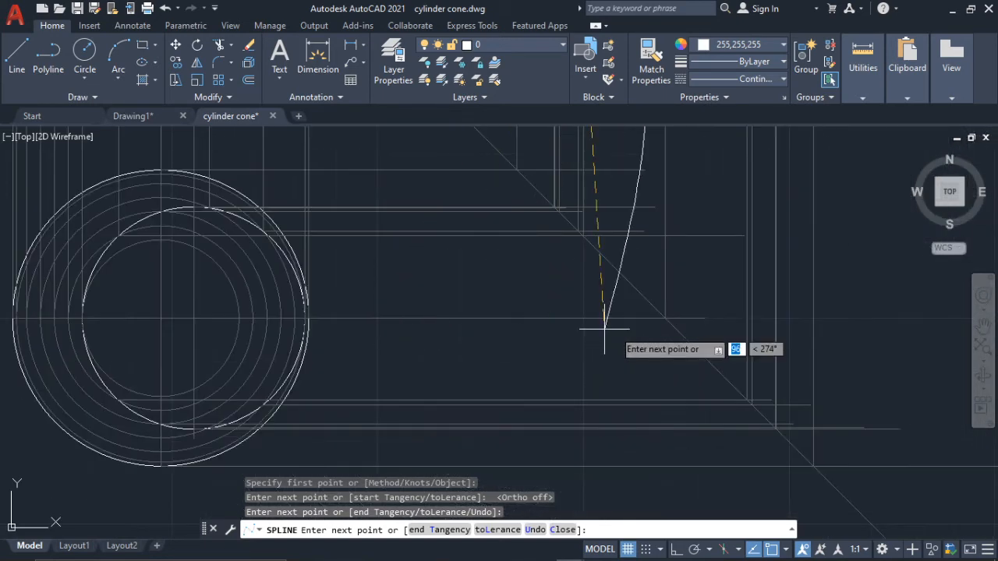
middle_click_drag(669, 236, 677, 406)
middle_click_drag(683, 207, 690, 354)
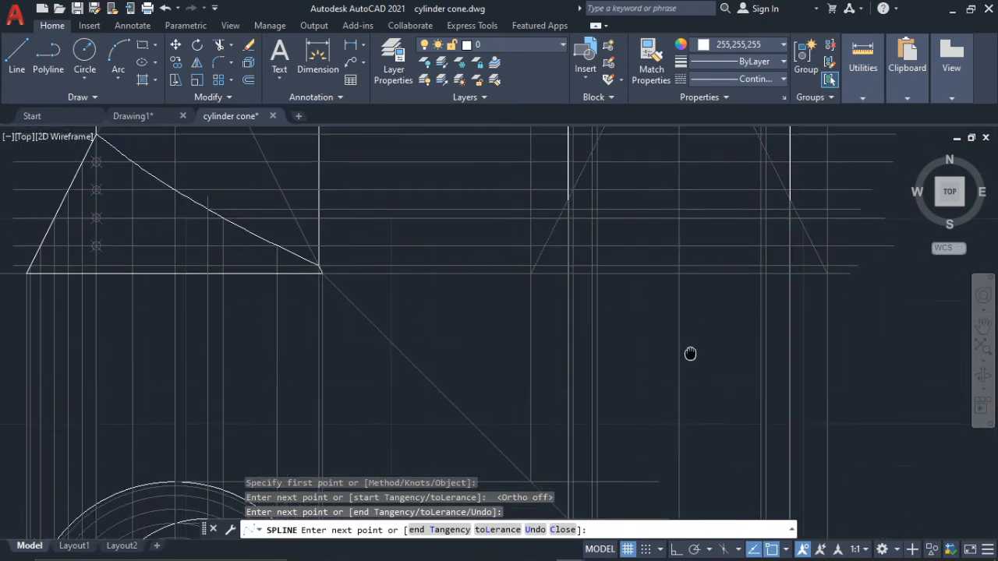
scroll(683, 268, "up", 1)
scroll(677, 264, "up", 1)
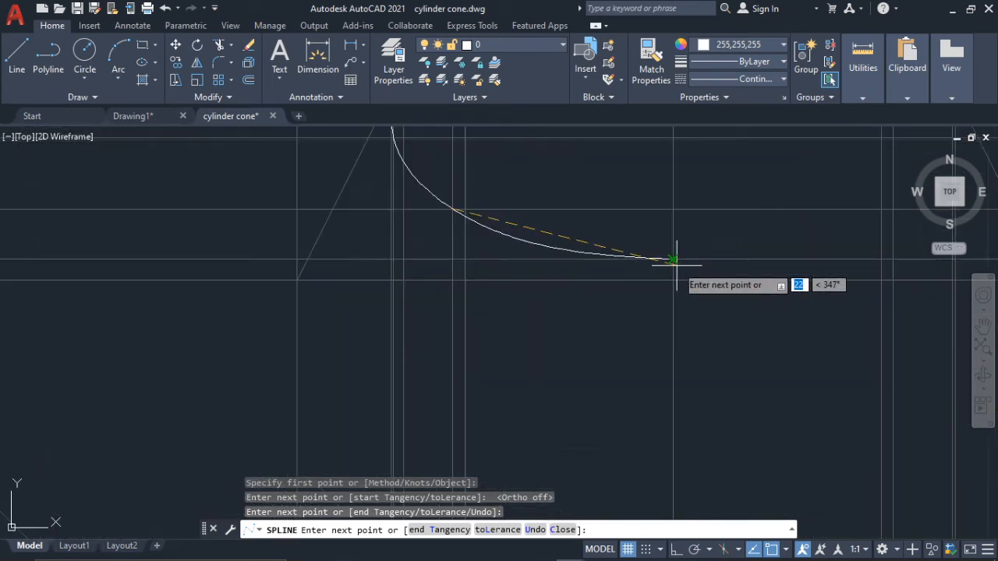
left_click(672, 261)
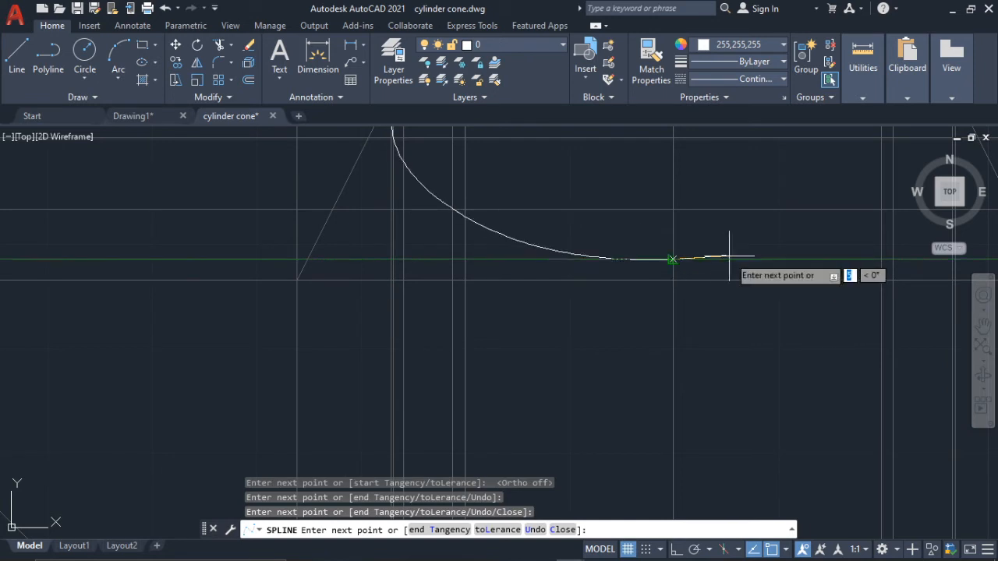
- Continue the spline up the side view's right half through the two intersections that mirror its third and second points
middle_click_drag(843, 240, 775, 257)
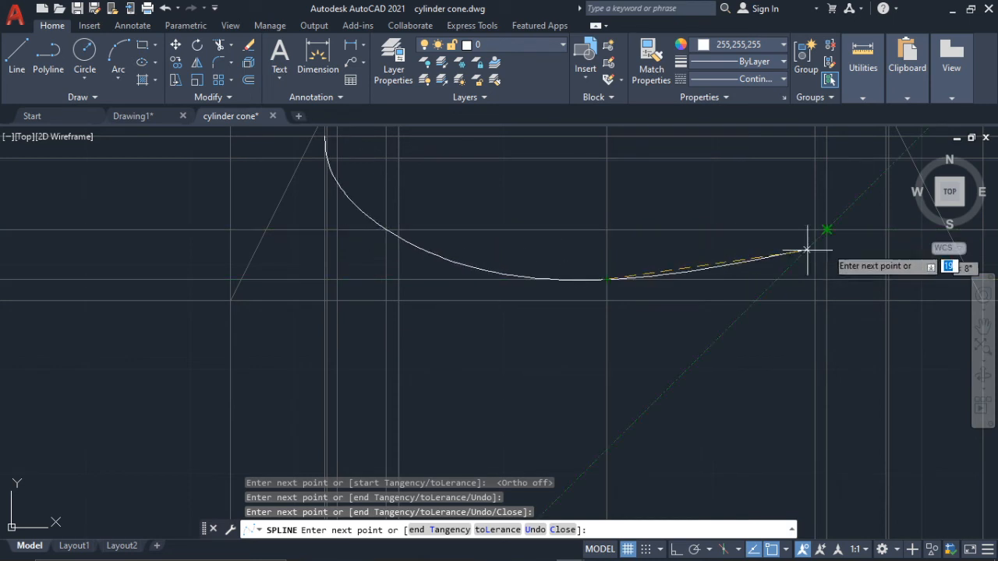
left_click(827, 230)
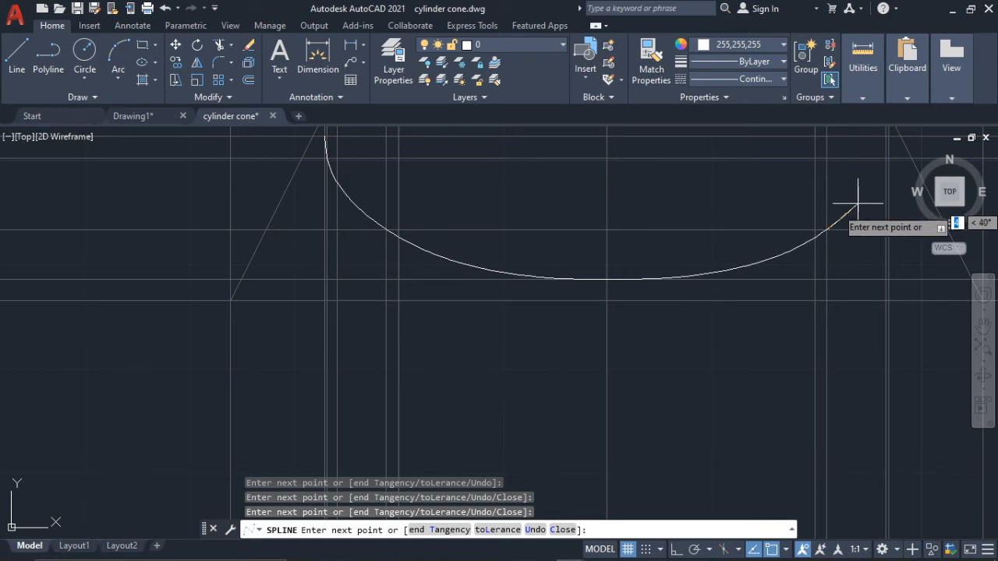
scroll(857, 205, "up", 2)
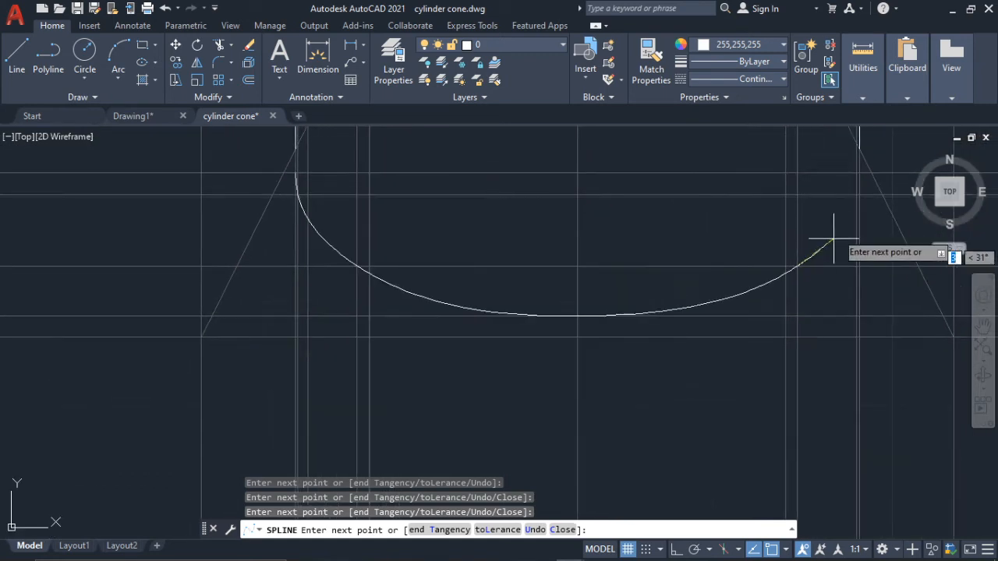
left_click(856, 187)
middle_click_drag(856, 187, 767, 334)
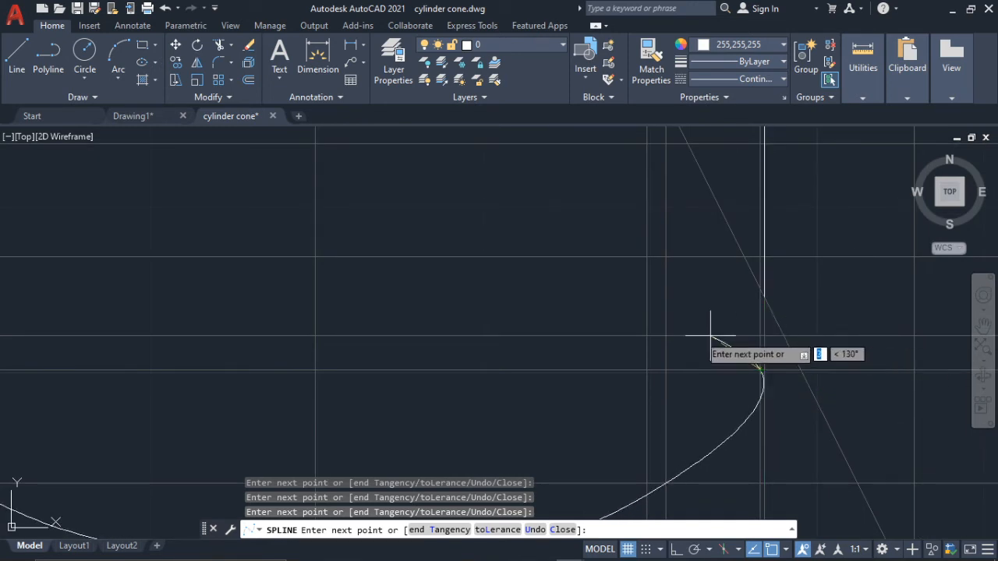
- End the spline where the right cylinder edge vertical meets the height line of its start point, and finish the curve
scroll(780, 334, "up", 4)
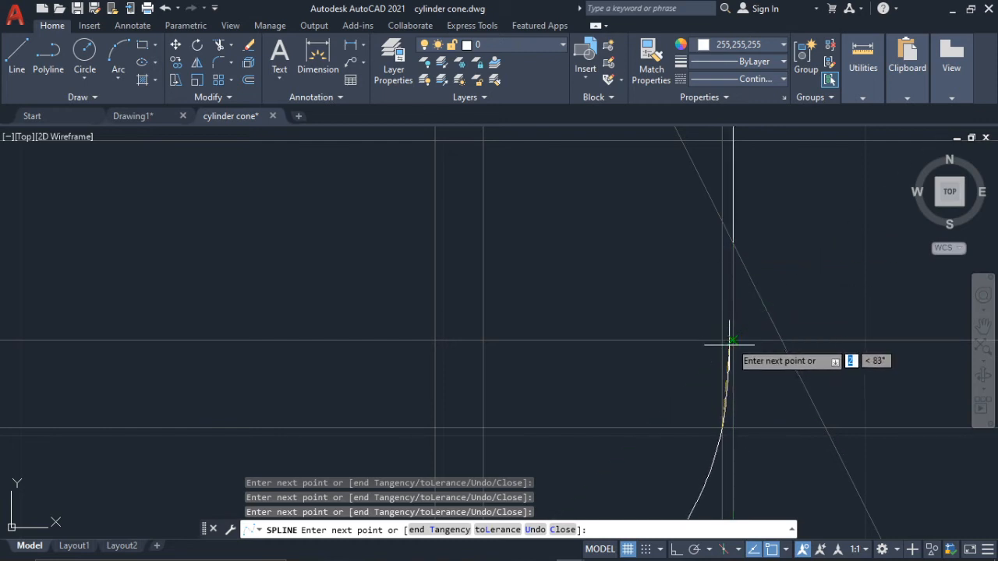
left_click(733, 340)
left_click(752, 327)
key("Return")
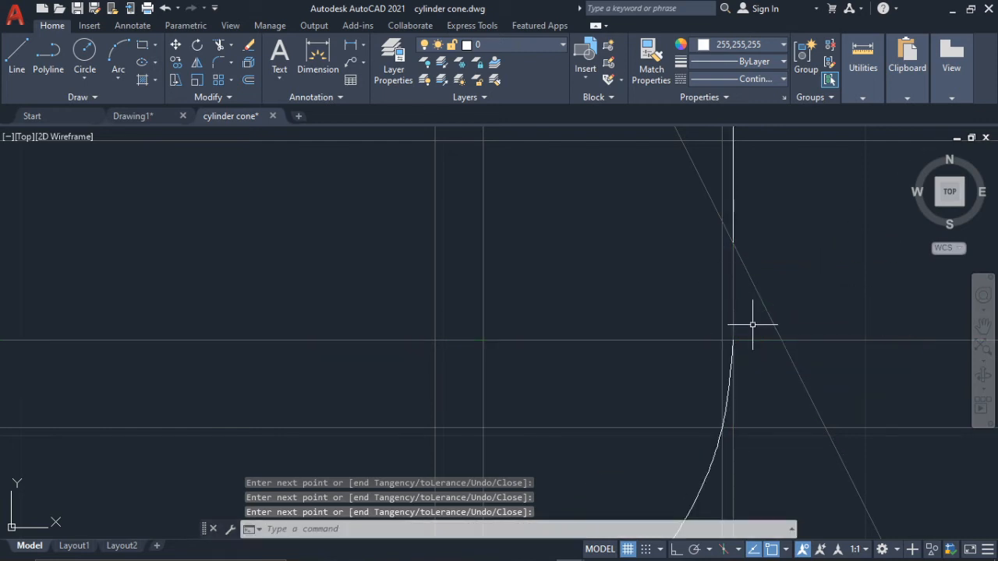
scroll(752, 325, "down", 4)
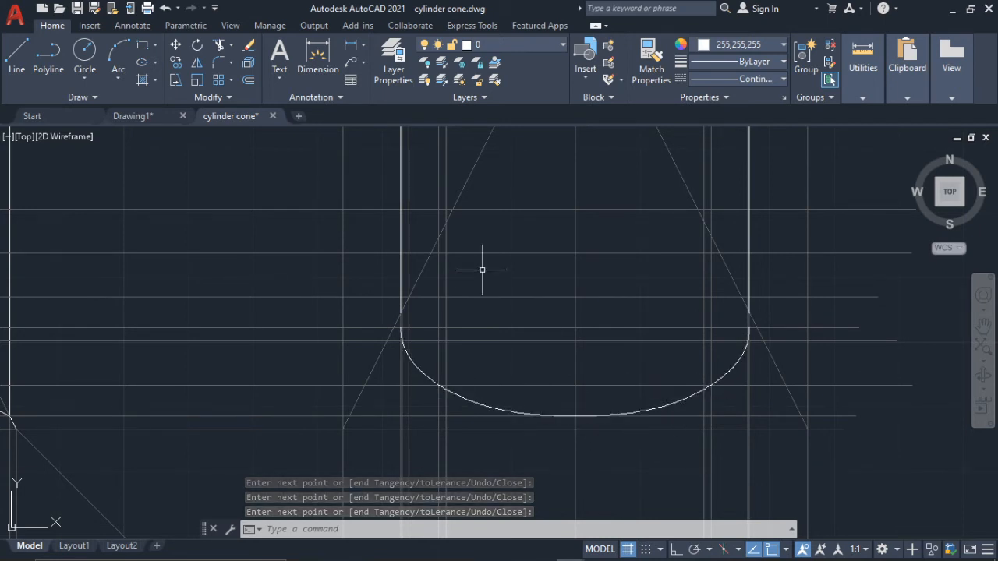
scroll(749, 286, "up", 4)
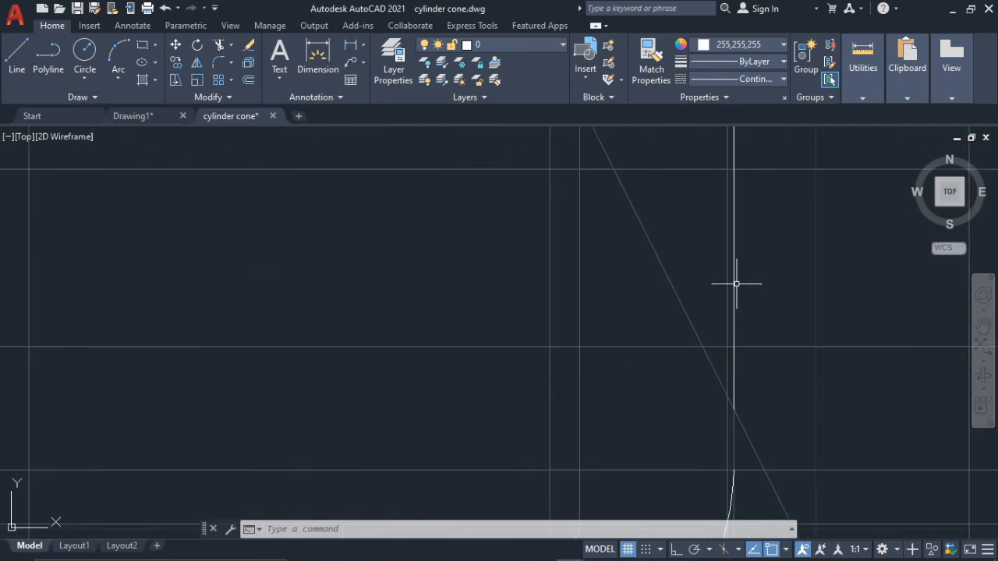
- Stretch the lower end of the side view's right cylinder edge down to the end of the intersection curve
middle_click_drag(754, 373, 754, 286)
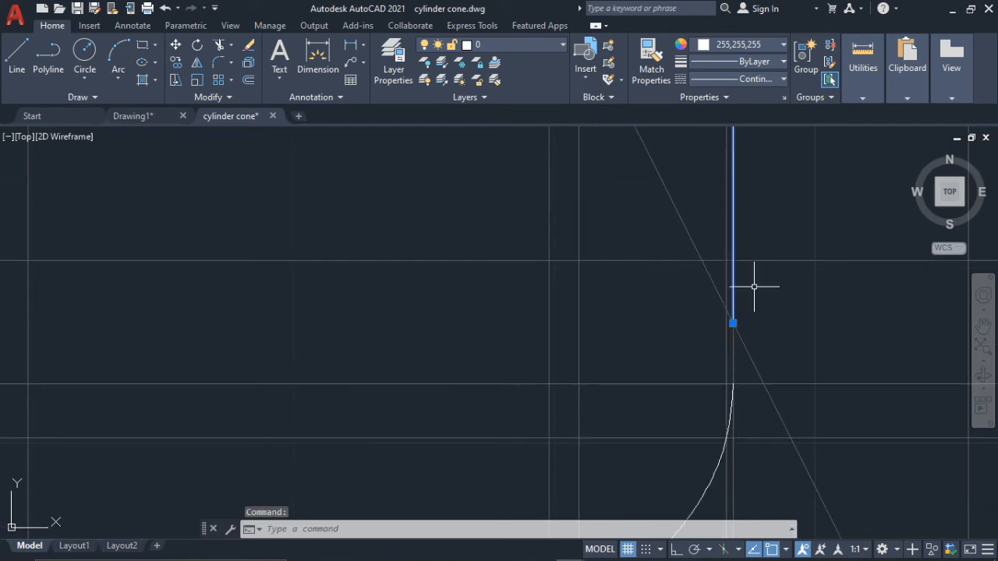
left_click(733, 322)
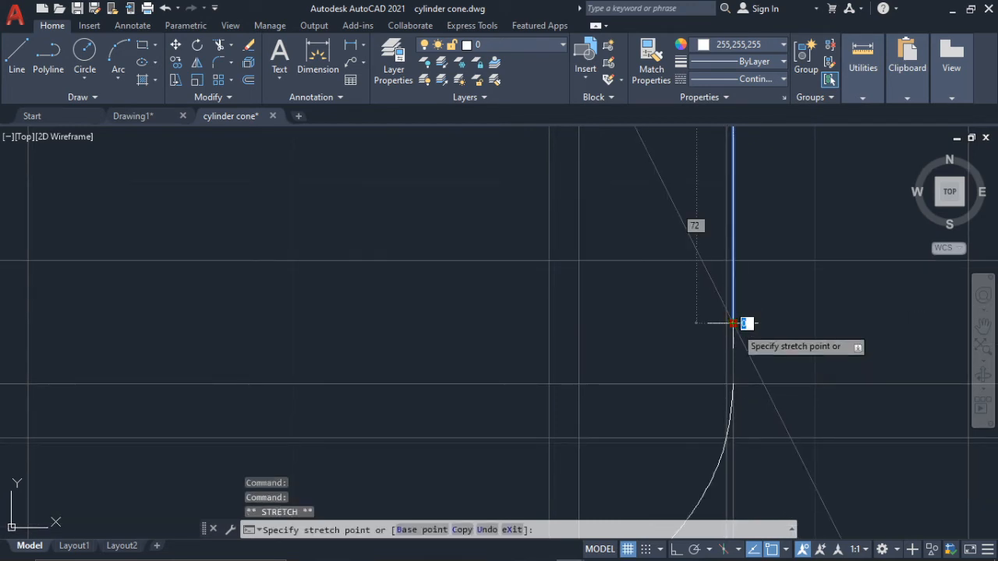
left_click(733, 382)
scroll(702, 323, "down", 4)
middle_click_drag(702, 323, 855, 368)
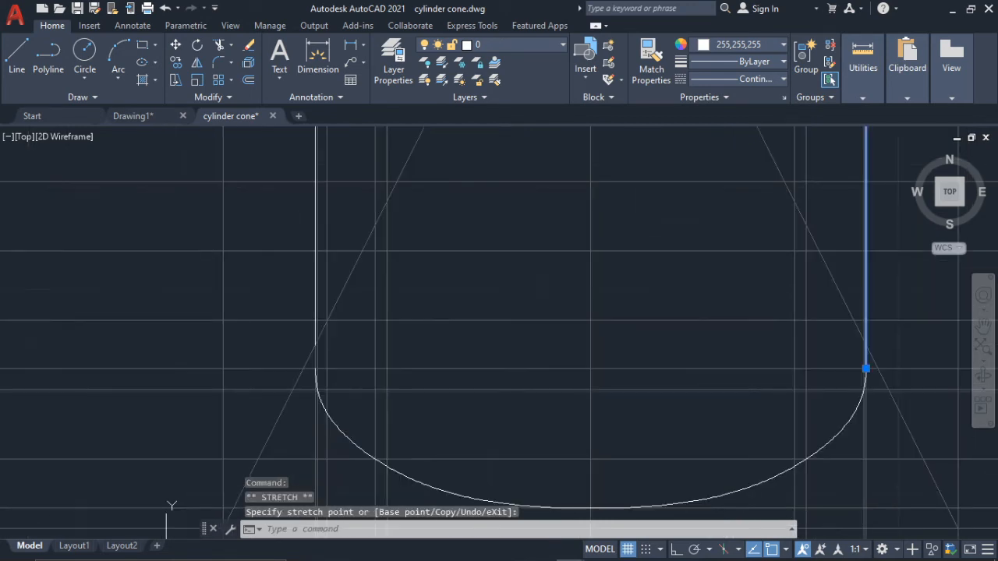
- Stretch the lower end of the side view's left cylinder edge down to the start of the intersection curve
scroll(275, 396, "up", 4)
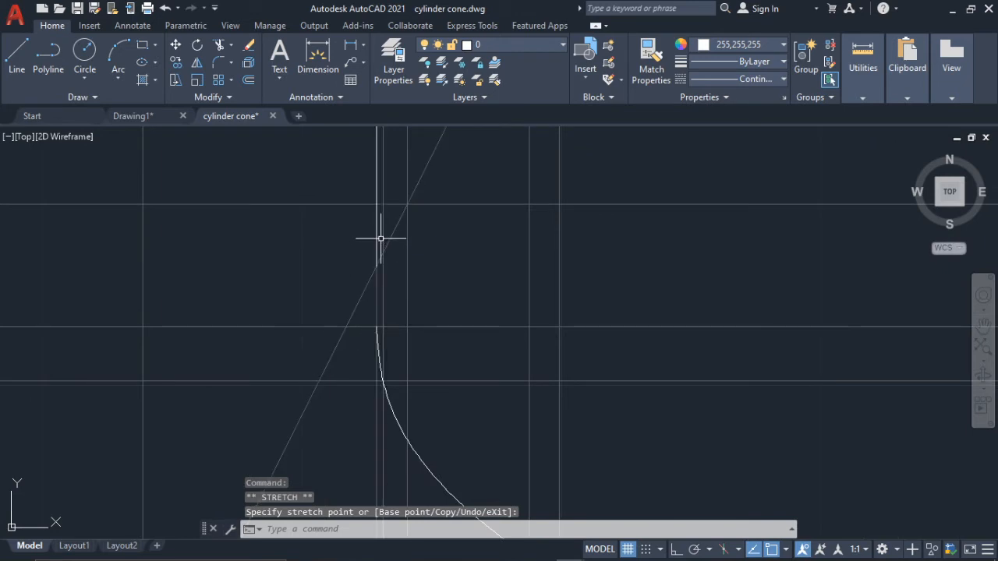
left_click(377, 266)
left_click(377, 266)
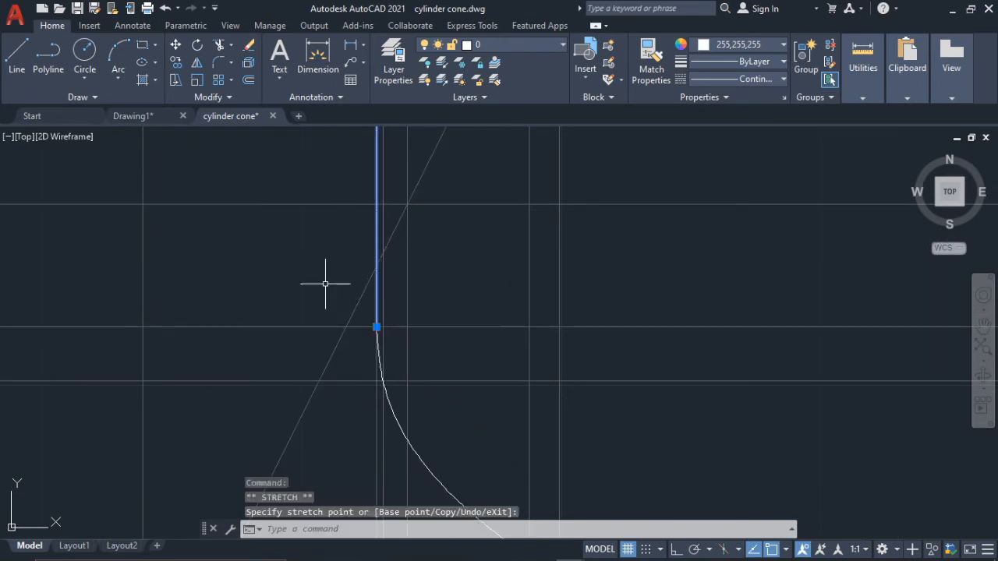
key("Escape")
scroll(541, 290, "down", 8)
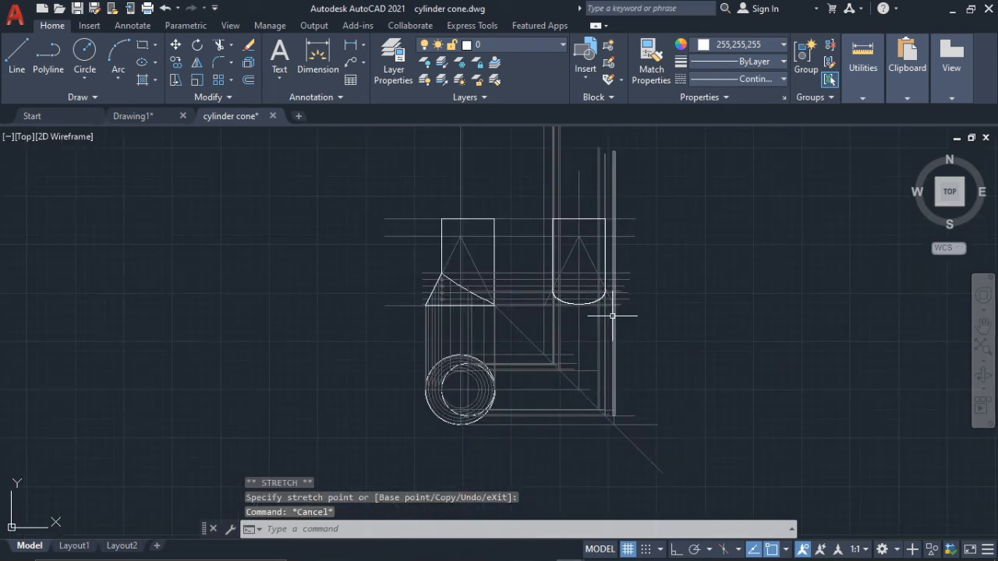
scroll(572, 298, "up", 2)
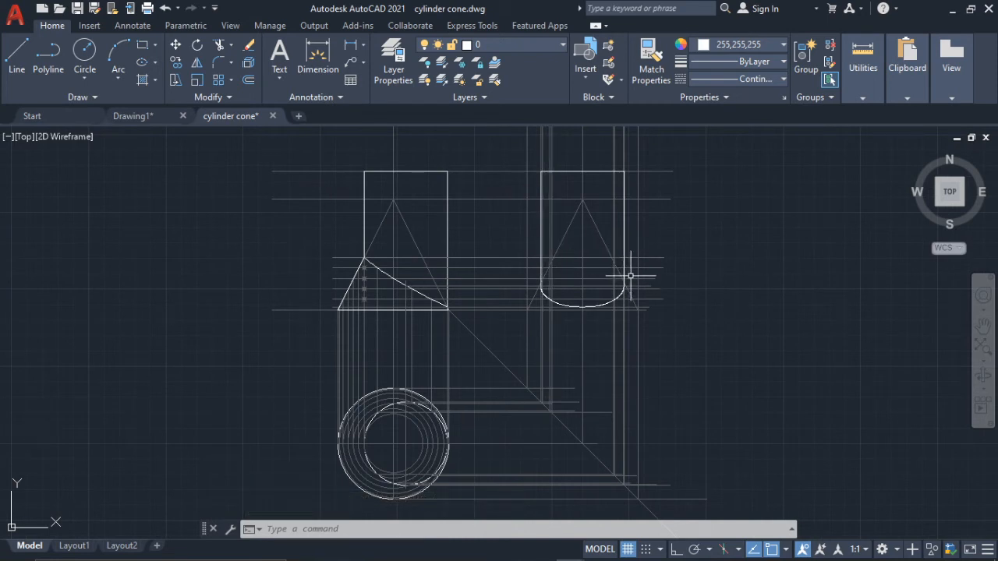
- Set the current linetype to the dashed ACAD_ style and start a spline for the hidden part of the intersection curve
left_click(759, 78)
left_click(749, 127)
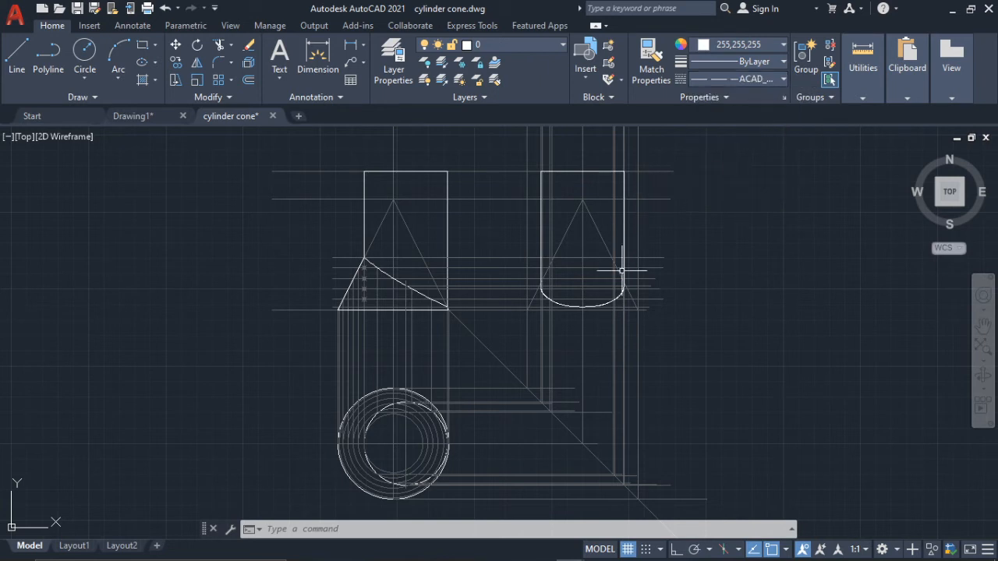
scroll(587, 337, "up", 4)
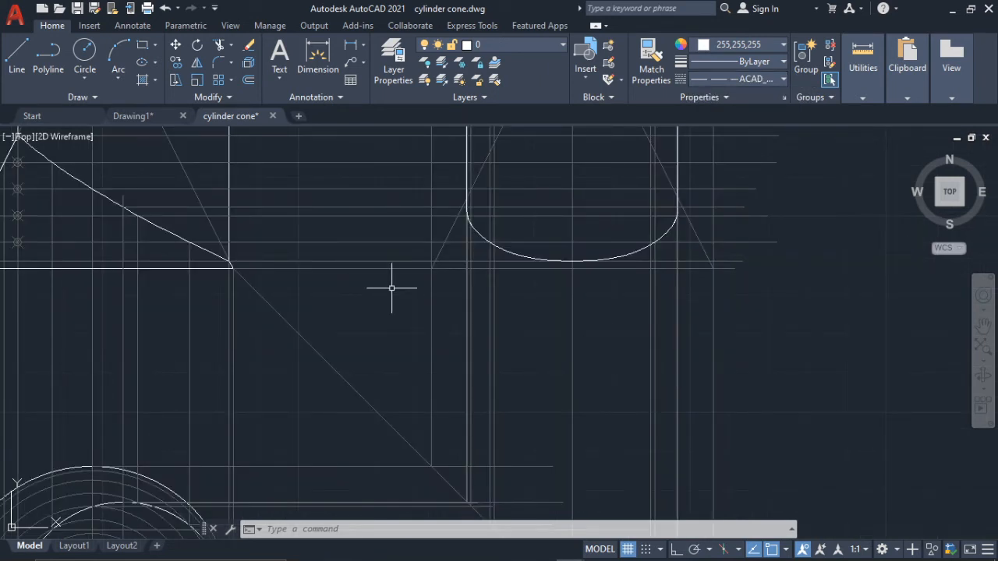
type("pl")
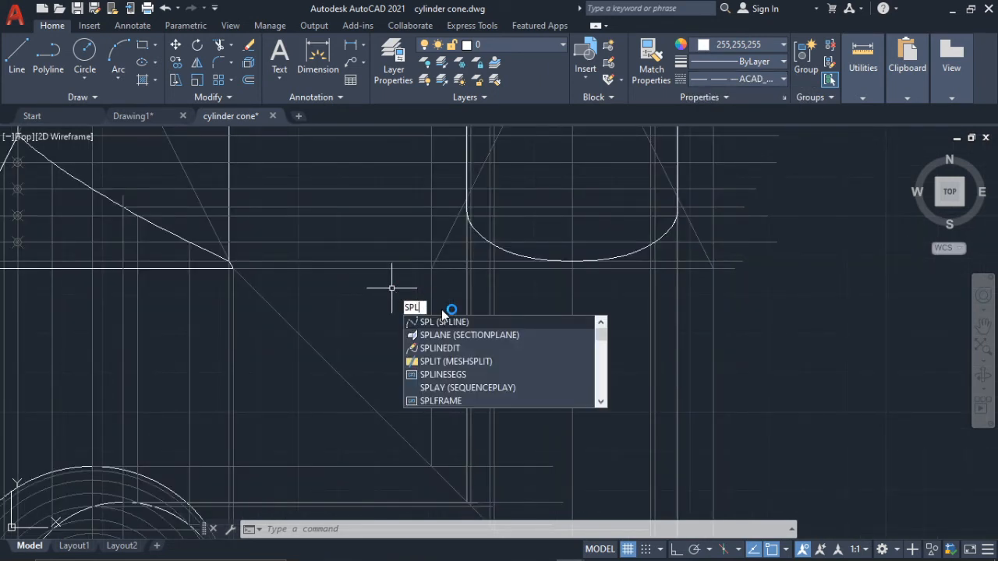
key("Return")
- Examine the plan's crossings of the cylinder circle with the section circles and trace their projection lines to the side view
scroll(467, 304, "down", 4)
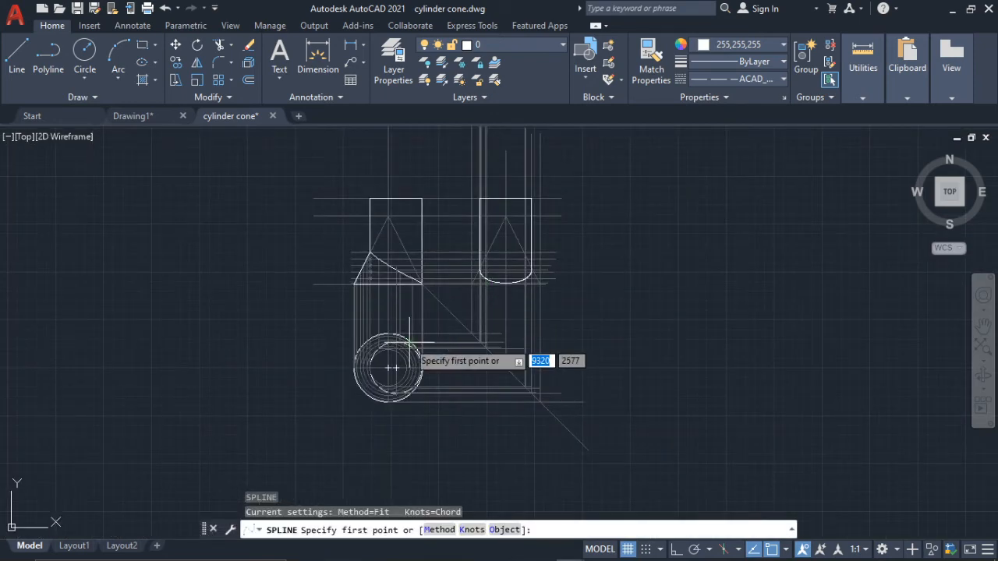
scroll(437, 343, "up", 4)
scroll(363, 353, "up", 4)
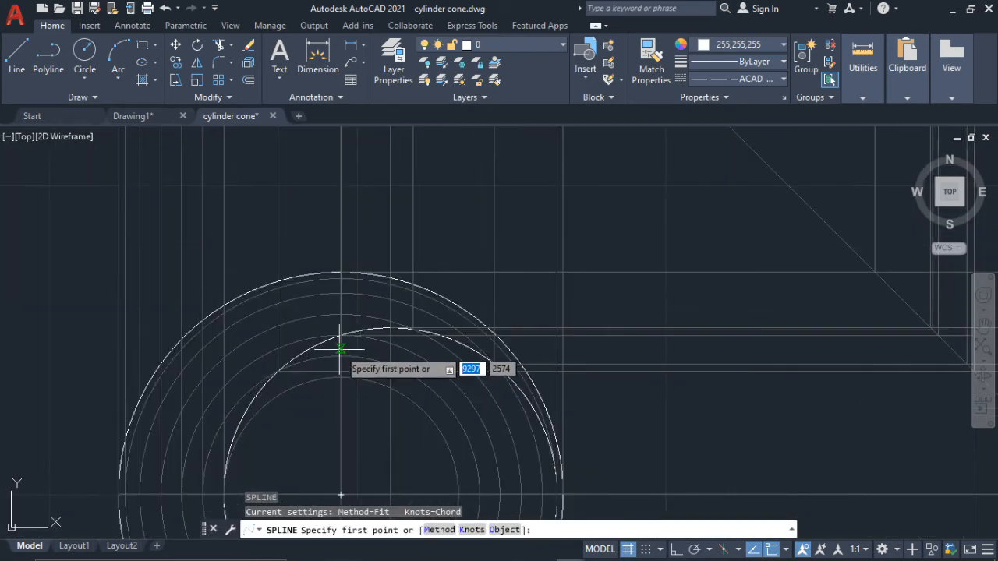
scroll(632, 319, "down", 4)
middle_click_drag(631, 321, 648, 370)
scroll(528, 323, "up", 4)
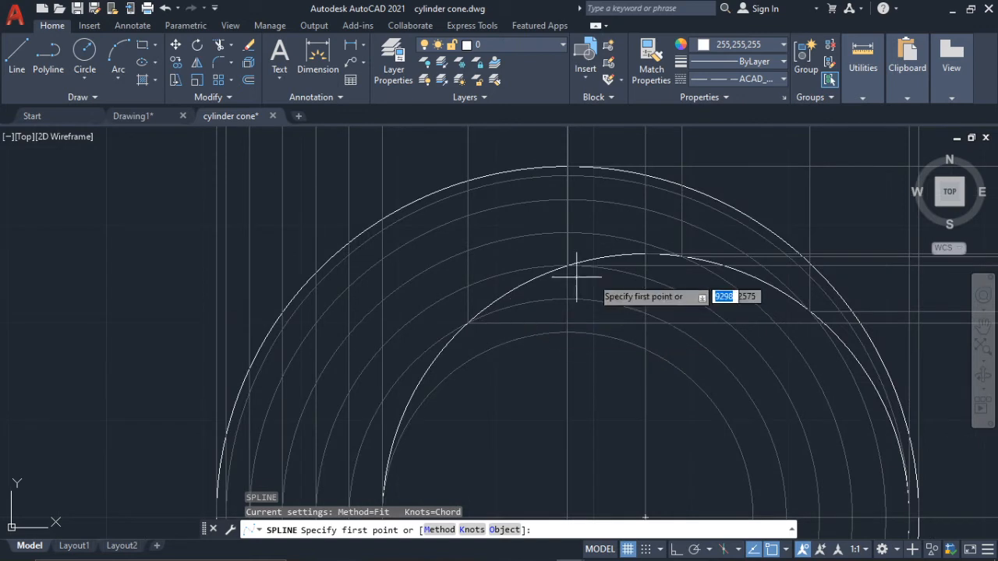
scroll(769, 306, "up", 2)
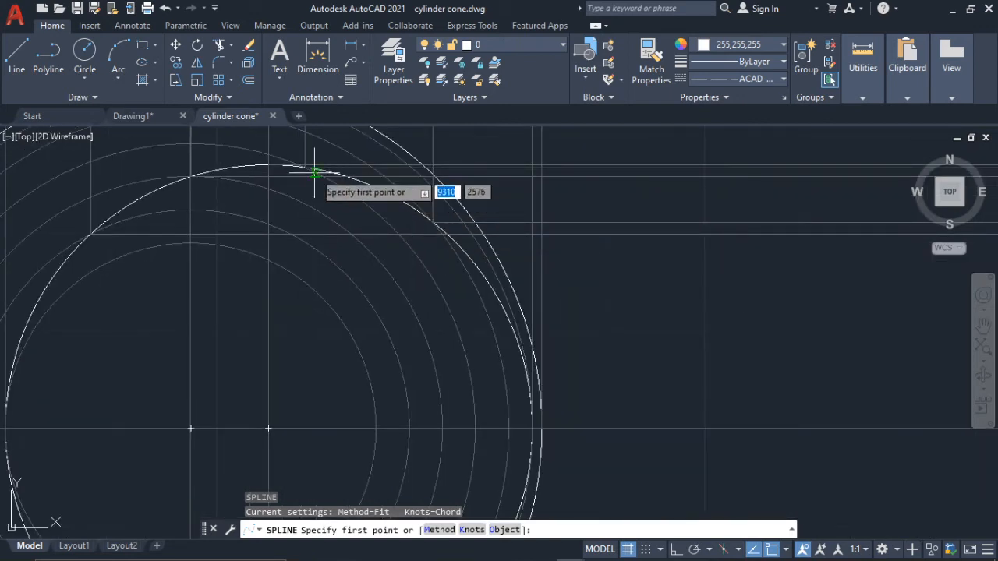
middle_click_drag(244, 163, 306, 237)
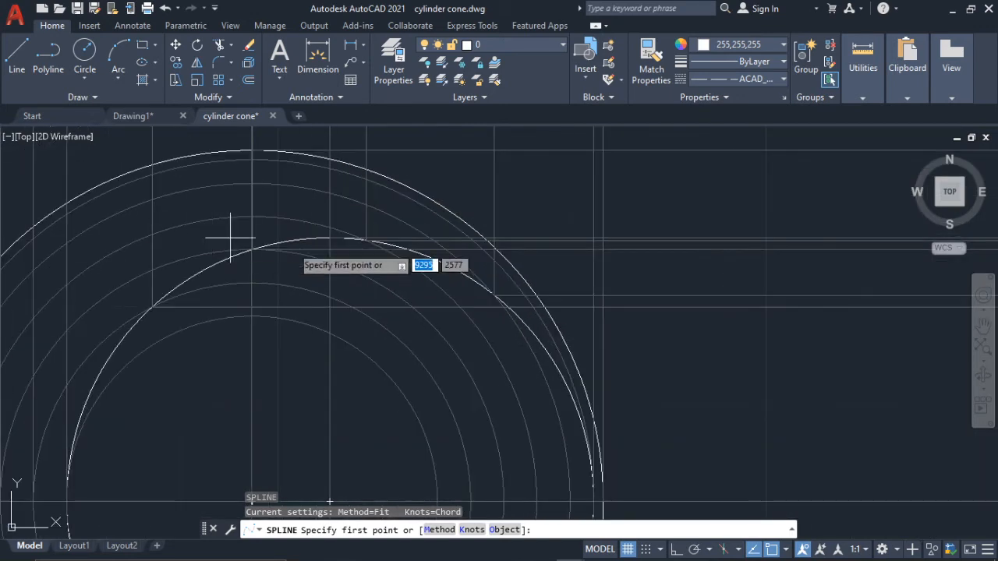
scroll(250, 237, "up", 2)
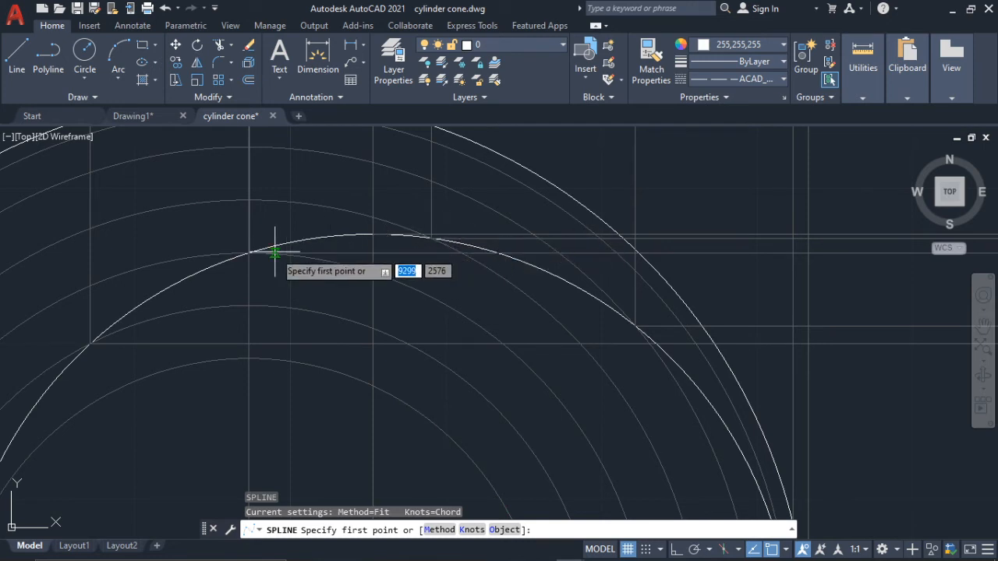
middle_click_drag(501, 262, 303, 278)
mouse_move(630, 268)
middle_mouse_down()
mouse_move(420, 300)
mouse_move(296, 299)
middle_mouse_up()
middle_click_drag(735, 323, 367, 301)
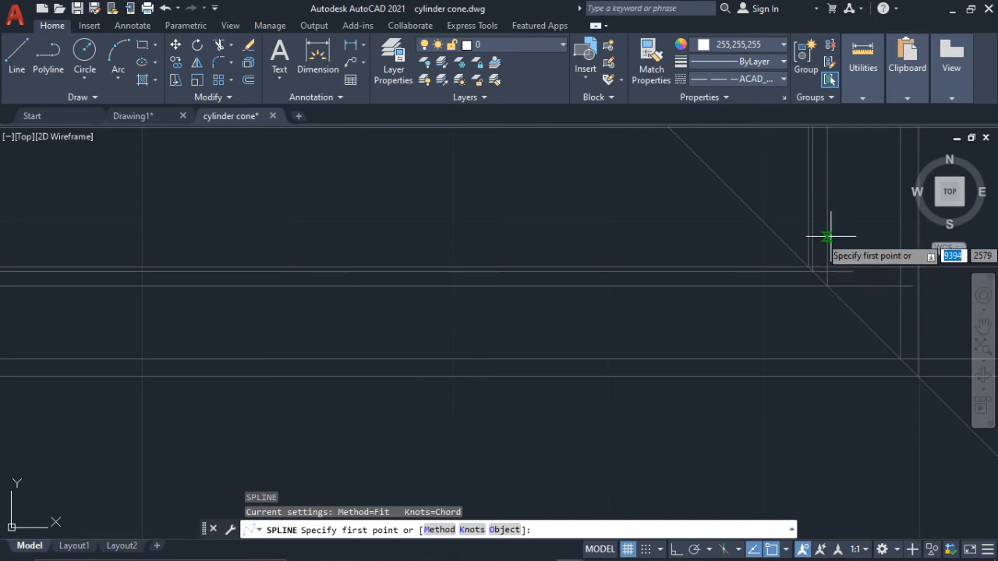
mouse_move(830, 236)
middle_mouse_down()
mouse_move(795, 285)
mouse_move(768, 446)
middle_mouse_up()
middle_click_drag(779, 245, 792, 273)
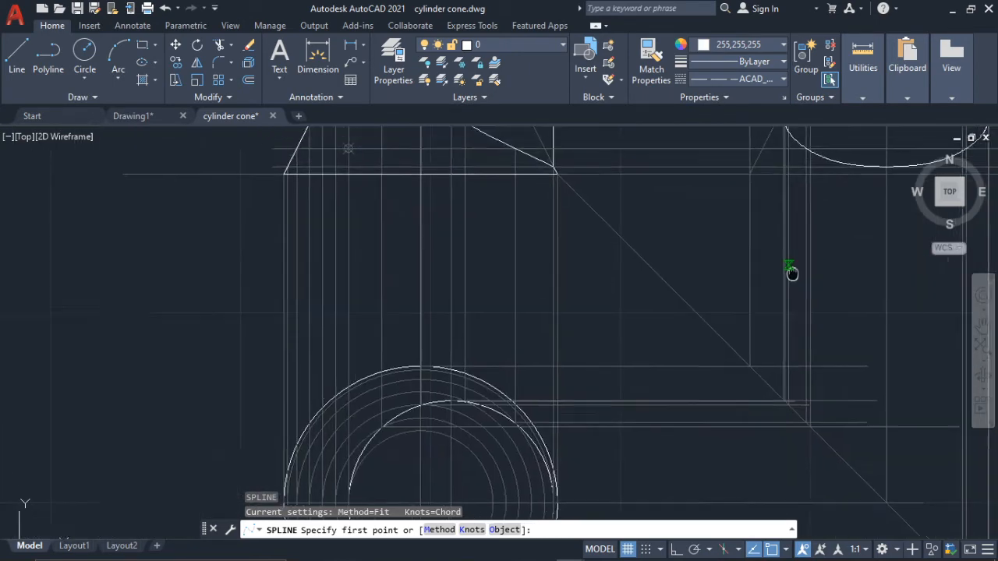
scroll(792, 273, "up", 6)
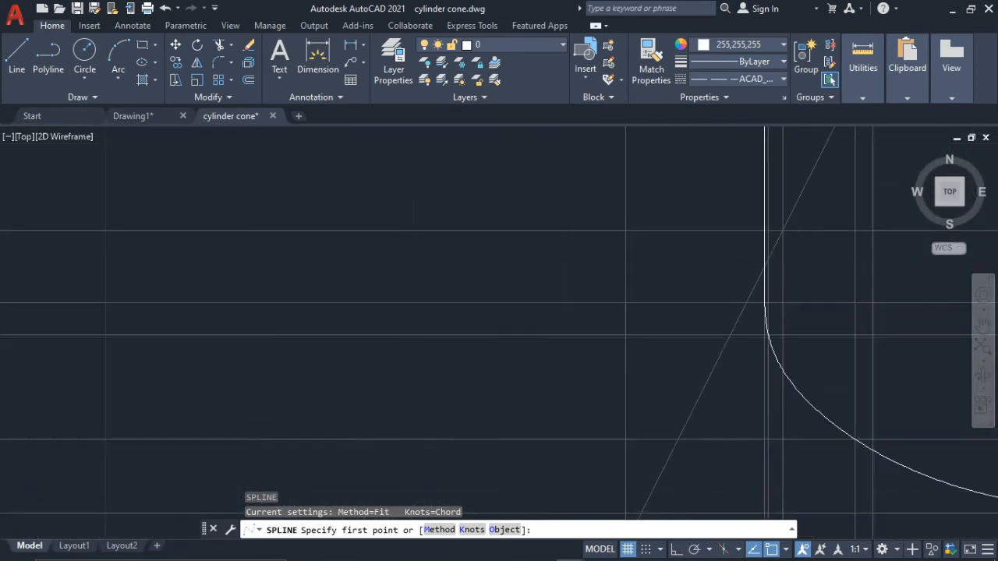
- Start the dashed spline at the solid curve's left end and place its second point where the third vertical meets the cone's left slant line
scroll(789, 308, "up", 2)
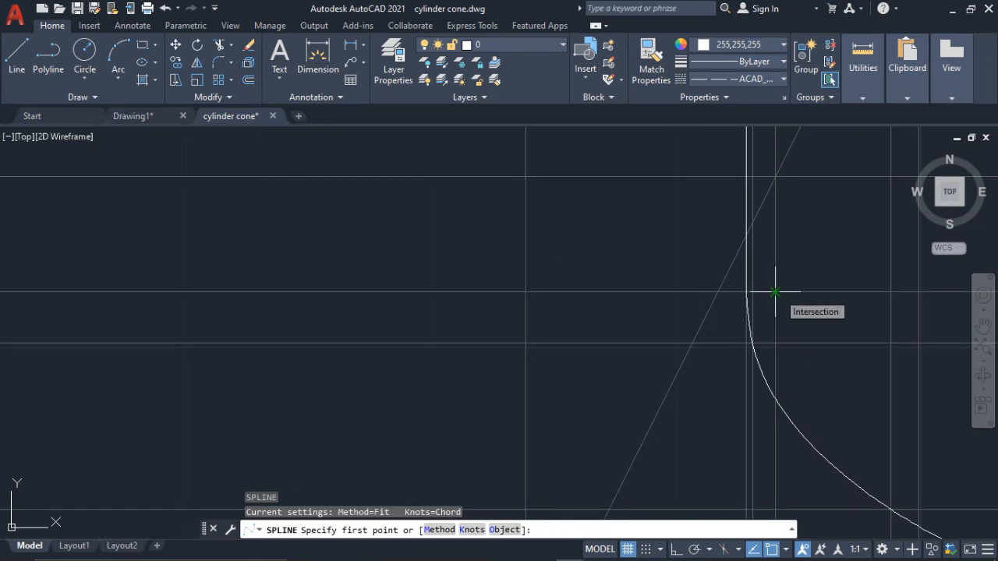
scroll(776, 293, "down", 3)
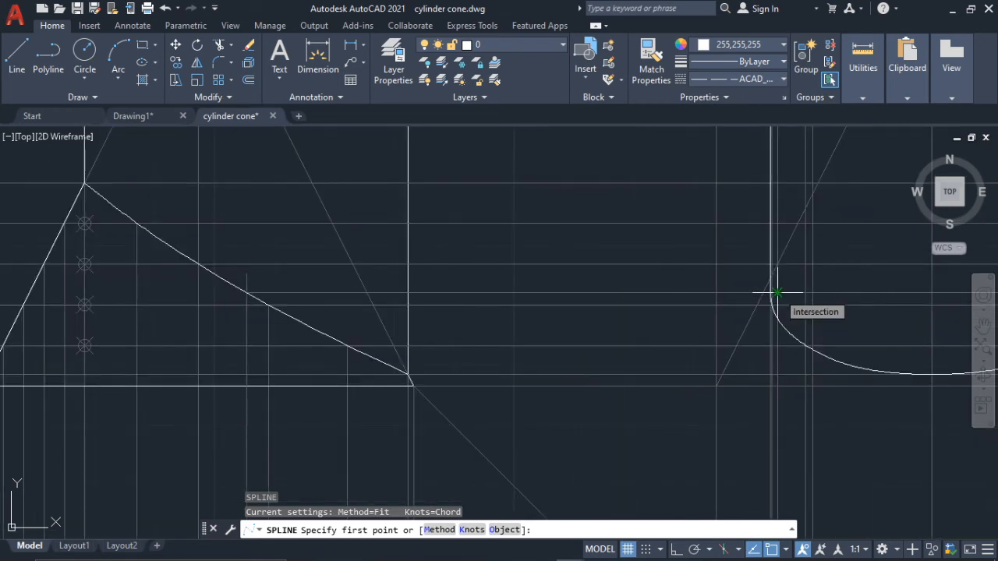
scroll(778, 294, "up", 2)
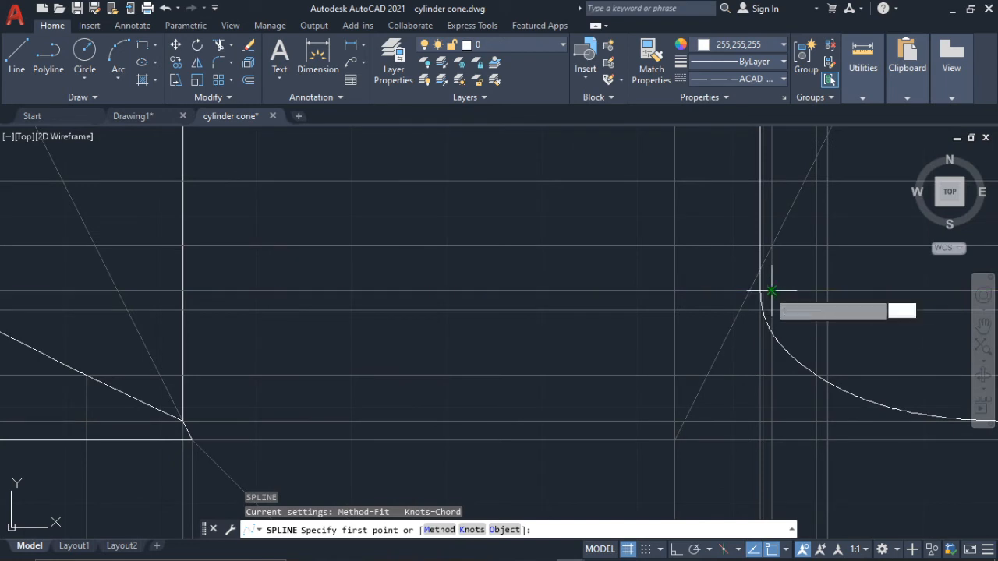
scroll(772, 290, "up", 2)
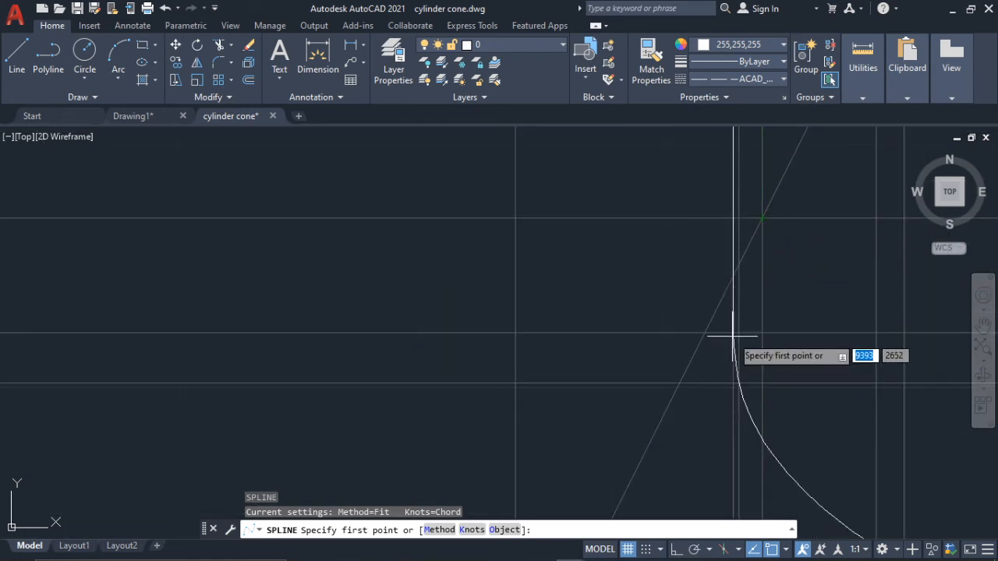
left_click(733, 333)
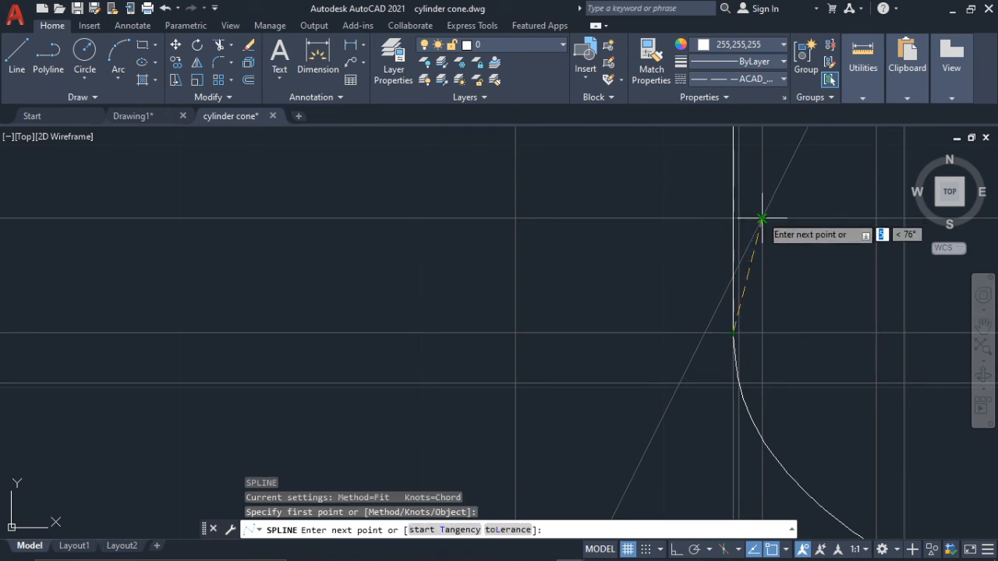
left_click(761, 219)
- Place the dashed spline's third point where the inner vertical of the left inner pair meets the next higher height line in the side view
scroll(839, 187, "down", 5)
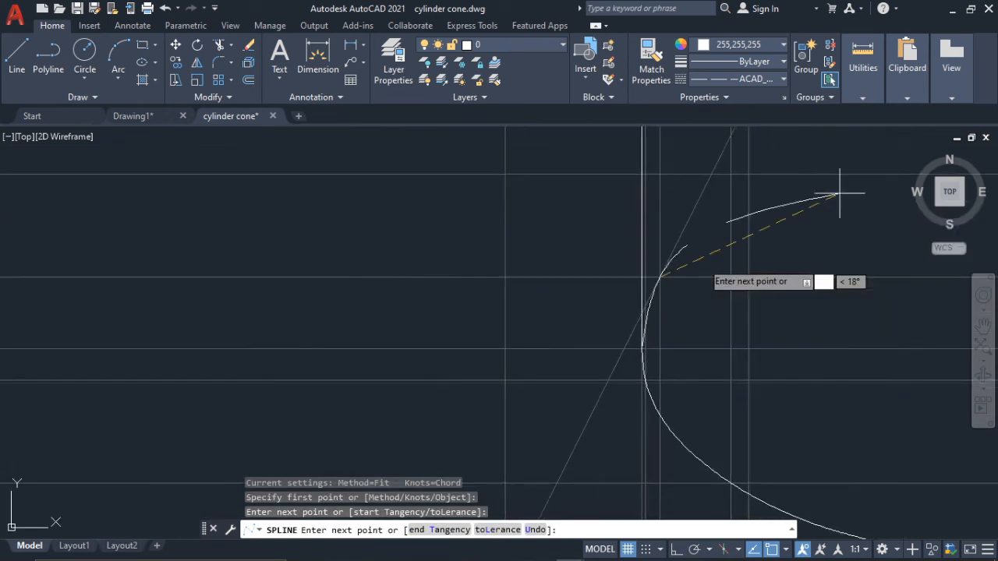
scroll(640, 343, "down", 2)
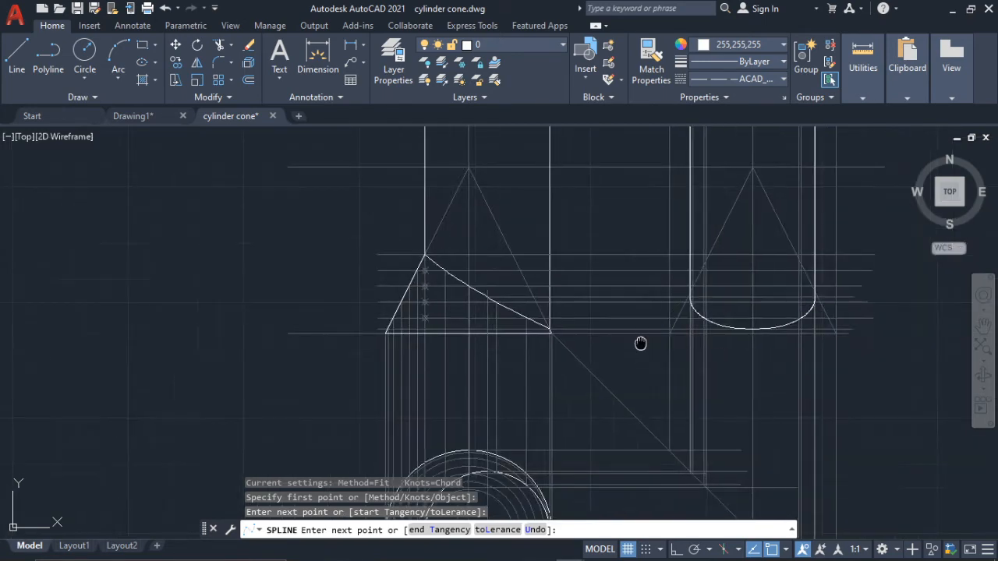
scroll(624, 375, "up", 6)
scroll(658, 354, "up", 2)
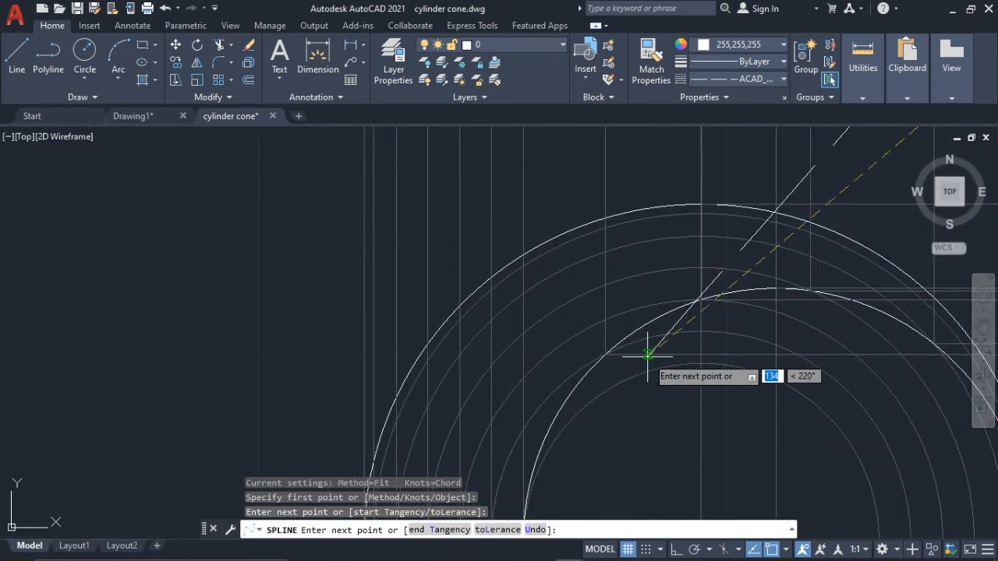
mouse_move(601, 353)
middle_mouse_down()
mouse_move(473, 383)
mouse_move(231, 401)
middle_mouse_up()
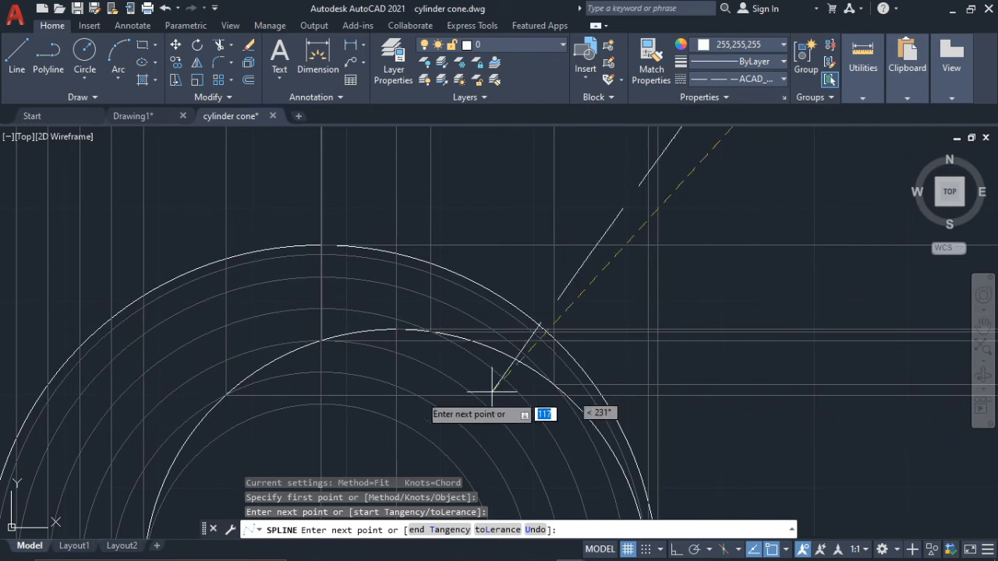
middle_click_drag(751, 400, 390, 403)
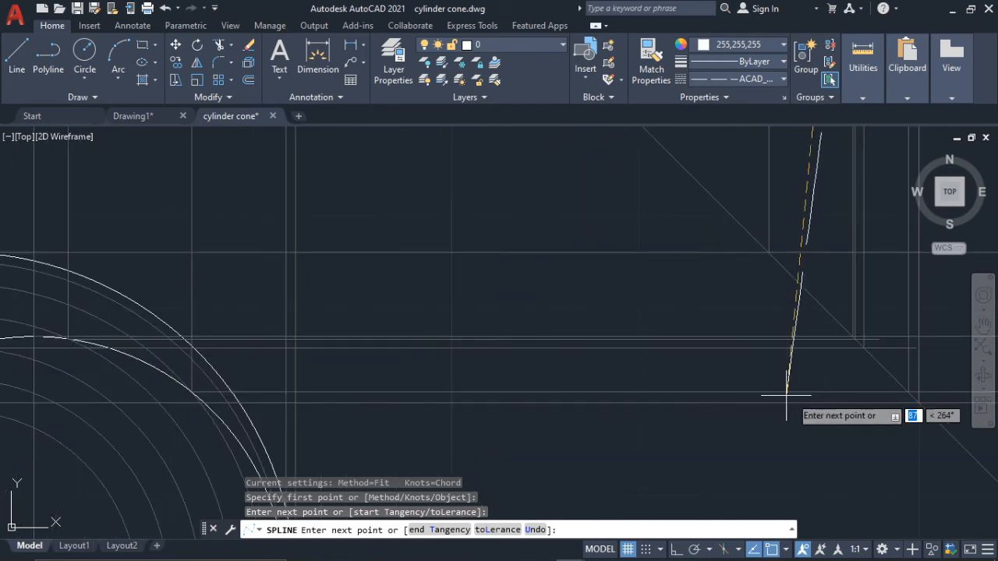
middle_click_drag(790, 394, 731, 430)
scroll(668, 234, "down", 3)
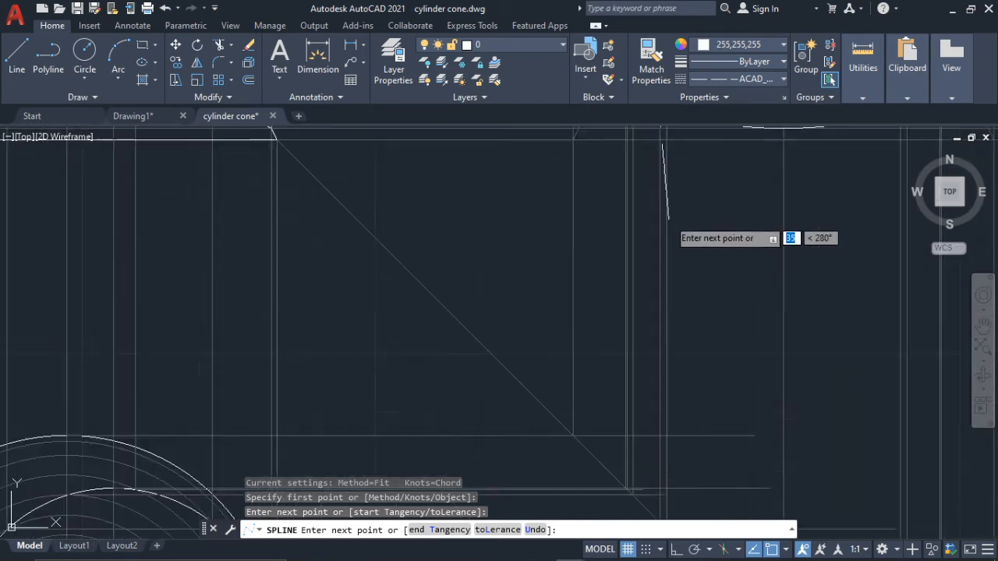
middle_click_drag(668, 234, 707, 379)
middle_click_drag(704, 289, 717, 318)
scroll(711, 327, "up", 6)
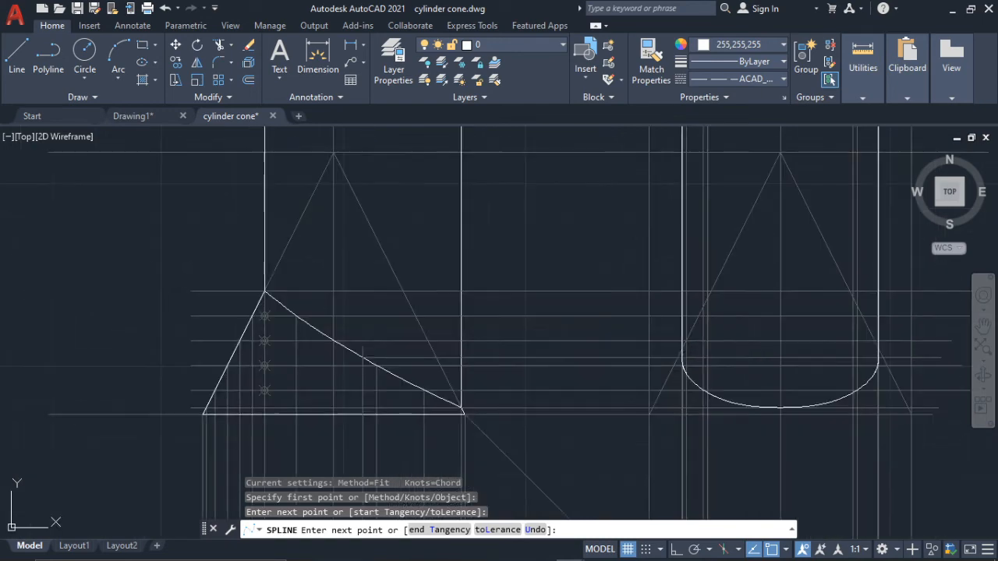
scroll(701, 290, "up", 3)
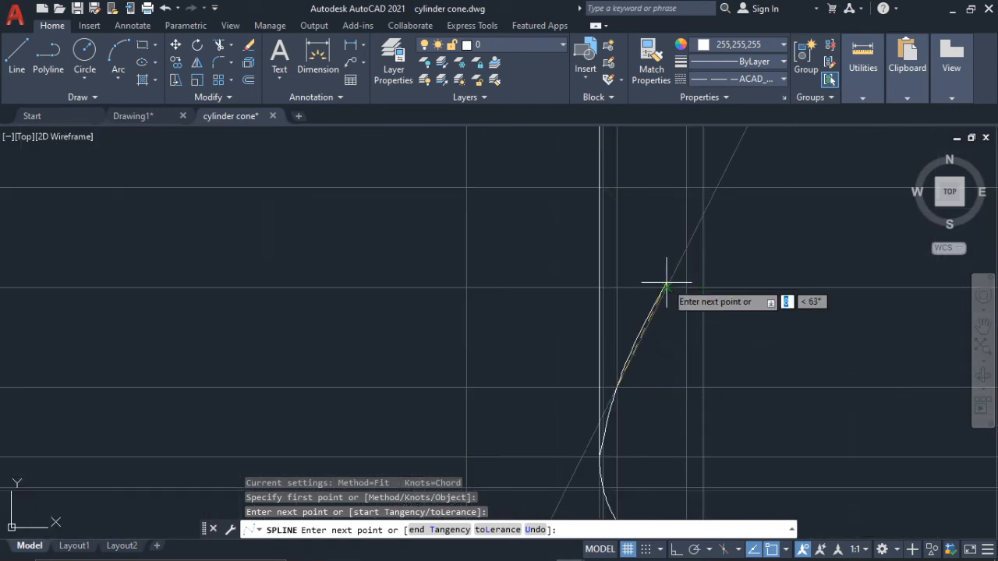
left_click(703, 289)
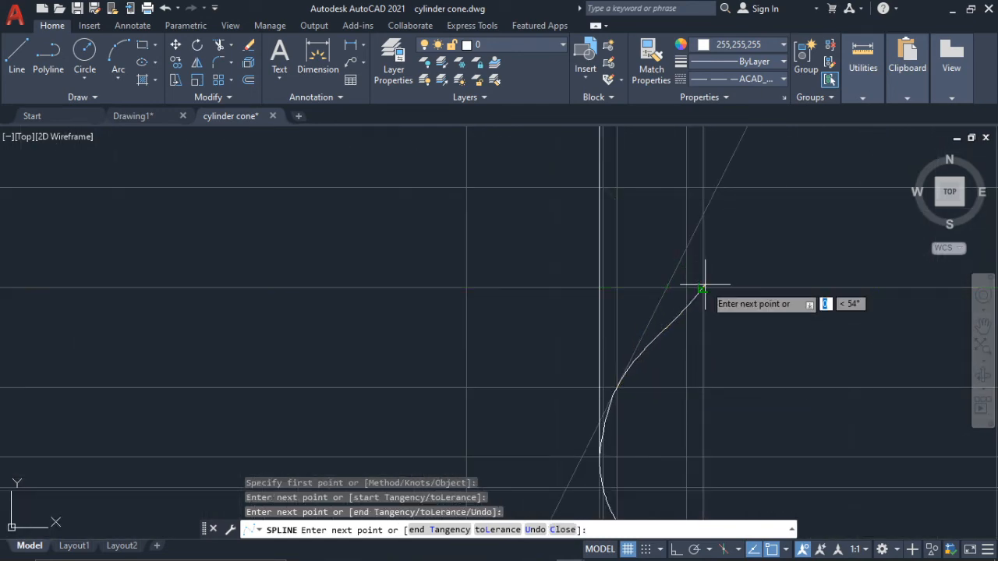
- Place the dashed spline's fourth point where the side view's vertical centre line meets the highest height line of the intersection
scroll(777, 297, "down", 5)
middle_click_drag(818, 337, 737, 246)
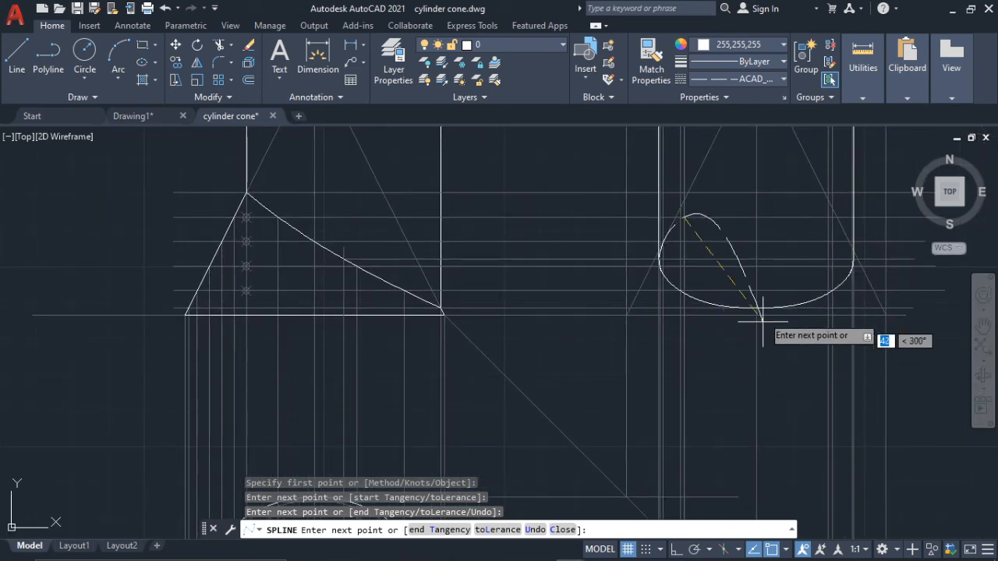
middle_click_drag(746, 191, 675, 248)
scroll(675, 248, "up", 2)
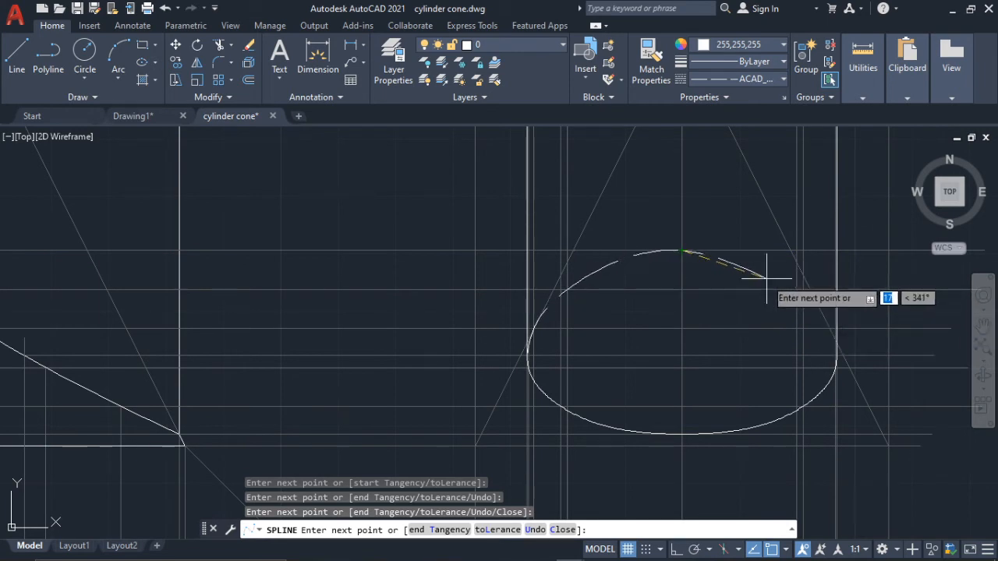
- Place the dashed spline's fifth point where the inner vertical of the right inner pair meets the second-highest height line in the side view
scroll(555, 284, "up", 5)
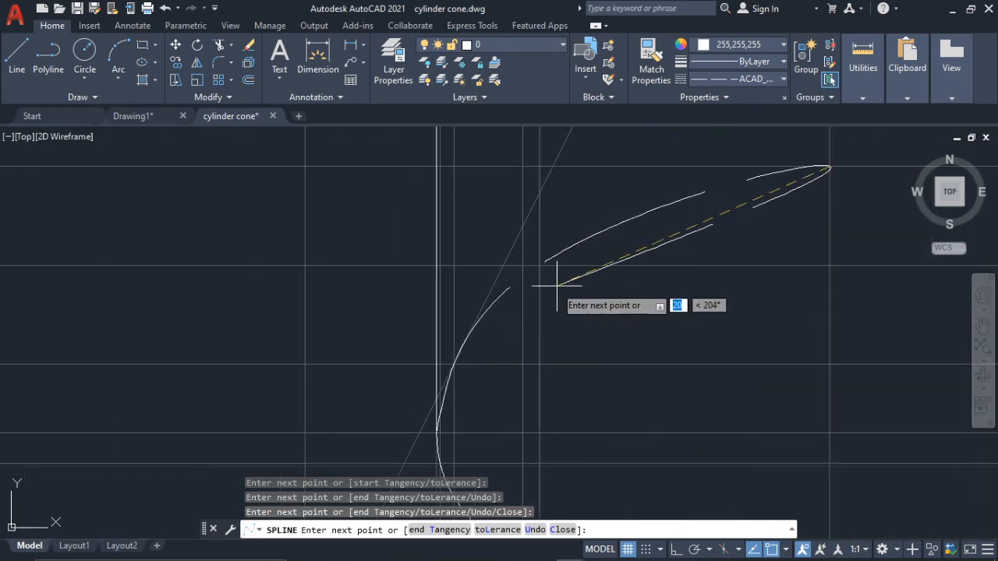
scroll(544, 284, "up", 2)
scroll(535, 305, "down", 5)
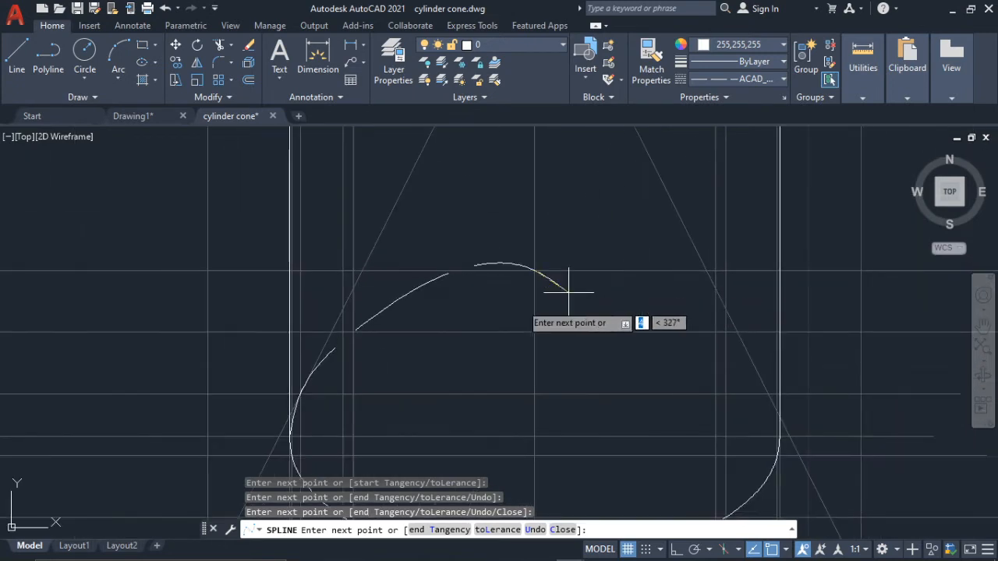
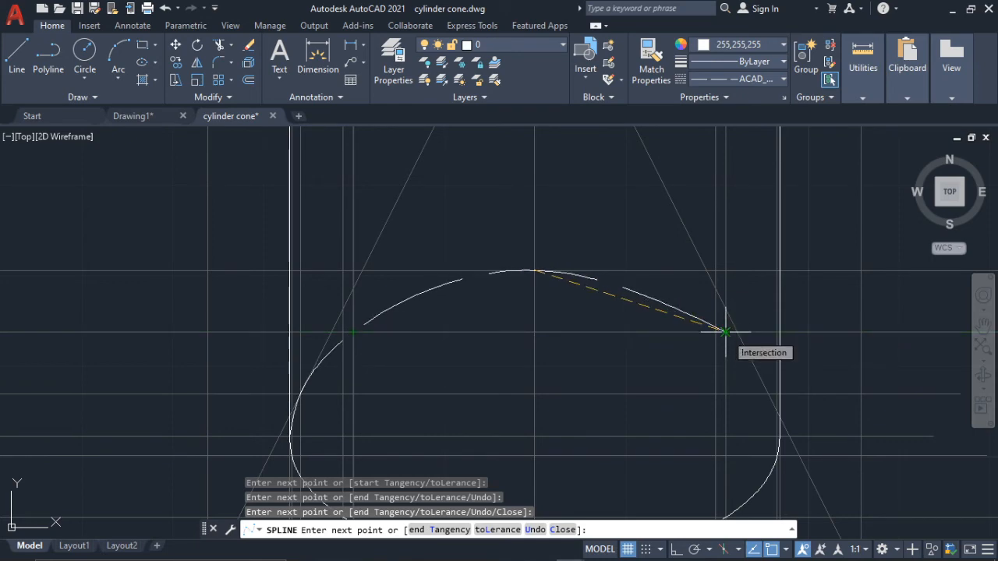
scroll(636, 355, "down", 5)
scroll(616, 366, "up", 6)
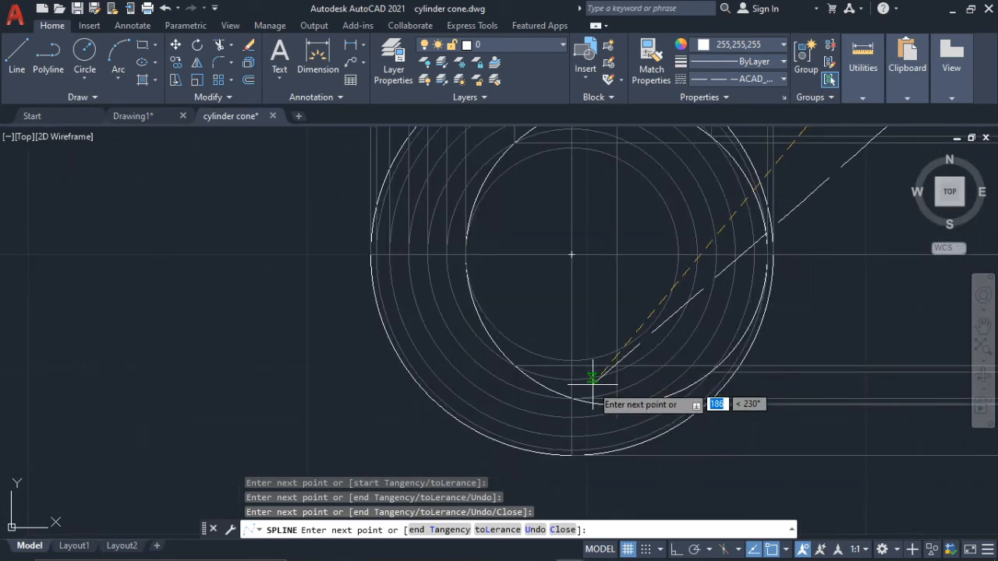
middle_click_drag(835, 352, 525, 351)
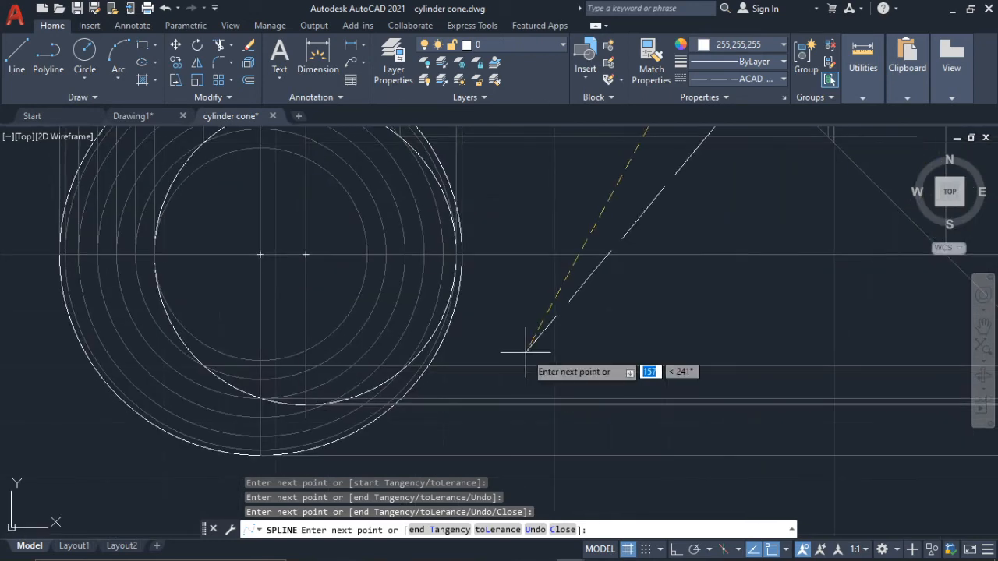
middle_click_drag(787, 348, 361, 368)
middle_click_drag(636, 264, 615, 469)
mouse_move(606, 236)
middle_mouse_down()
mouse_move(616, 270)
mouse_move(614, 518)
middle_mouse_up()
middle_click_drag(592, 257, 616, 418)
scroll(641, 292, "up", 2)
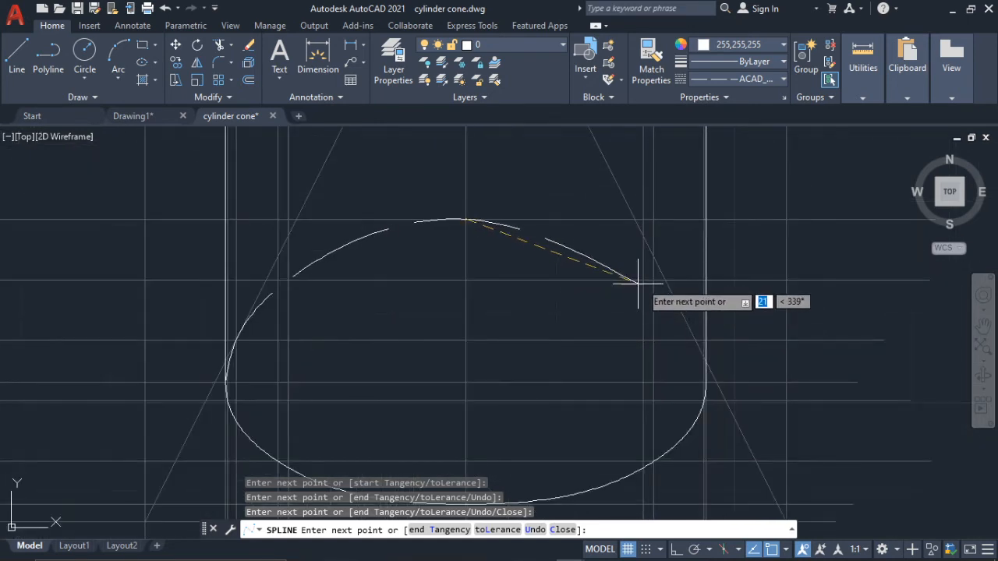
left_click(643, 279)
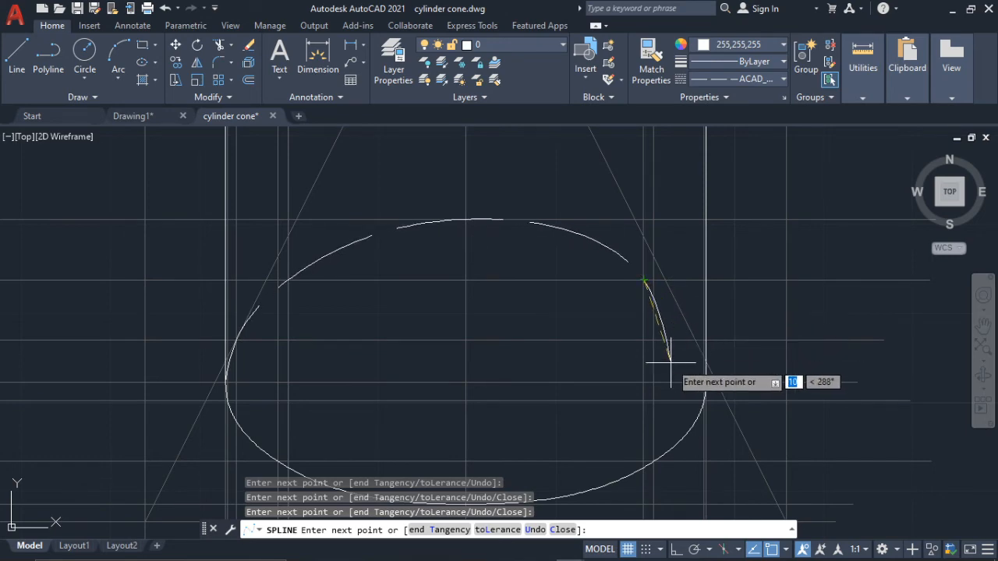
- Trace the plan's projection lines for the next curve point and end the dashed spline at its fifth point
scroll(664, 357, "down", 8)
middle_click_drag(676, 322, 701, 259)
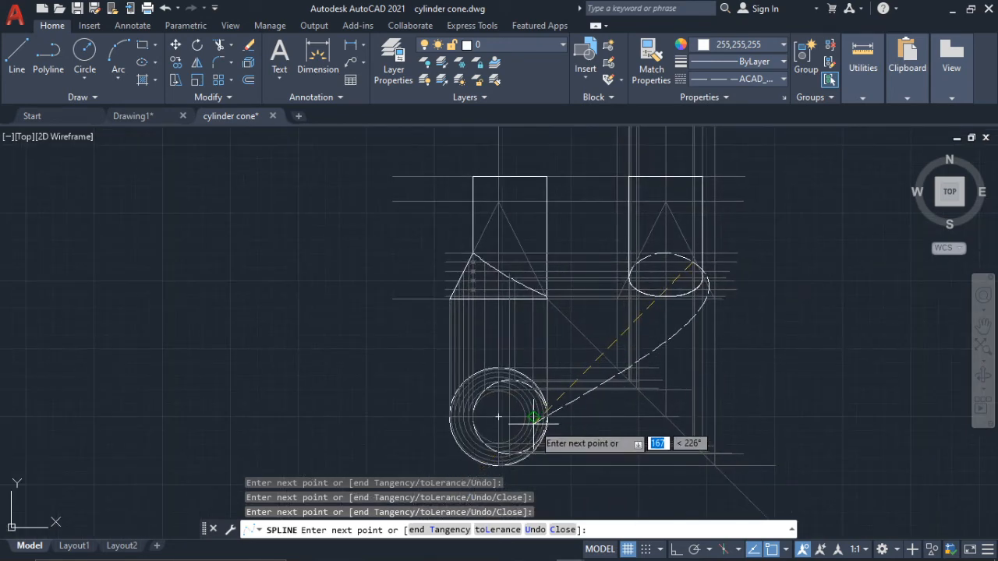
scroll(533, 418, "up", 6)
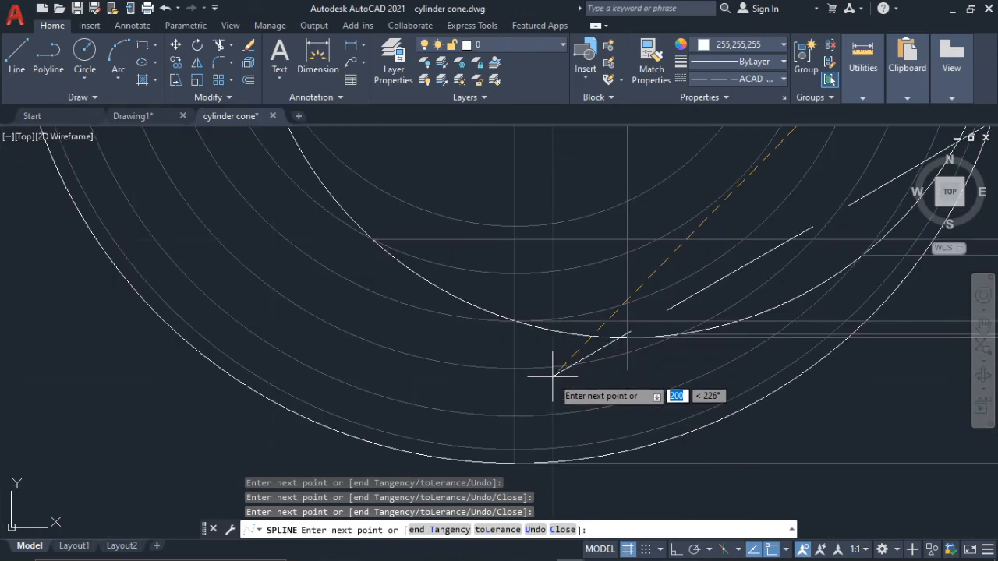
scroll(707, 321, "up", 6)
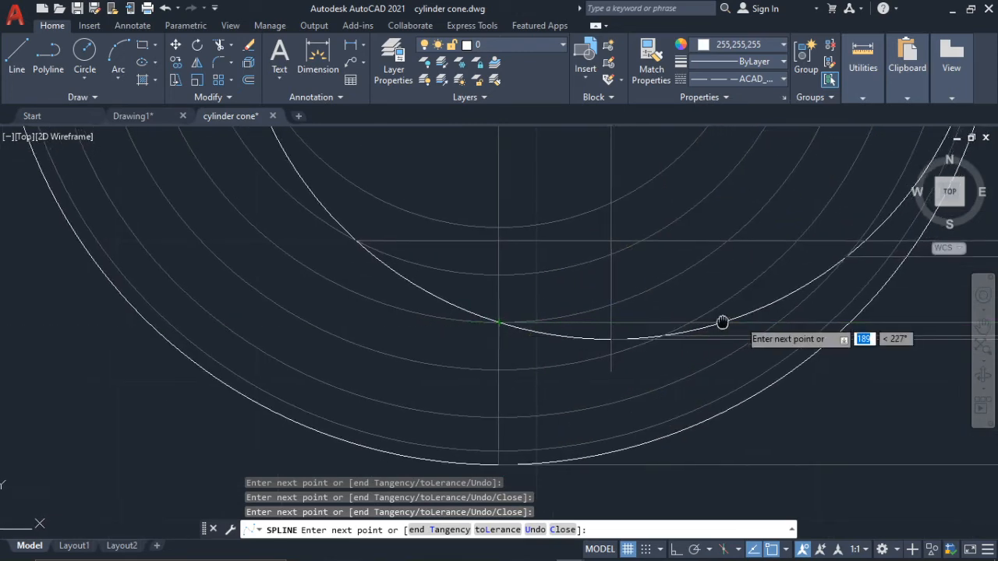
scroll(709, 378, "up", 3)
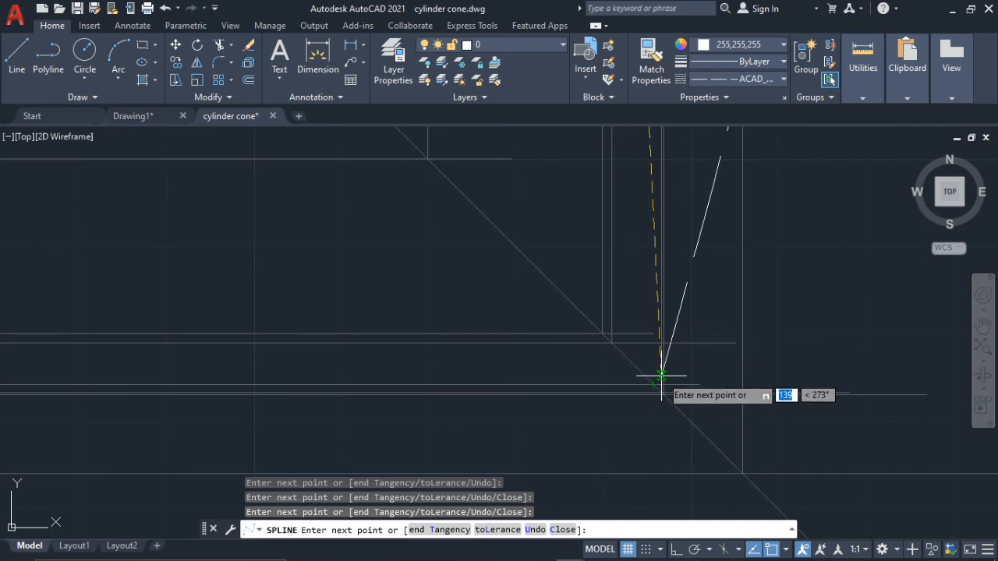
scroll(617, 460, "down", 5)
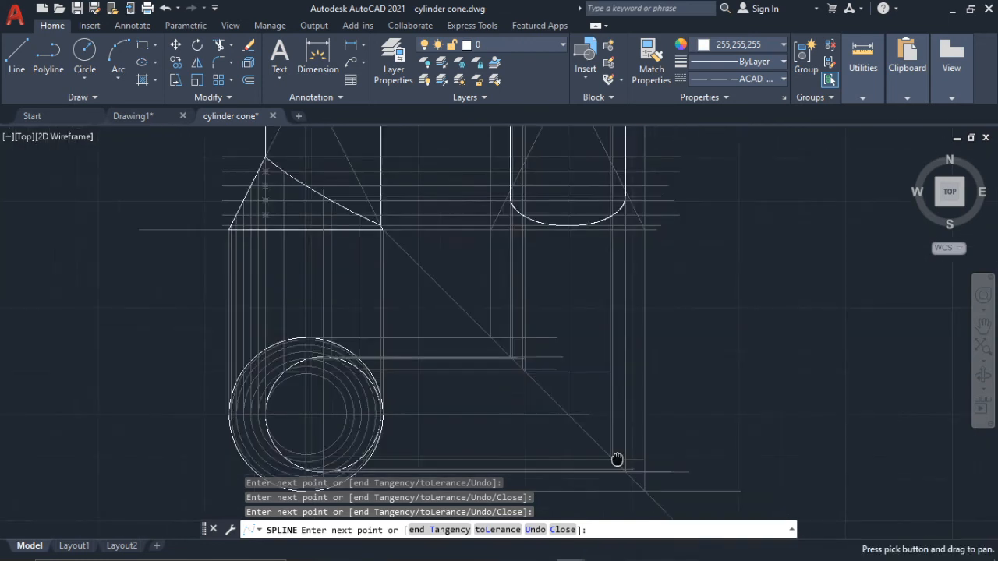
scroll(598, 213, "up", 2)
scroll(600, 215, "up", 2)
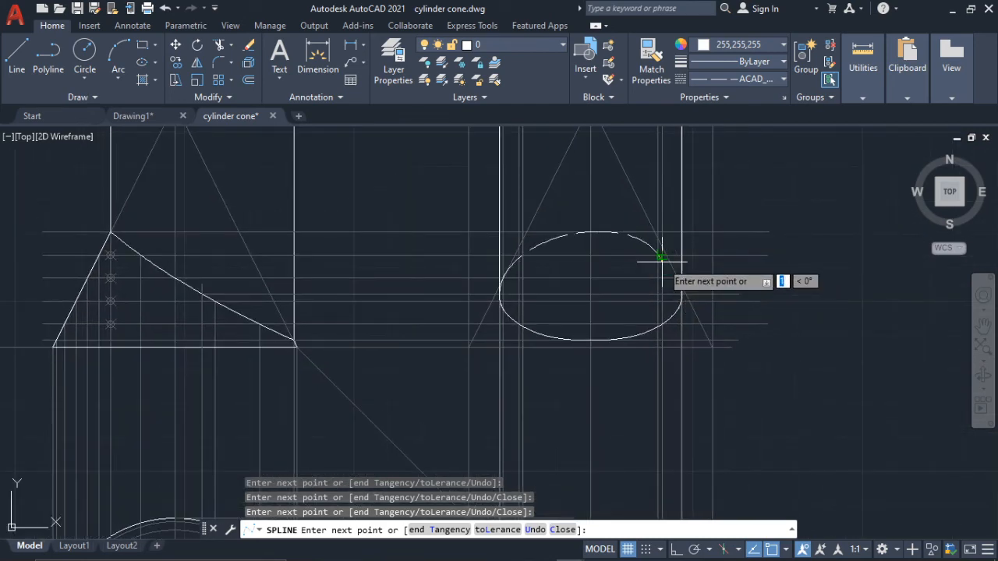
key("Return")
scroll(612, 227, "down", 2)
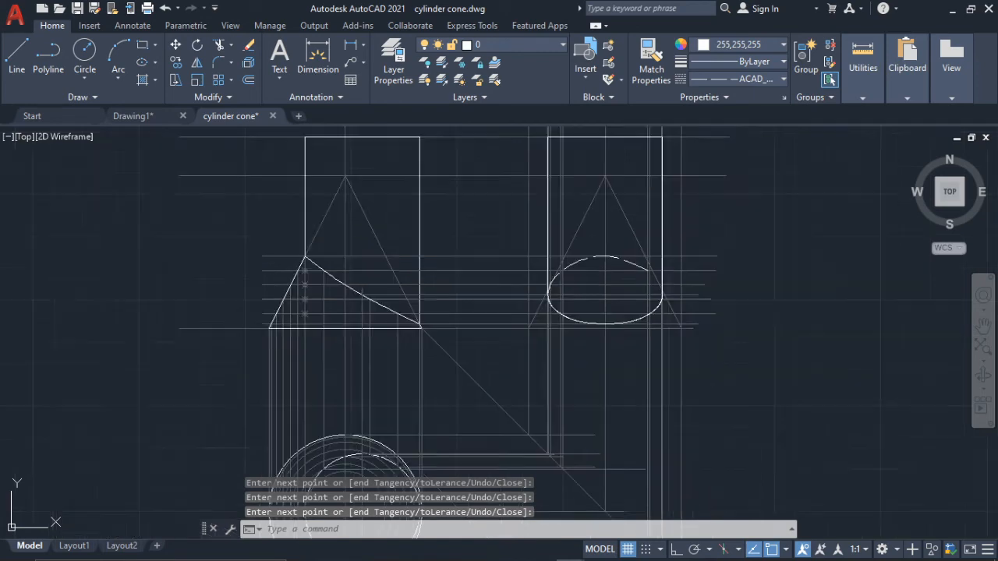
- Set the colour for new objects to 99,100,102
middle_click_drag(565, 380, 564, 330)
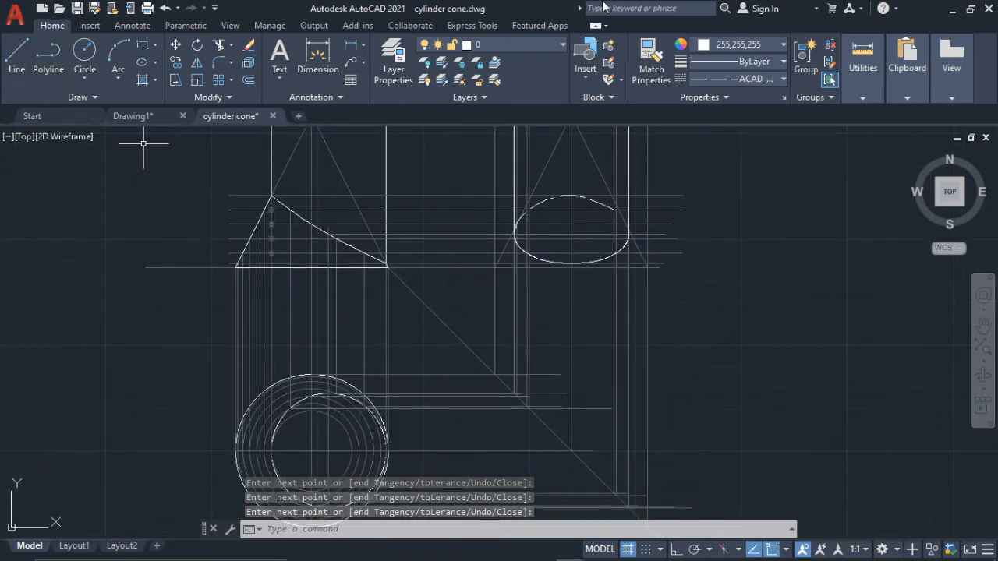
left_click(752, 45)
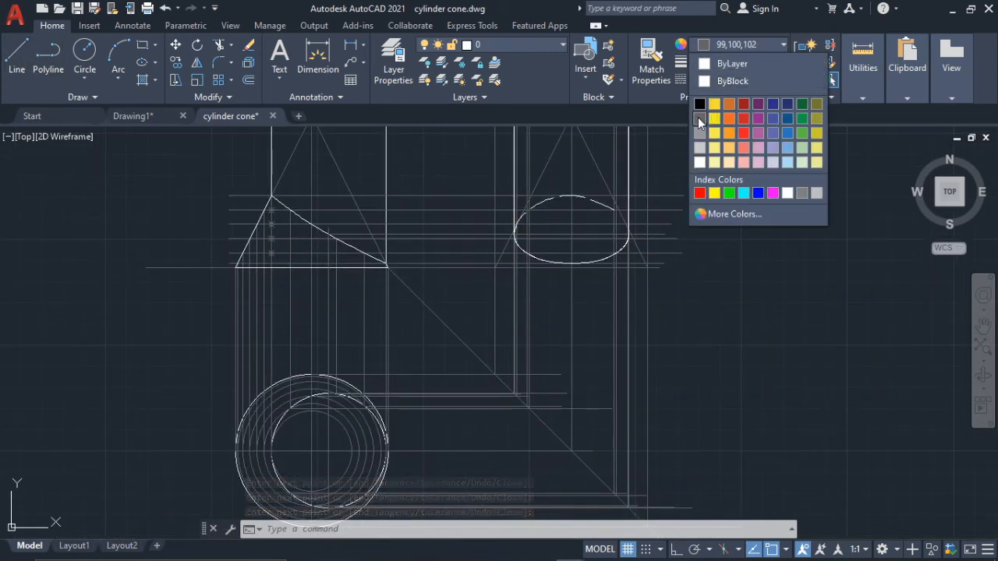
left_click(699, 119)
left_click(26, 56)
scroll(486, 372, "up", 5)
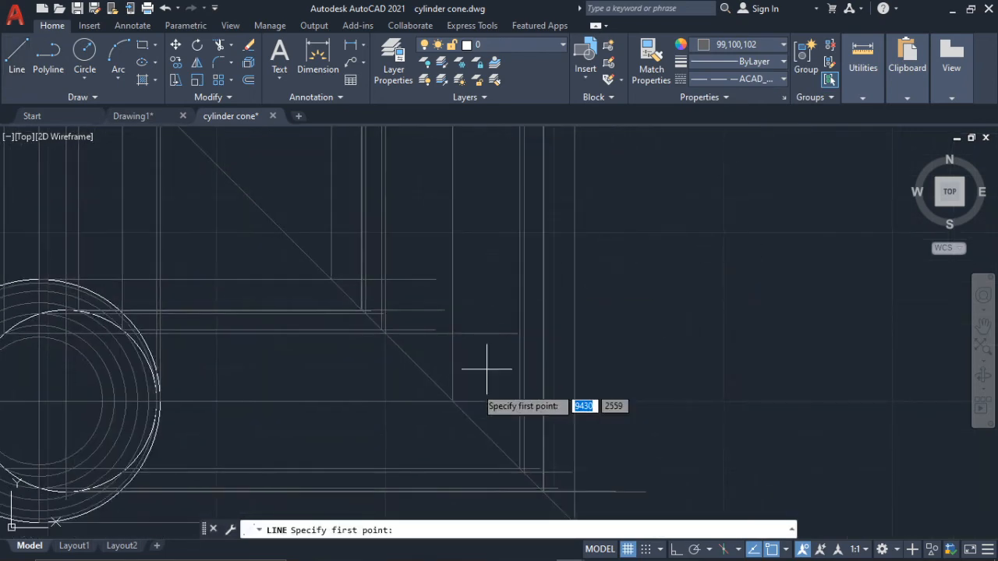
scroll(535, 211, "up", 4)
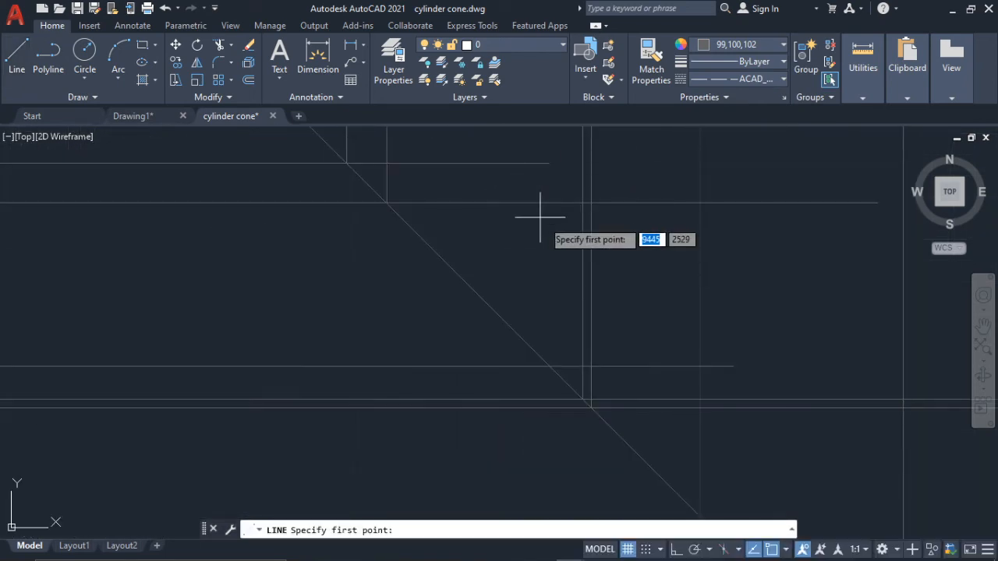
left_click(550, 366)
scroll(593, 312, "up", 5)
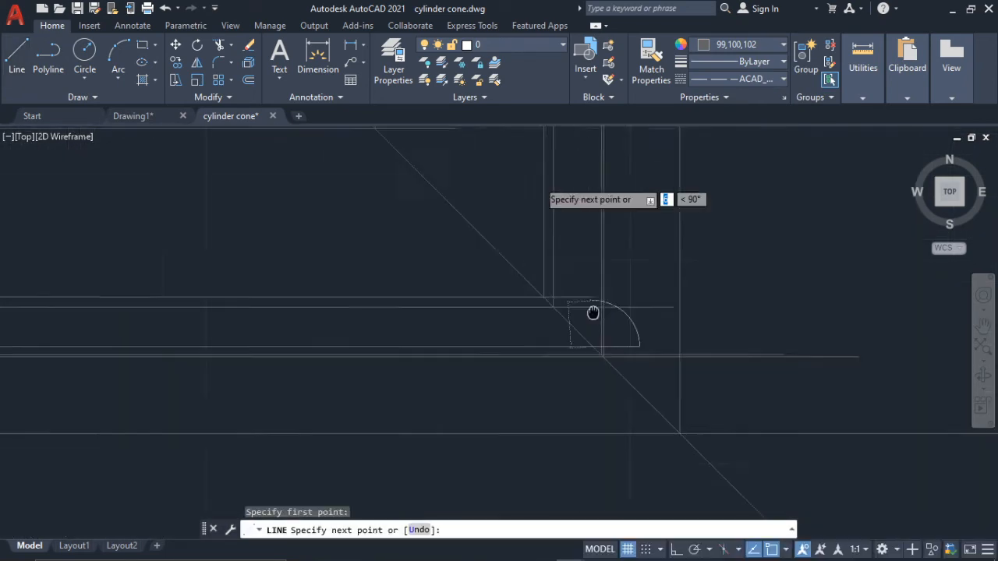
left_click(683, 550)
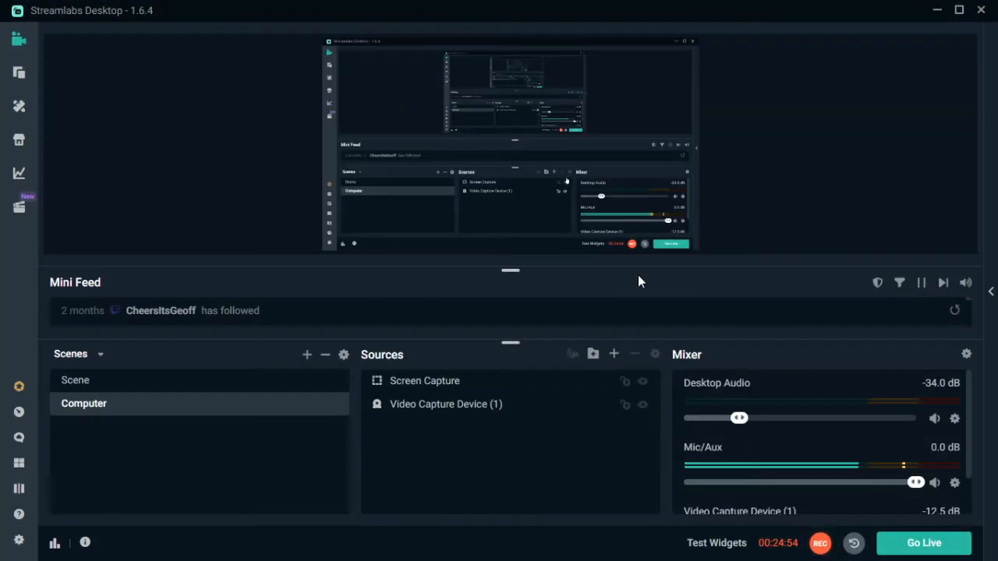
left_click(938, 10)
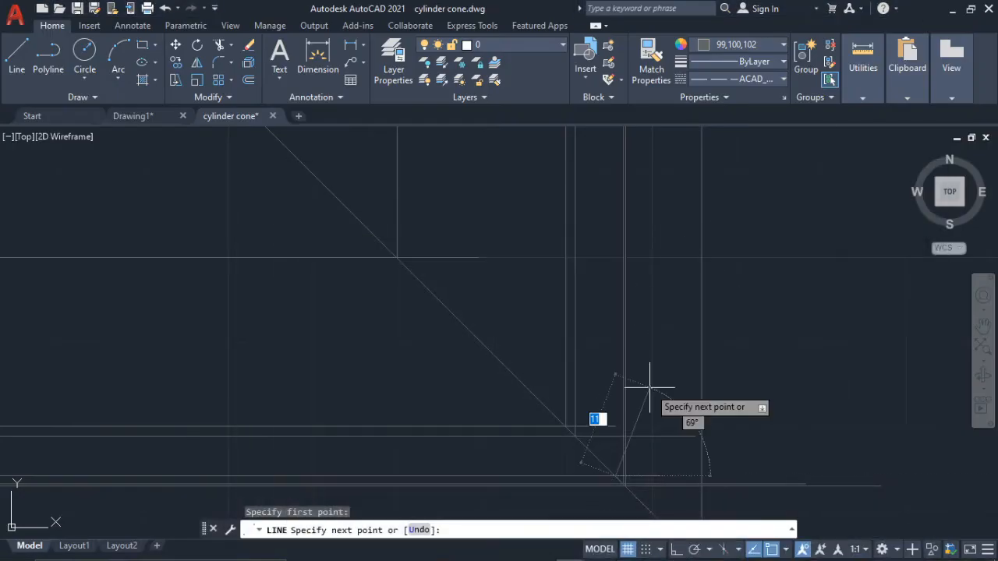
scroll(573, 190, "down", 3)
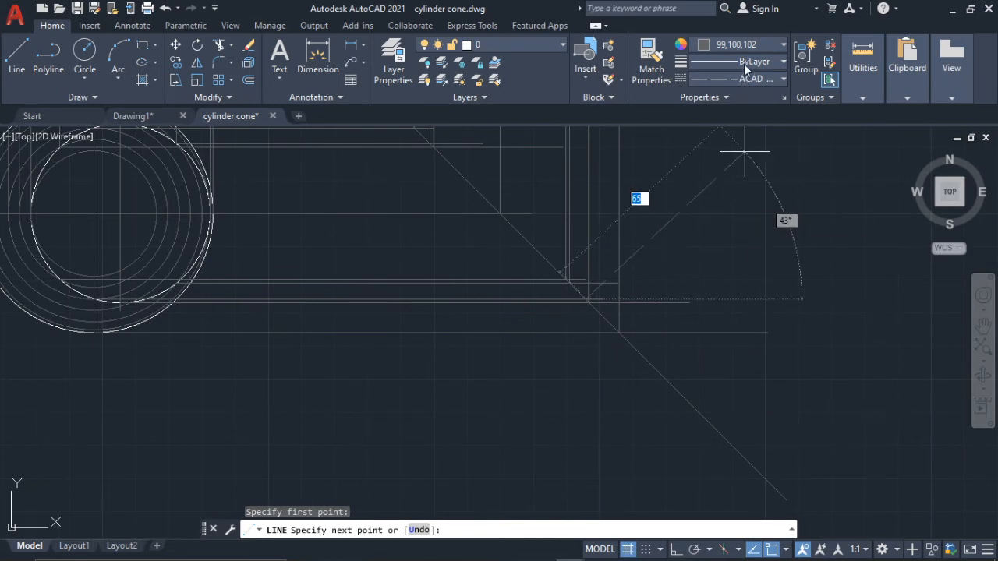
key("Escape")
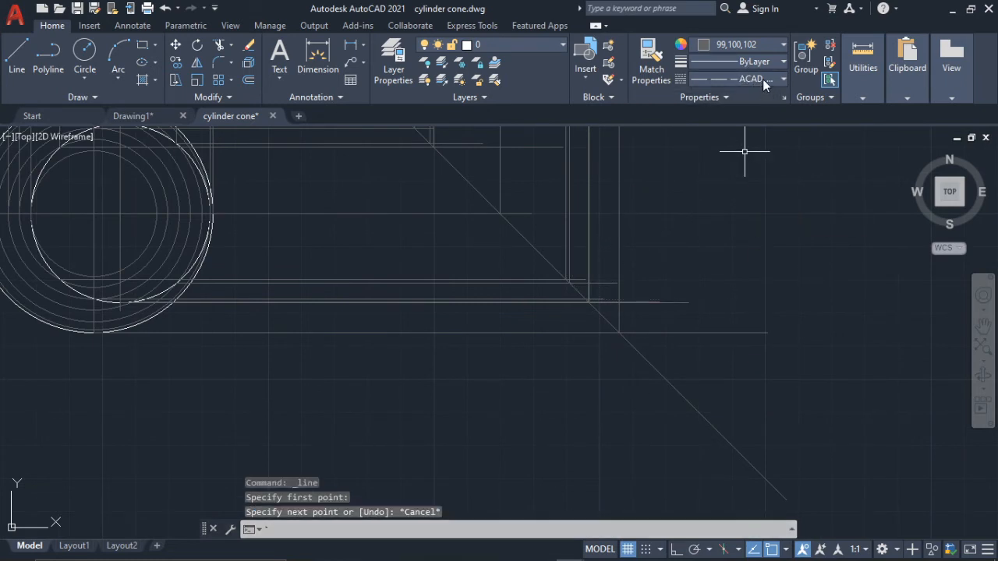
- With Continuous linetype and Ortho on, start a line where the horizontal projection line above the lower close pair meets the 45-degree line
left_click(756, 79)
left_click(745, 152)
key("space")
middle_click_drag(627, 393, 613, 348)
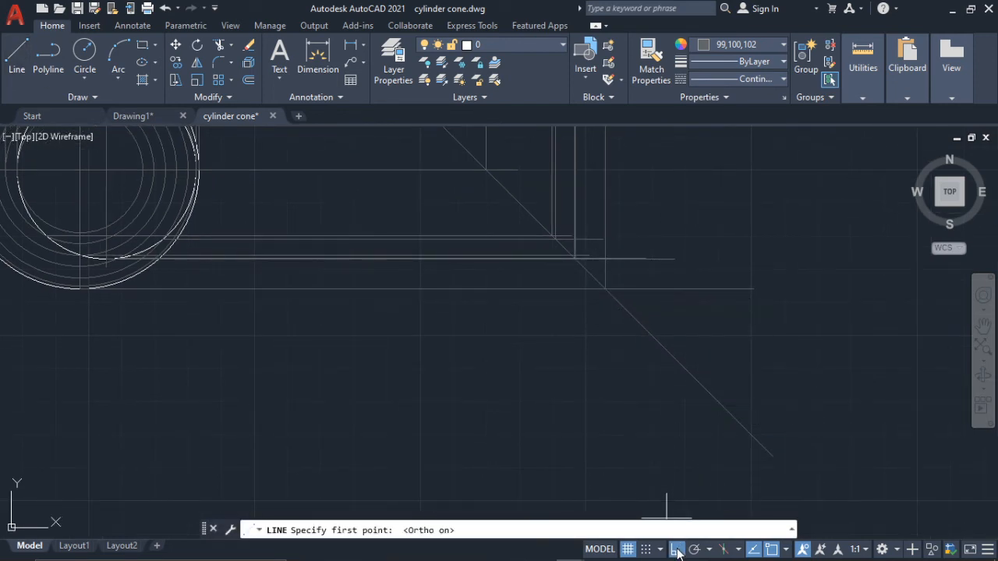
scroll(616, 297, "up", 5)
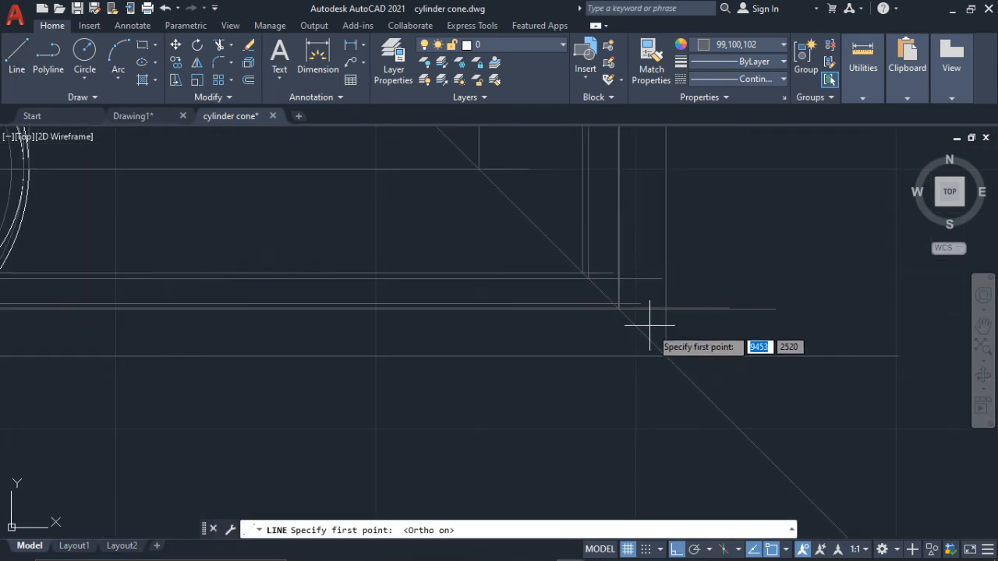
scroll(607, 266, "up", 3)
scroll(618, 399, "up", 2)
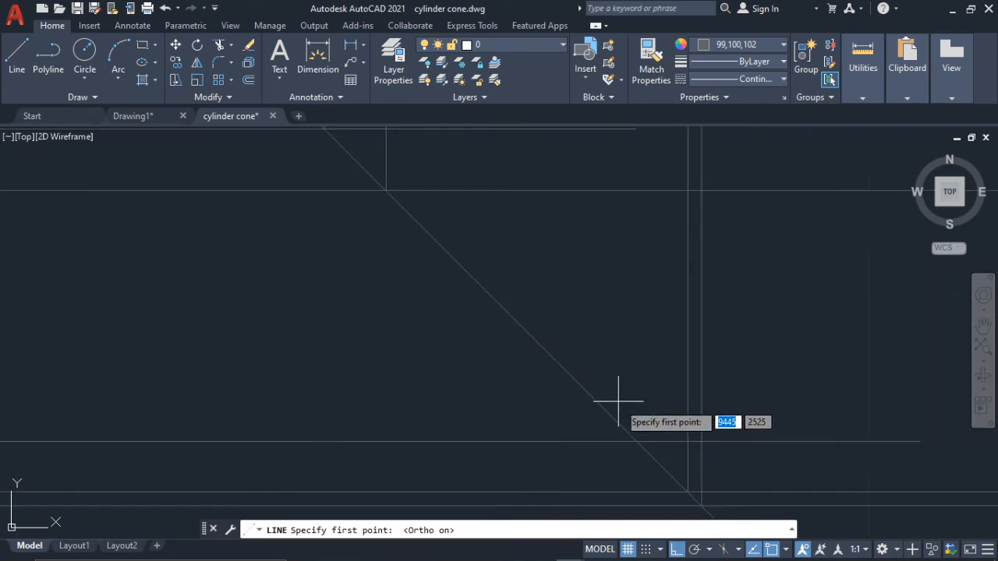
left_click(637, 441)
- Extend the new projection line vertically through the side view to just above the cylinder's top edge and finish it
scroll(606, 234, "down", 2)
scroll(604, 180, "down", 9)
mouse_move(605, 180)
middle_mouse_down()
mouse_move(639, 436)
mouse_move(661, 345)
middle_mouse_up()
scroll(623, 178, "down", 4)
scroll(661, 345, "up", 6)
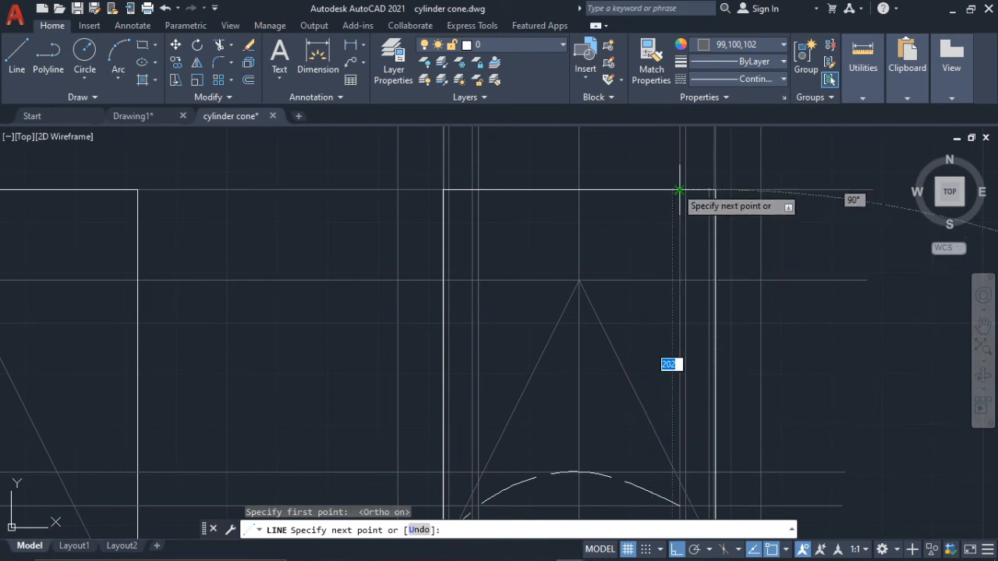
left_click(670, 164)
key("Escape")
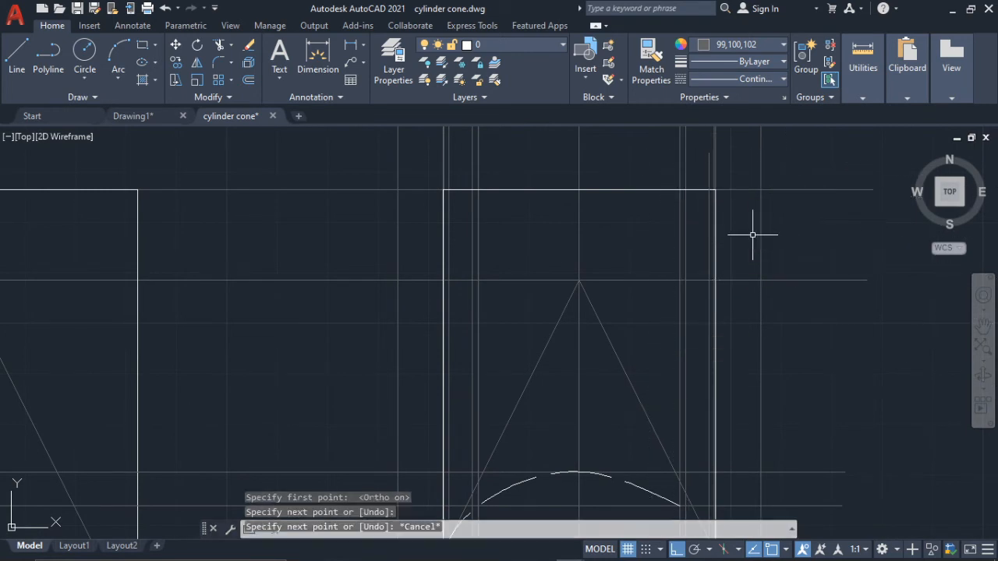
- Stretch the dashed spline's right endpoint to where the new vertical meets the third-highest height line at the cone's right slant line
scroll(608, 244, "down", 3)
scroll(619, 279, "up", 5)
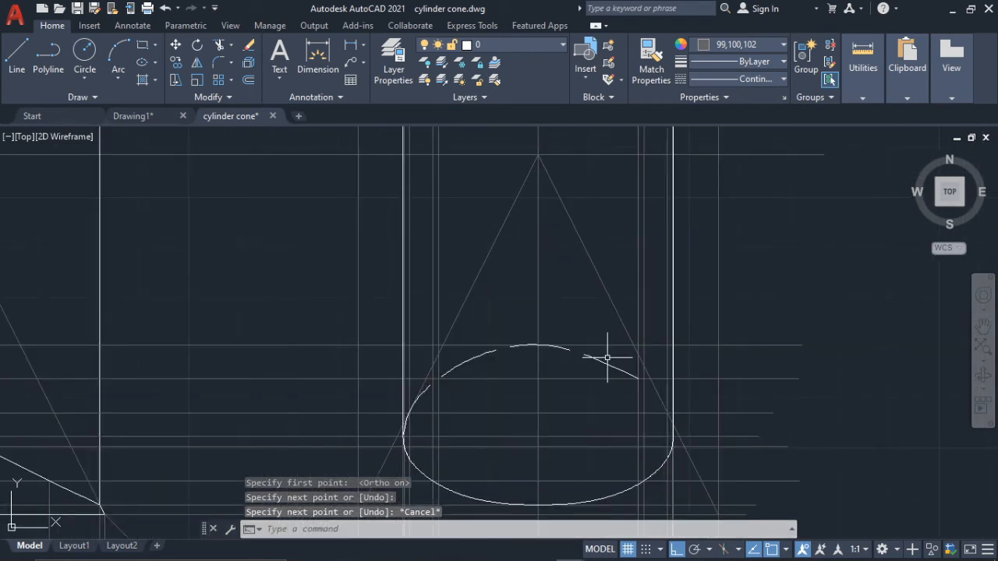
scroll(632, 365, "up", 2)
left_click(630, 375)
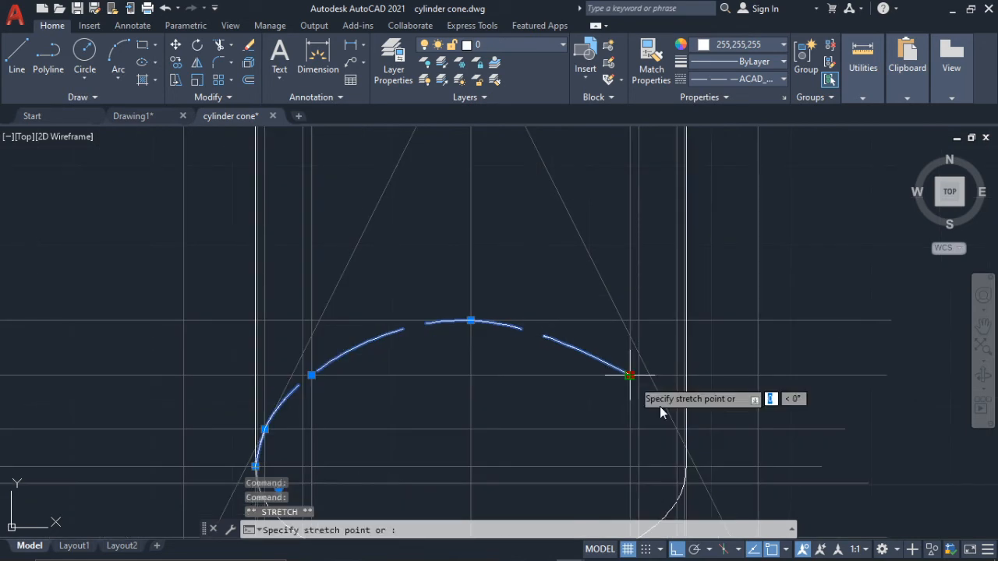
middle_click_drag(660, 394, 641, 296)
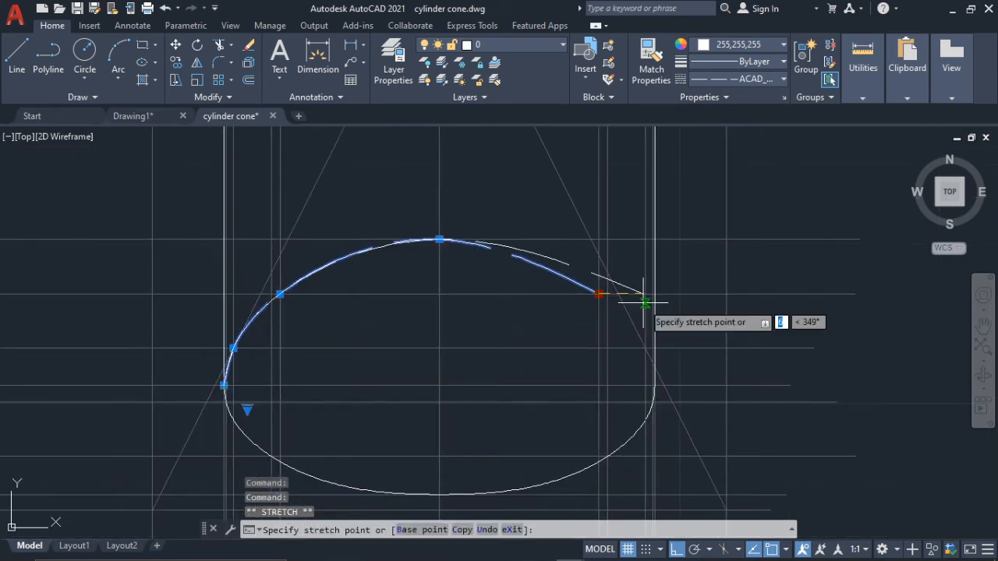
scroll(641, 297, "up", 4)
scroll(584, 296, "down", 3)
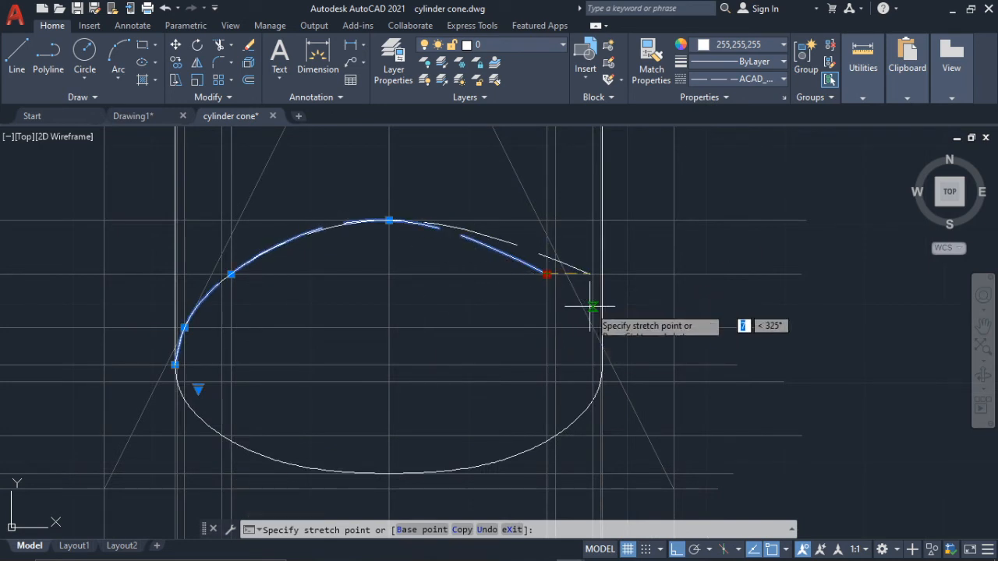
scroll(591, 313, "up", 3)
scroll(607, 241, "down", 3)
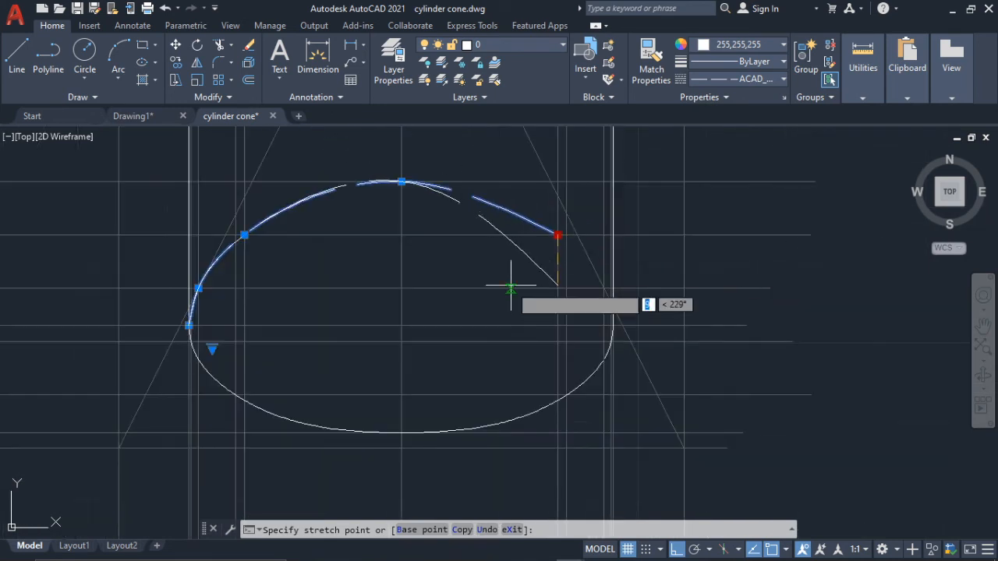
scroll(608, 298, "up", 2)
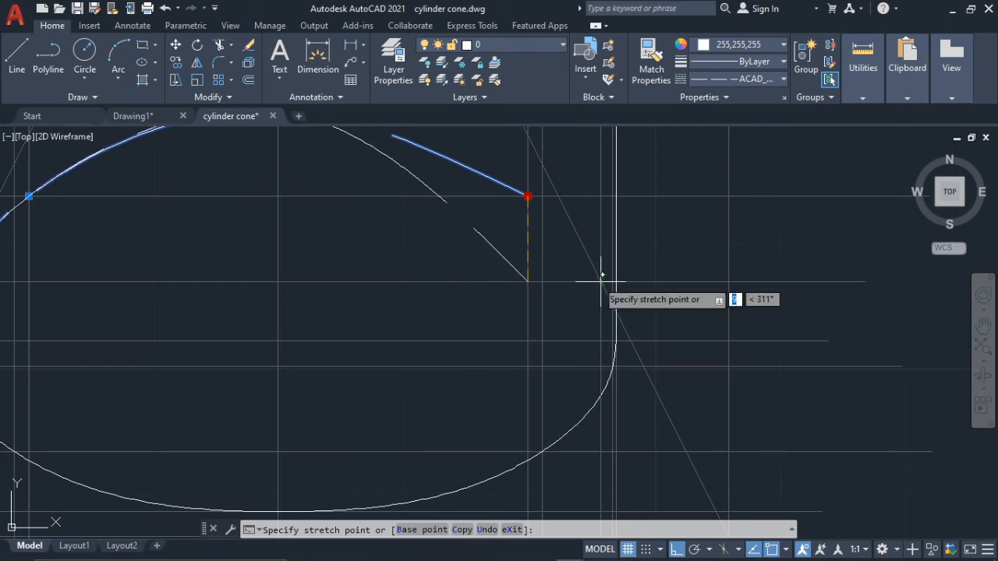
left_click(600, 278)
scroll(599, 287, "down", 5)
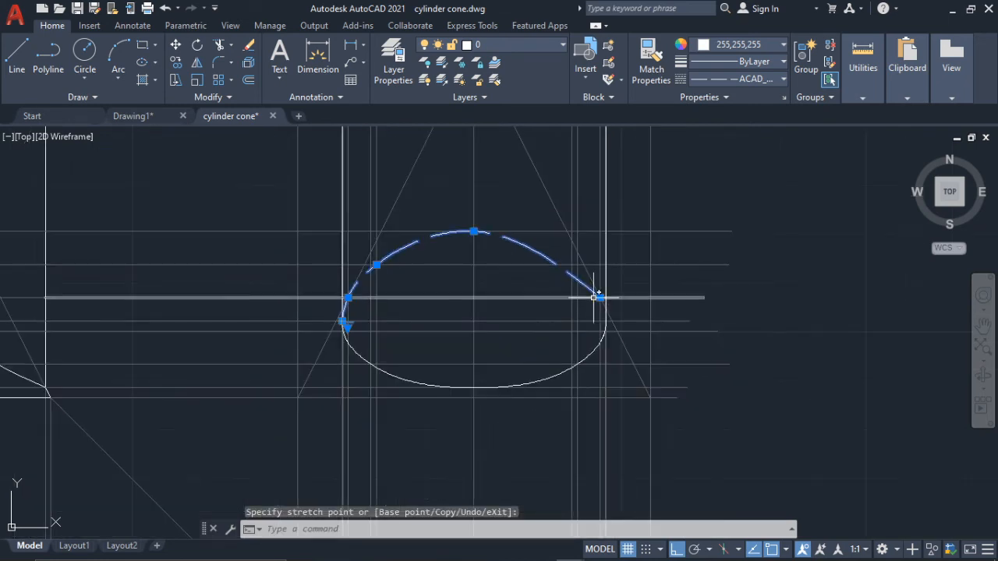
scroll(612, 298, "up", 4)
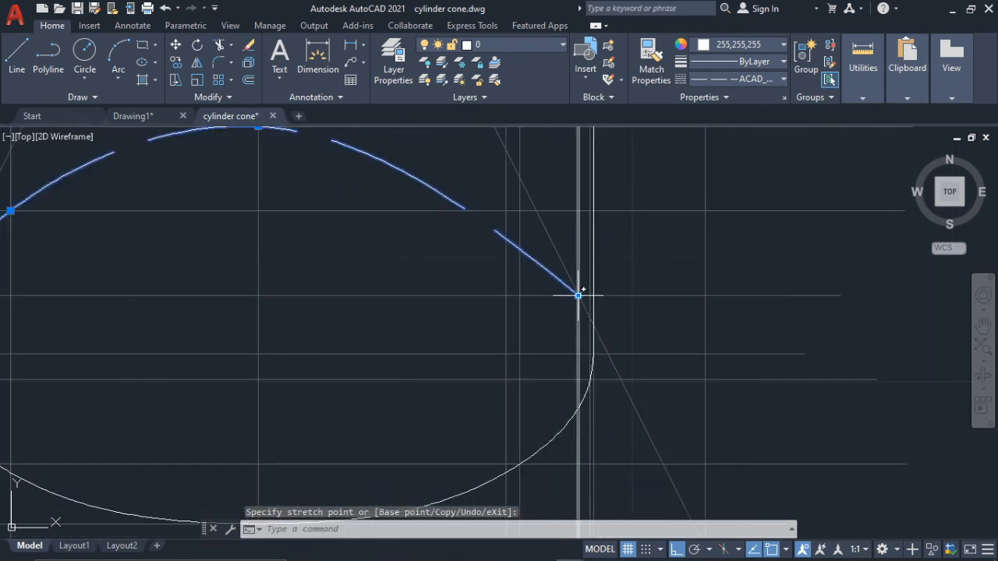
left_click(578, 294)
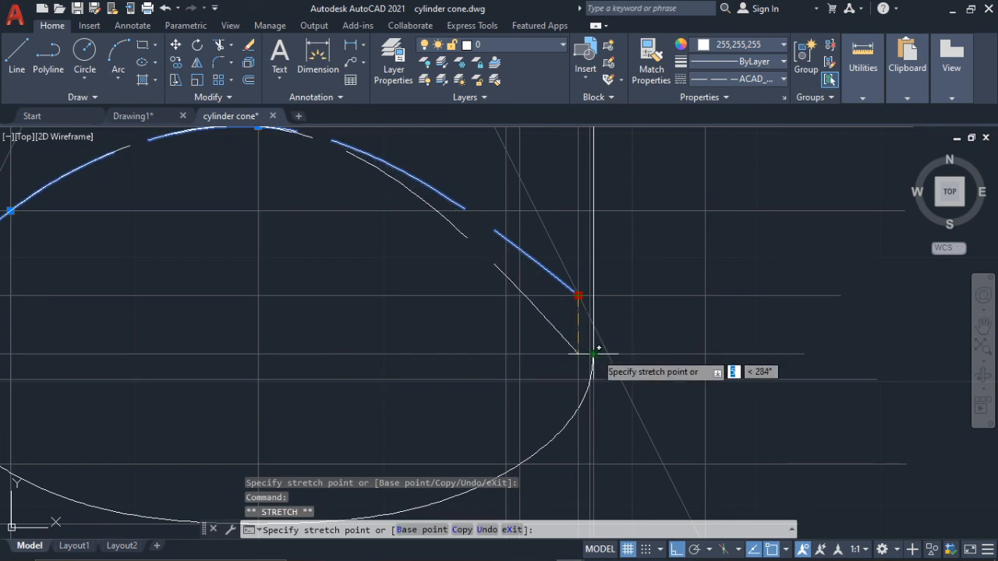
key("Escape")
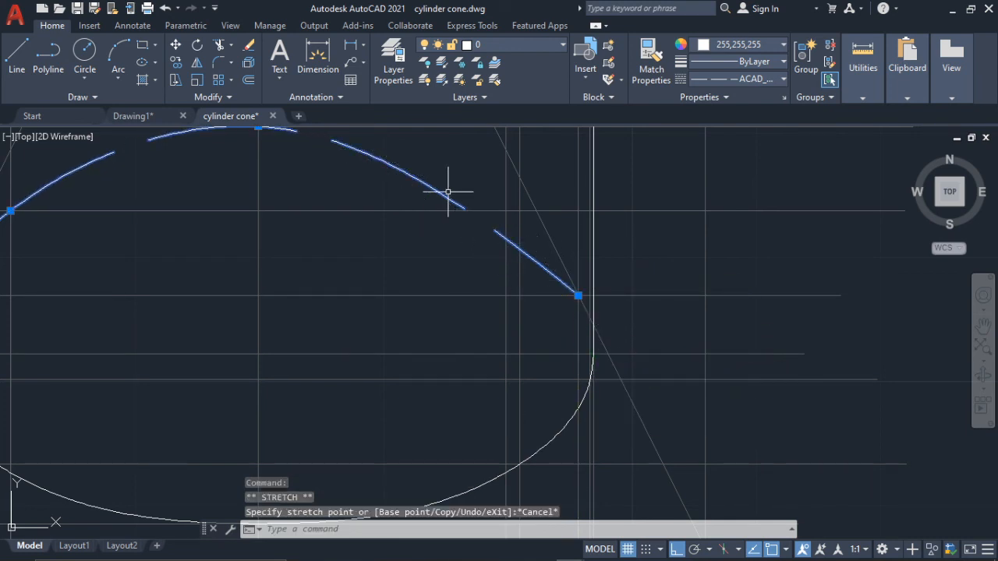
- Erase the dashed spline in the side view and set the linetype for new objects to ACAD_ISO02W100
key("Delete")
scroll(450, 192, "down", 3)
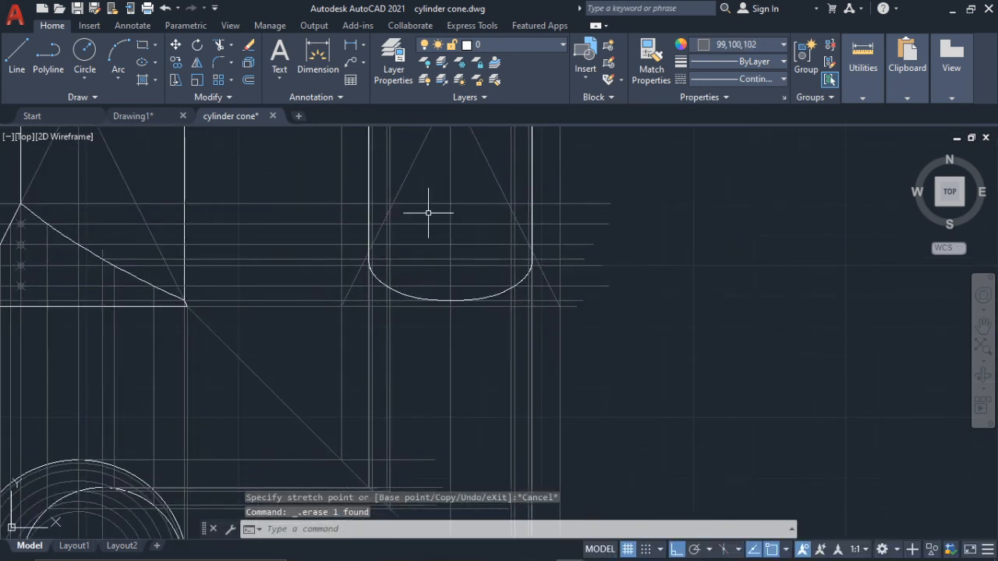
left_click(759, 76)
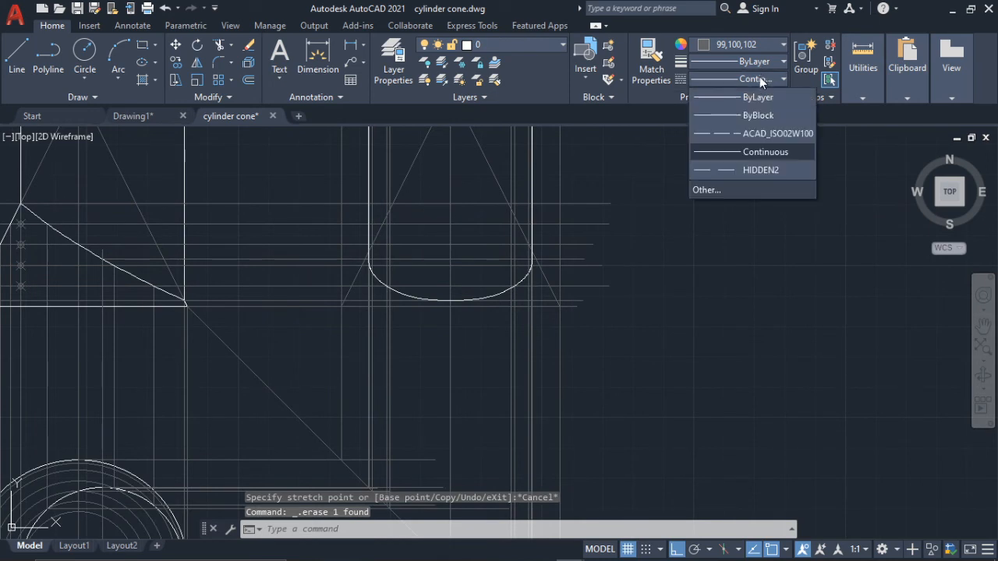
left_click(747, 134)
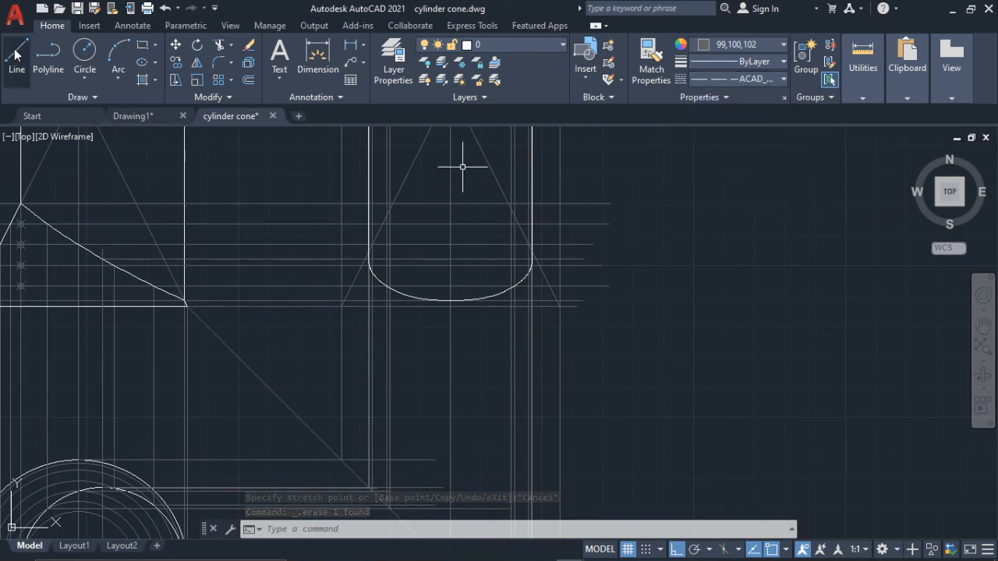
- Start a new spline at the solid curve's left end and take it through the third-highest height line's intersection with the cone's left slant line
type("spl")
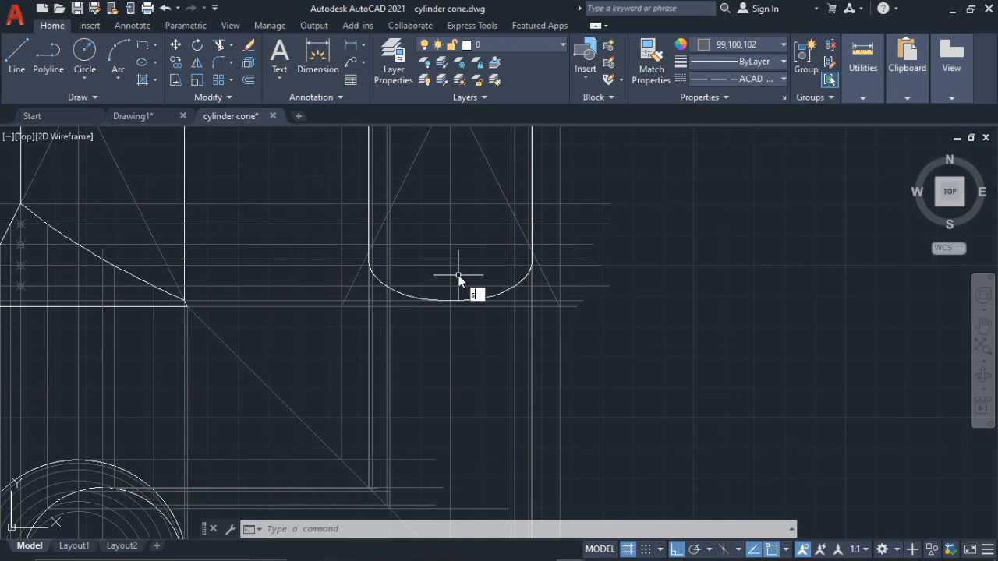
key("Escape")
key("Return")
scroll(383, 262, "up", 6)
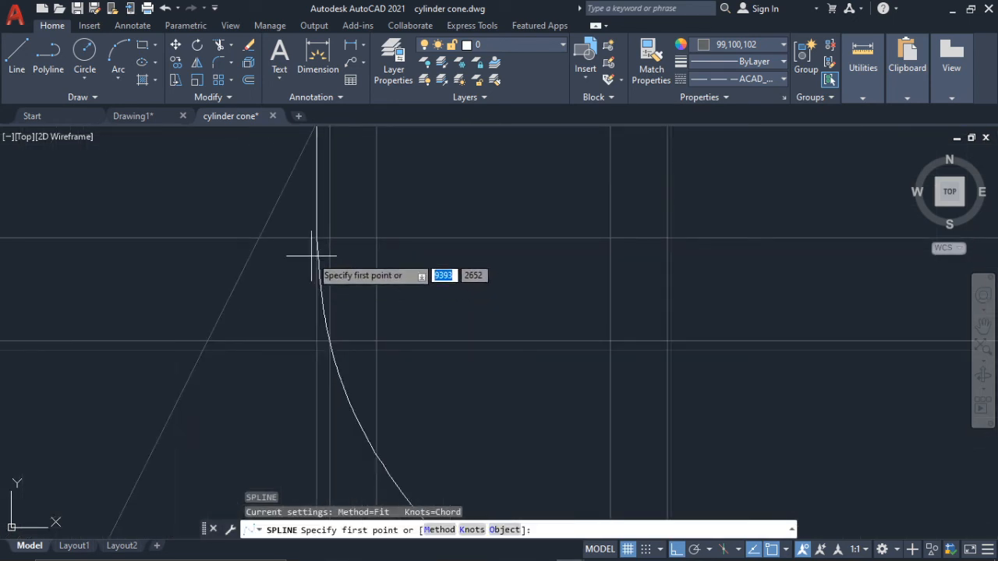
left_click(317, 238)
scroll(375, 296, "up", 4)
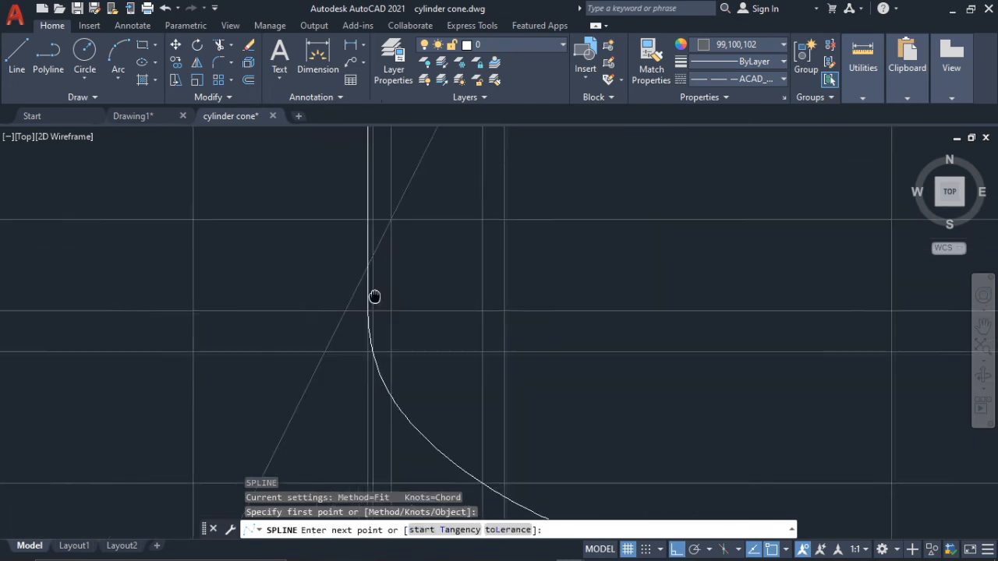
left_click(396, 243)
scroll(467, 218, "down", 2)
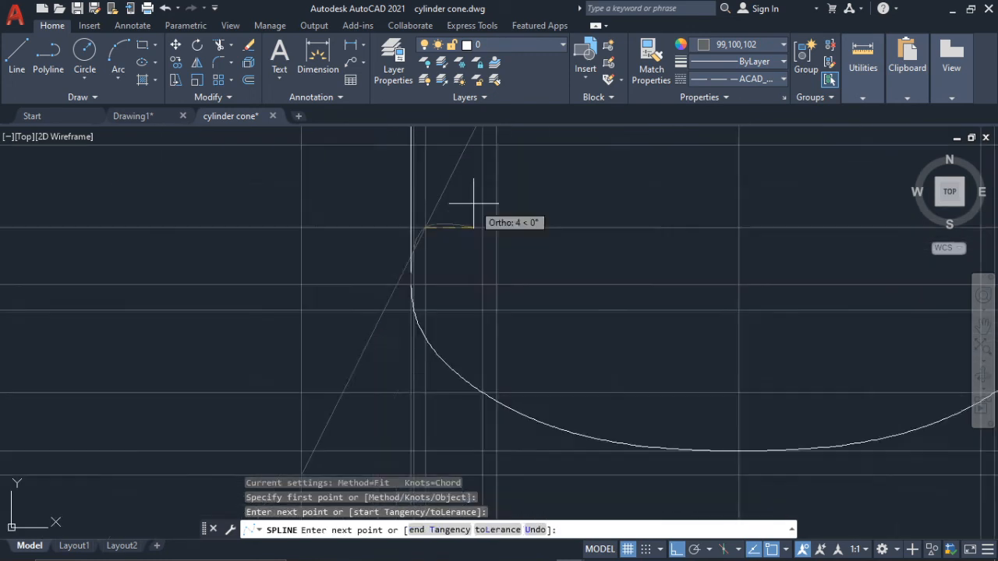
- Continue the spline through the left pair's inner vertical on the second-highest height line and the centre line on the highest one
scroll(478, 274, "up", 1)
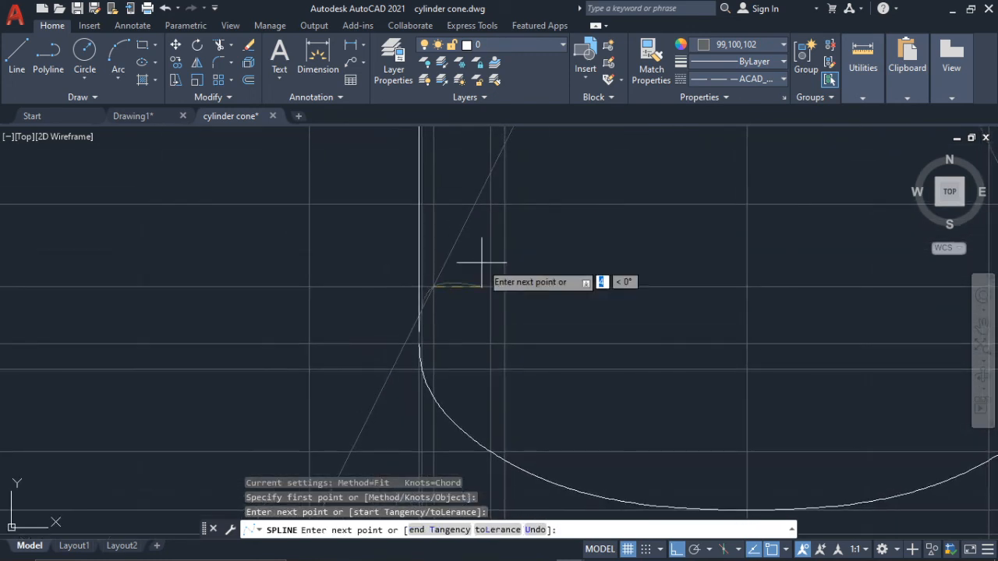
left_click(508, 205)
scroll(546, 199, "down", 2)
scroll(584, 229, "up", 1)
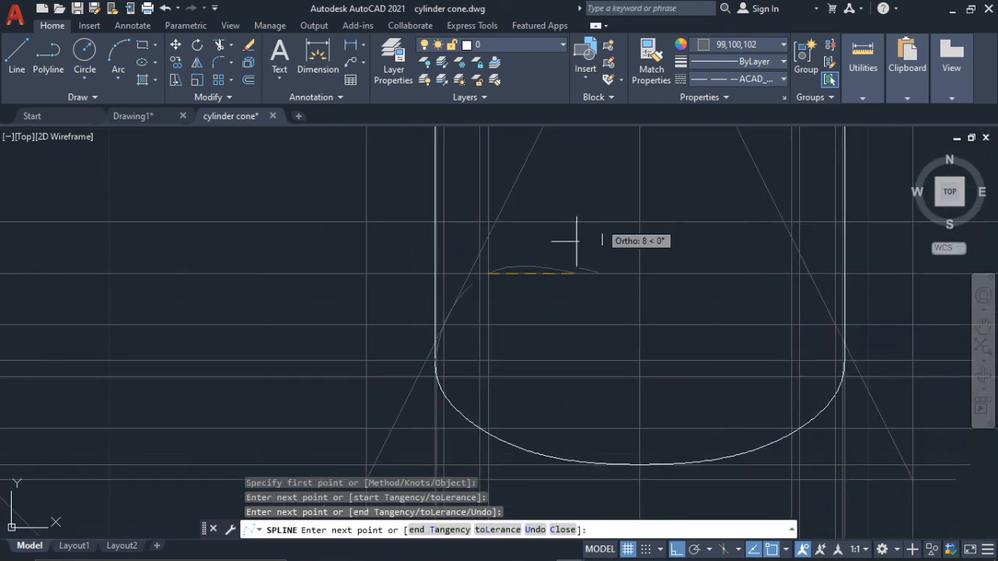
left_click(639, 222)
scroll(704, 258, "down", 1)
scroll(692, 264, "up", 1)
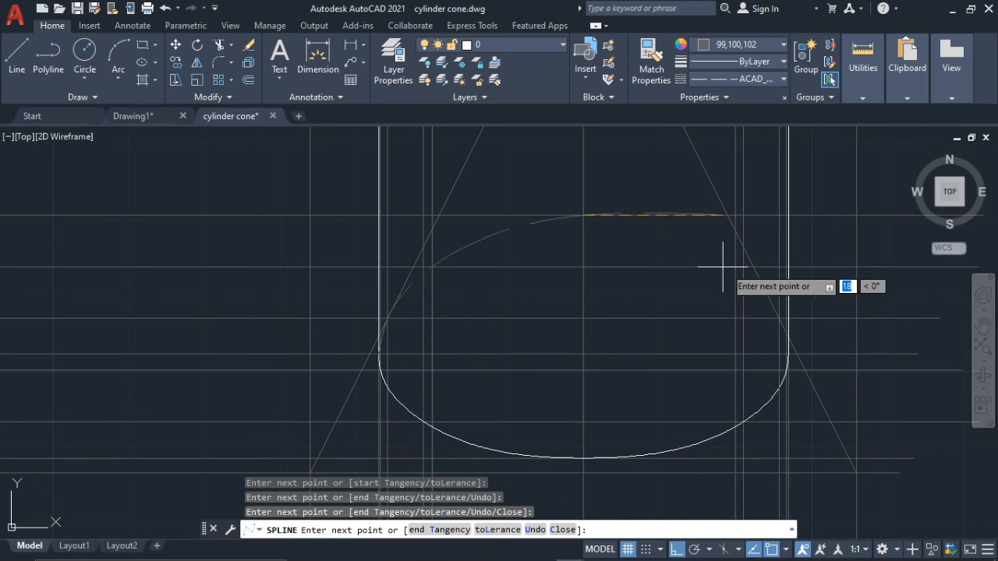
- Continue the spline through the right pair's inner vertical on the second-highest height line and the cone's right slant on the third-highest
scroll(776, 319, "up", 3)
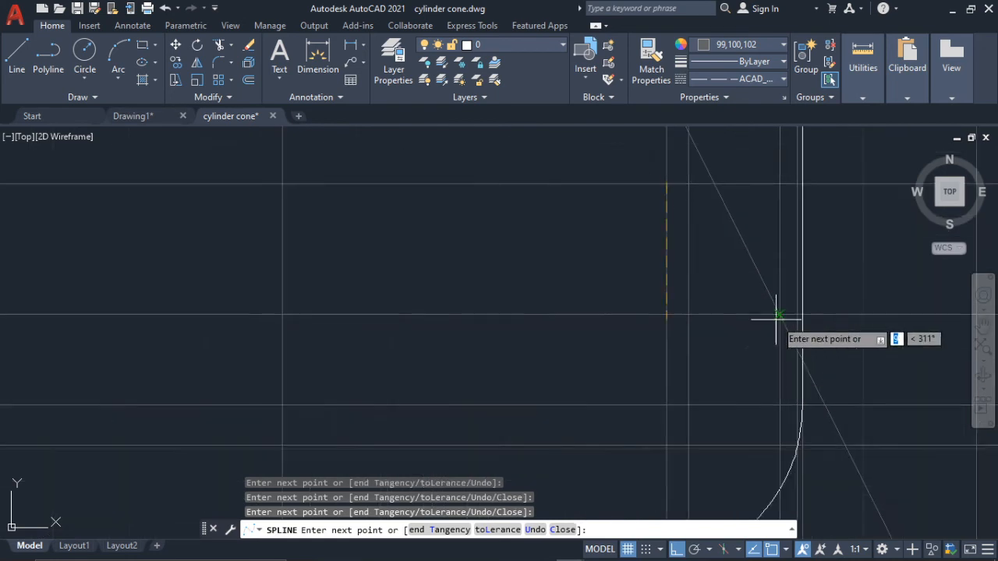
scroll(782, 323, "up", 1)
scroll(782, 317, "up", 4)
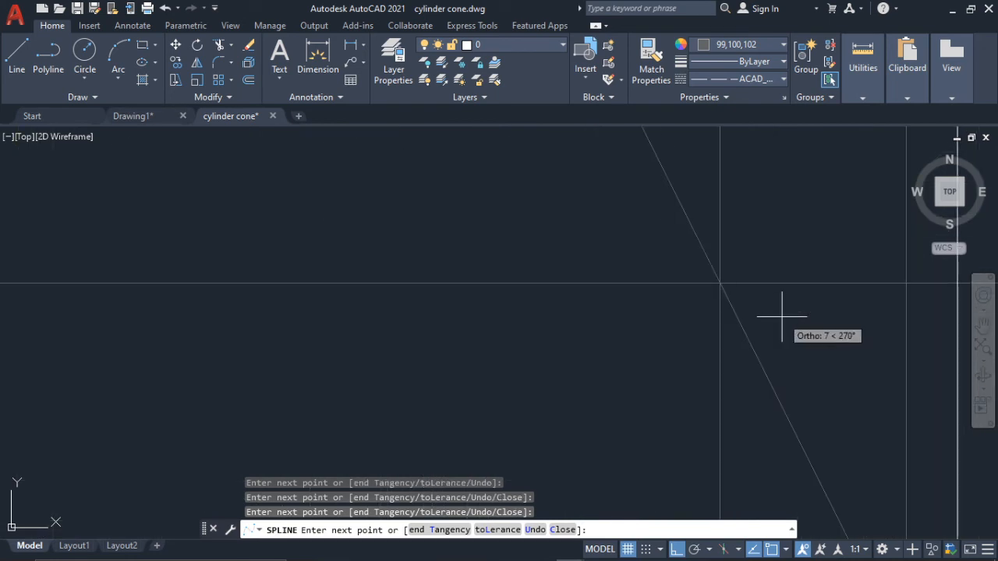
scroll(760, 300, "down", 5)
scroll(773, 304, "down", 3)
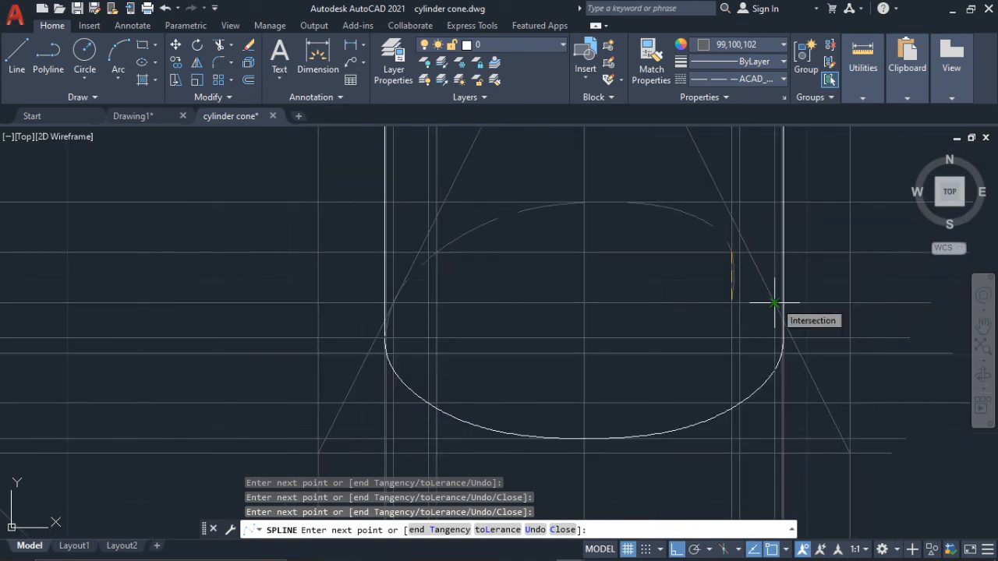
left_click(774, 302)
- End the dashed spline at the solid curve's right end on the cylinder's right edge
scroll(790, 352, "up", 3)
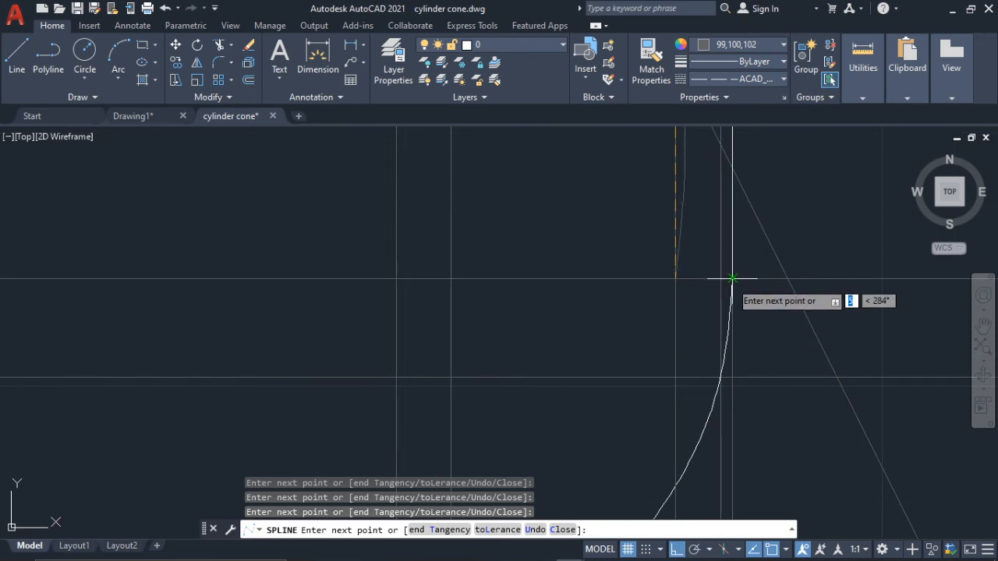
scroll(732, 277, "up", 5)
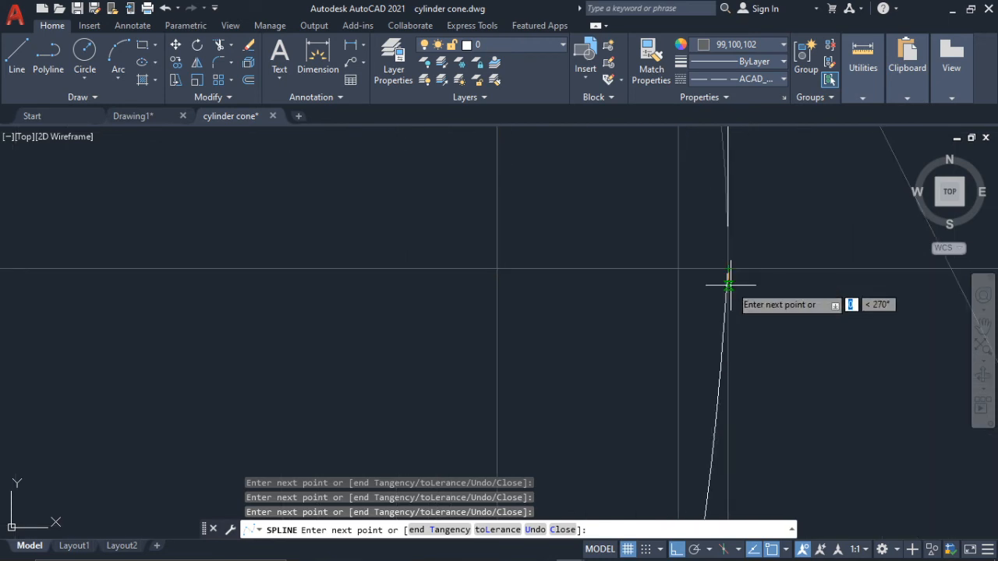
key("Return")
scroll(726, 263, "down", 6)
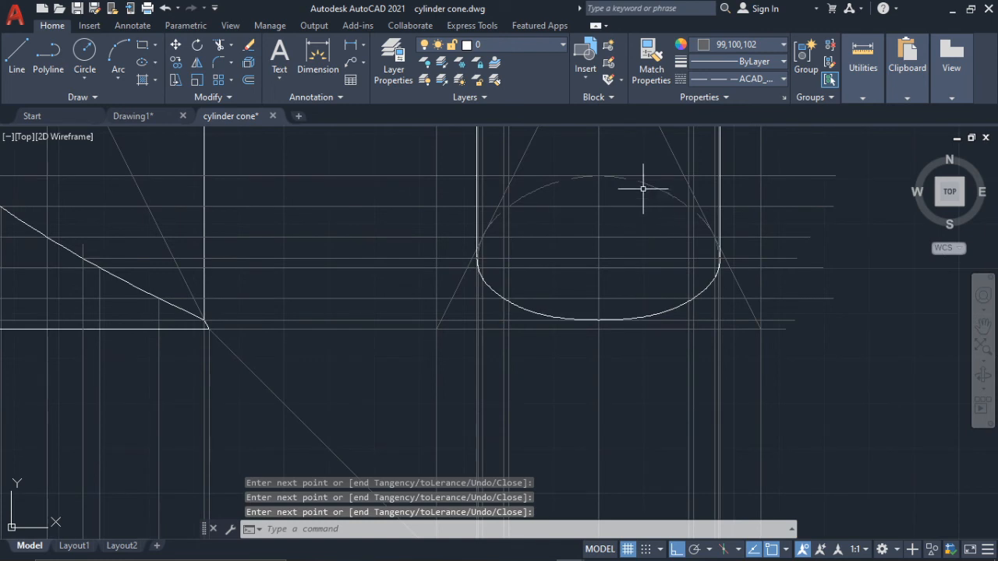
- Change the dashed spline's colour to white (255,255,255) and deselect it
left_click(639, 182)
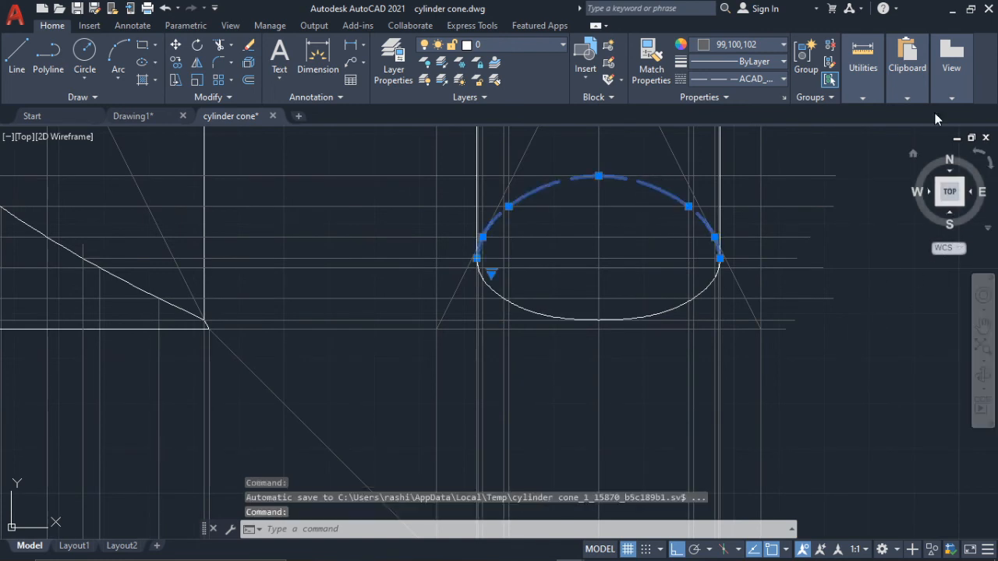
left_click(763, 44)
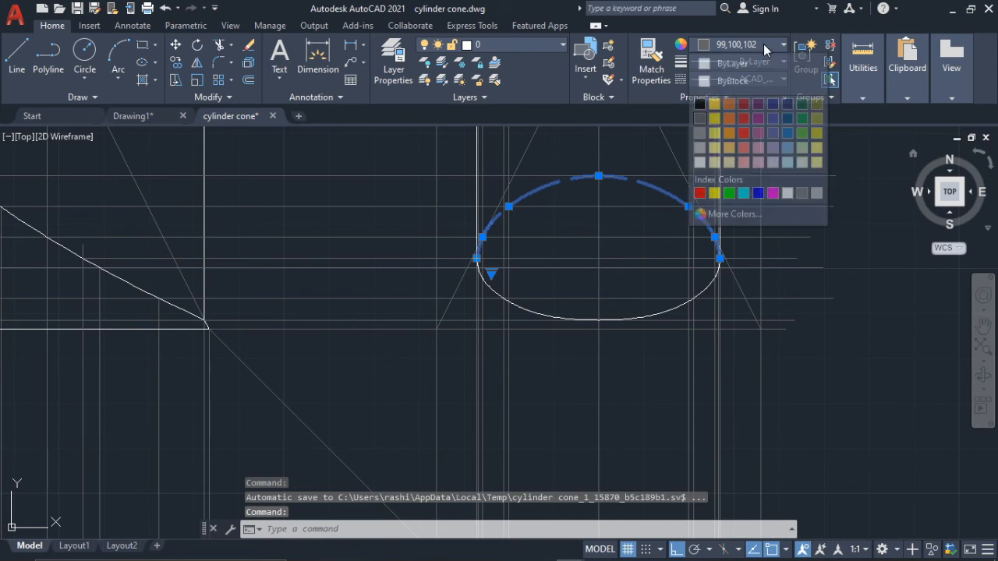
left_click(700, 162)
key("Escape")
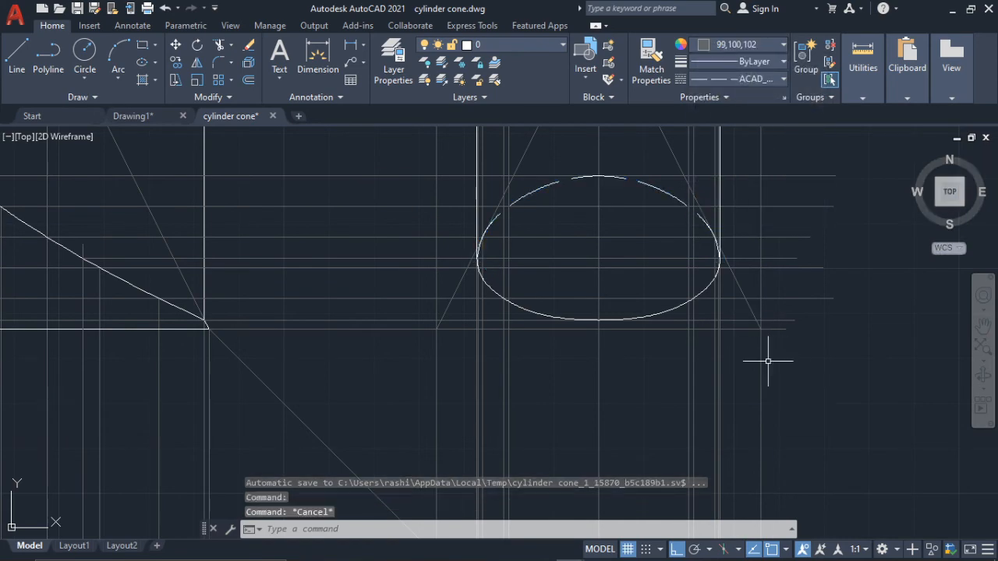
- Try tracing the cone's left slant from the cylinder's left edge to the base corner with the current dashed grey settings
scroll(490, 317, "down", 3)
left_click(21, 48)
scroll(468, 320, "up", 8)
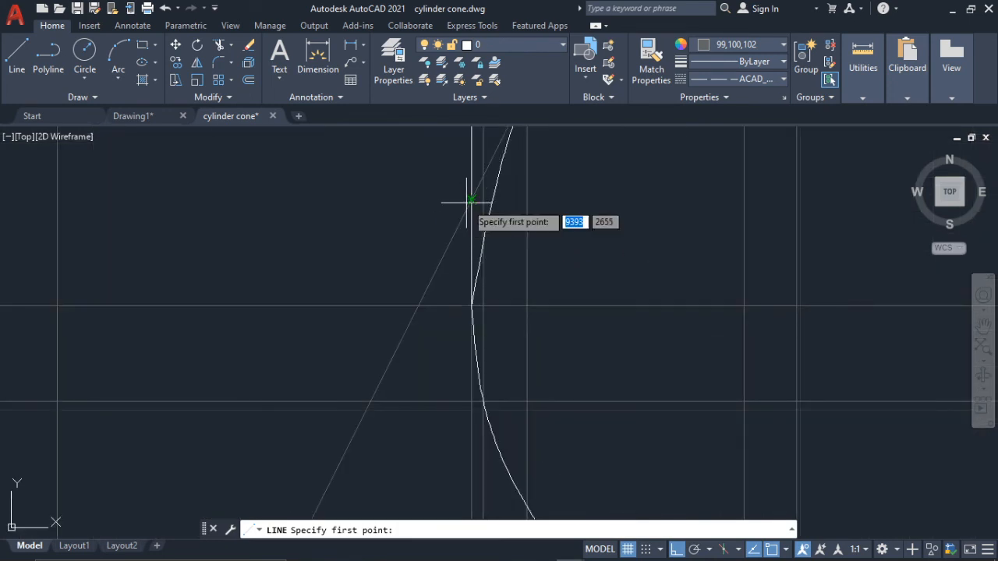
left_click(471, 199)
scroll(484, 202, "down", 5)
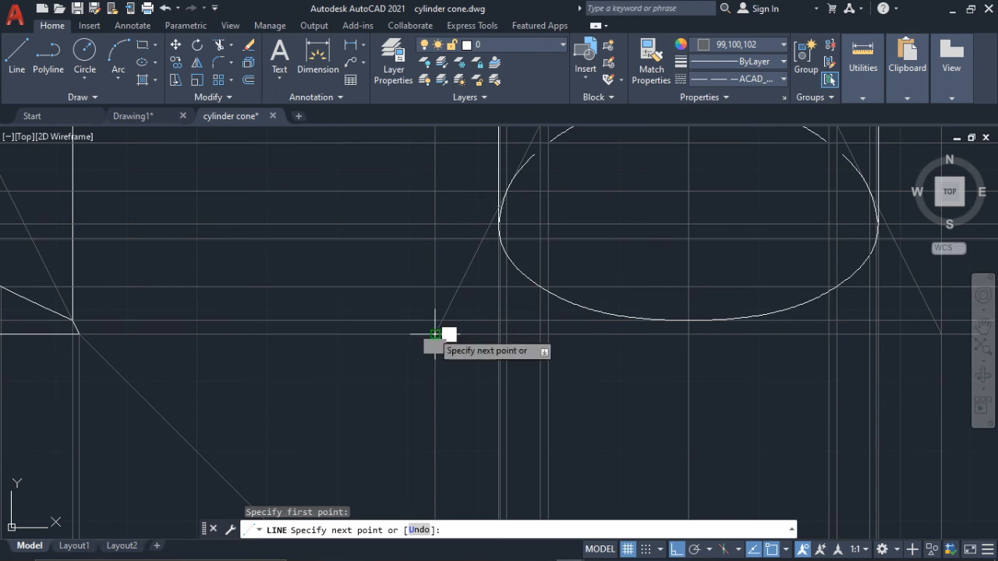
left_click(435, 334)
key("Escape")
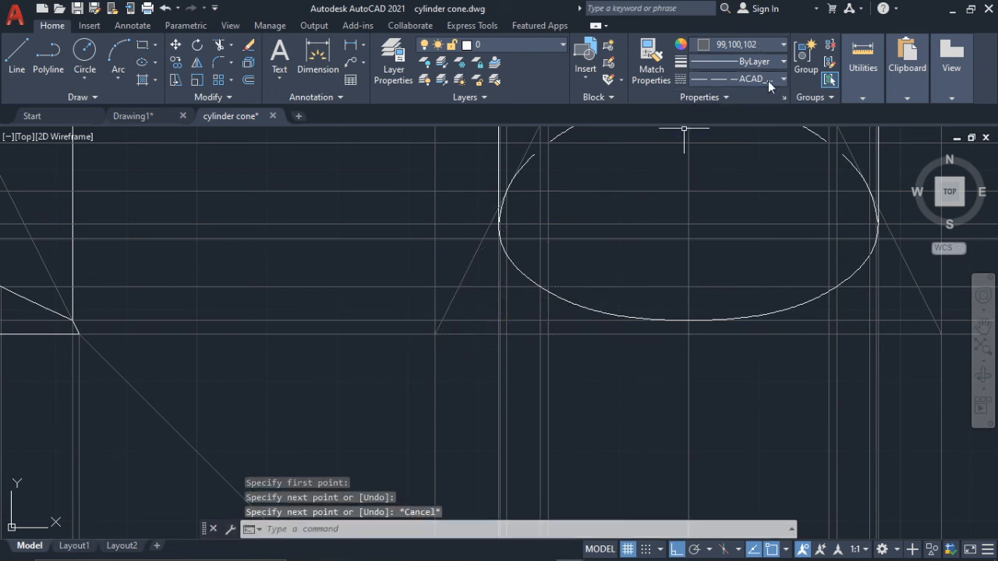
- Set new objects to the Continuous linetype and the colour 255,255,255
left_click(764, 79)
left_click(751, 149)
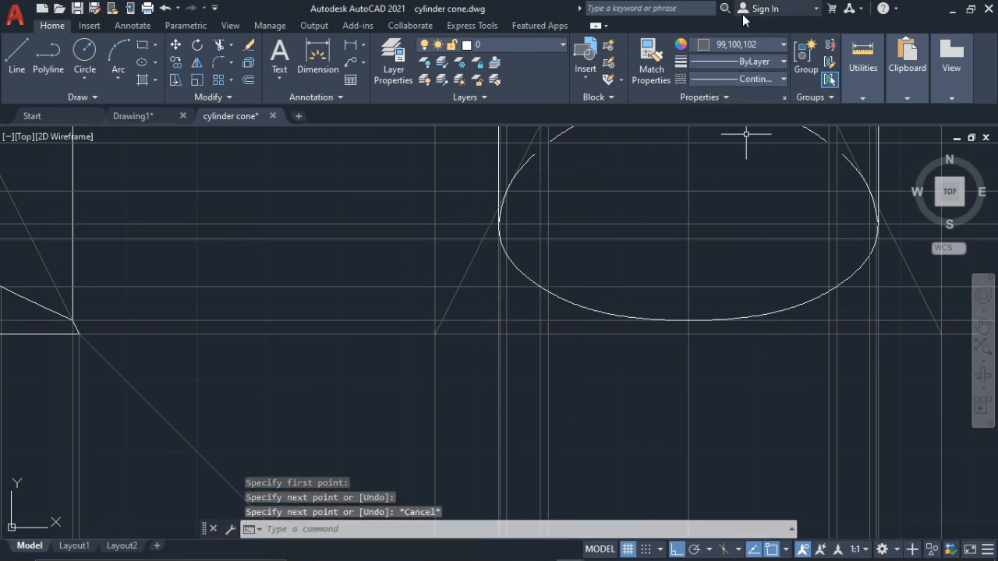
left_click(751, 44)
left_click(699, 162)
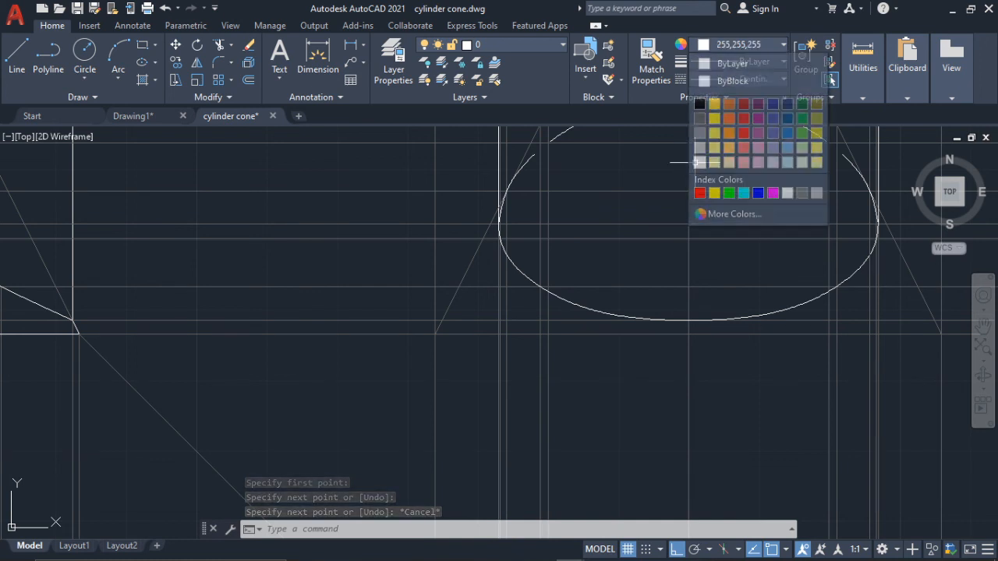
key("Escape")
key("Escape")
- Draw a line from where the cylinder's left edge meets the cone's left slant down to the cone's left base corner
left_click(14, 65)
scroll(512, 223, "up", 4)
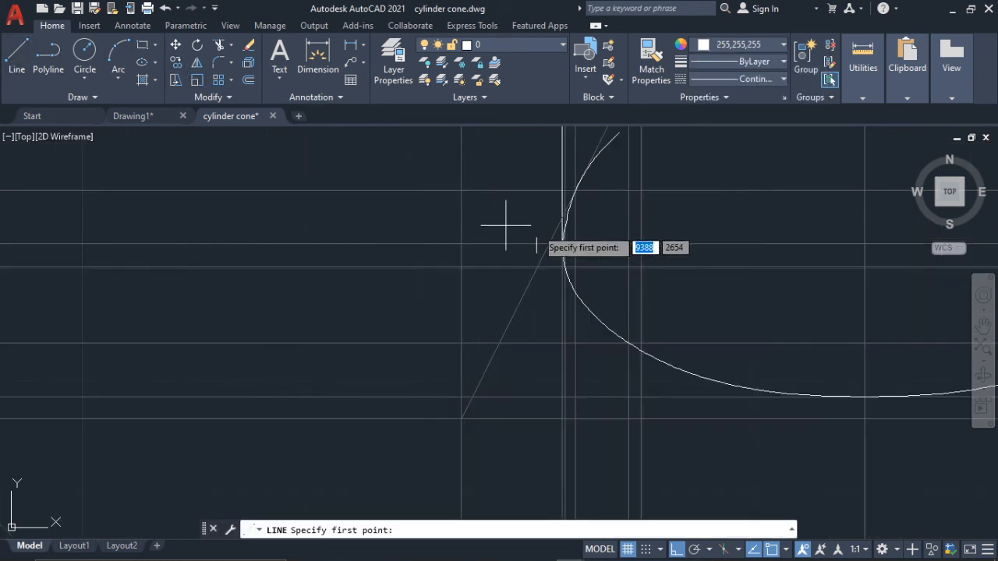
left_click(577, 207)
scroll(545, 265, "down", 3)
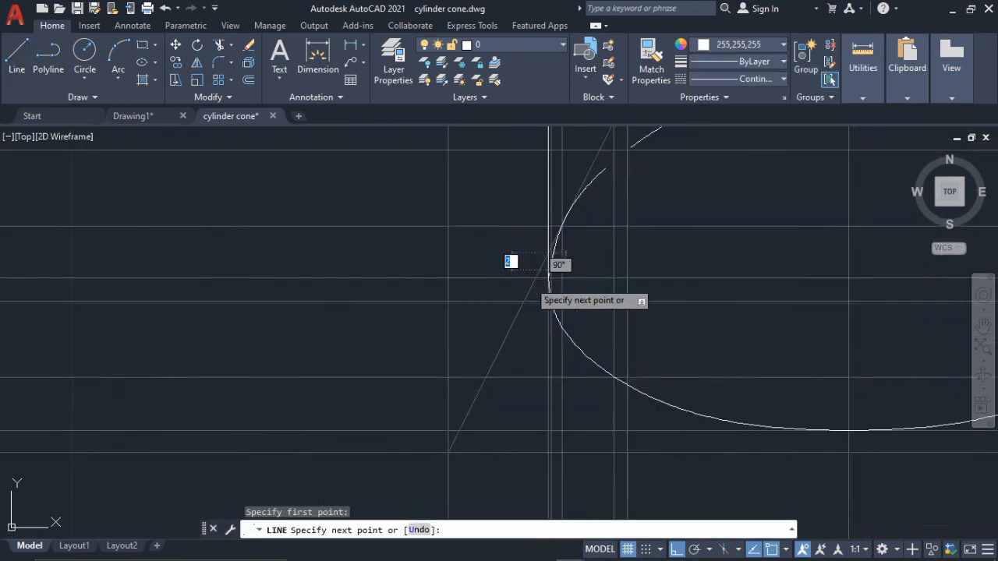
left_click(497, 295)
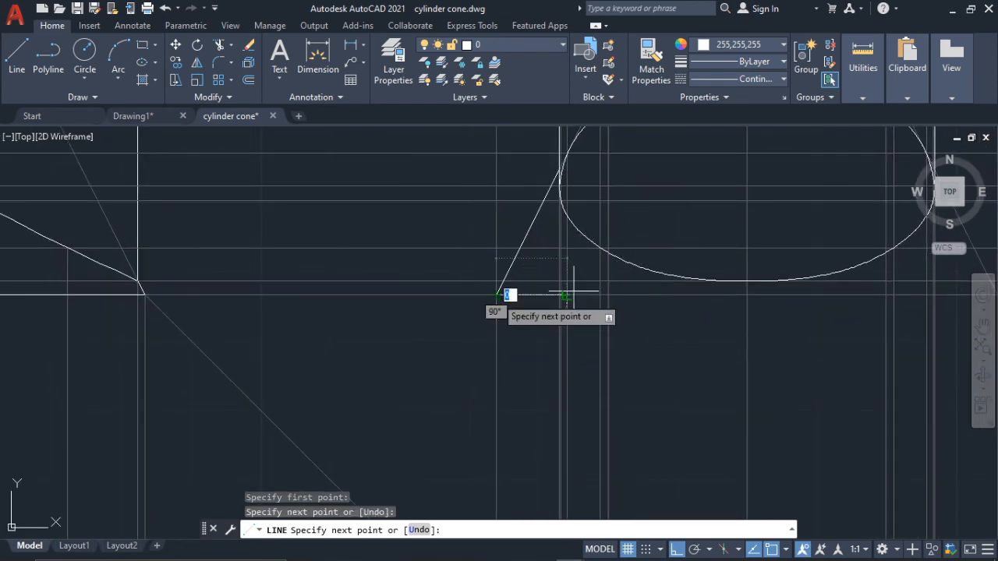
- Continue the line along the cone's base to its right corner and up the right slant to the third-highest height line, then finish it
scroll(512, 289, "down", 3)
left_click(659, 281)
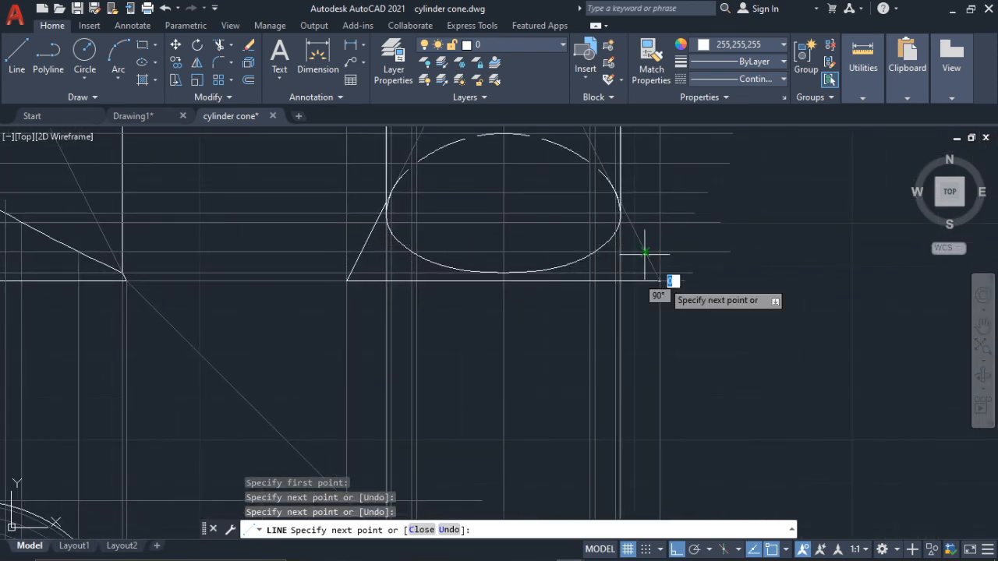
scroll(646, 263, "up", 4)
middle_click_drag(691, 353, 696, 375)
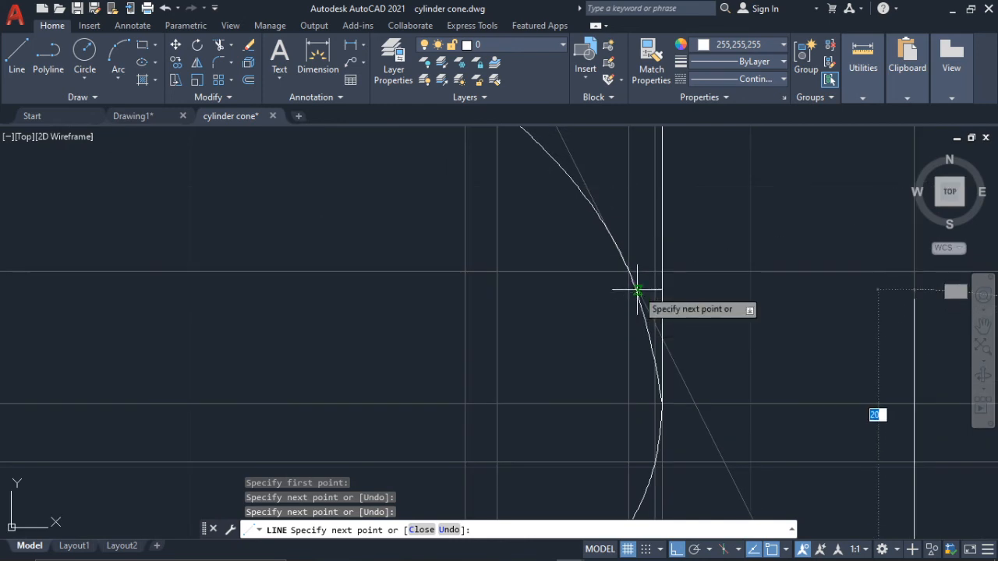
left_click(630, 271)
scroll(686, 306, "down", 3)
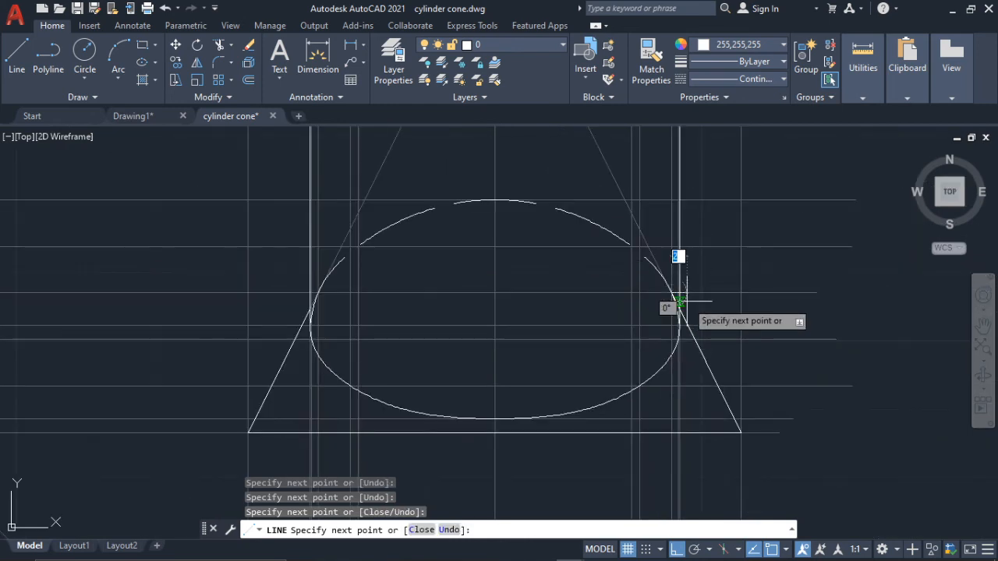
key("Escape")
scroll(686, 302, "down", 6)
scroll(685, 301, "up", 1)
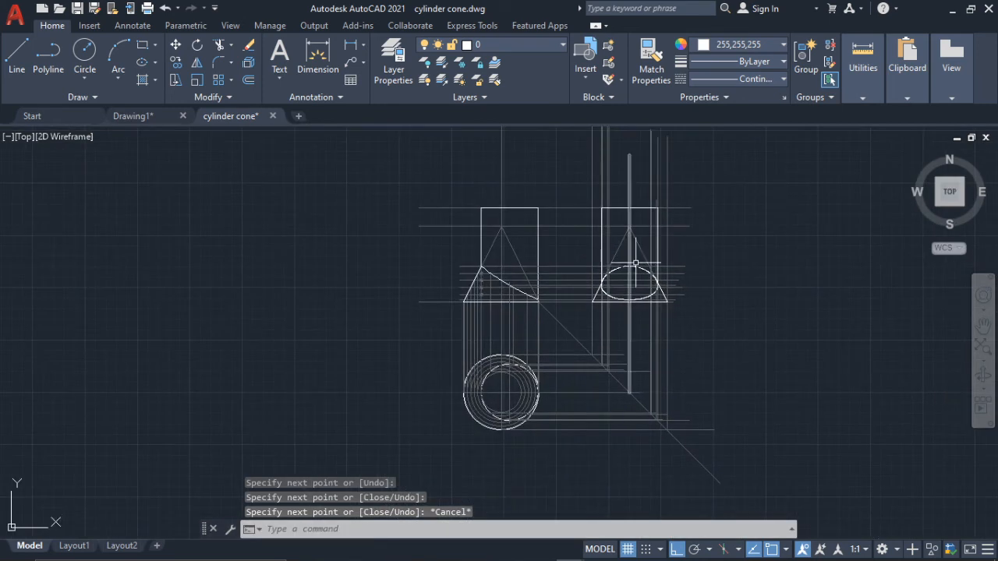
scroll(657, 296, "up", 2)
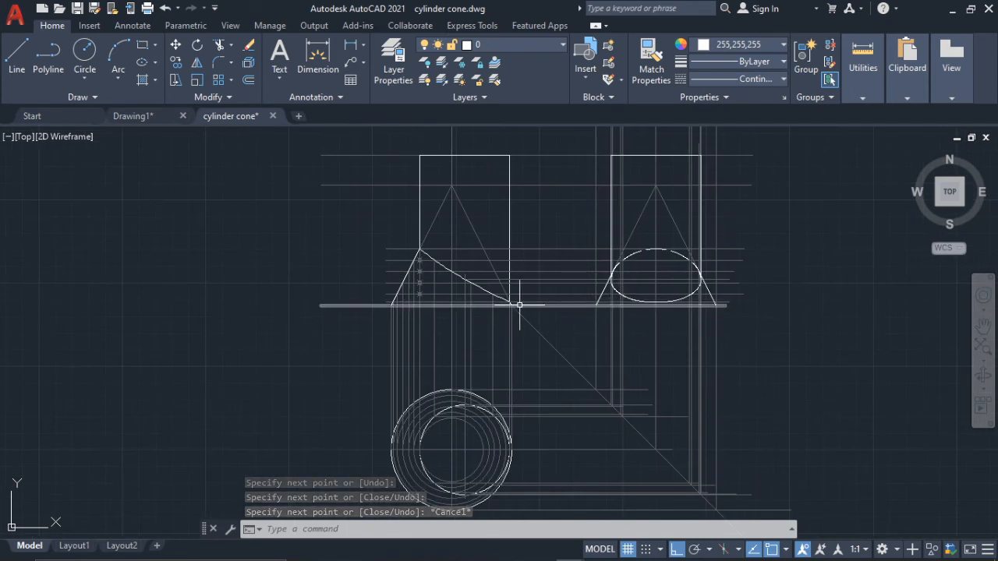
- Mirror the right side view with its projection lines and 45° line about the cone's vertical centreline, keeping the source objects
scroll(516, 302, "up", 2)
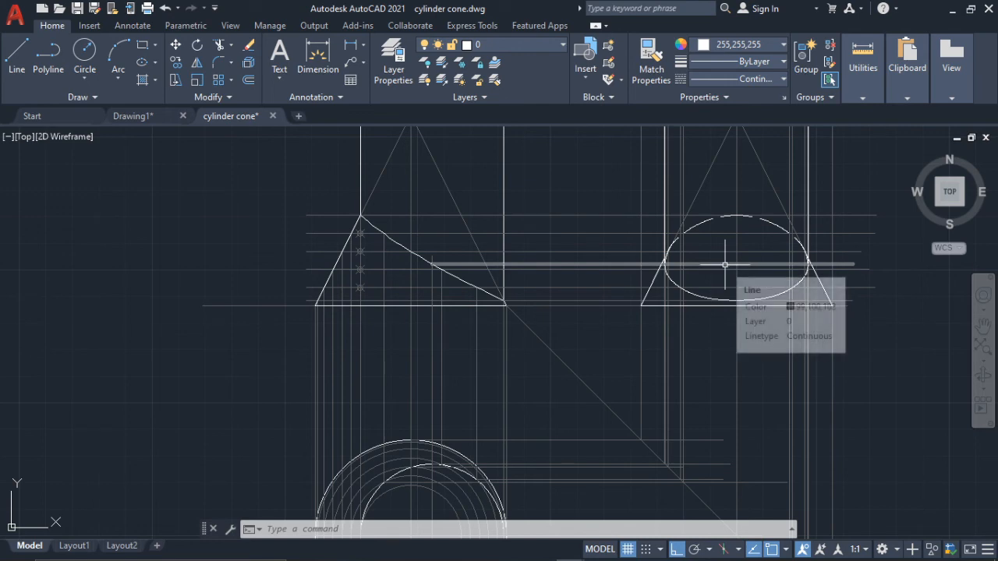
scroll(704, 250, "down", 5)
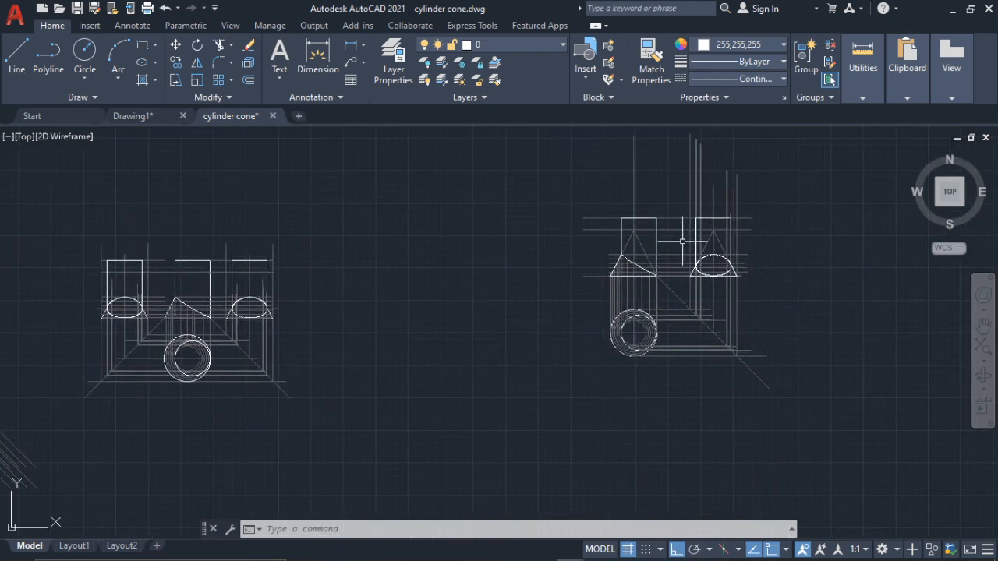
scroll(678, 273, "up", 2)
left_click_drag(674, 154, 689, 425)
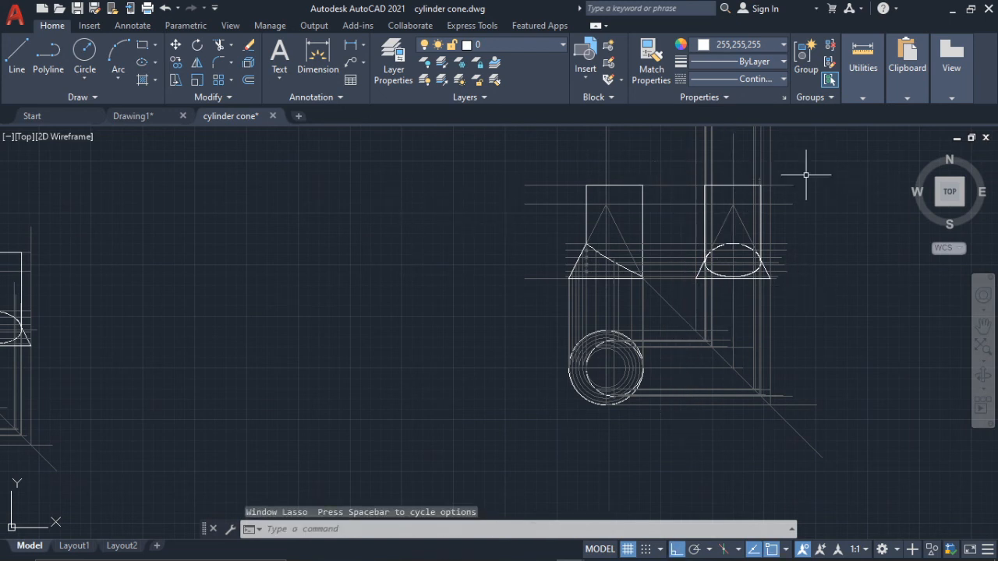
mouse_move(808, 160)
left_mouse_down()
mouse_move(704, 161)
mouse_move(668, 234)
mouse_move(668, 475)
mouse_move(876, 441)
mouse_move(873, 370)
mouse_move(657, 429)
left_mouse_up()
scroll(657, 429, "up", 6)
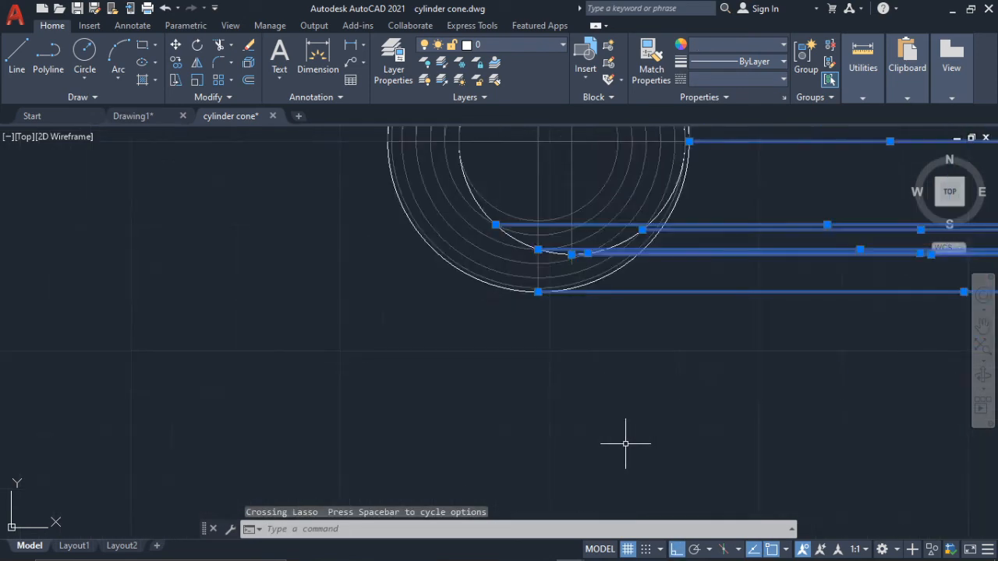
scroll(630, 407, "down", 3)
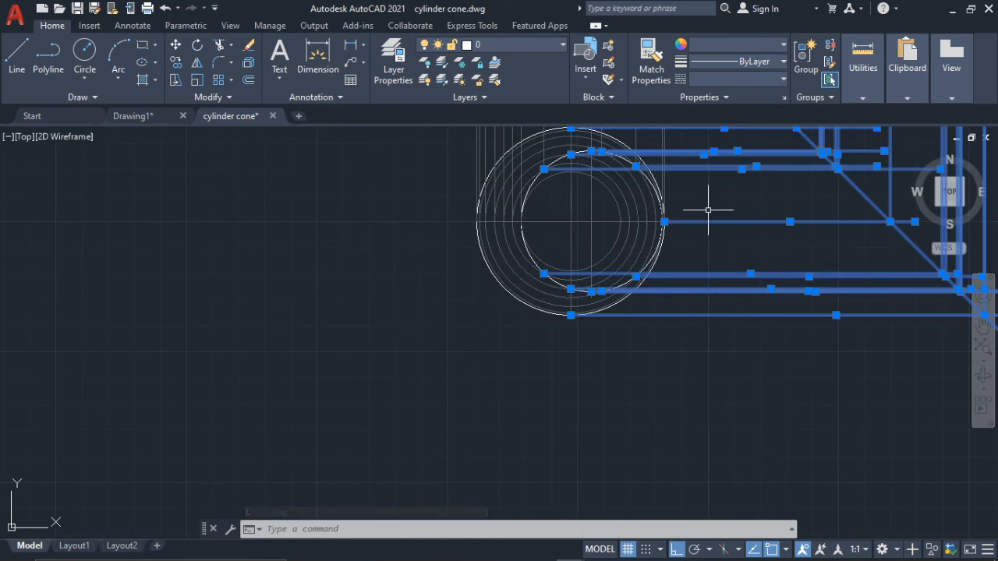
middle_click_drag(746, 237, 751, 311)
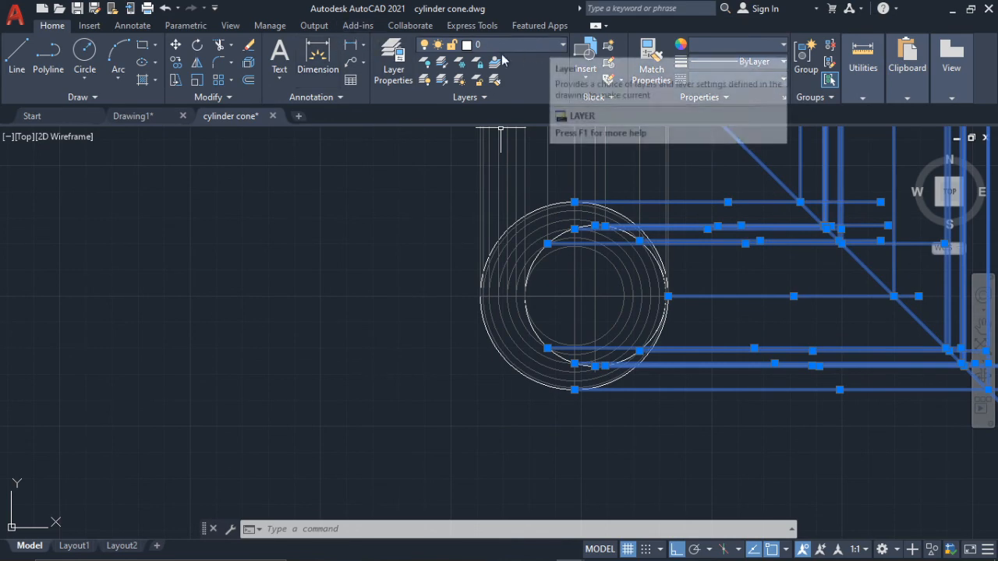
left_click(198, 62)
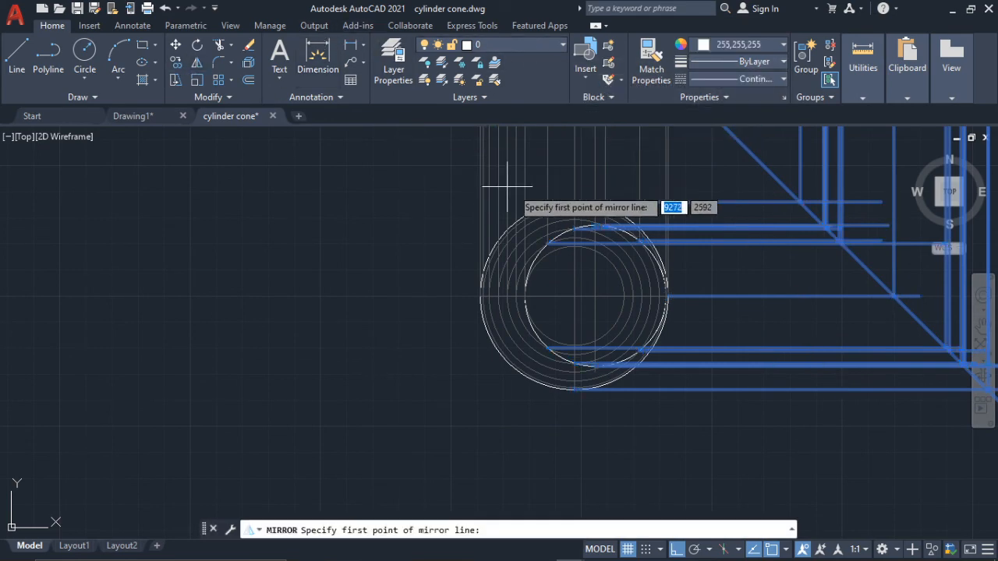
scroll(575, 223, "up", 5)
scroll(575, 229, "down", 5)
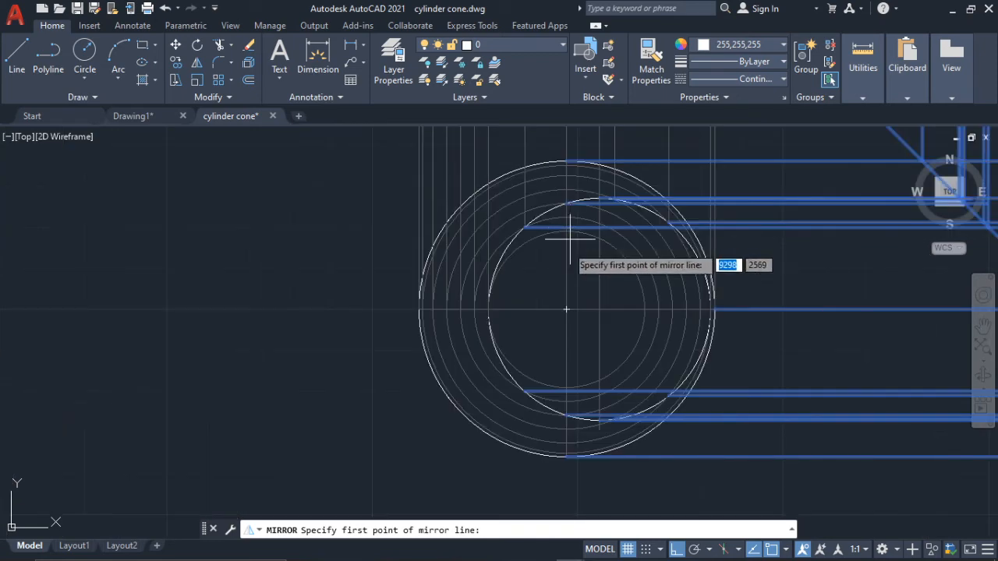
scroll(576, 230, "up", 5)
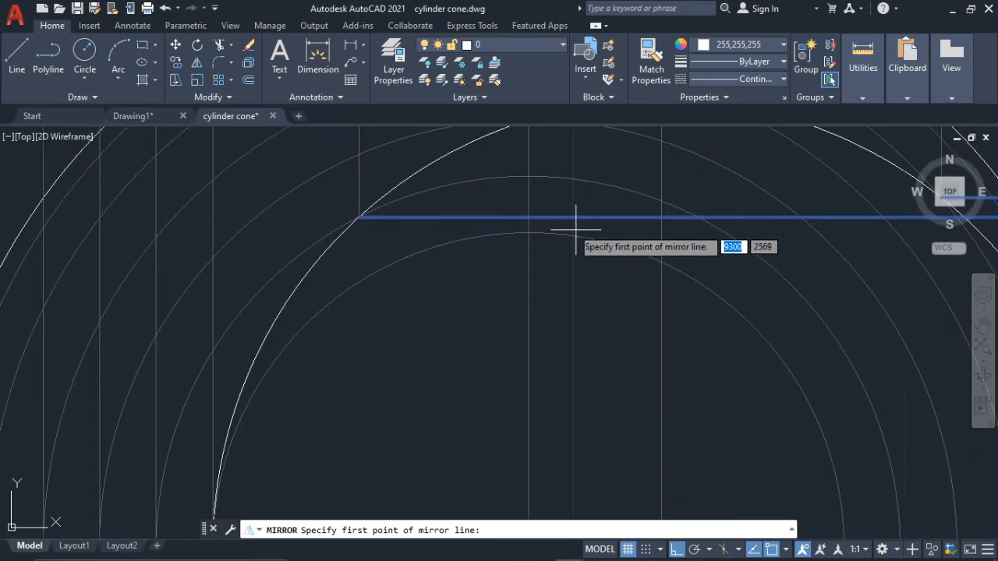
left_click(530, 217)
scroll(530, 216, "down", 3)
scroll(557, 278, "down", 5)
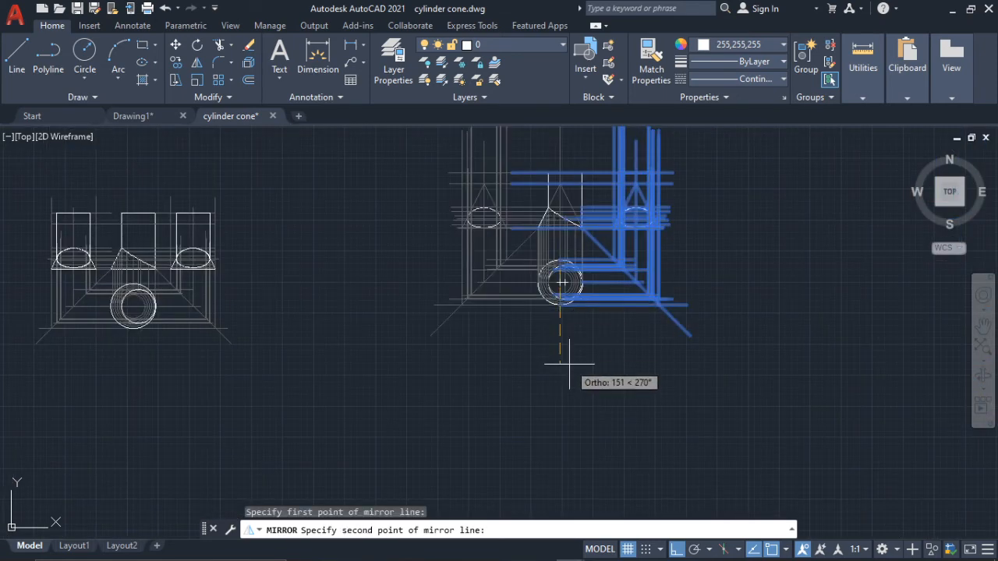
left_click(525, 365)
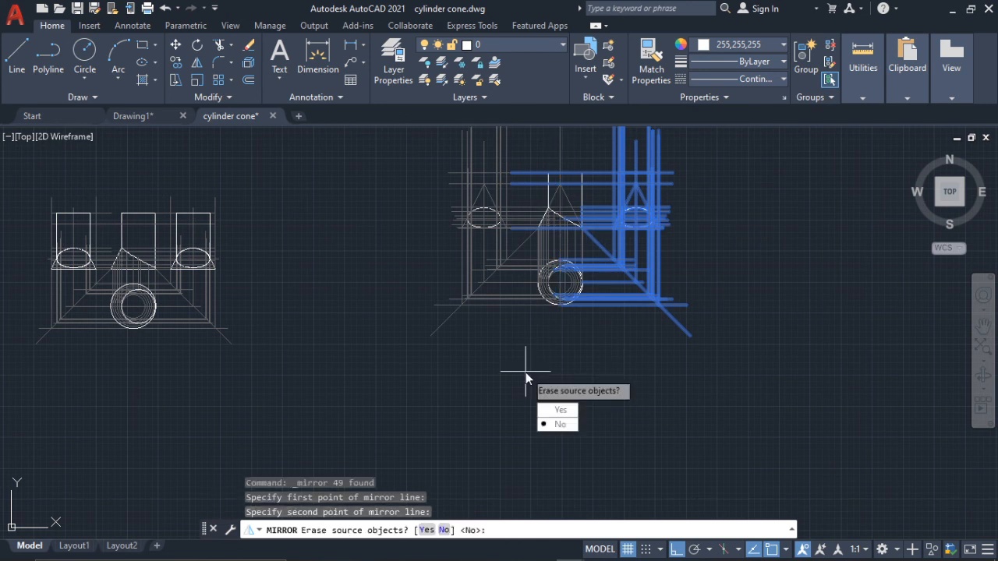
left_click(575, 424)
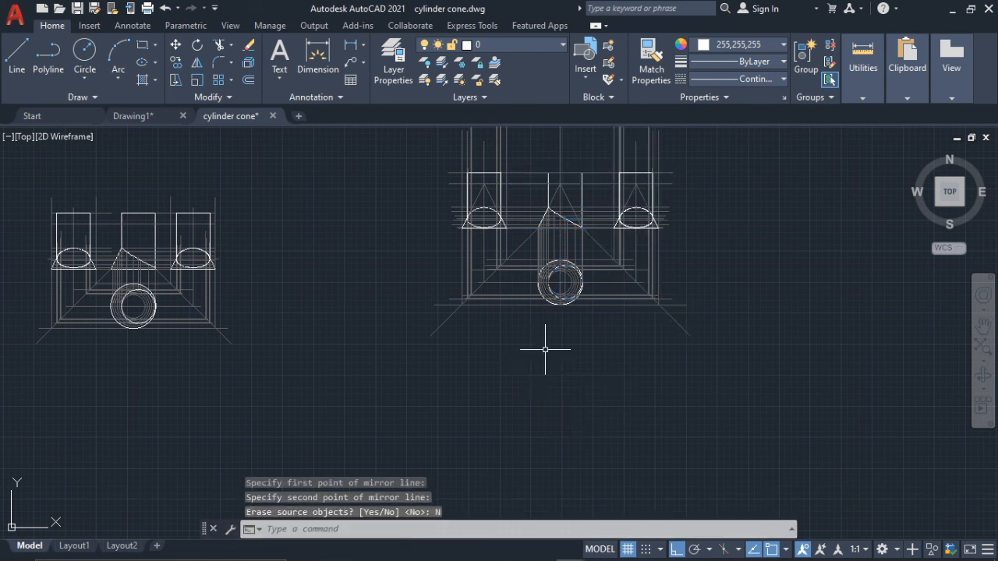
key("Escape")
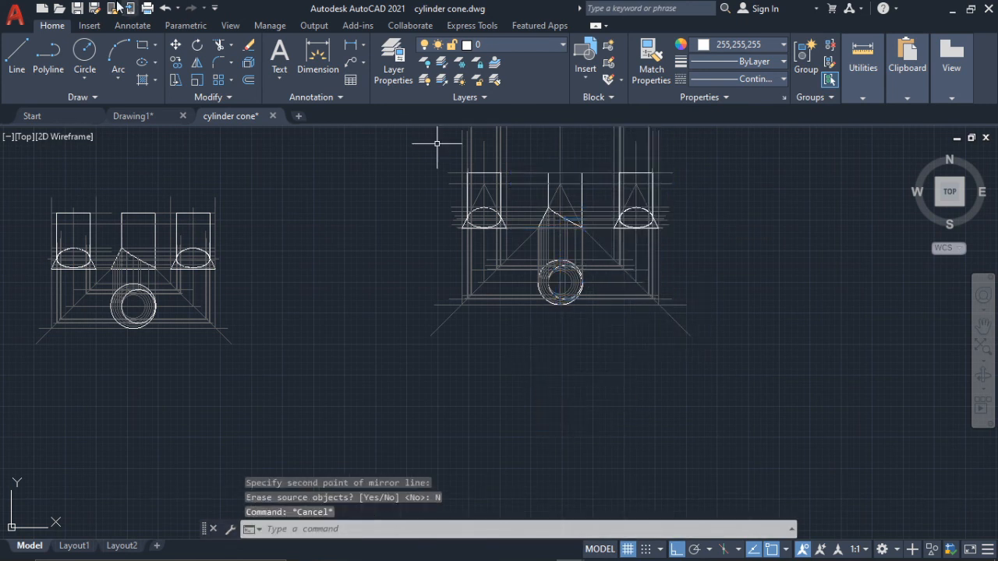
- Draw a line across the top of the cylinder in the front view
type("l")
key("Return")
scroll(556, 167, "up", 4)
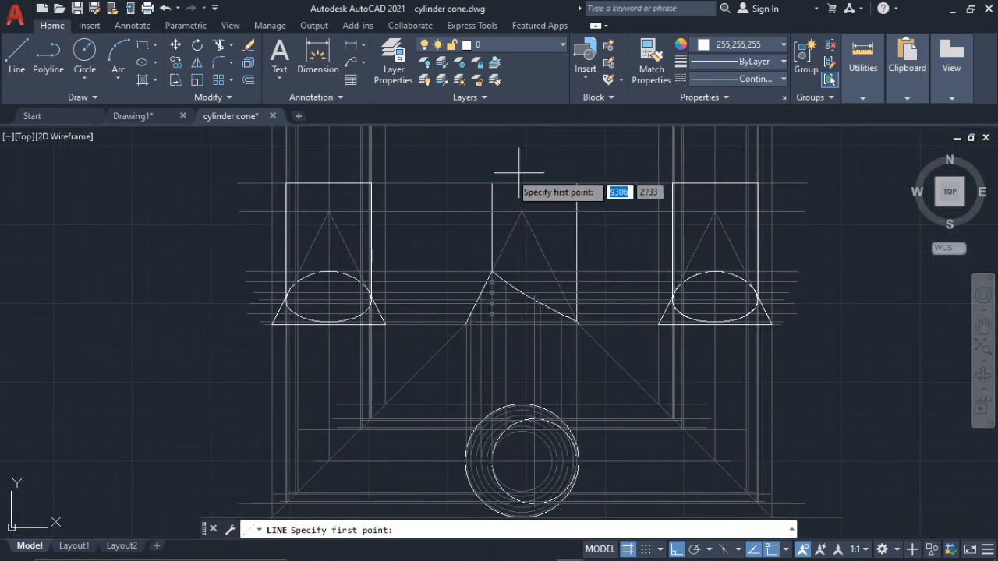
left_click(485, 183)
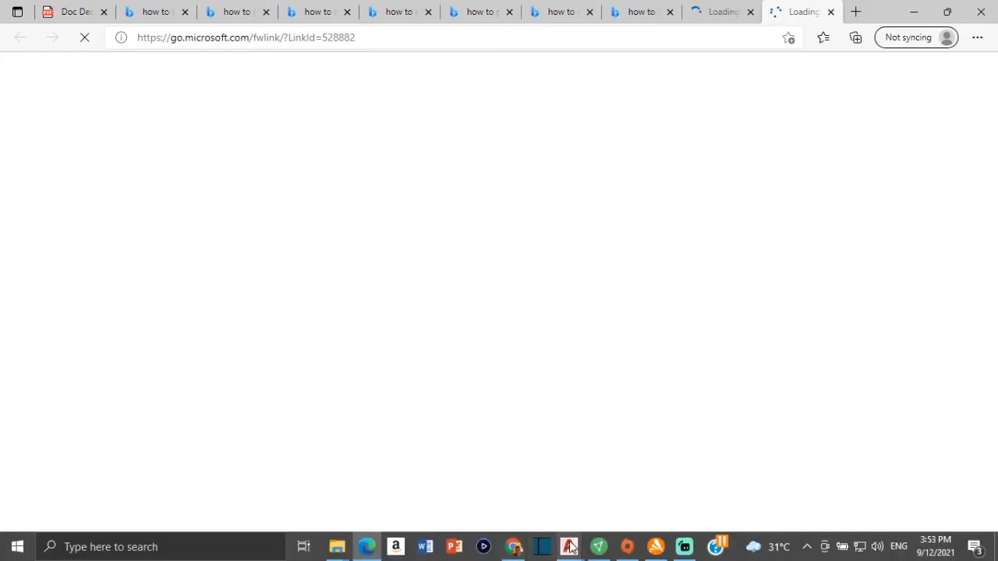
- Switch back to the cylinder cone drawing in AutoCAD, end the line command and maximise the window
mouse_move(571, 548)
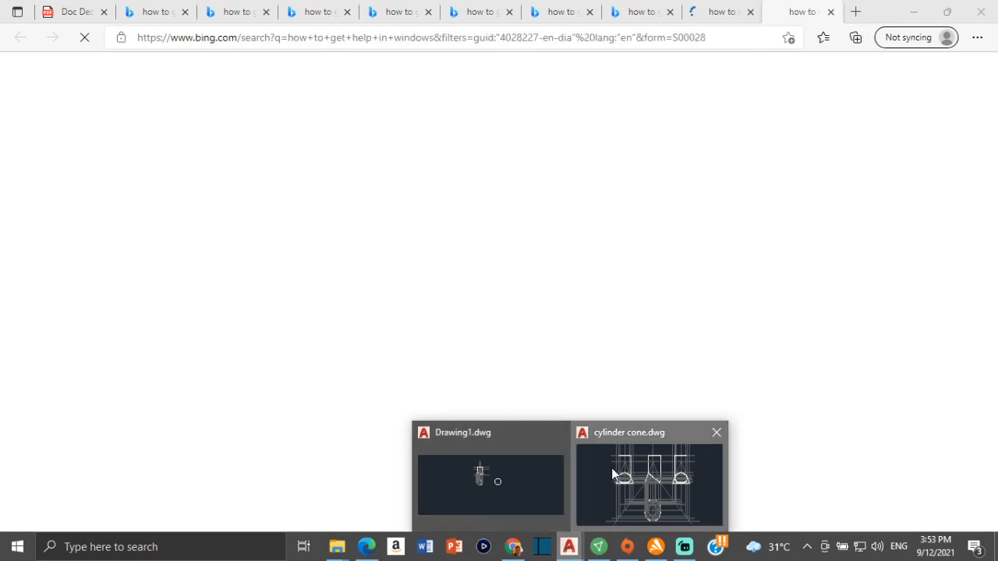
left_click(612, 468)
key("Escape")
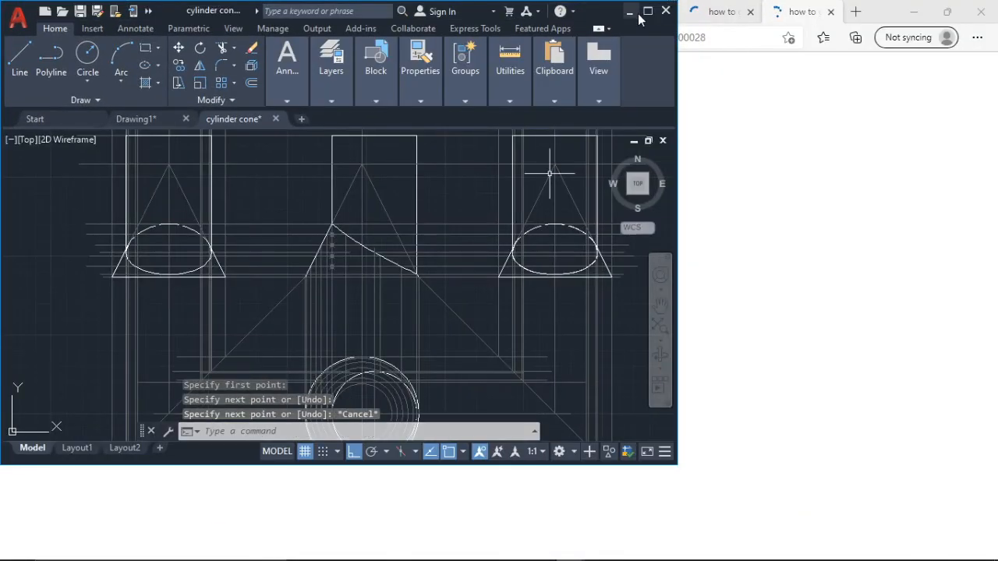
left_click(648, 7)
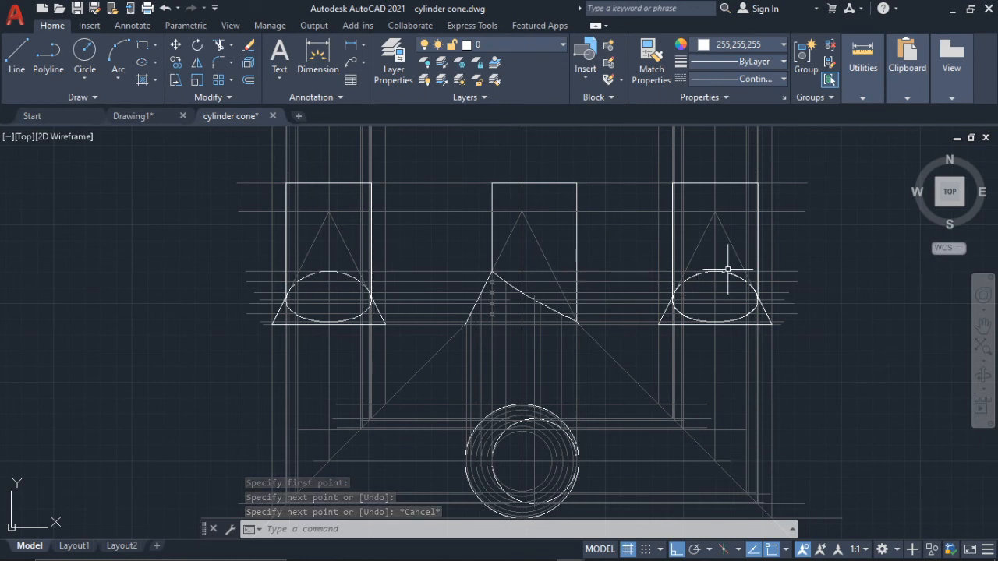
- Change the upper half of the intersection curve in the right side view to the Continuous linetype
scroll(726, 275, "up", 2)
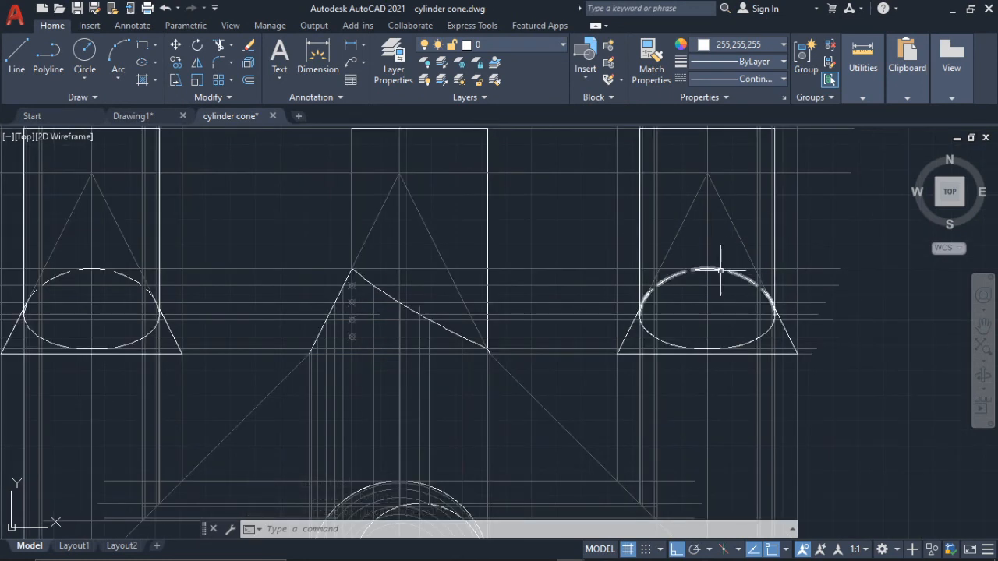
left_click(721, 270)
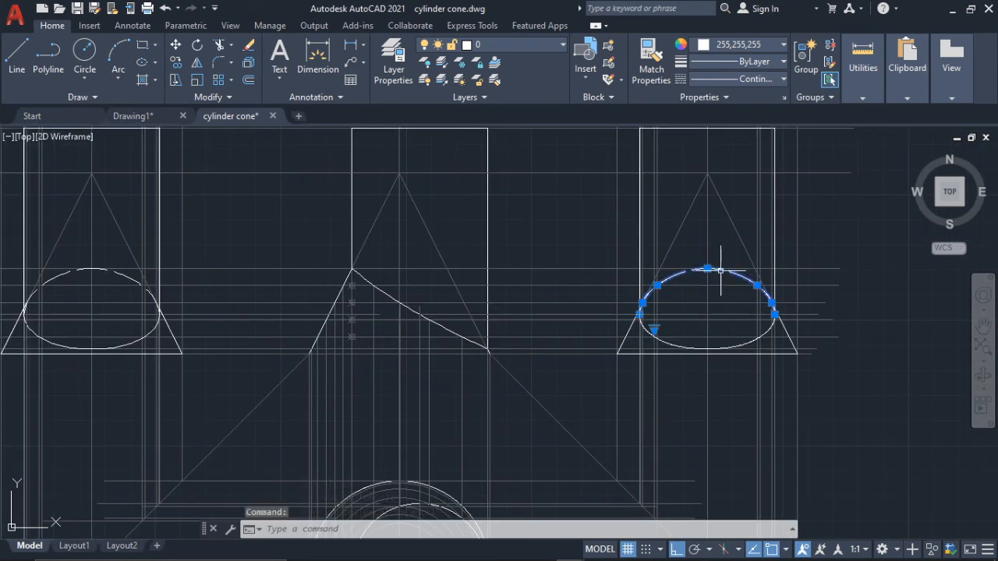
left_click(770, 78)
left_click(750, 150)
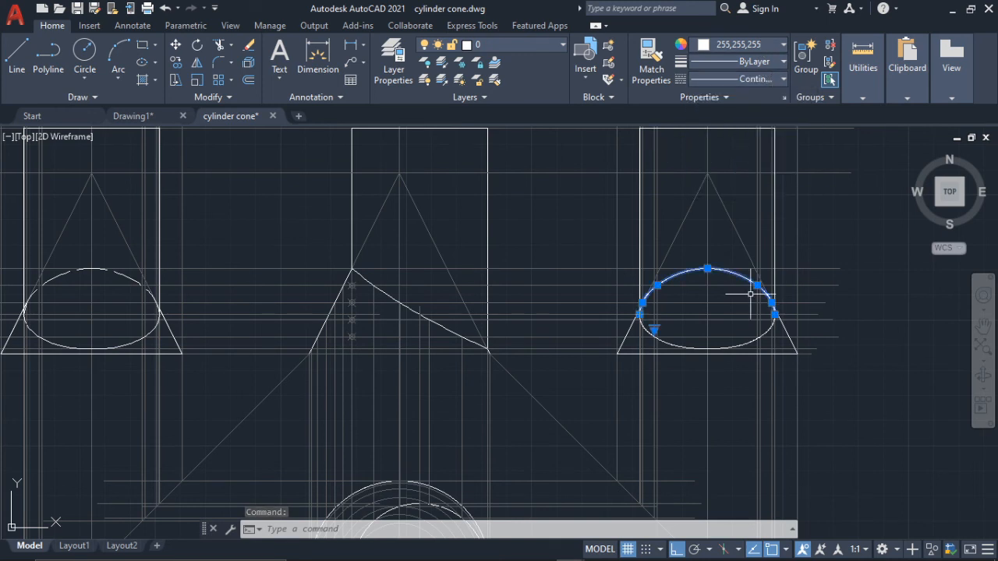
key("Escape")
- Change the lower half of the right side view's intersection curve to the dashed ACAD_ISO02W100 linetype
left_click(756, 340)
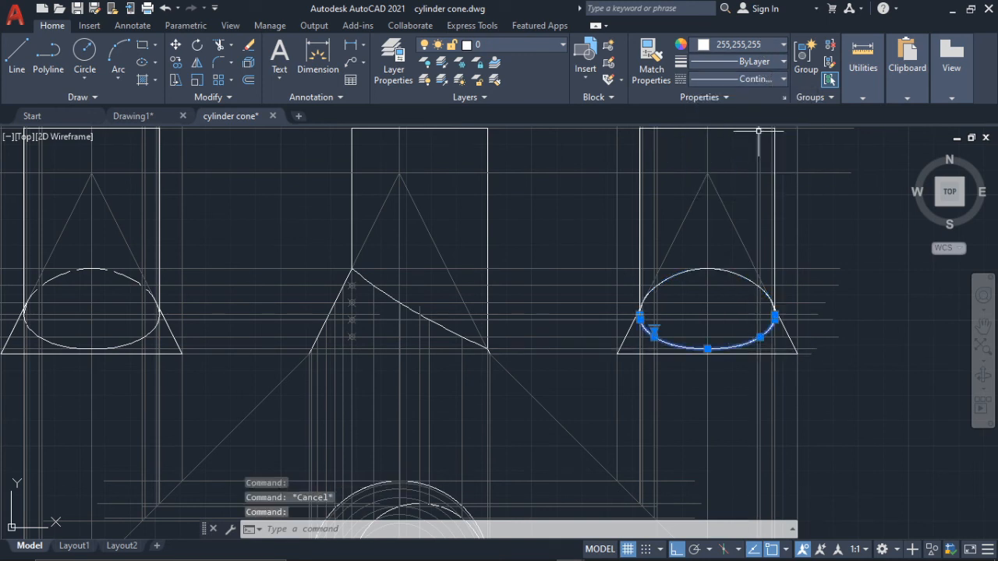
left_click(759, 78)
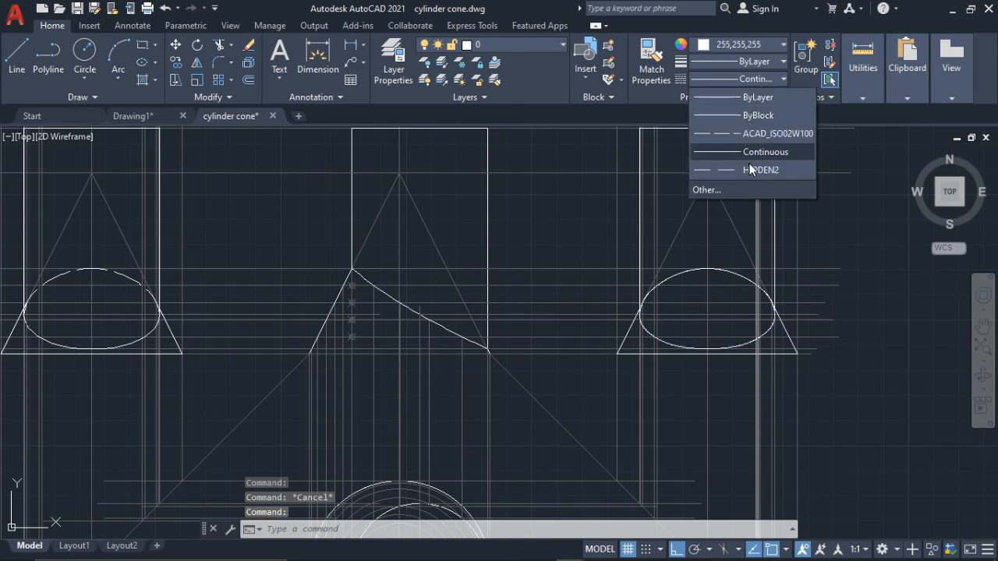
left_click(750, 134)
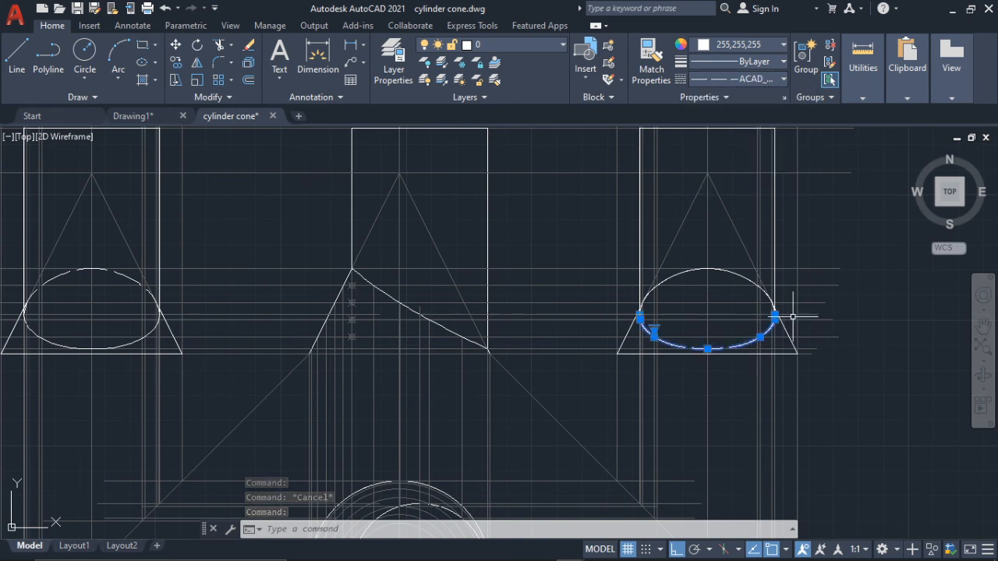
key("Escape")
scroll(787, 302, "down", 2)
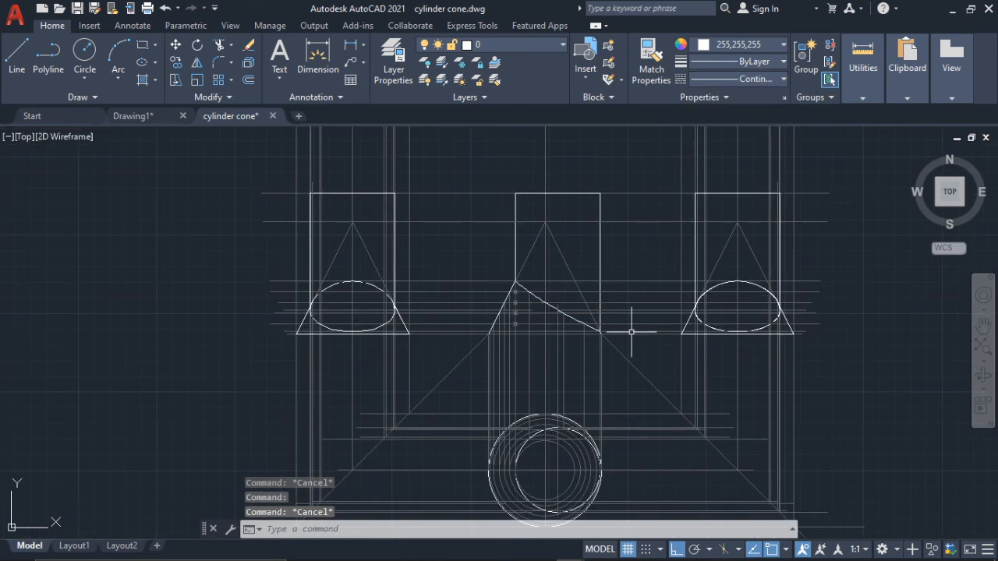
- Draw a line along the cone's base in the front view, from its left corner to its right corner
middle_click_drag(671, 381, 657, 341)
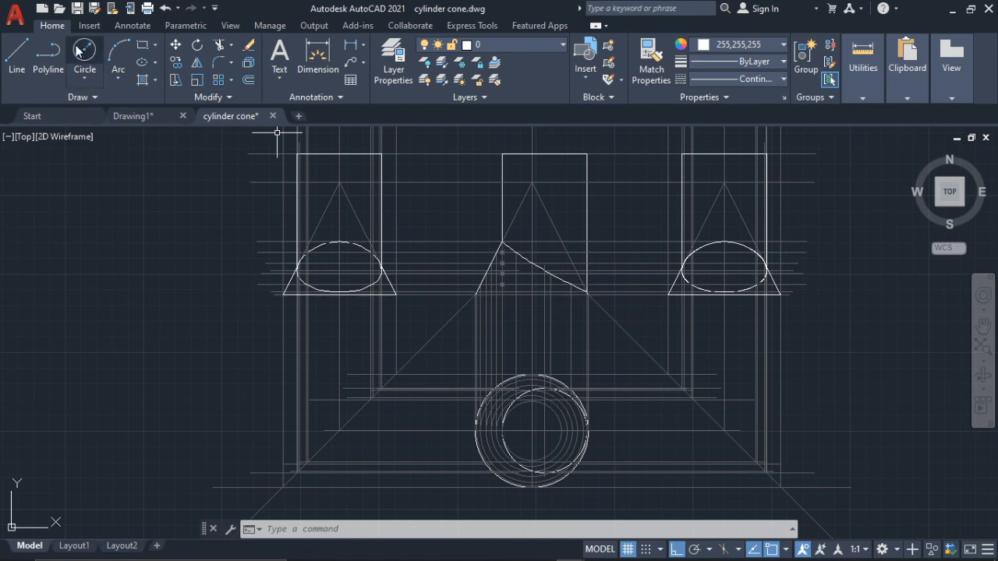
left_click(14, 59)
scroll(457, 281, "up", 6)
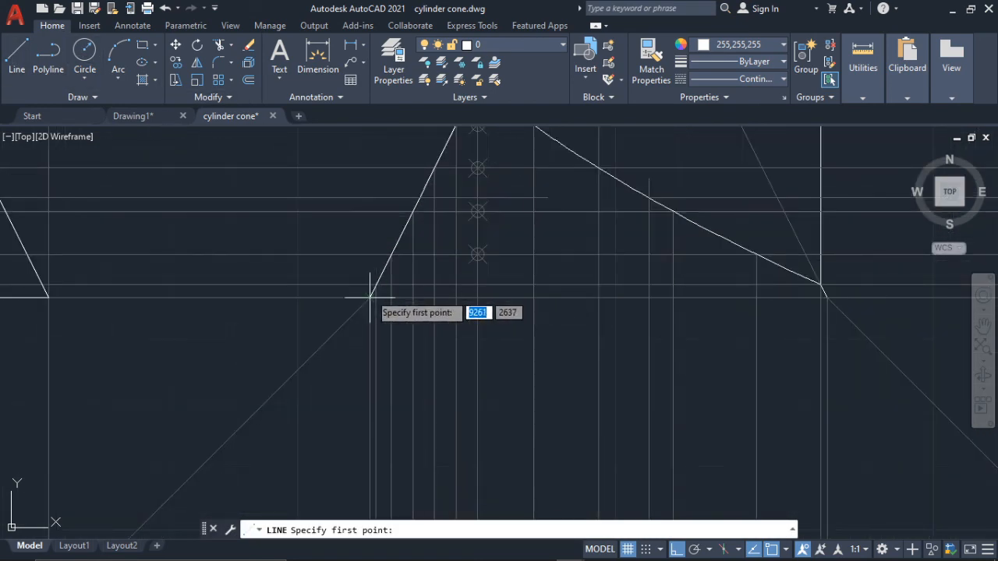
left_click(369, 295)
scroll(715, 307, "down", 5)
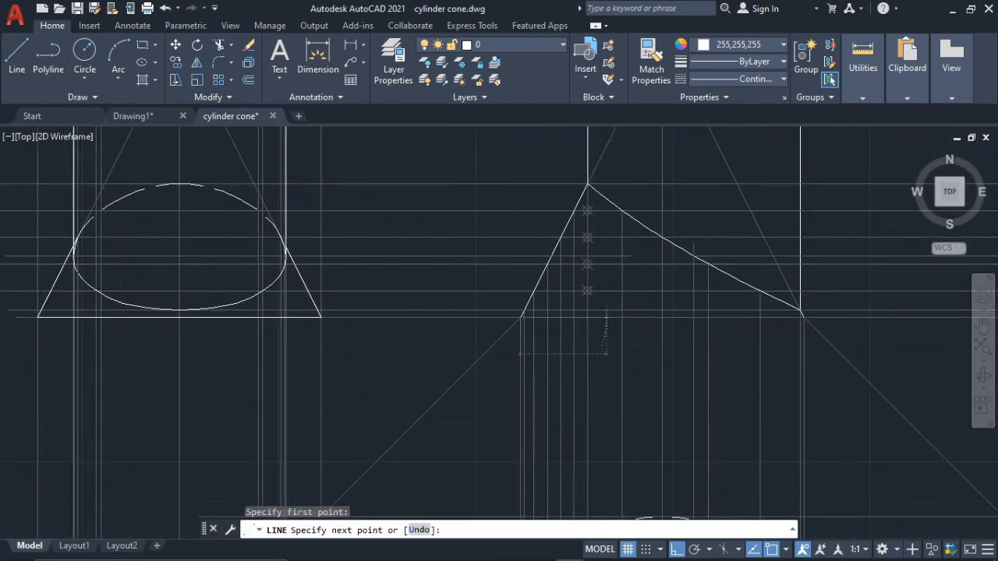
scroll(817, 336, "up", 4)
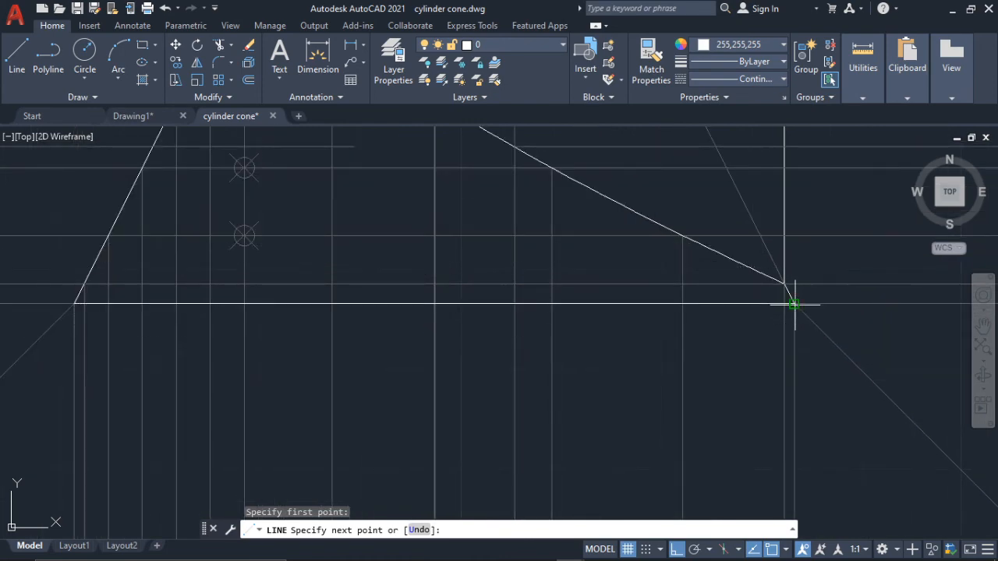
left_click(796, 302)
key("Escape")
- Draw a continuous circle of radius 36 over the cone's outer base circle in the plan view
scroll(796, 292, "down", 4)
scroll(689, 367, "up", 5)
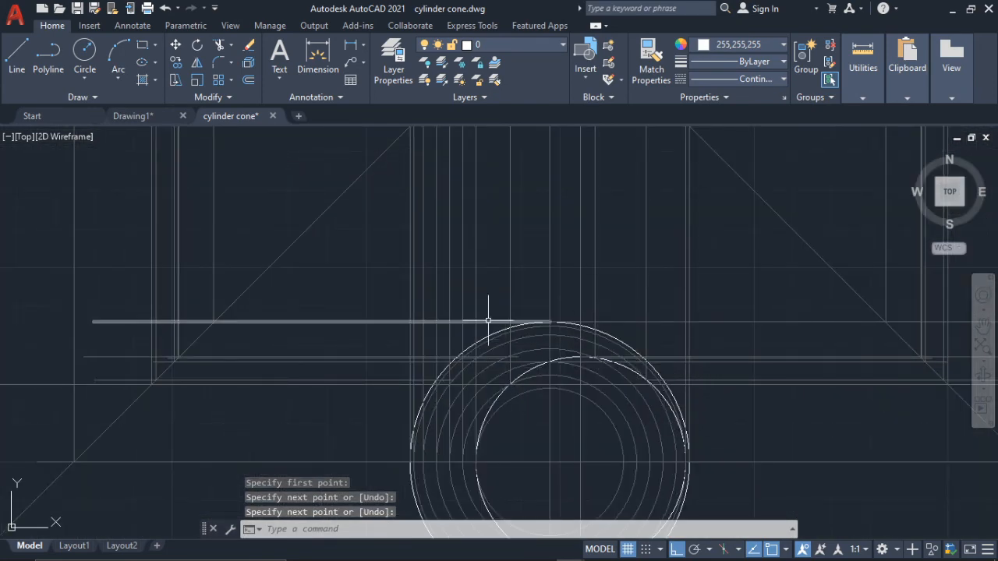
middle_click_drag(557, 379, 565, 328)
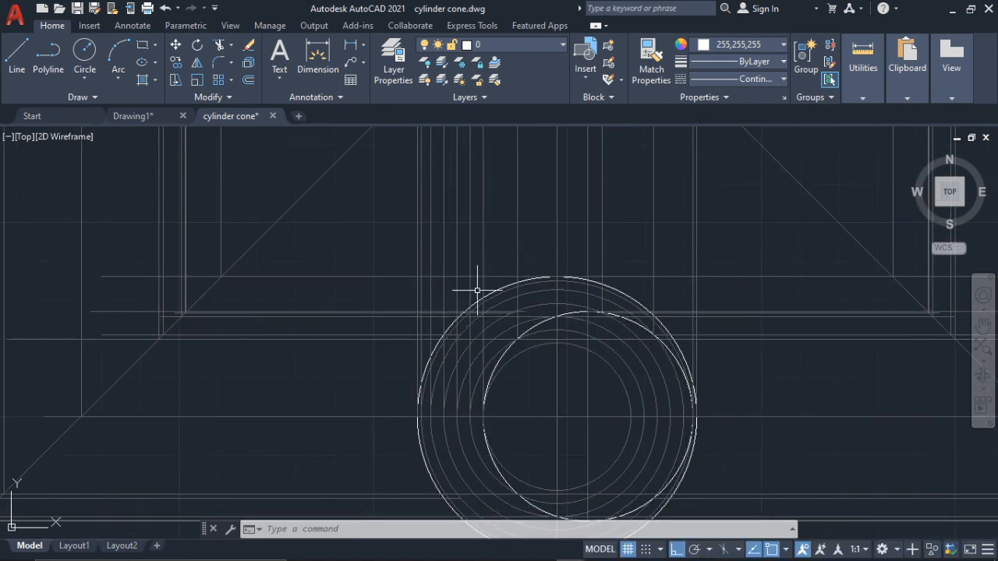
left_click(512, 283)
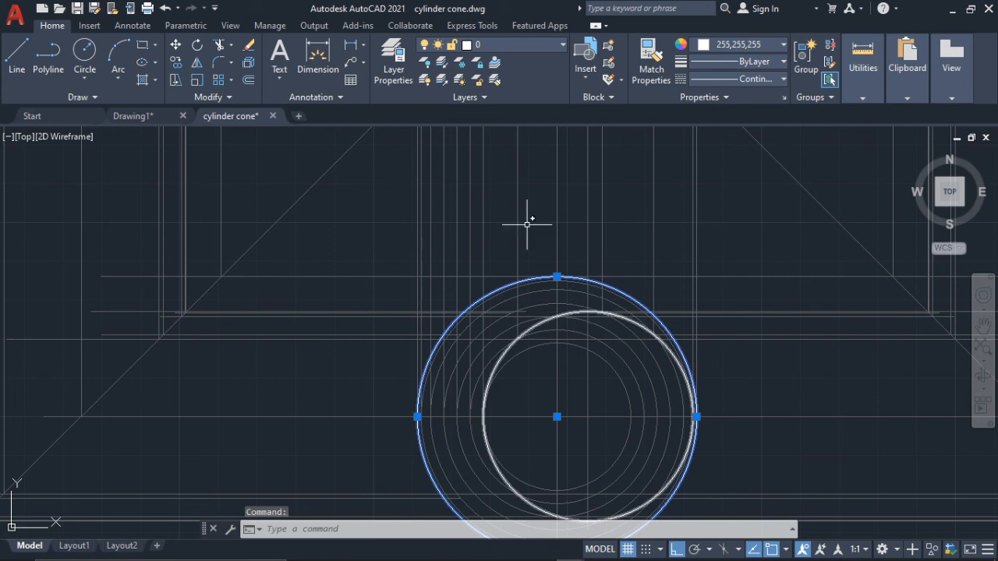
left_click(84, 52)
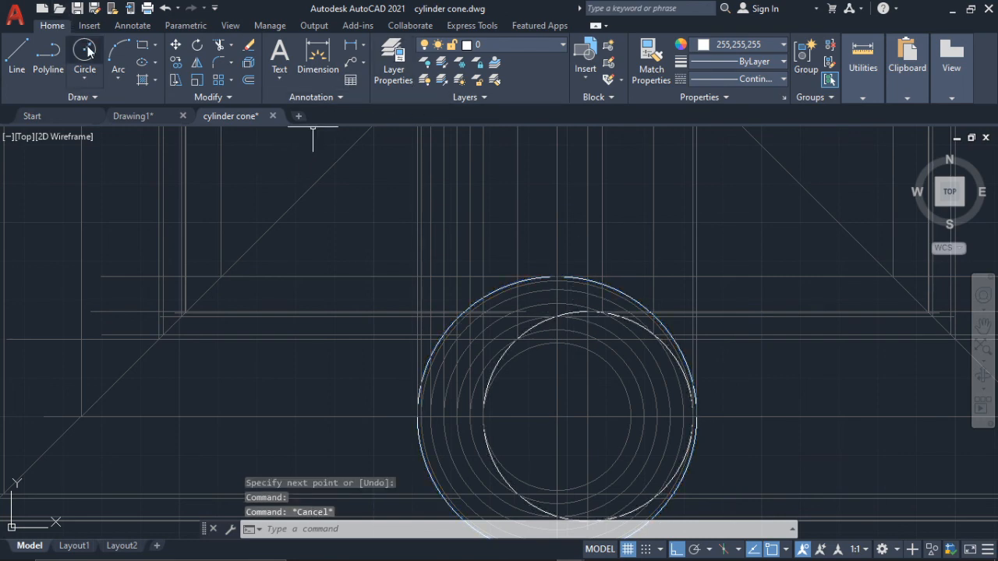
scroll(548, 447, "up", 2)
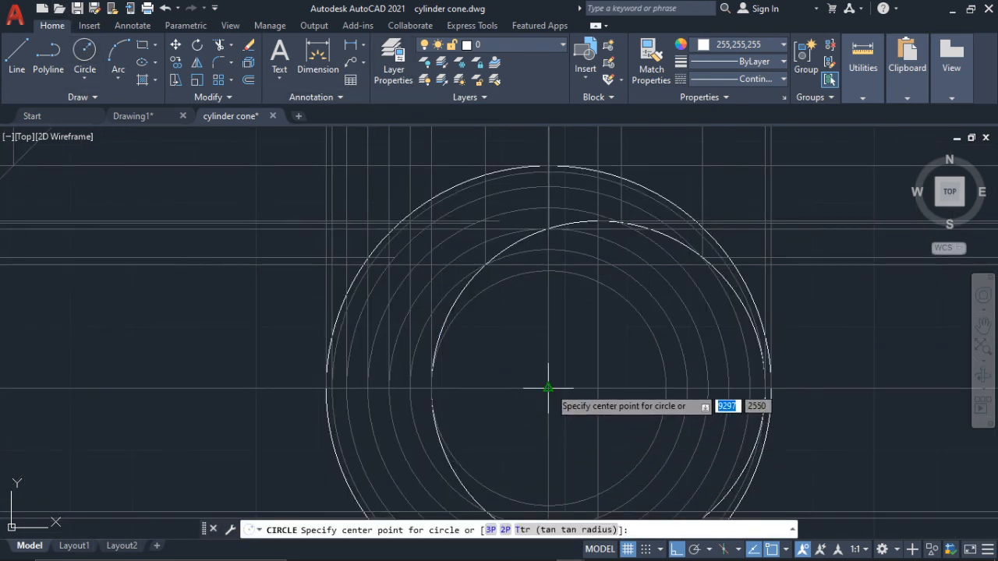
left_click(548, 388)
left_click(325, 387)
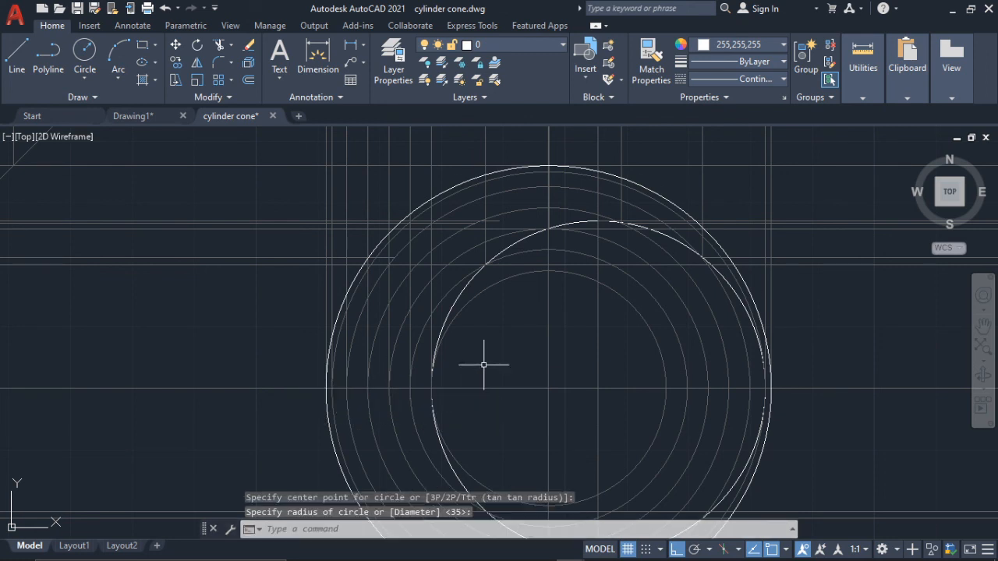
- Draw a continuous circle of radius 27 over the cylinder's off-centre circle in the plan view
left_click(83, 51)
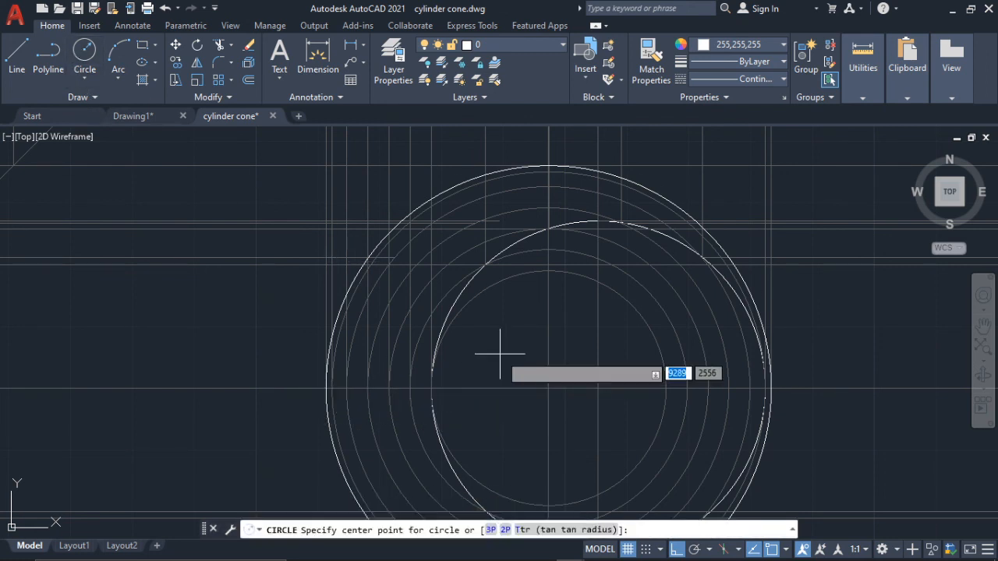
left_click(597, 388)
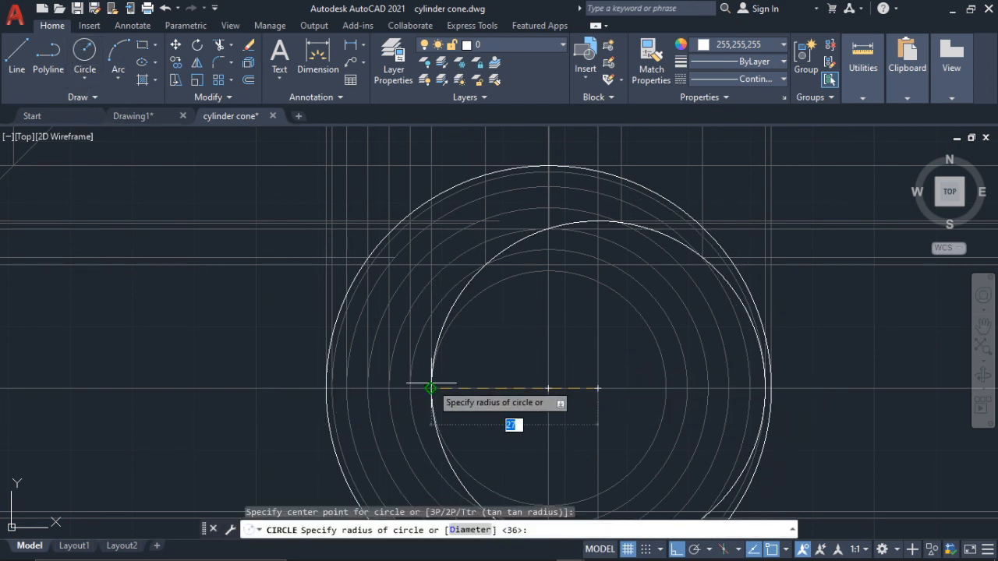
left_click(431, 389)
scroll(561, 384, "up", 5)
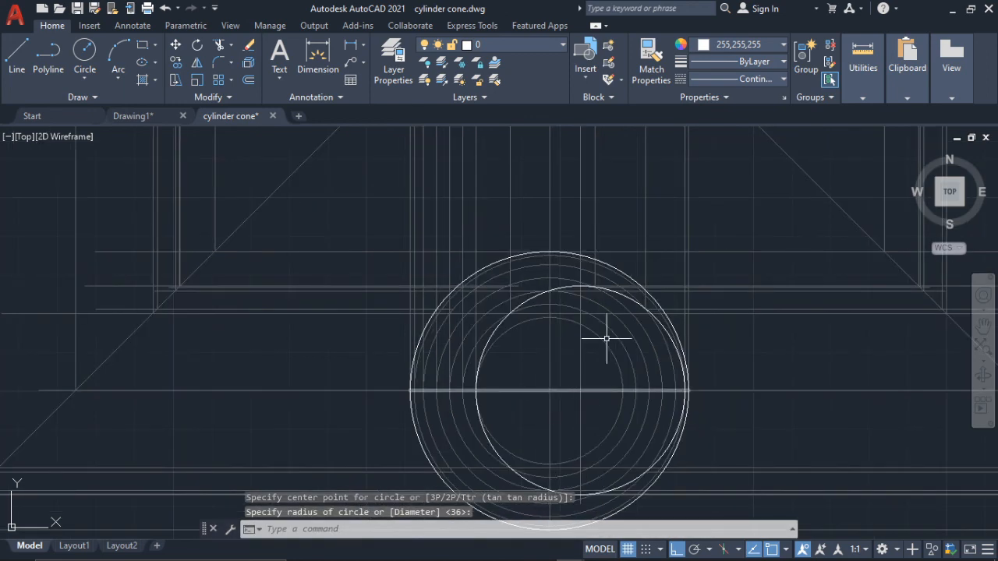
mouse_move(757, 382)
middle_mouse_down()
mouse_move(778, 408)
mouse_move(730, 445)
middle_mouse_up()
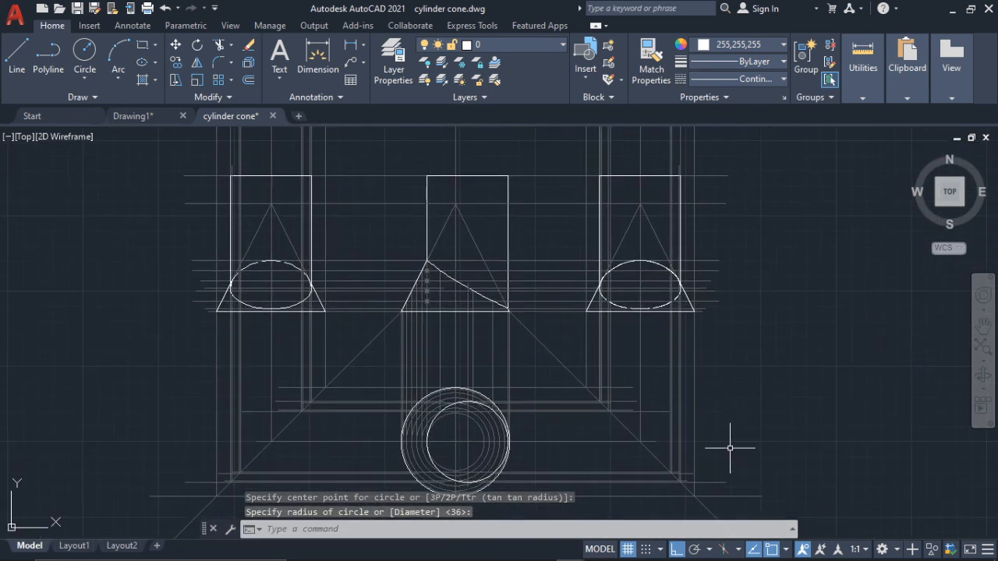